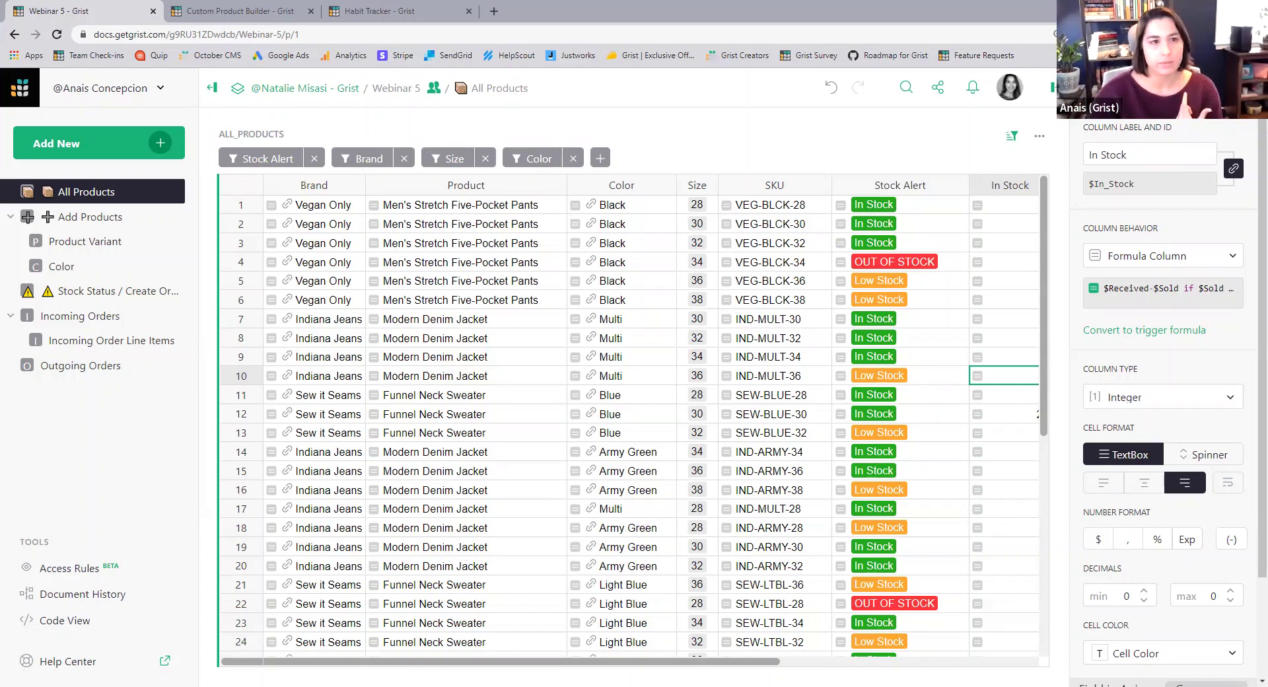
In the Custom Product Builder document, show Profit Margin, Product Unit Cost and Total Cost in CONTRACT_ITEMS and widen the widget to fit them
{"action": "left_click", "coordinate": [239, 12]}
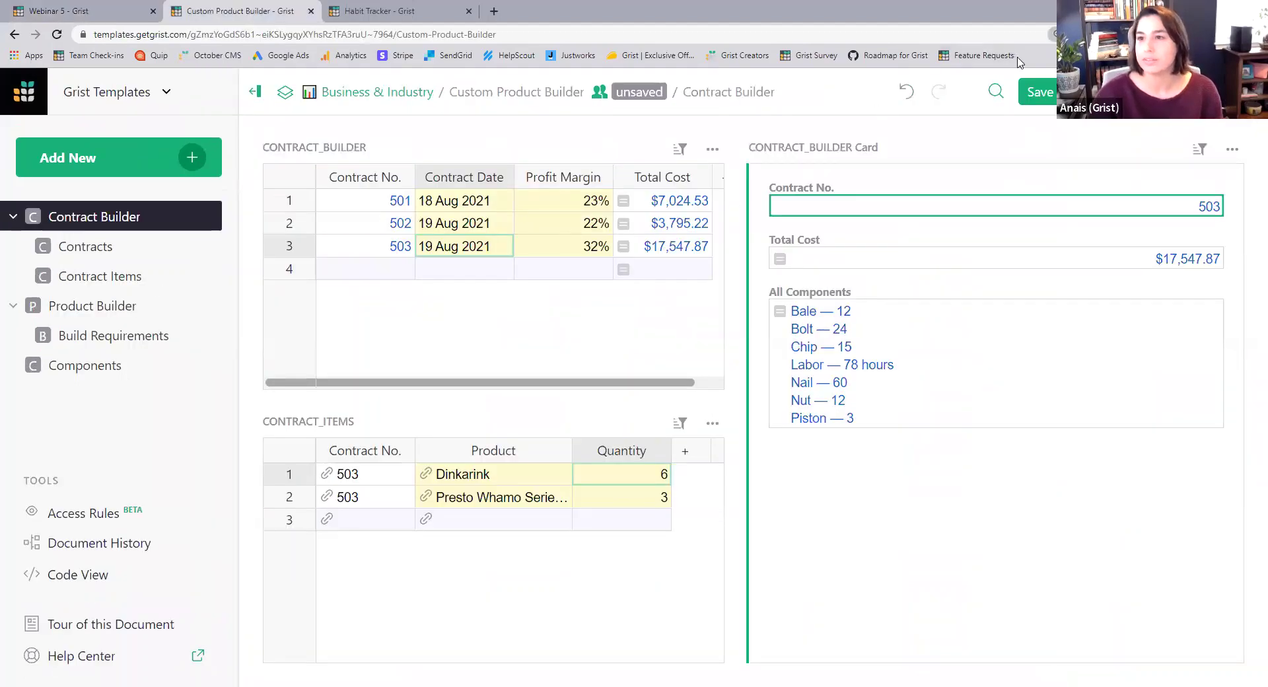
{"action": "key", "text": "ctrl+minus"}
{"action": "left_click", "coordinate": [599, 284]}
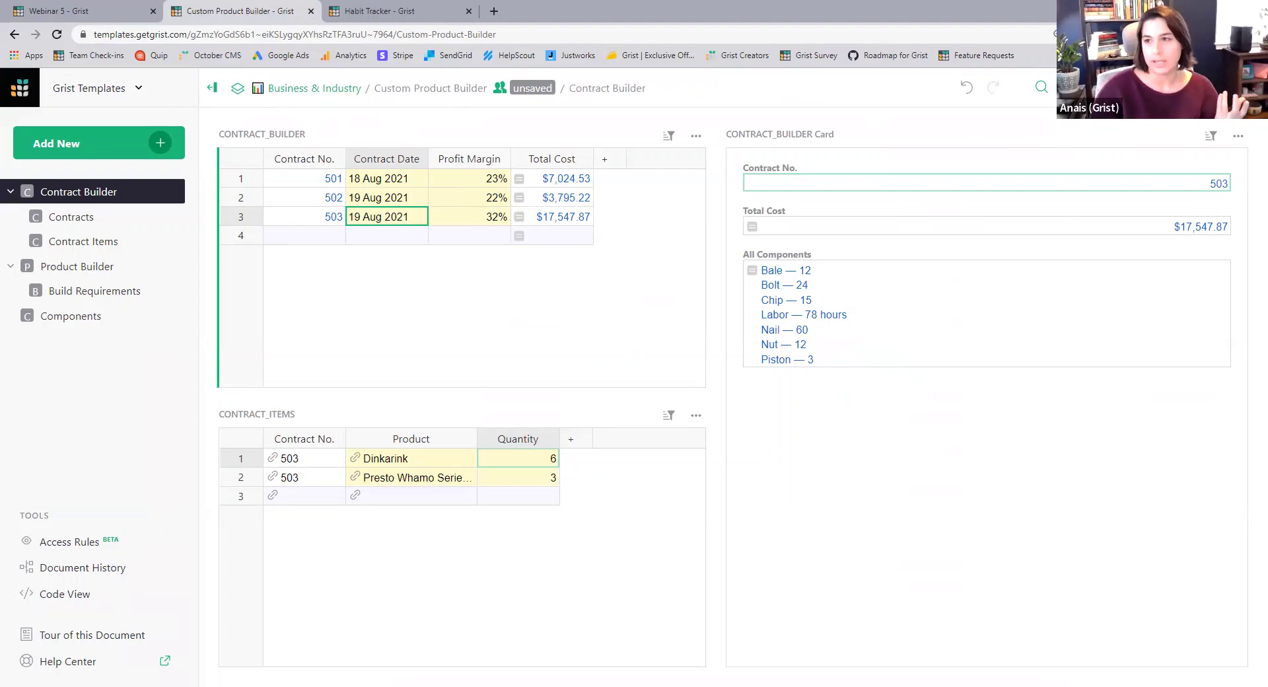
{"action": "left_click", "coordinate": [1253, 87]}
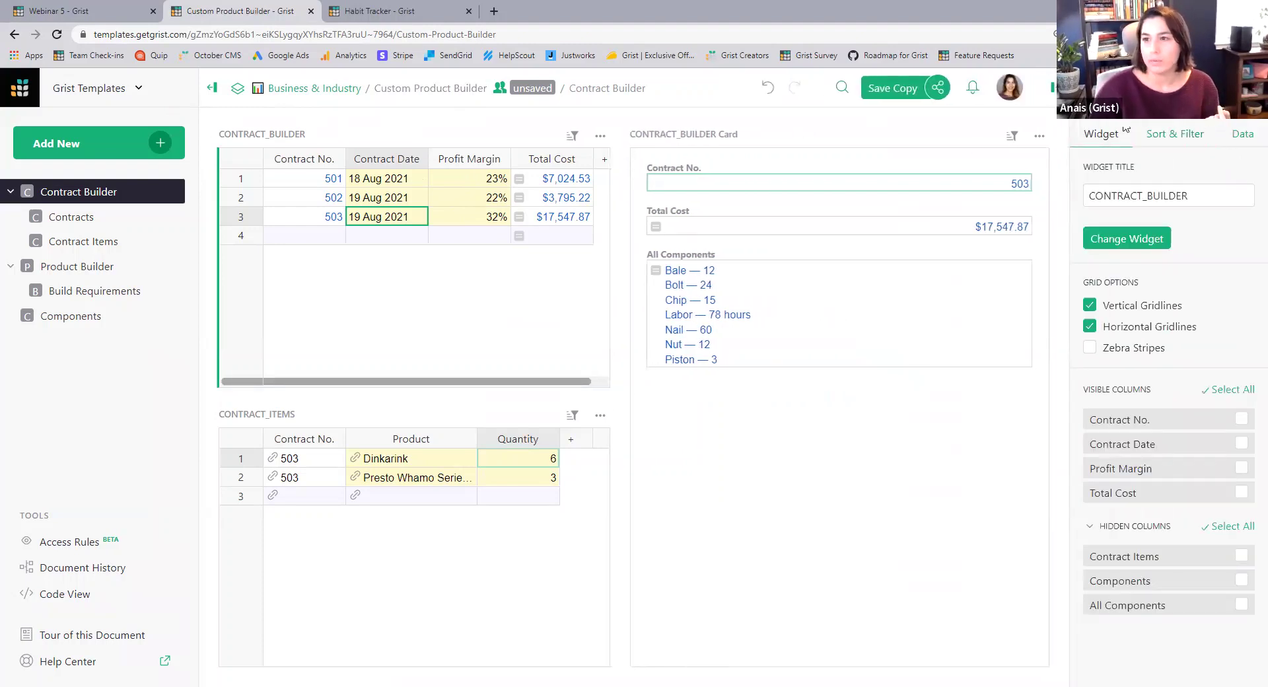
{"action": "left_click", "coordinate": [1057, 88]}
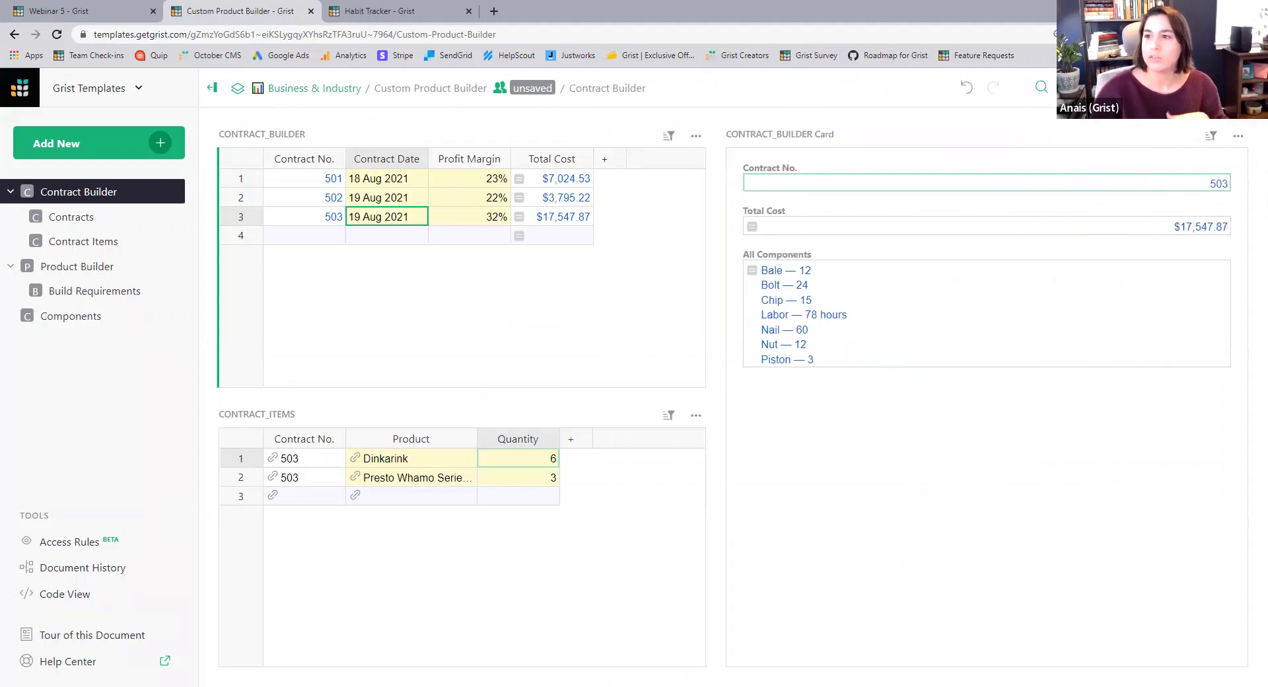
{"action": "left_click", "coordinate": [1057, 87]}
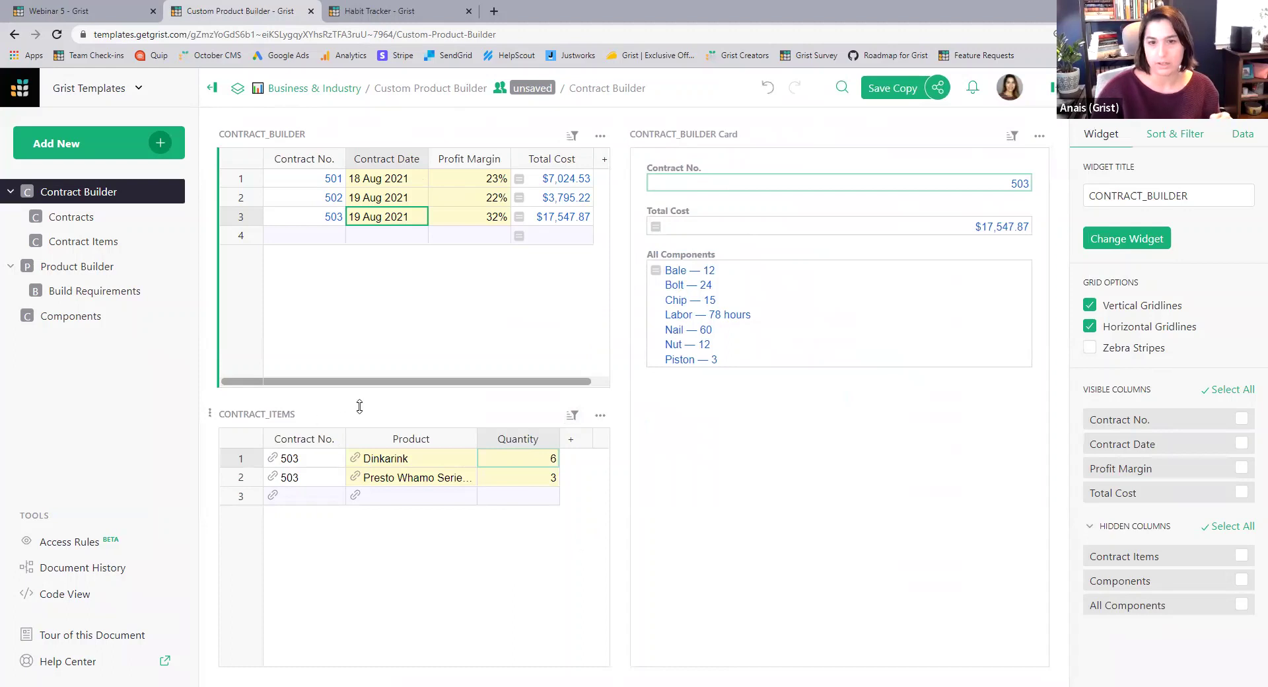
{"action": "left_click", "coordinate": [440, 572]}
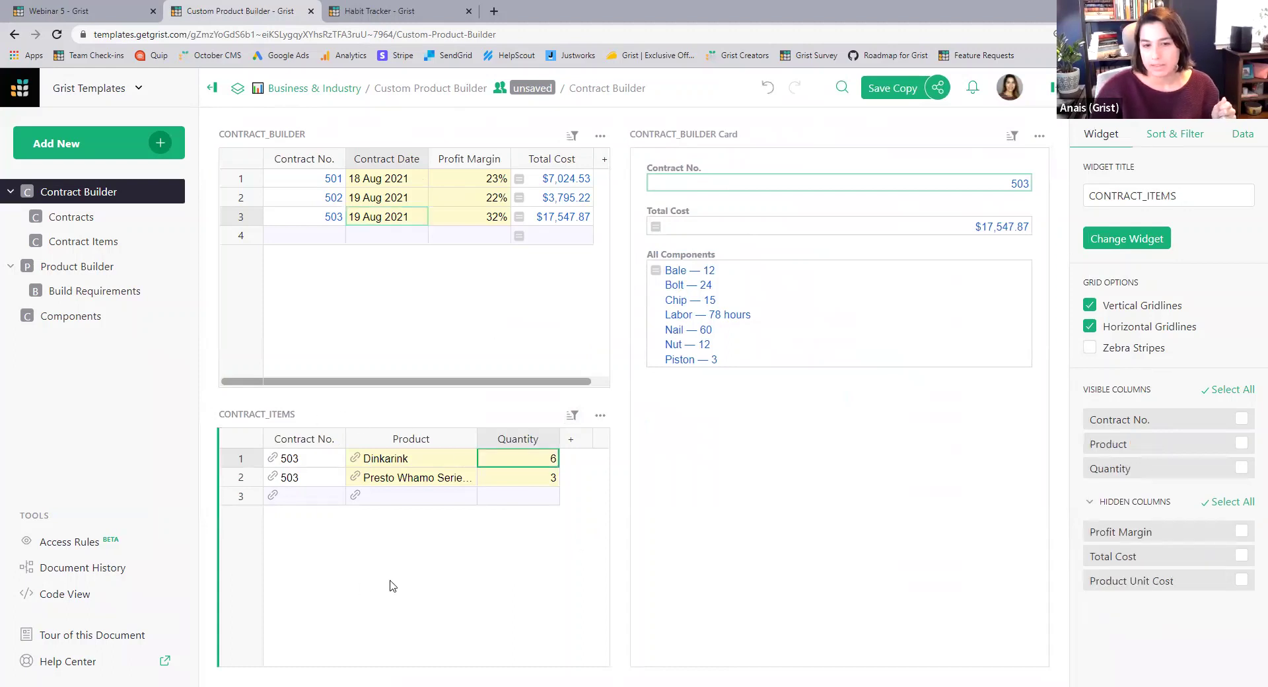
{"action": "left_click", "coordinate": [1227, 532]}
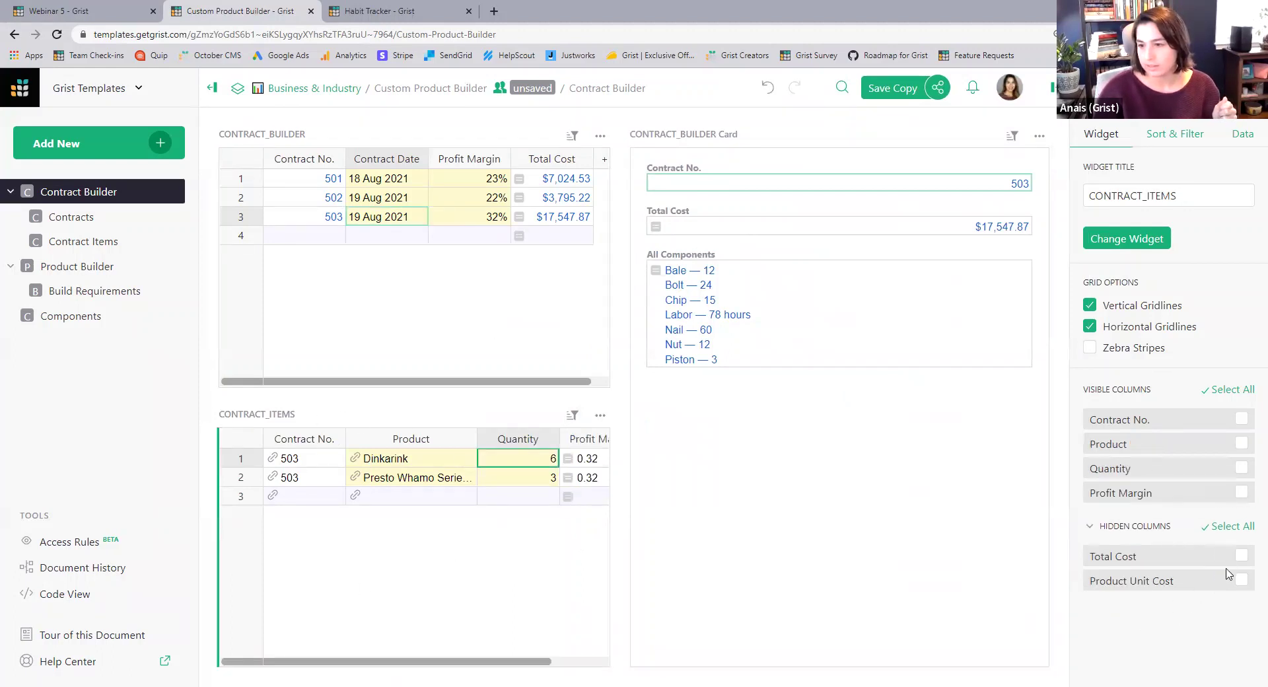
{"action": "left_click", "coordinate": [1227, 581]}
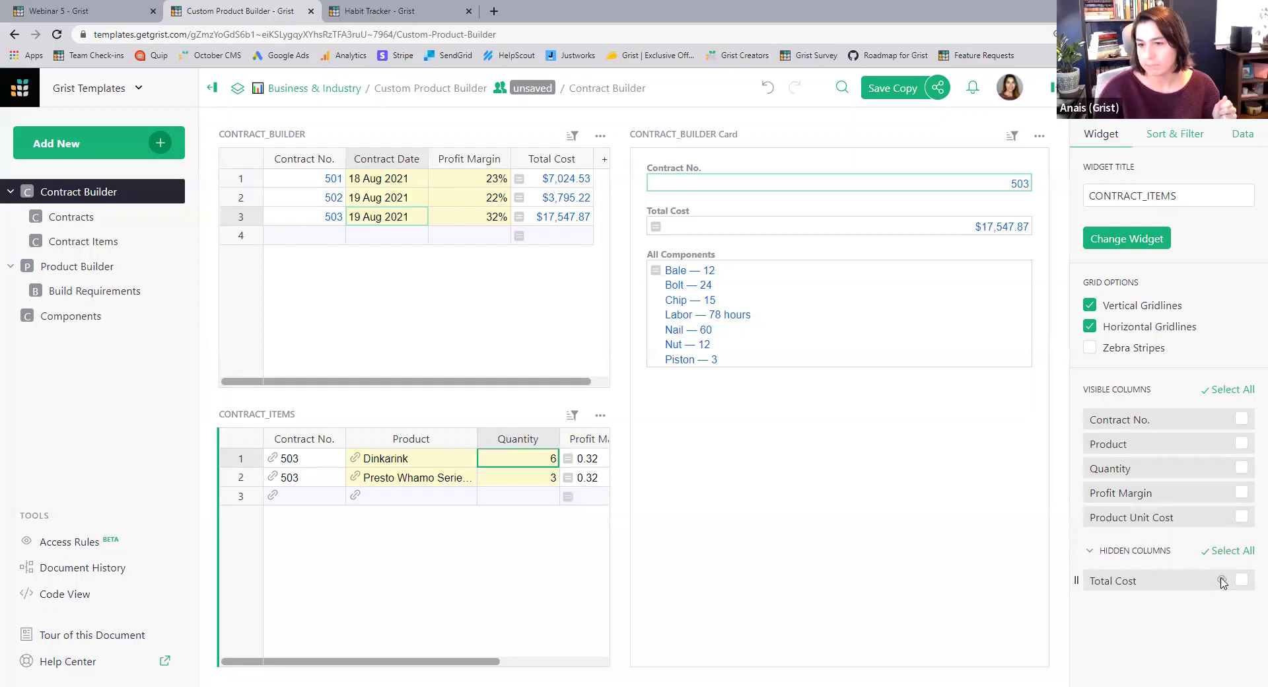
{"action": "left_click", "coordinate": [1227, 579]}
{"action": "left_click_drag", "start_coordinate": [619, 436], "coordinate": [844, 439]}
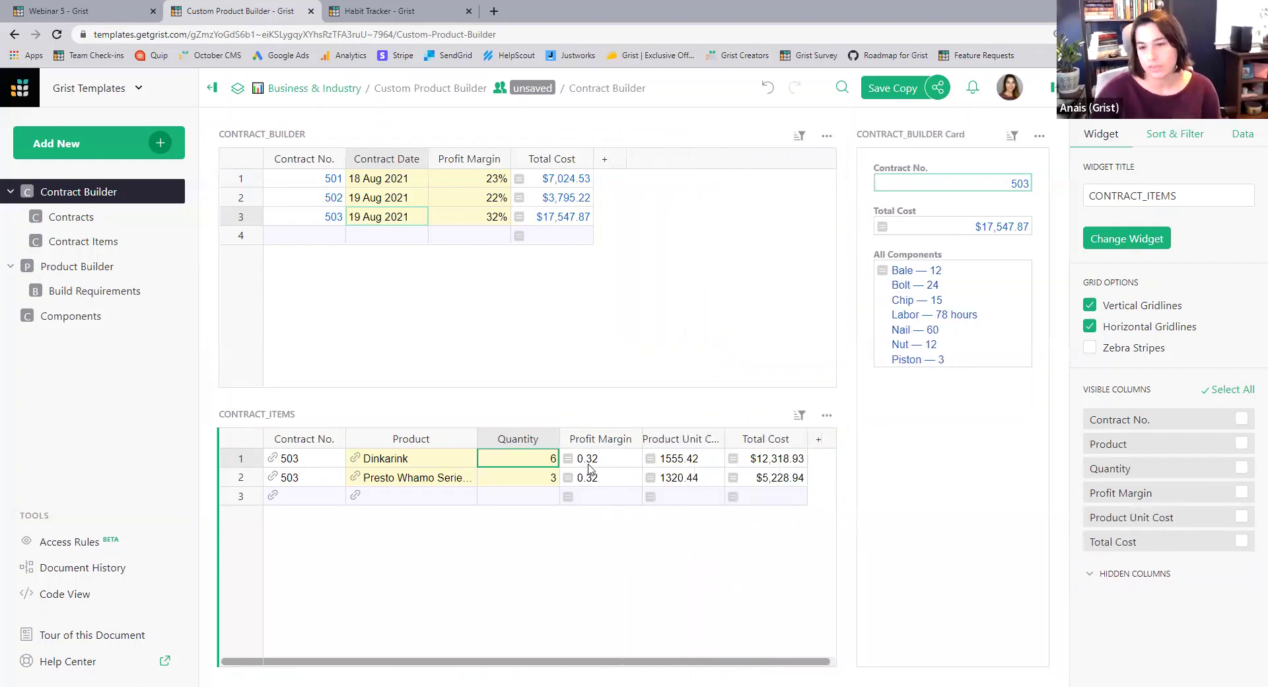
Compare the linked contract items and card details of the first two contracts in CONTRACT_BUILDER
{"action": "left_click", "coordinate": [319, 180]}
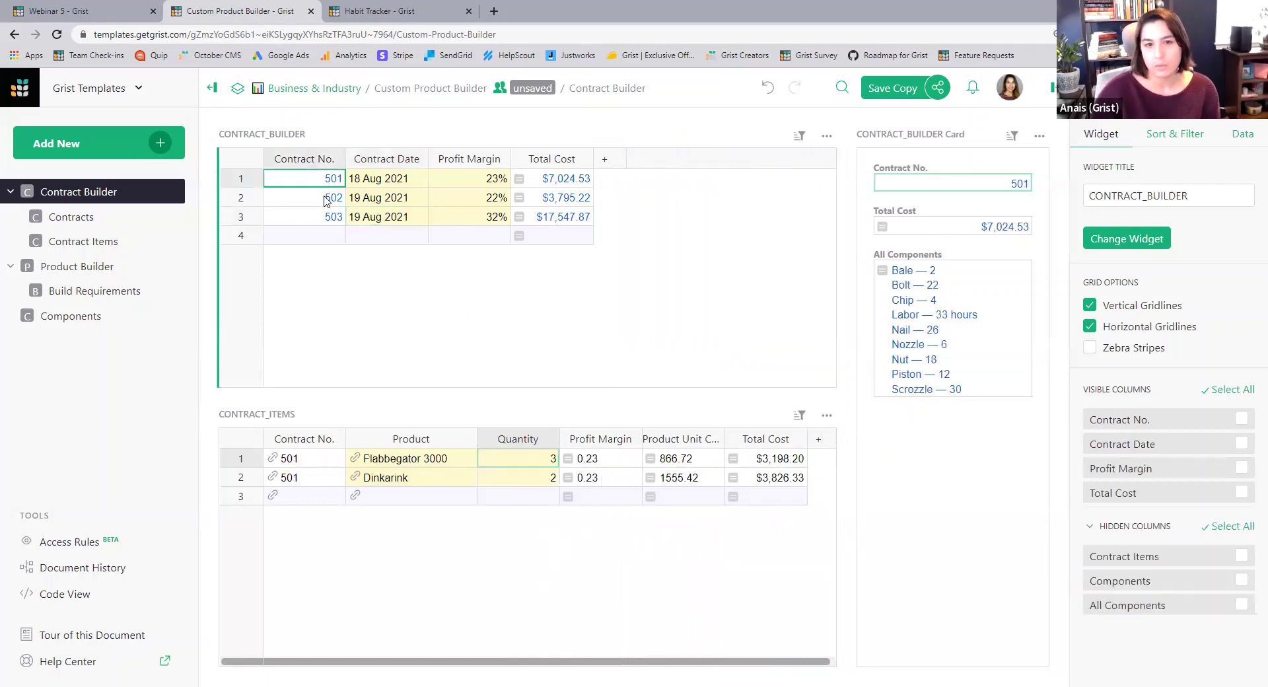
{"action": "left_click", "coordinate": [325, 200]}
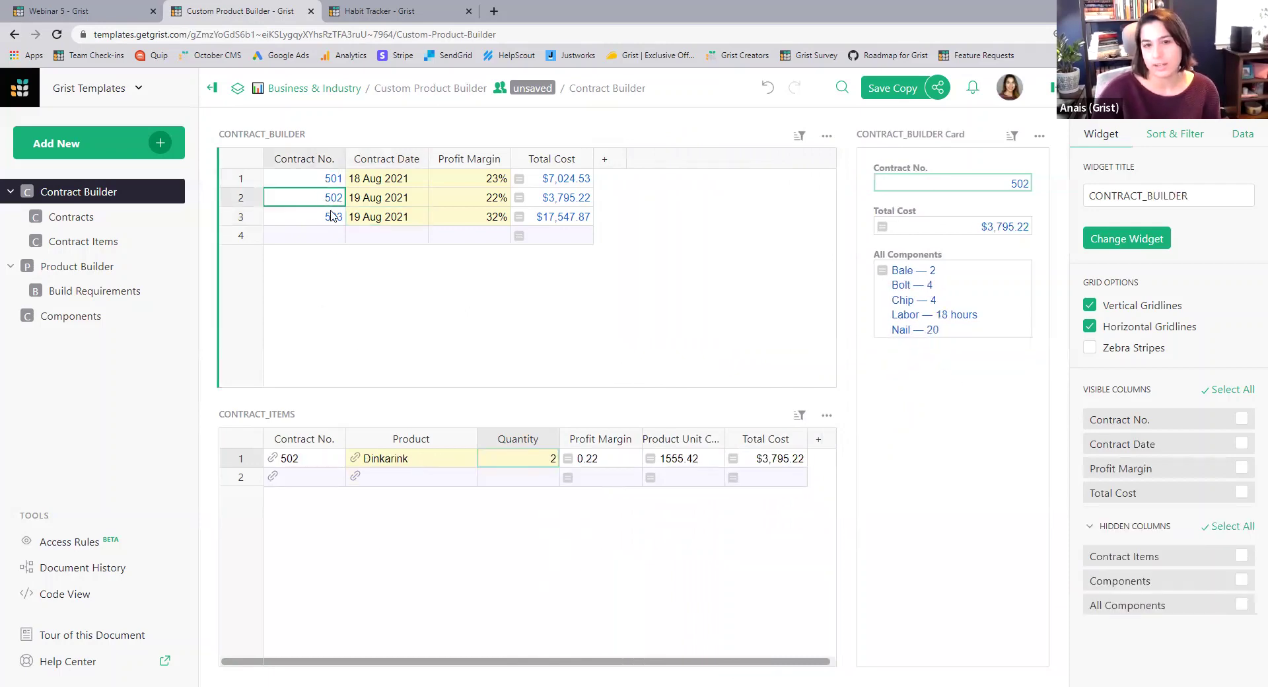
{"action": "left_click", "coordinate": [321, 181]}
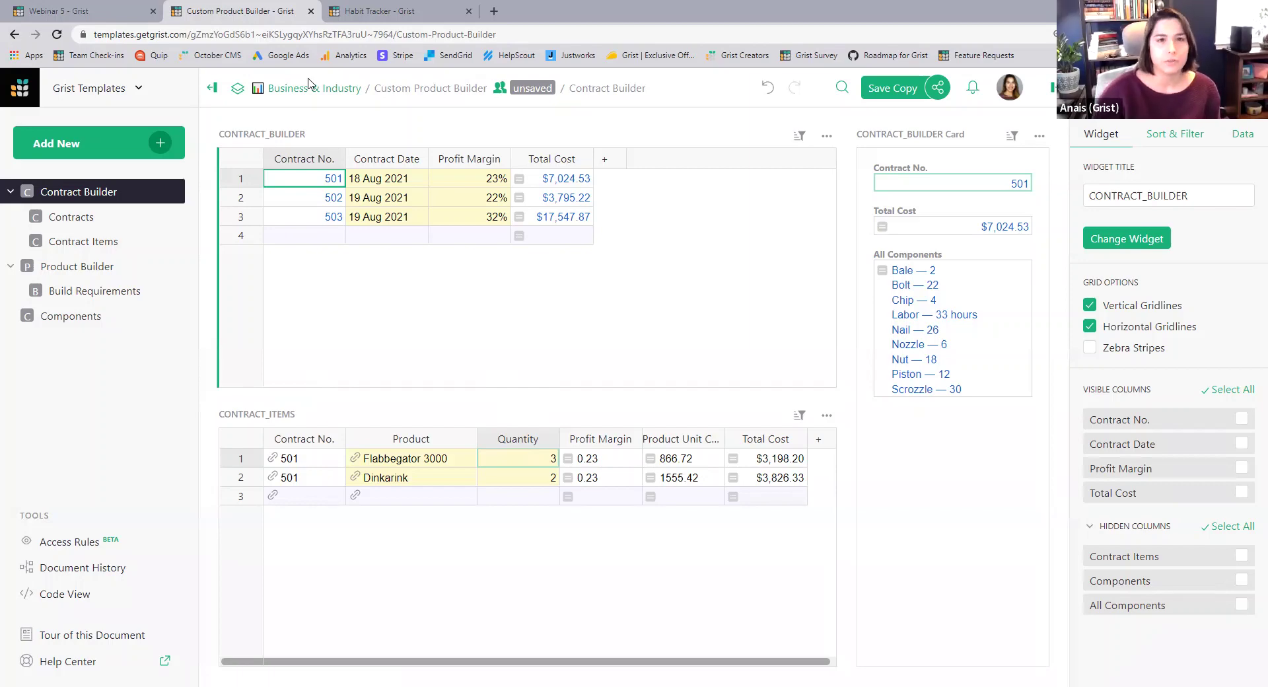
In the Habit Tracker document, set the date of row 4 to 2022-01-12
{"action": "left_click", "coordinate": [405, 14]}
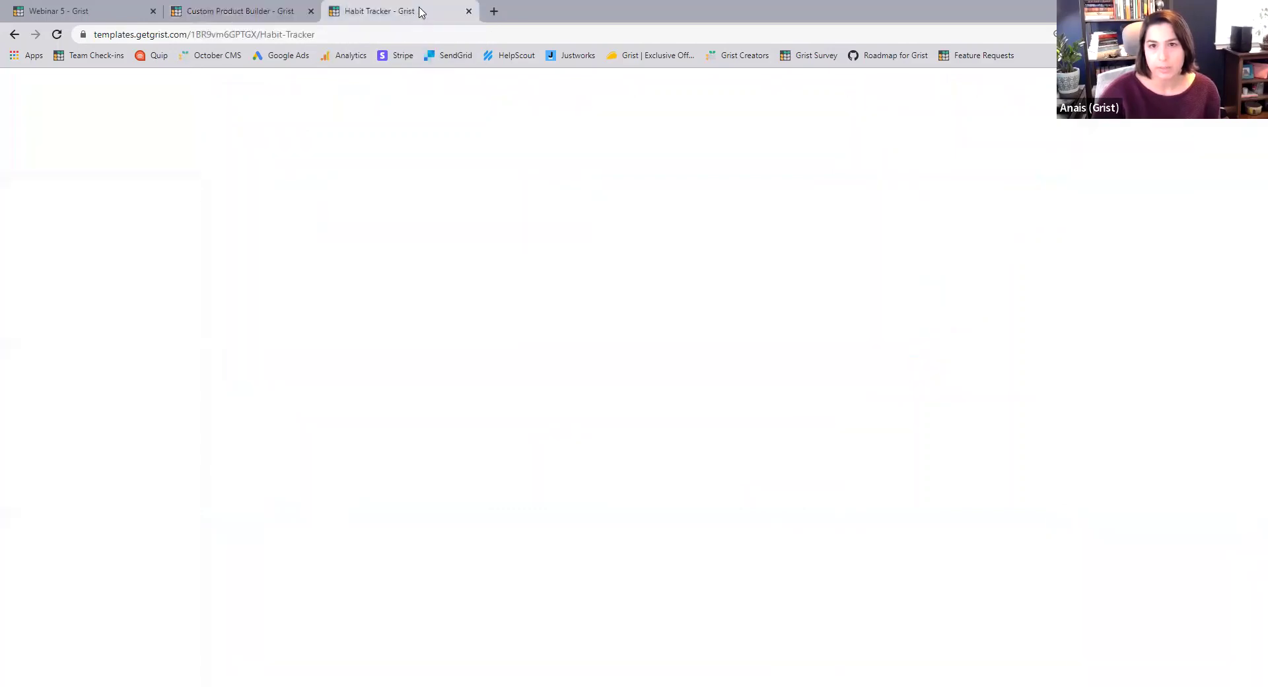
{"action": "mouse_move", "coordinate": [436, 93]}
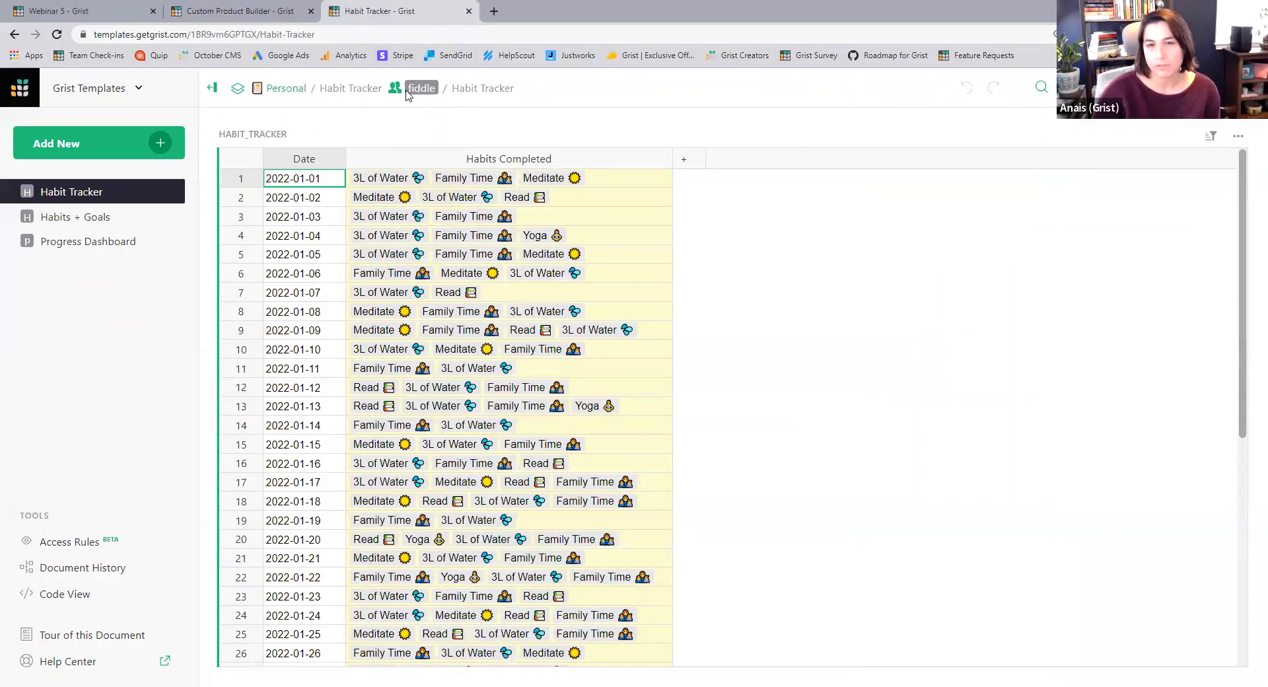
{"action": "left_click", "coordinate": [323, 239]}
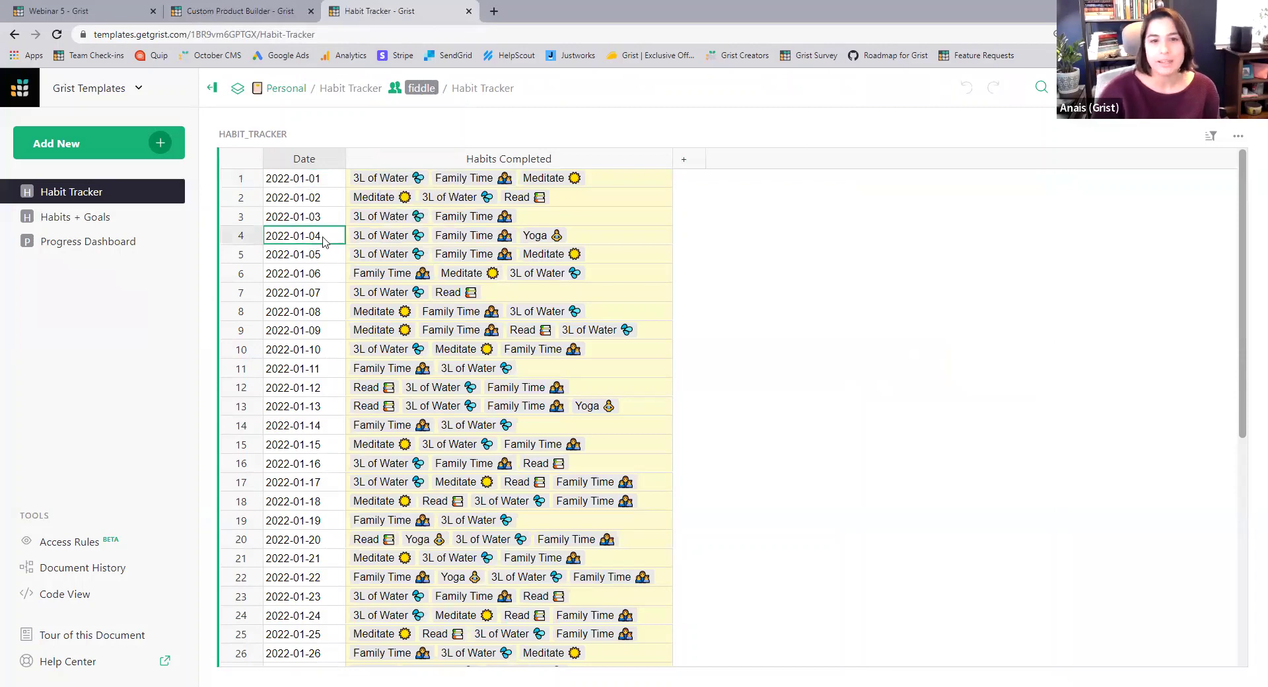
{"action": "double_click", "coordinate": [324, 240]}
{"action": "left_click", "coordinate": [359, 337]}
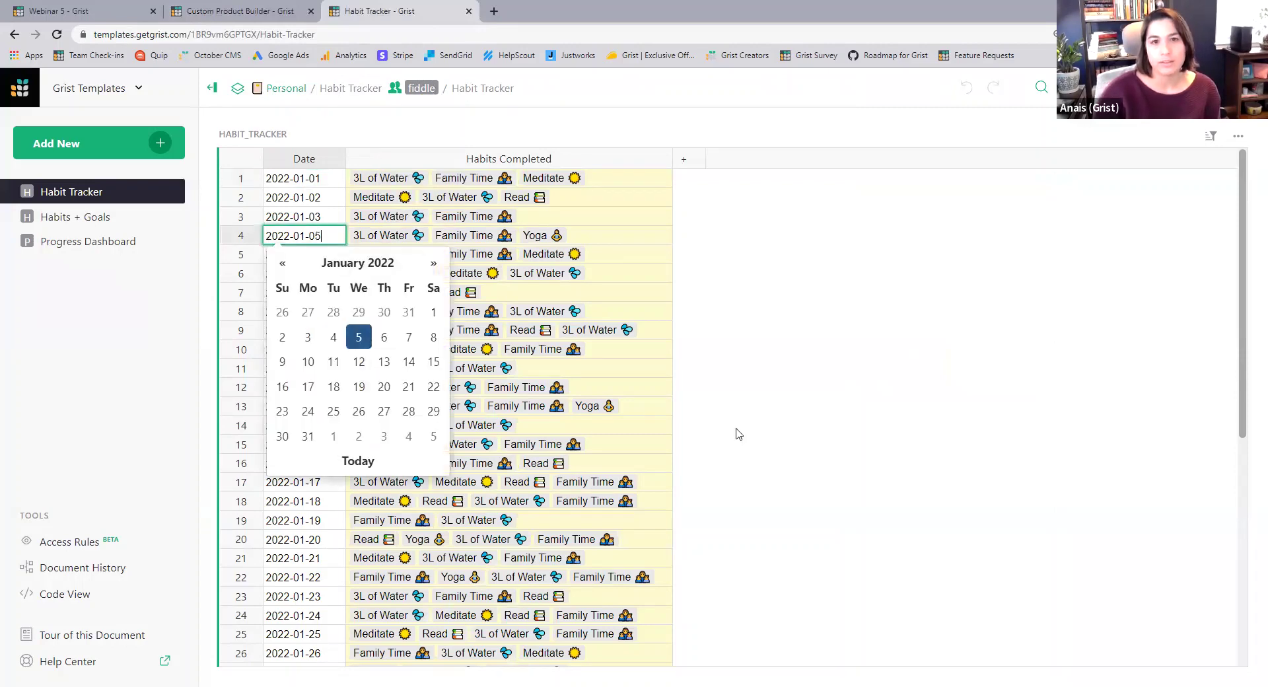
{"action": "left_click", "coordinate": [359, 362]}
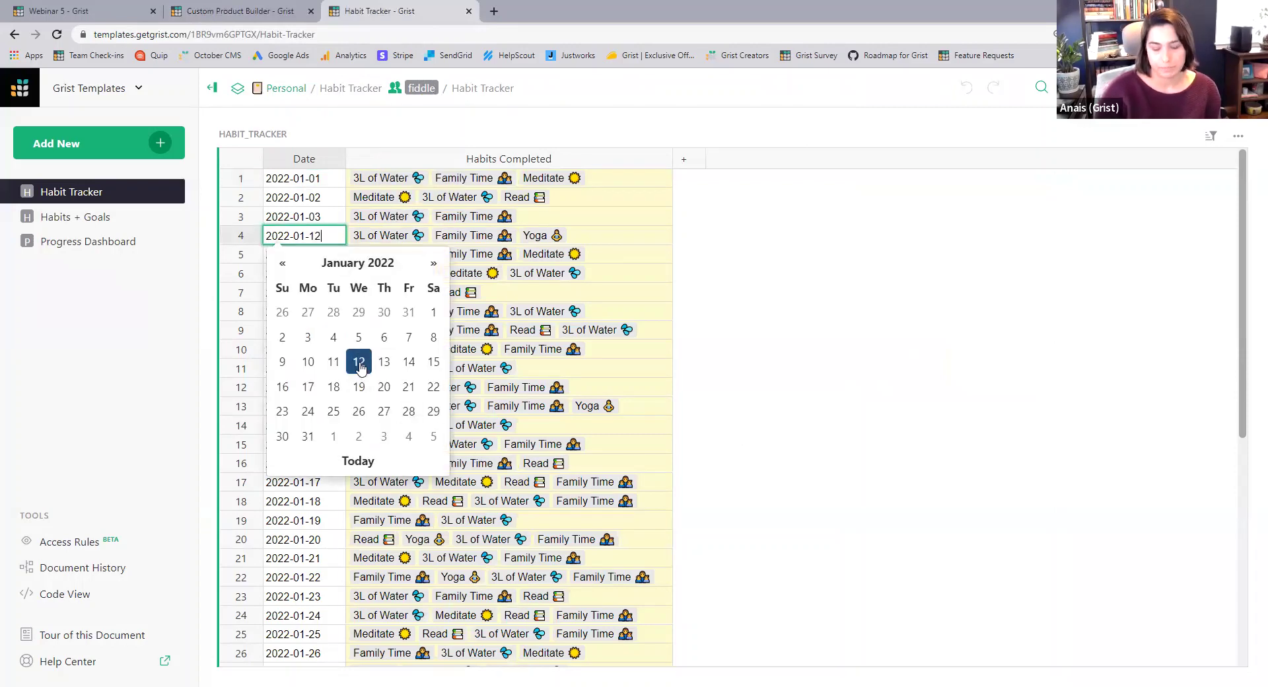
{"action": "key", "text": "Return"}
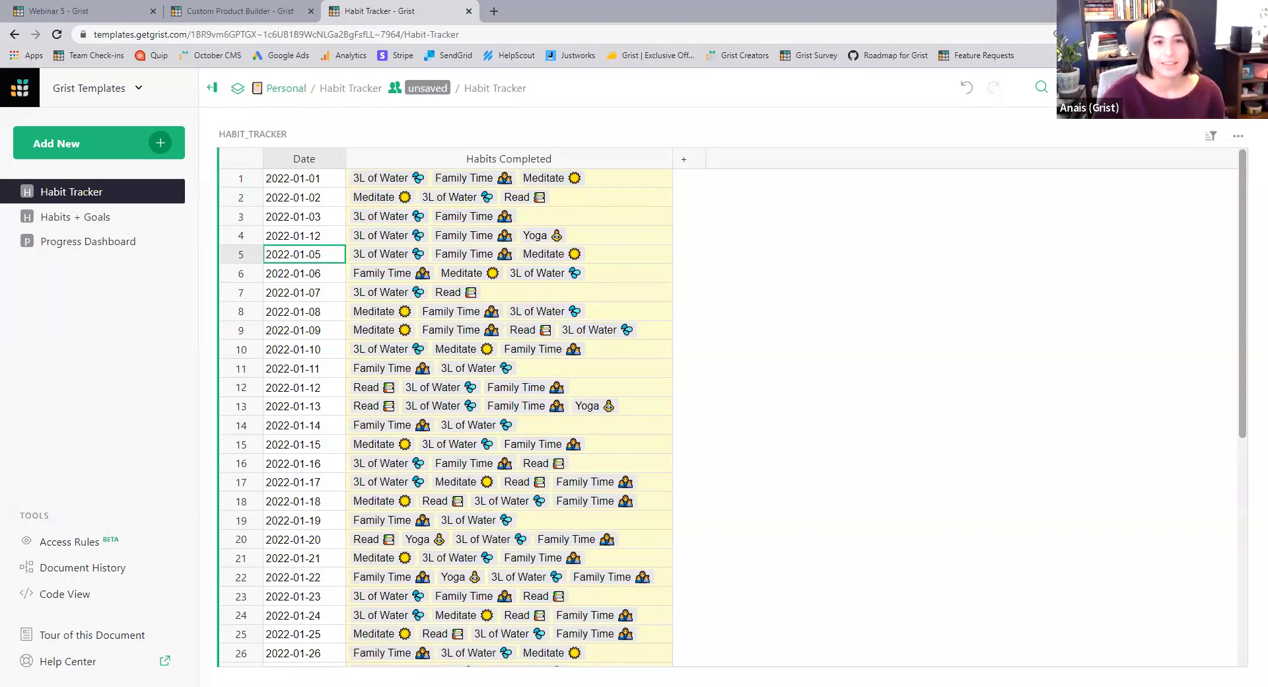
Return to the Webinar 5 document and examine the Stock Alert column and its quantity columns in All Products
{"action": "left_click", "coordinate": [109, 12]}
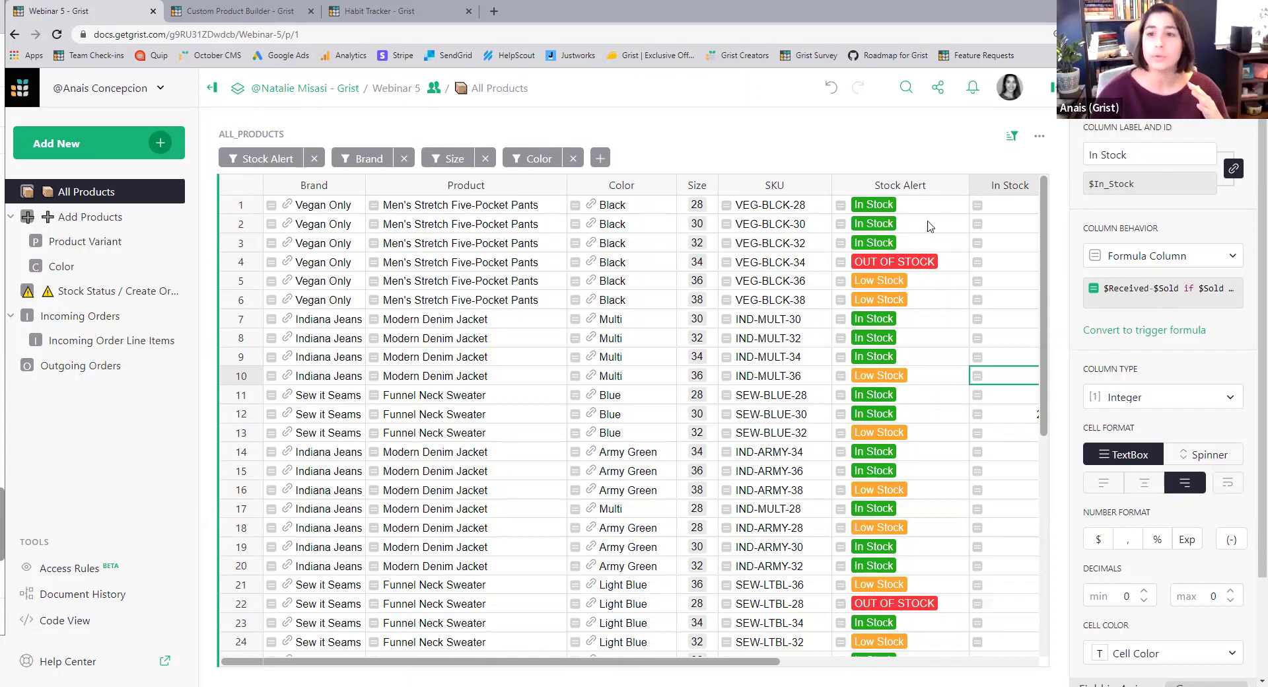
{"action": "scroll", "coordinate": [929, 671], "scroll_direction": "right", "scroll_amount": 3}
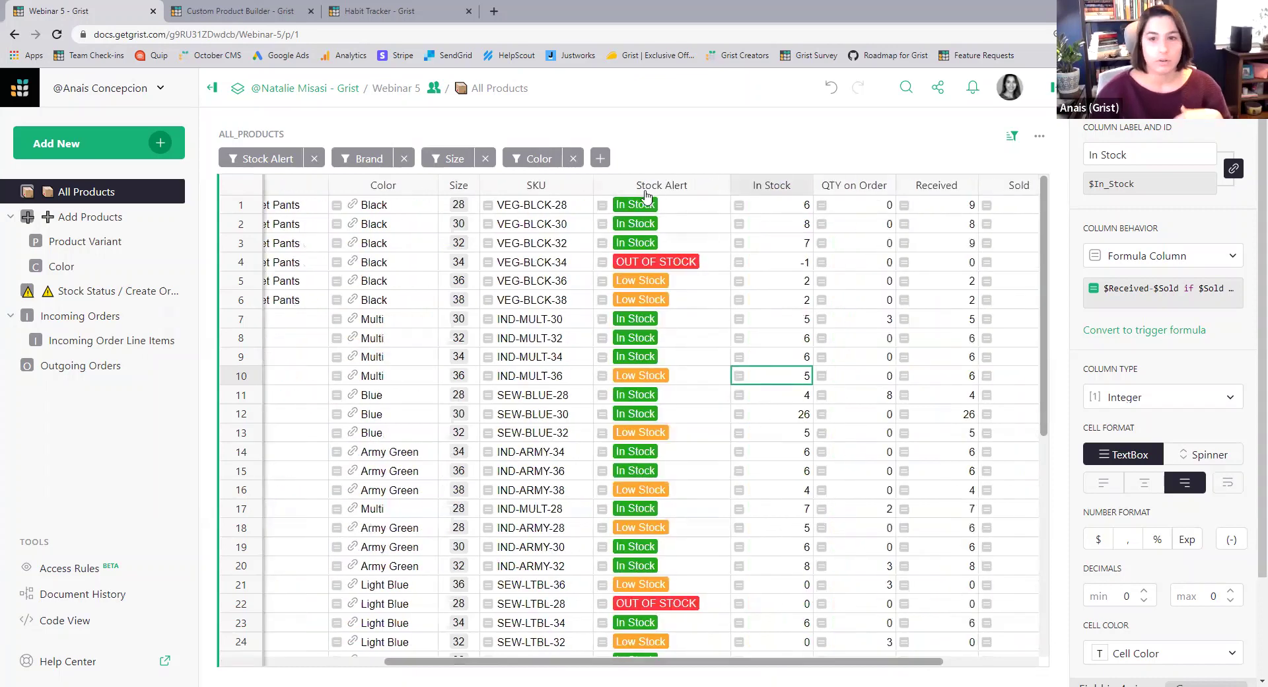
{"action": "left_click", "coordinate": [690, 206]}
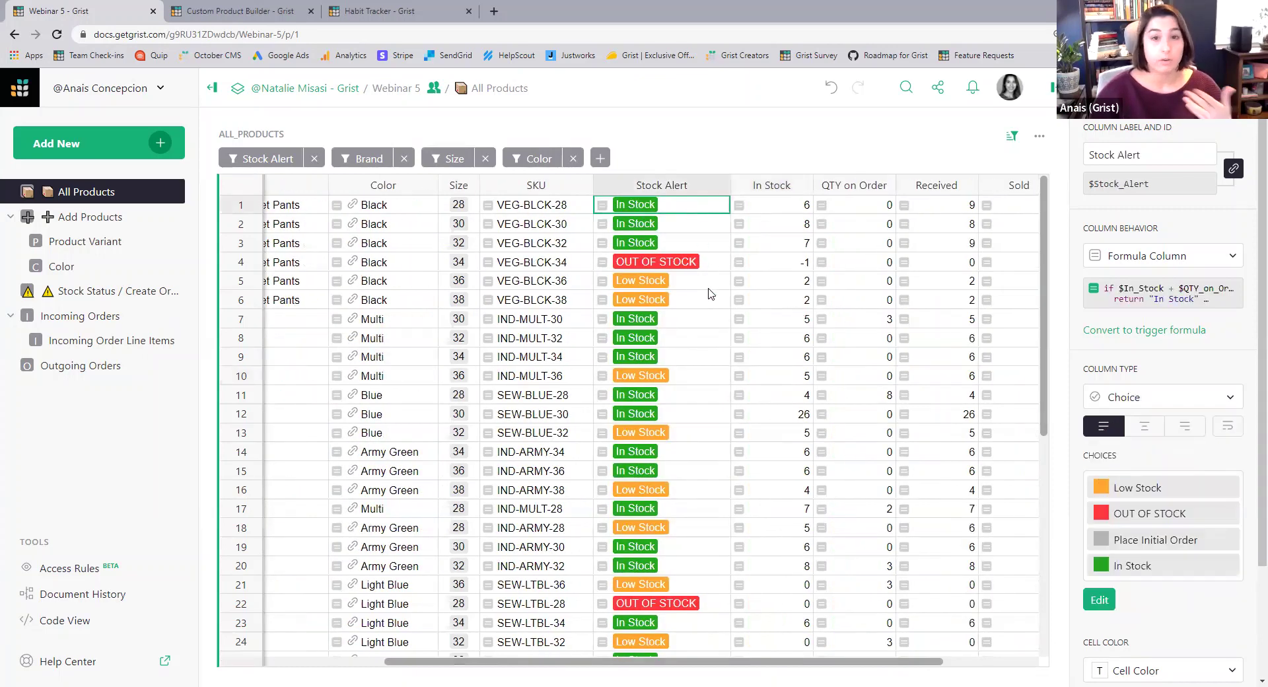
On the Add Products page, examine the variants and SKUs linked to the Vegan Only product and its Black color
{"action": "left_click", "coordinate": [93, 218]}
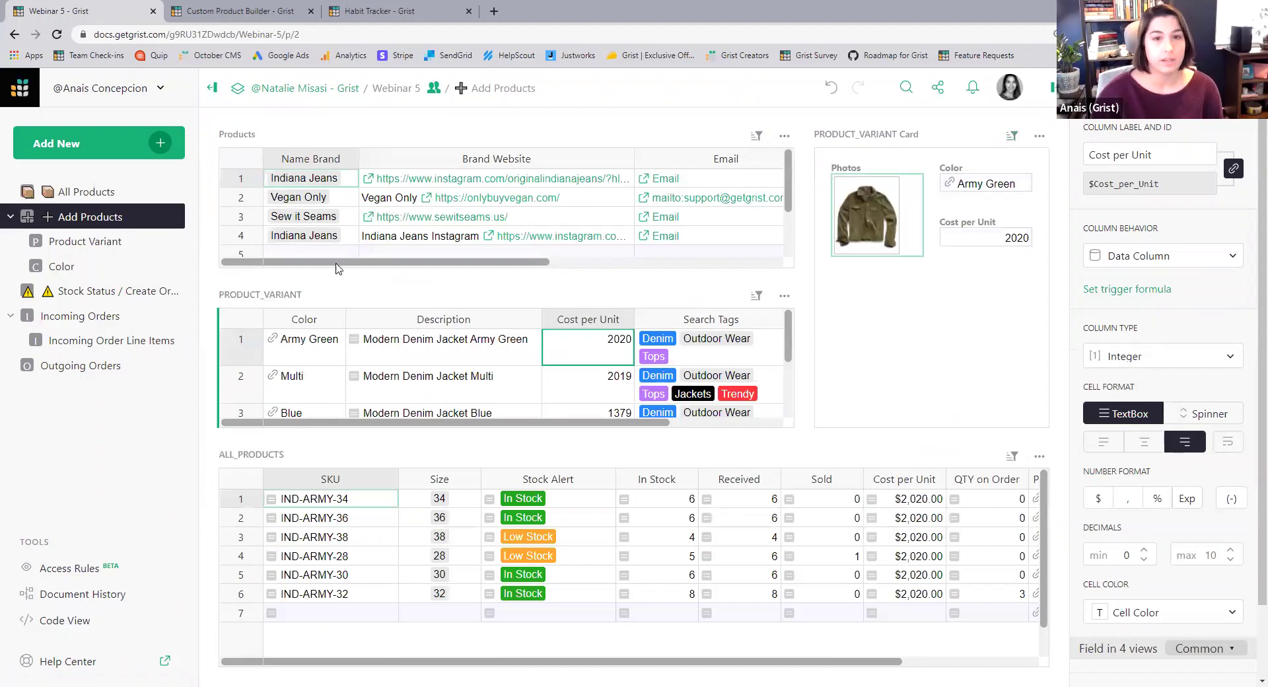
{"action": "left_click", "coordinate": [334, 262]}
{"action": "left_click", "coordinate": [324, 199]}
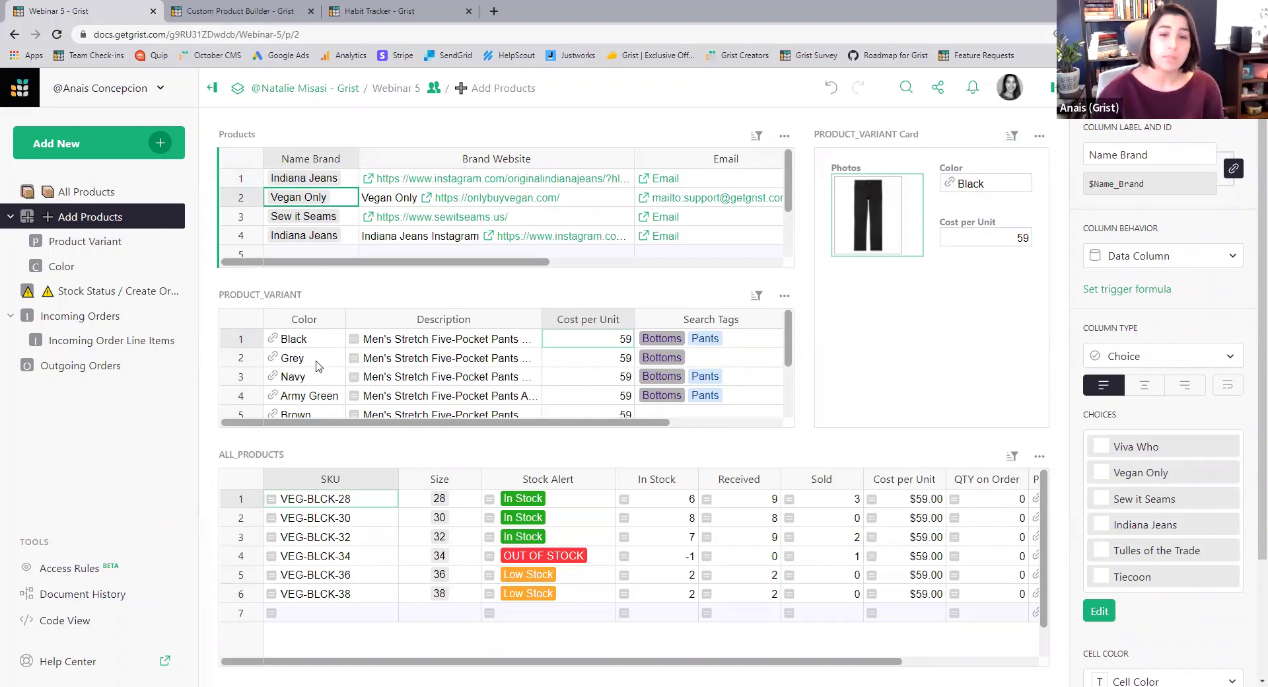
{"action": "left_click", "coordinate": [321, 360]}
{"action": "left_click", "coordinate": [327, 341]}
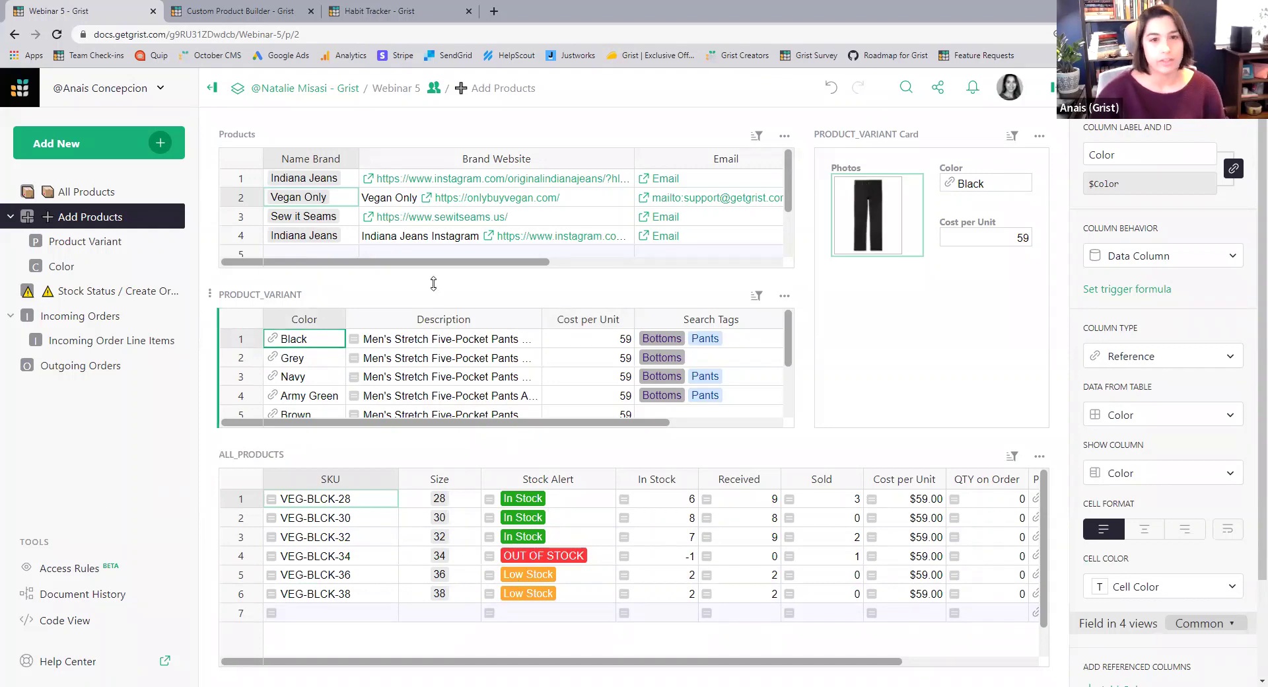
{"action": "left_click", "coordinate": [340, 185]}
{"action": "left_click", "coordinate": [337, 206]}
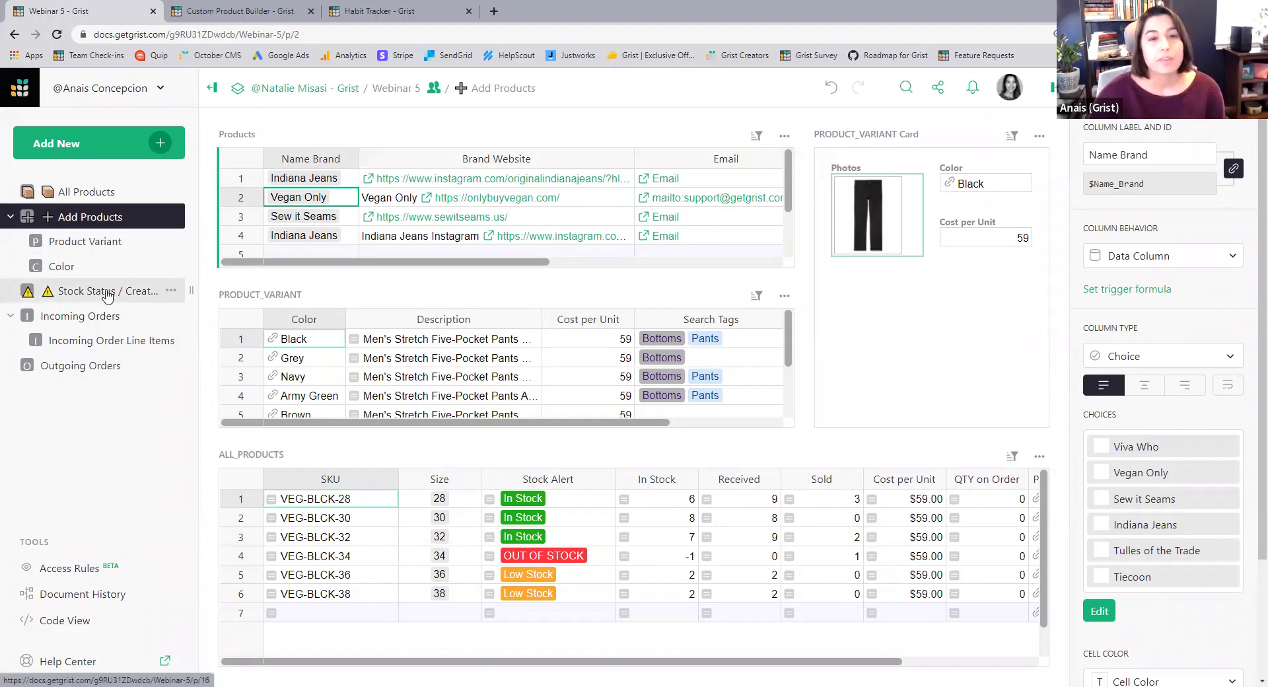
On the Stock Status / Create Order page, add a new order dated 2022-02-16 and review its available Status choices
{"action": "left_click", "coordinate": [108, 295]}
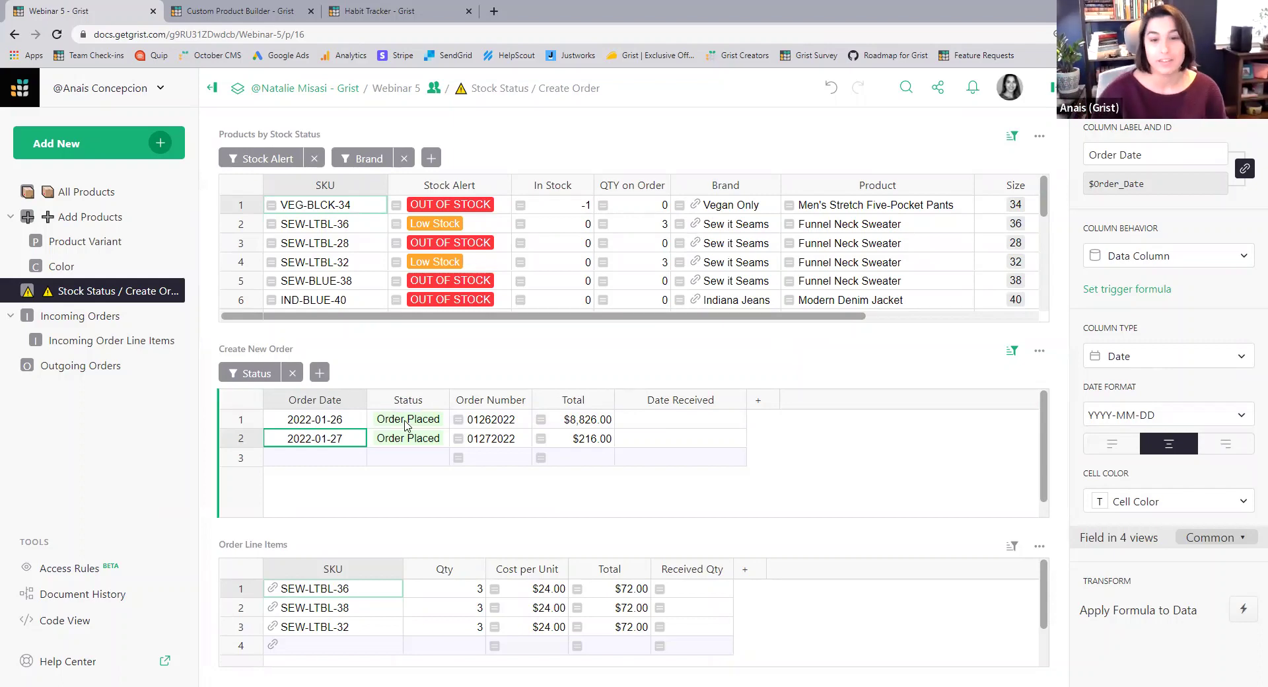
{"action": "double_click", "coordinate": [313, 455]}
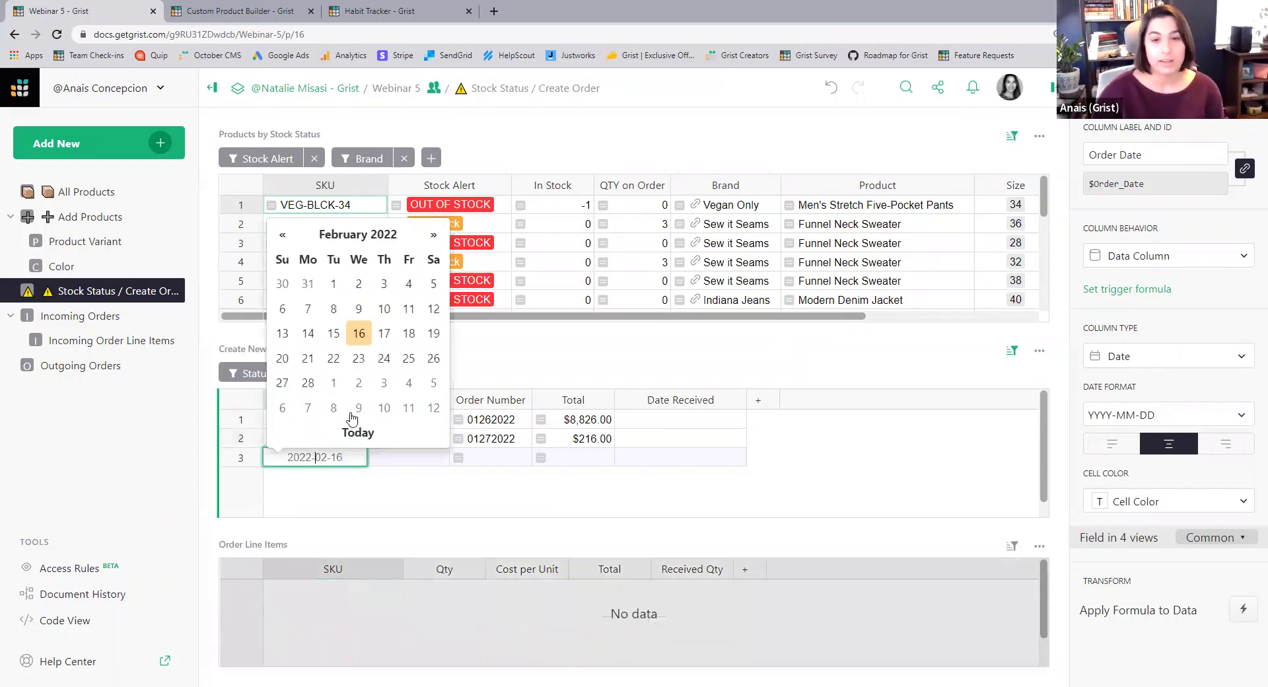
{"action": "left_click", "coordinate": [365, 338]}
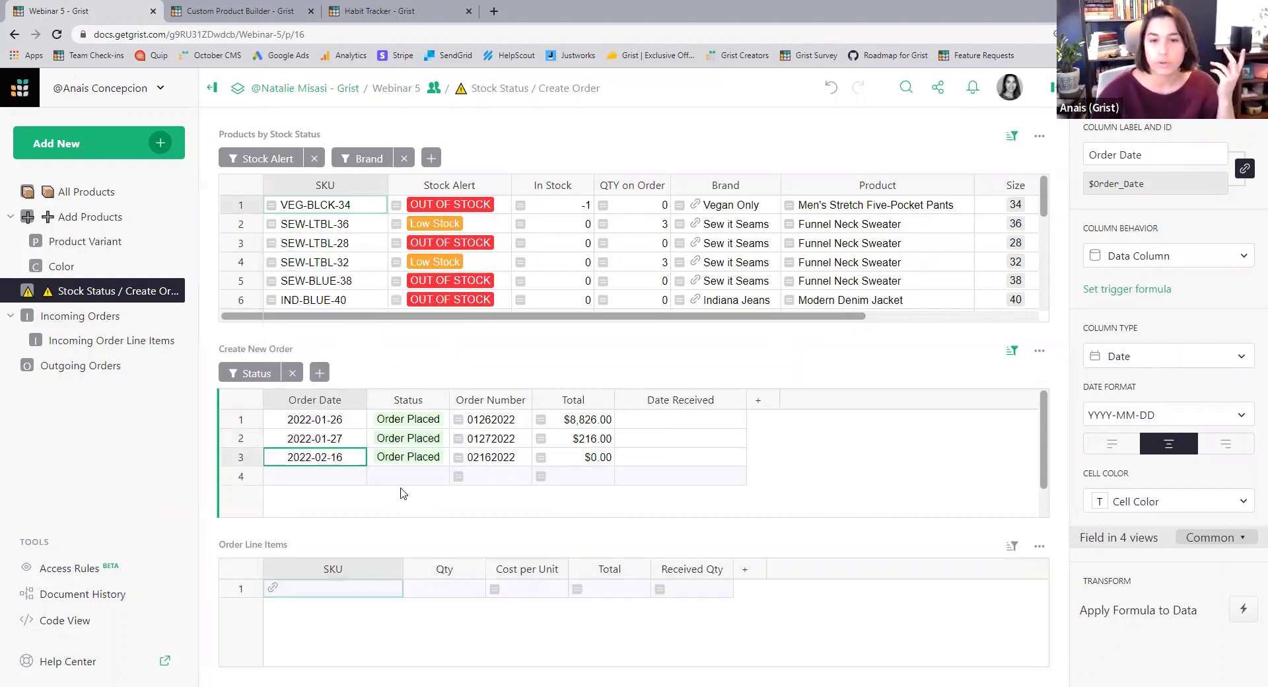
{"action": "double_click", "coordinate": [415, 457]}
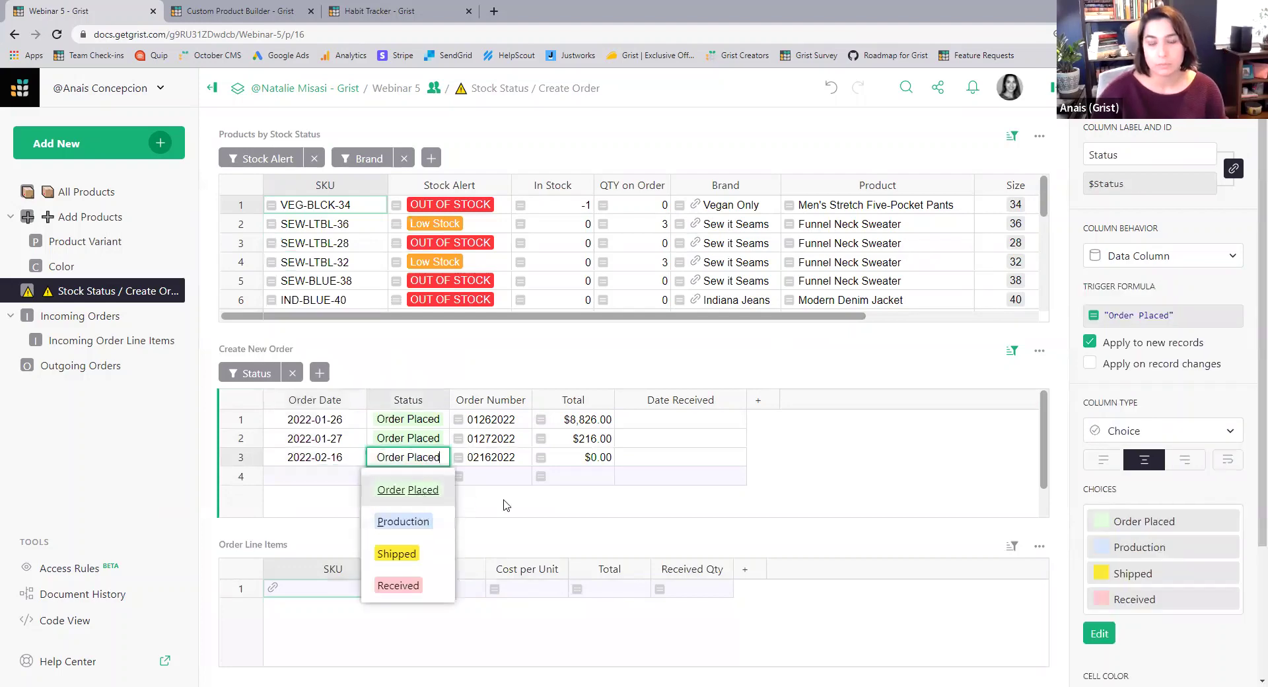
{"action": "key", "text": "Escape"}
{"action": "left_click", "coordinate": [310, 456]}
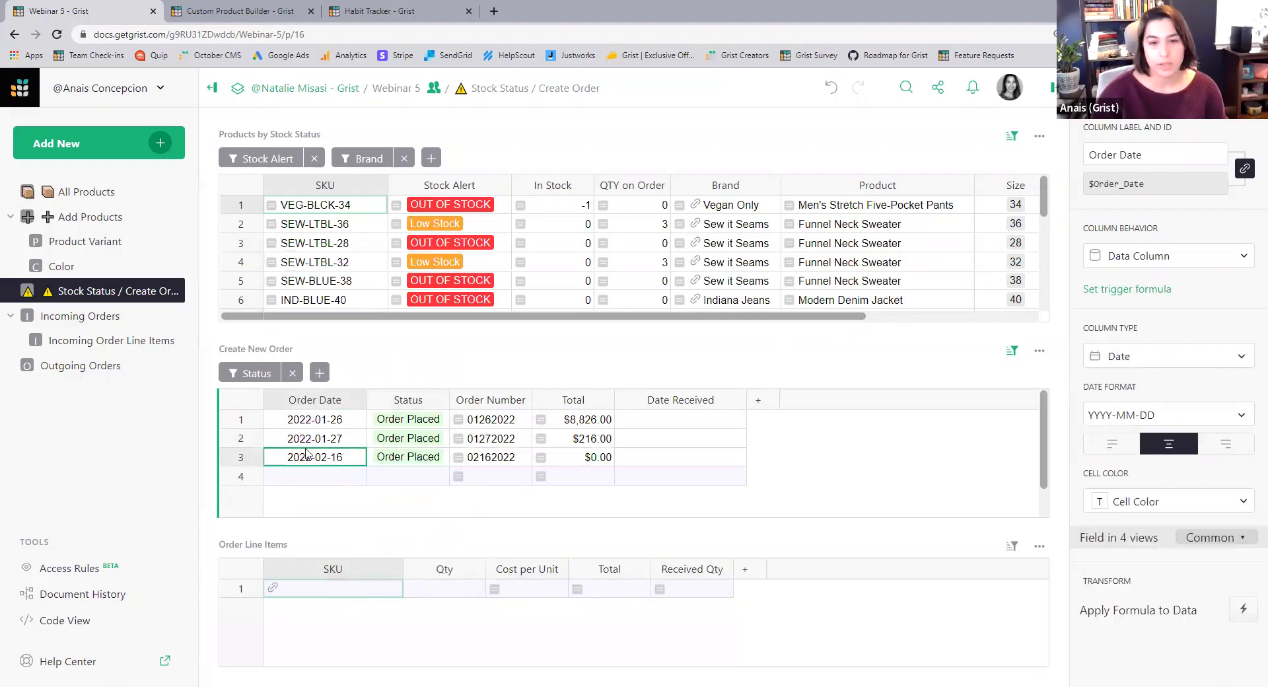
Add a line item for SKU IND-BLUE-38 with a quantity of 4 to the new order
{"action": "left_click", "coordinate": [335, 585]}
{"action": "type", "text": "IND-BLUE-40"}
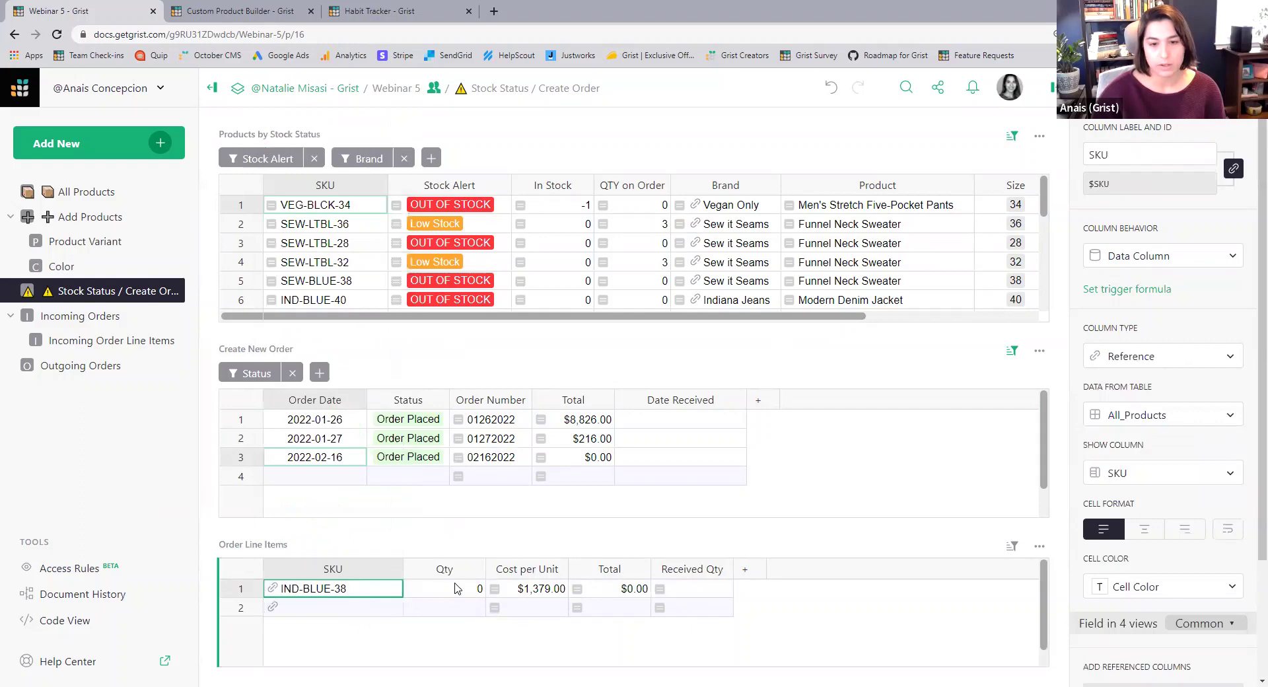
{"action": "left_click", "coordinate": [458, 588]}
{"action": "type", "text": "4"}
{"action": "key", "text": "Return"}
Add a second line item for SKU IND-MULT-30 with a quantity of 2 to the new order
{"action": "double_click", "coordinate": [362, 613]}
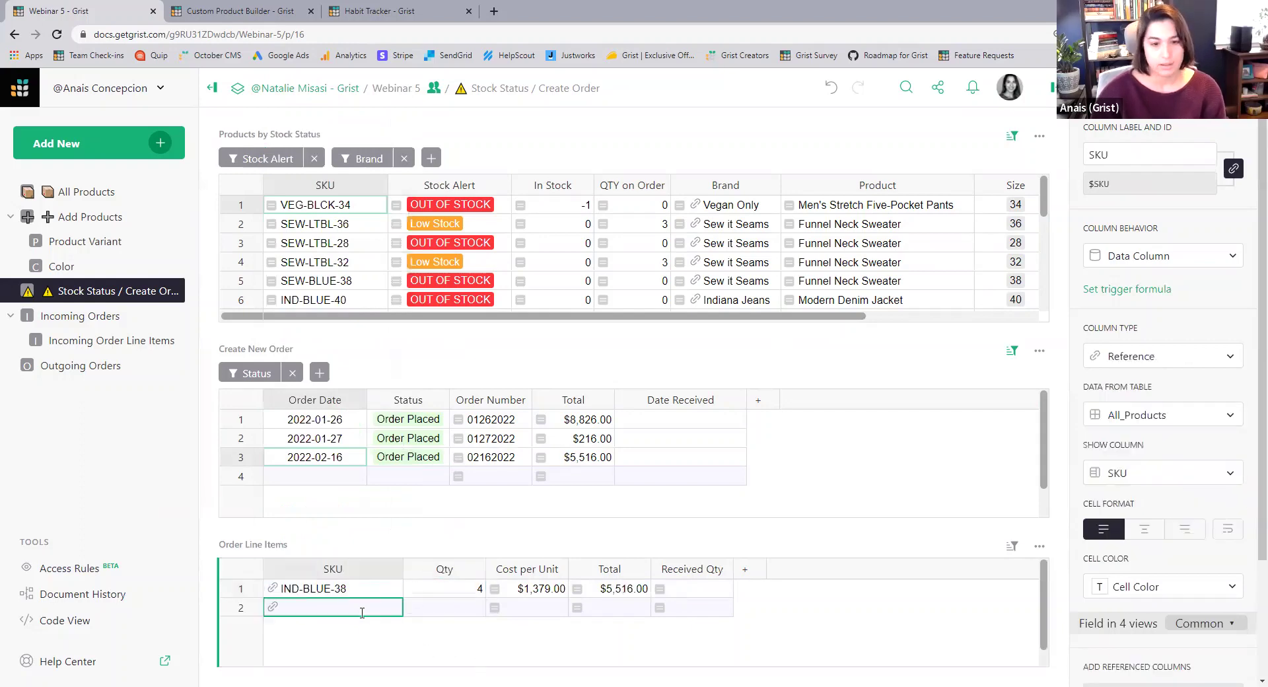
{"action": "left_click", "coordinate": [345, 561]}
{"action": "left_click", "coordinate": [452, 619]}
{"action": "left_click", "coordinate": [455, 611]}
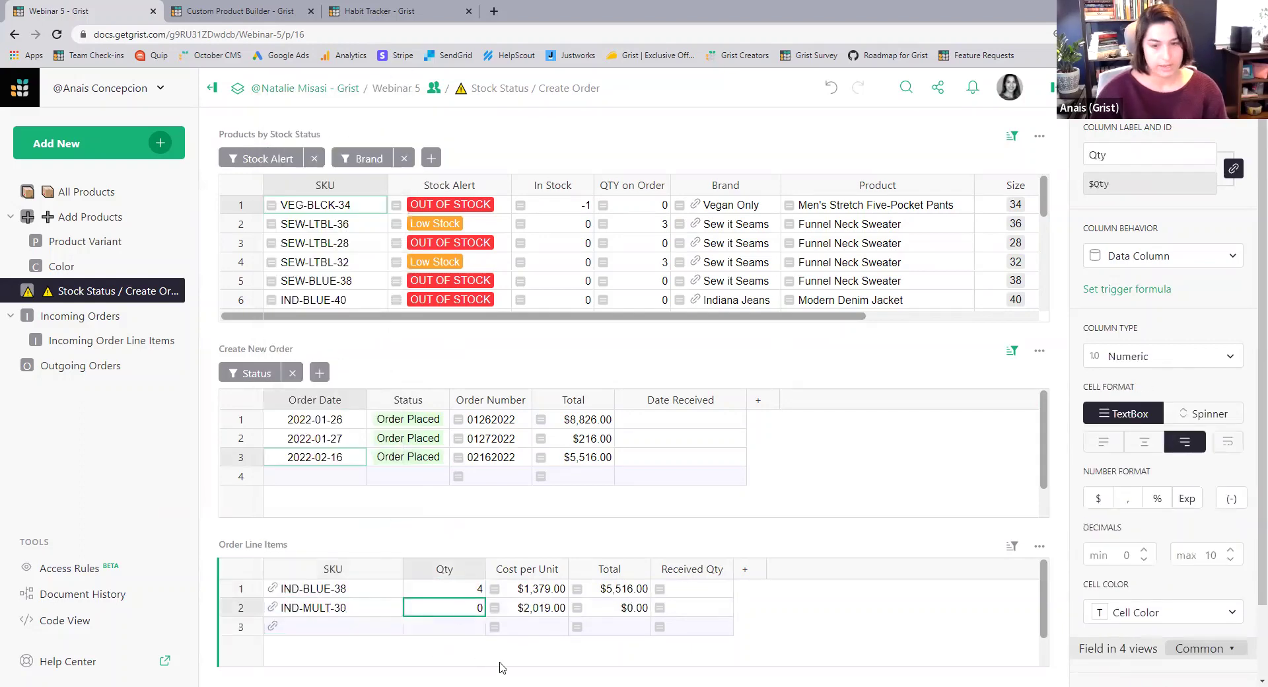
{"action": "type", "text": "2"}
{"action": "key", "text": "Return"}
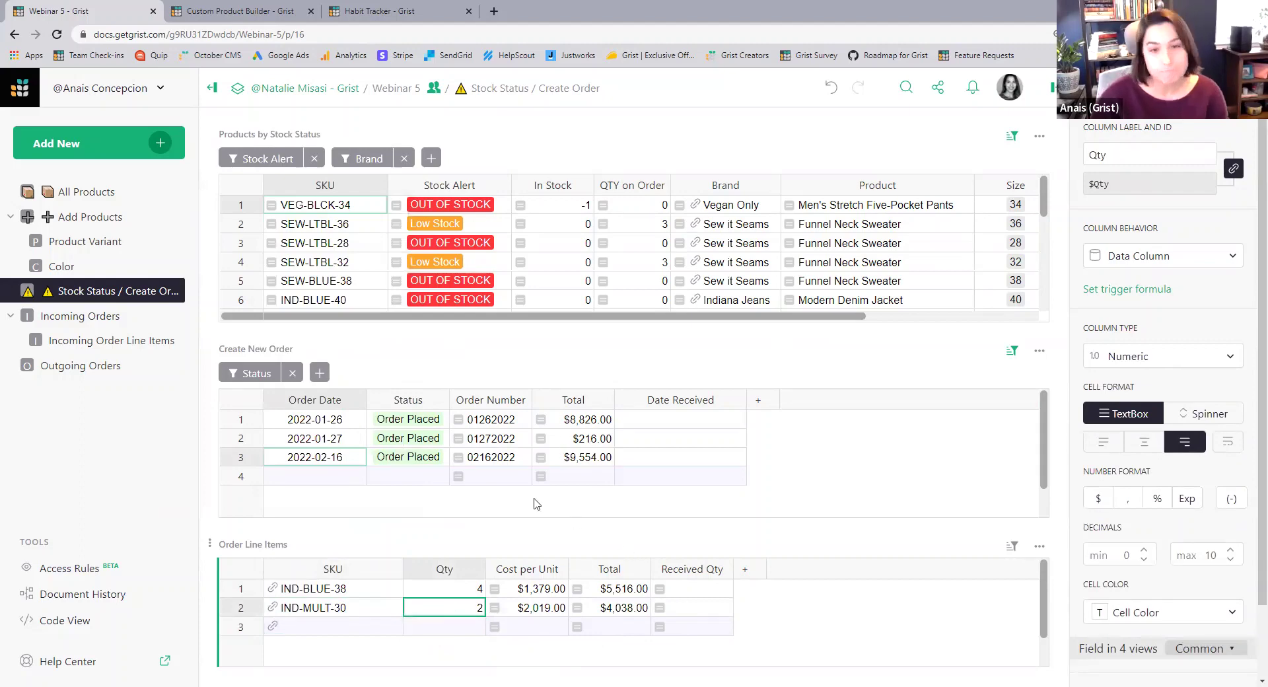
Look through the Incoming Orders, Outgoing Orders, All Products, Add Products and Stock Status / Create Order pages
{"action": "left_click", "coordinate": [84, 323]}
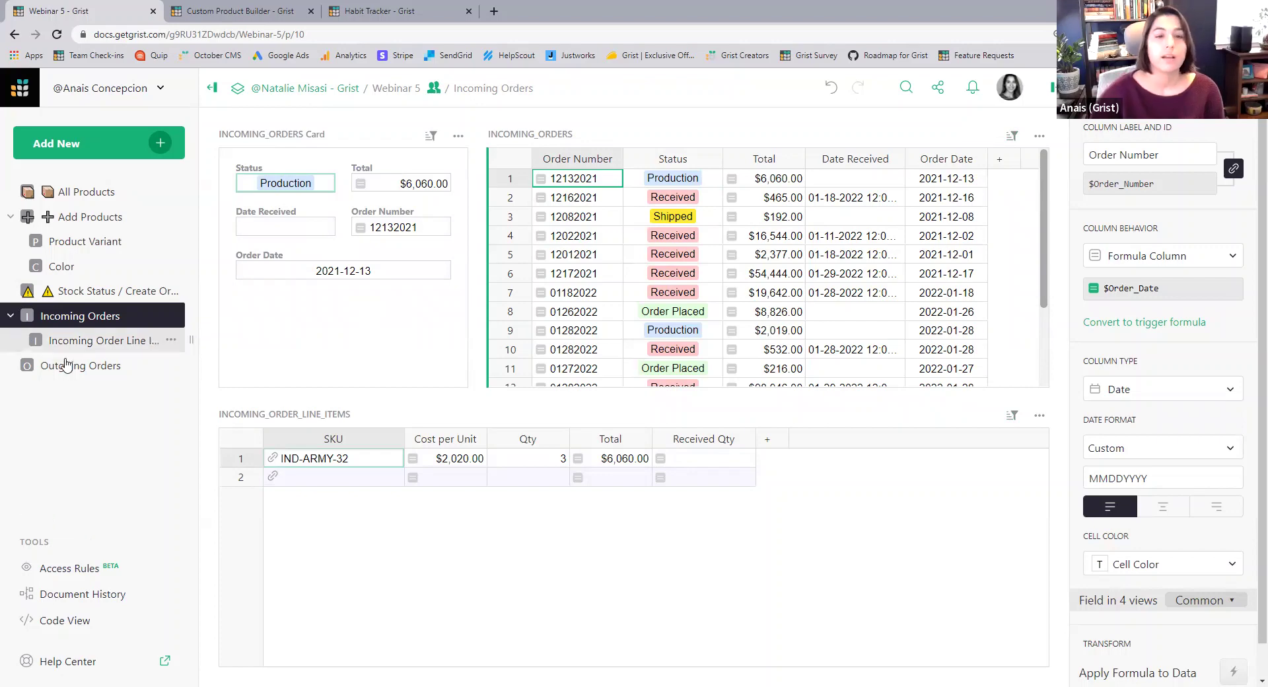
{"action": "left_click", "coordinate": [86, 367]}
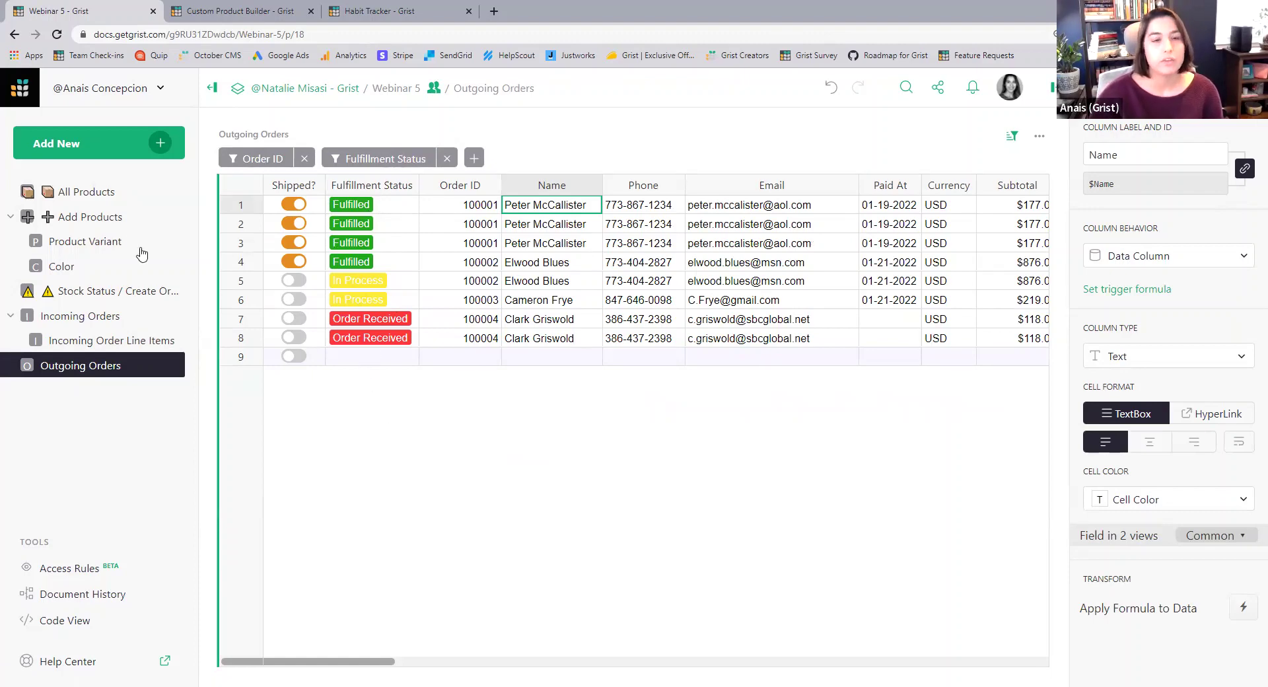
{"action": "left_click", "coordinate": [92, 193]}
{"action": "left_click", "coordinate": [118, 217]}
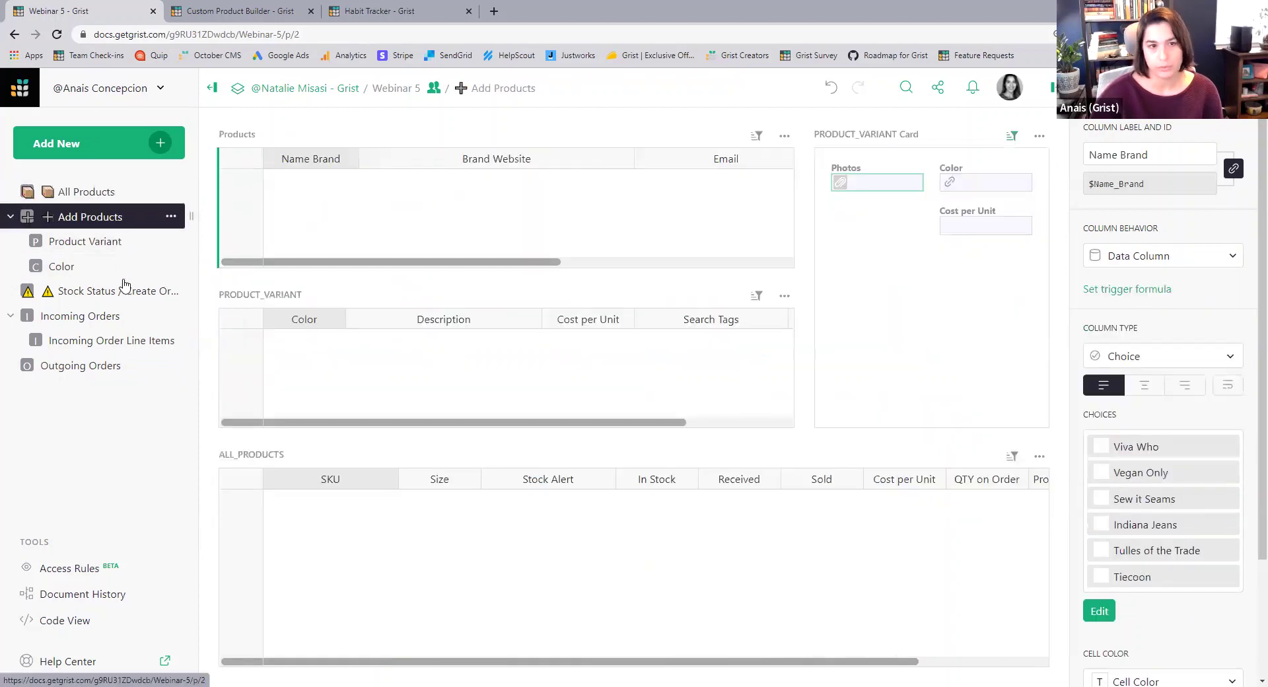
{"action": "left_click", "coordinate": [124, 290]}
{"action": "left_click", "coordinate": [126, 317]}
{"action": "left_click", "coordinate": [100, 365]}
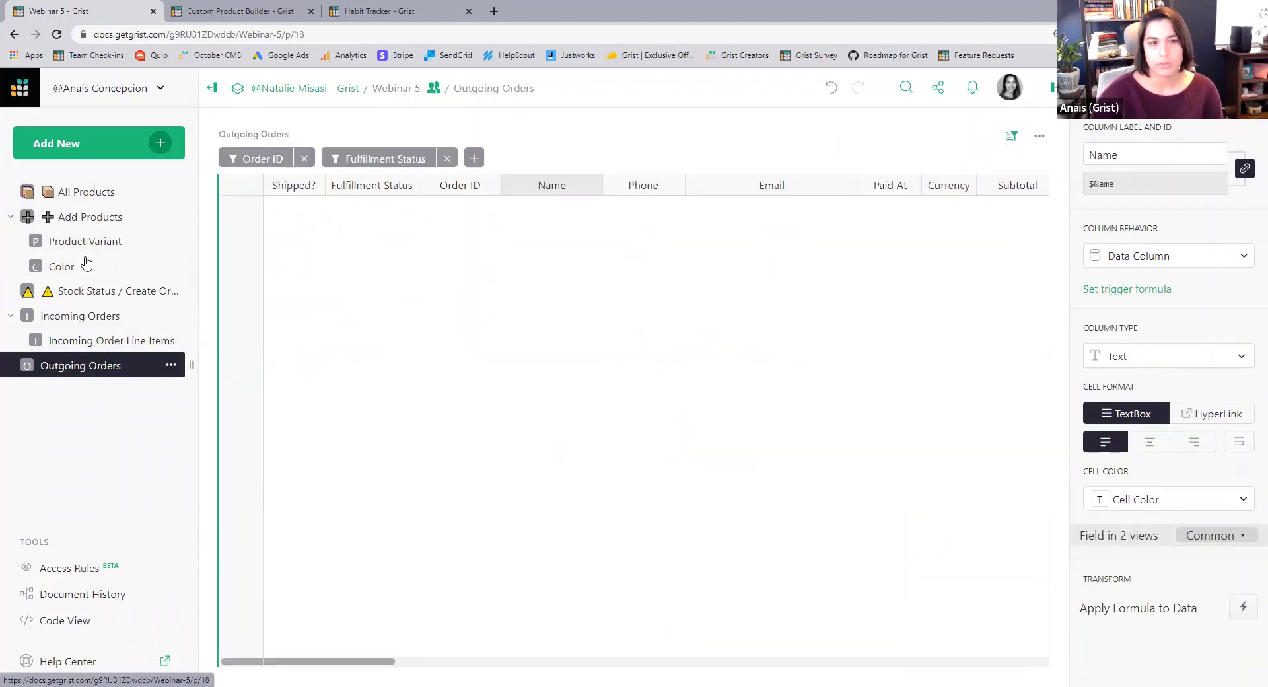
Compare the full table on the Product Variant page with the linked product widgets on the Add Products page
{"action": "left_click", "coordinate": [82, 242]}
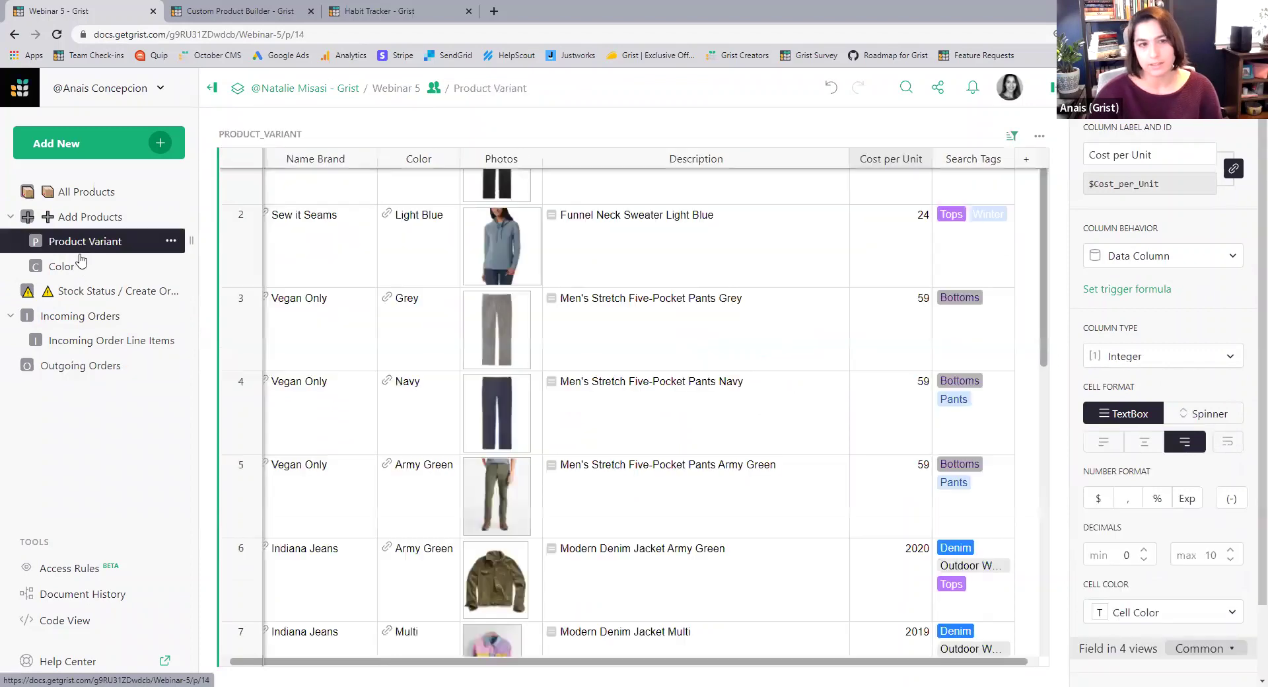
{"action": "scroll", "coordinate": [410, 462], "scroll_direction": "up", "scroll_amount": 10}
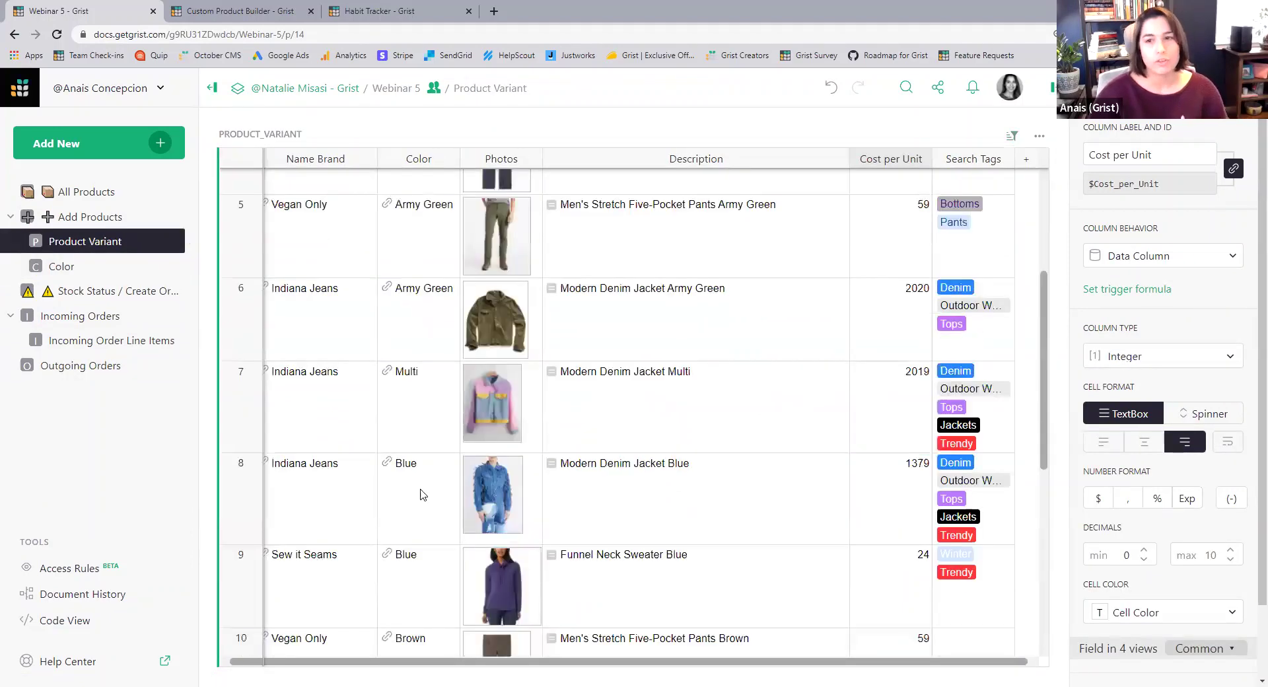
{"action": "left_click_drag", "start_coordinate": [507, 663], "coordinate": [253, 621]}
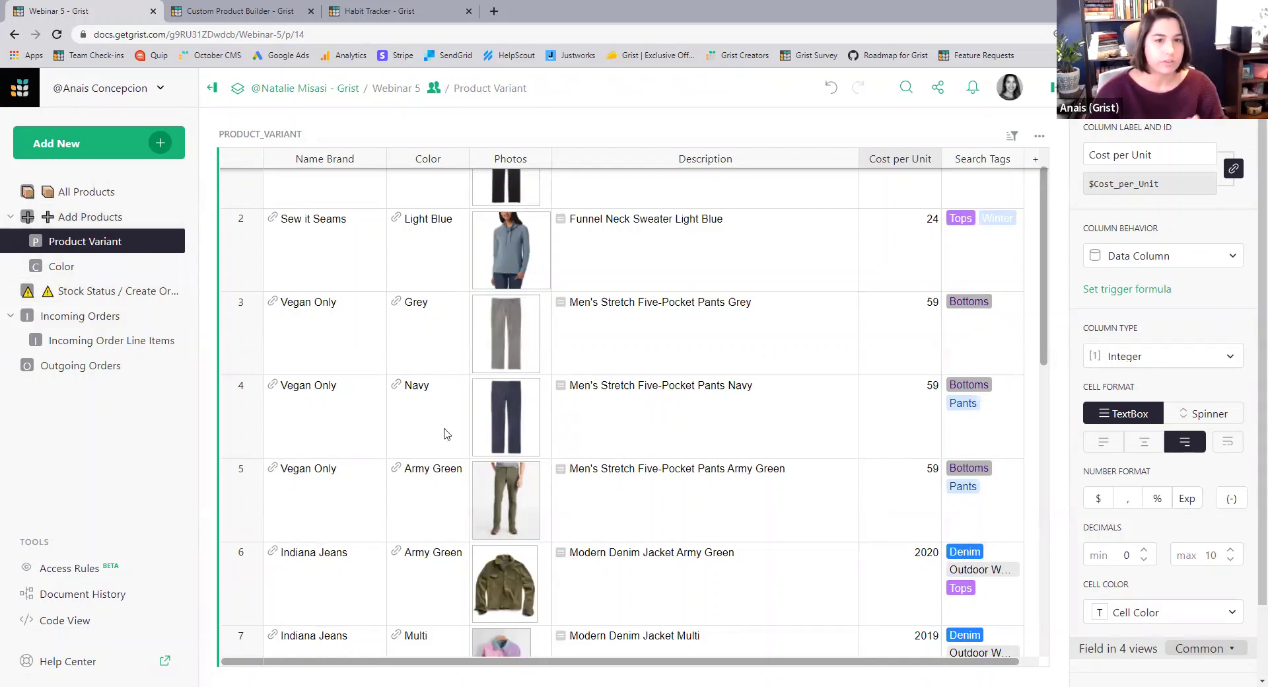
{"action": "left_click", "coordinate": [84, 222]}
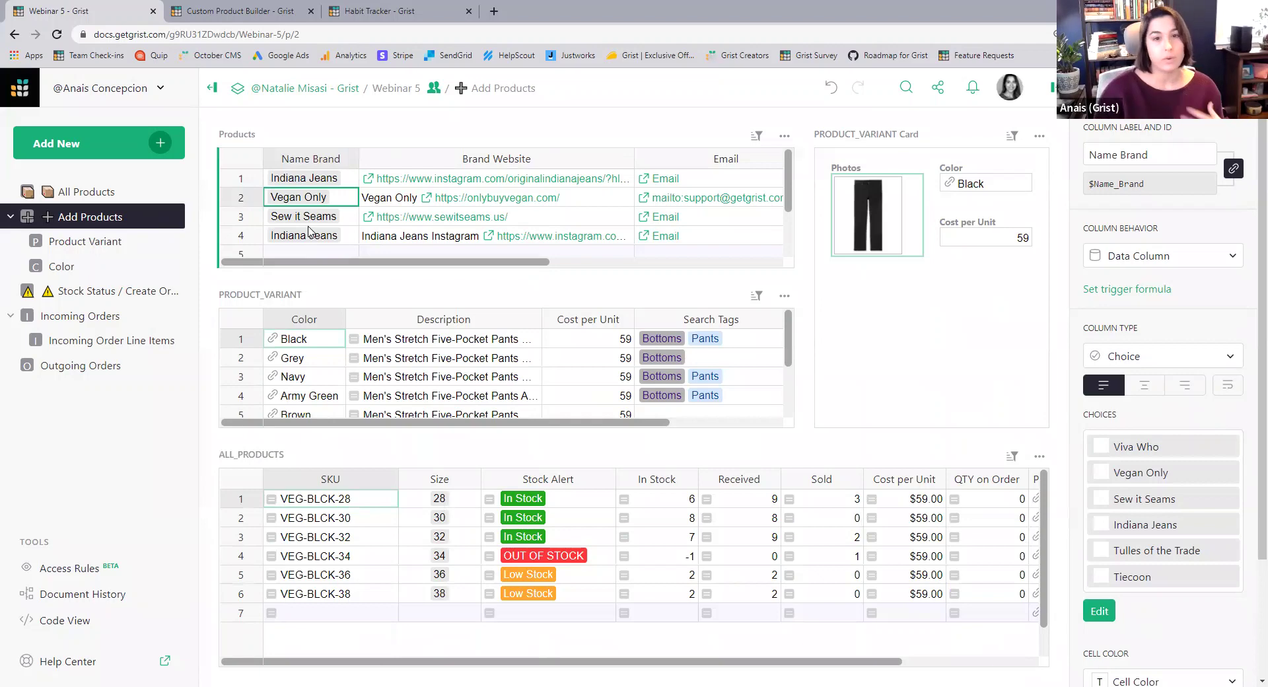
{"action": "left_click", "coordinate": [81, 241]}
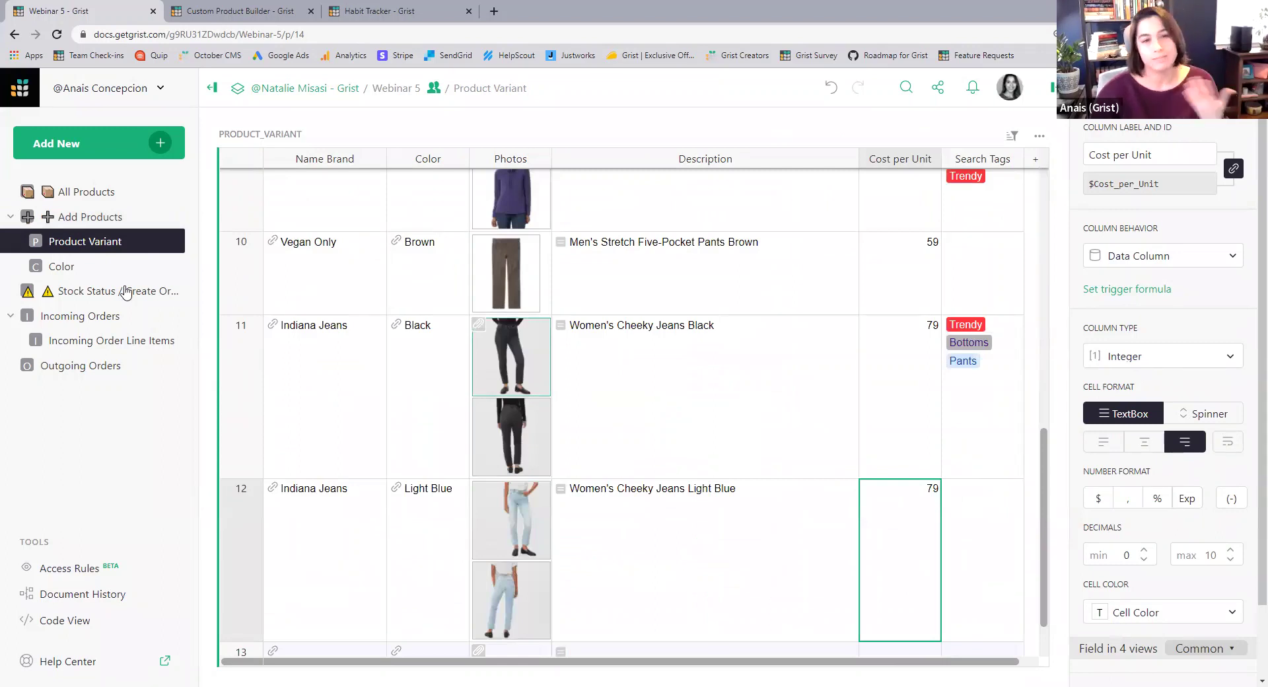
{"action": "left_click", "coordinate": [73, 218]}
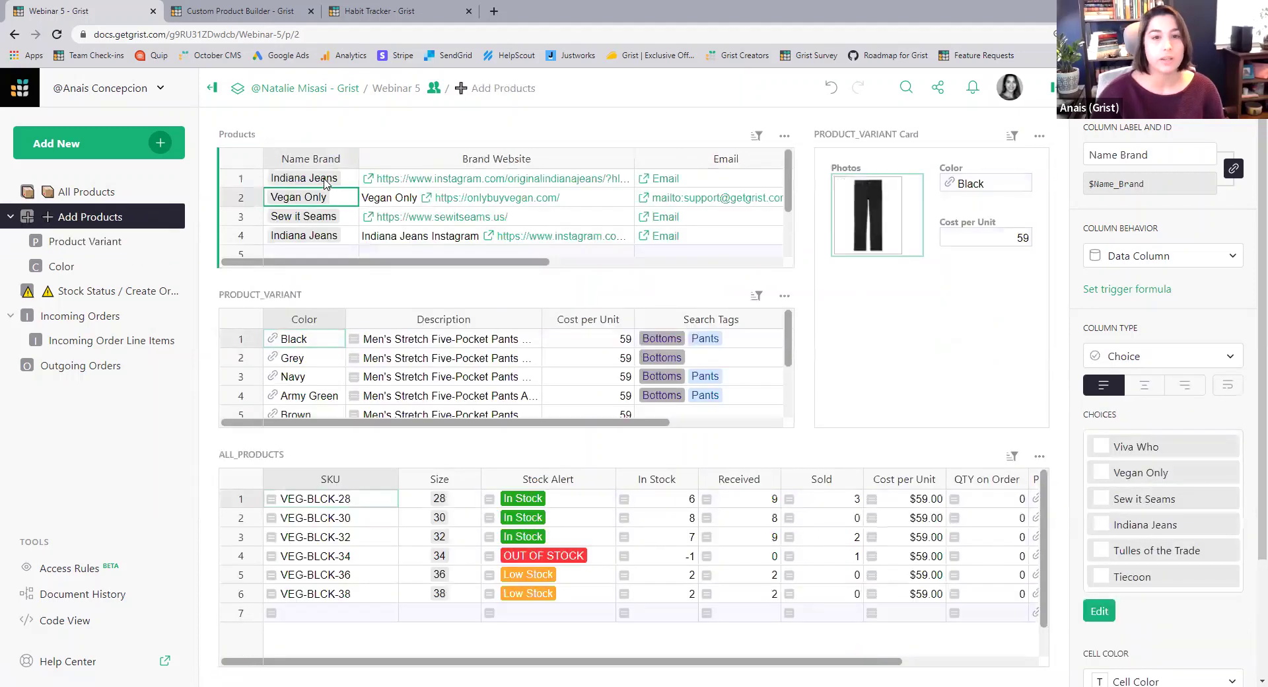
Select the Multi variant of the Indiana Jeans denim jacket and show the widget options of the PRODUCT_VARIANT table
{"action": "left_click", "coordinate": [333, 382]}
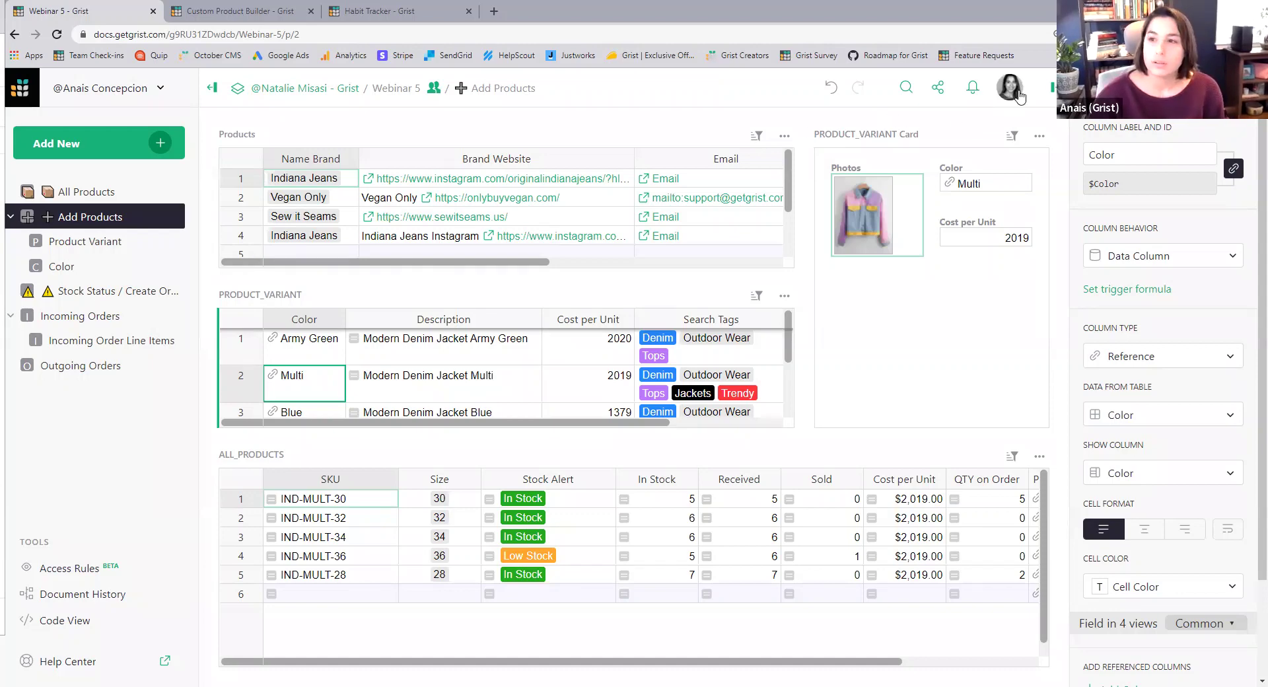
{"action": "left_click", "coordinate": [1053, 93]}
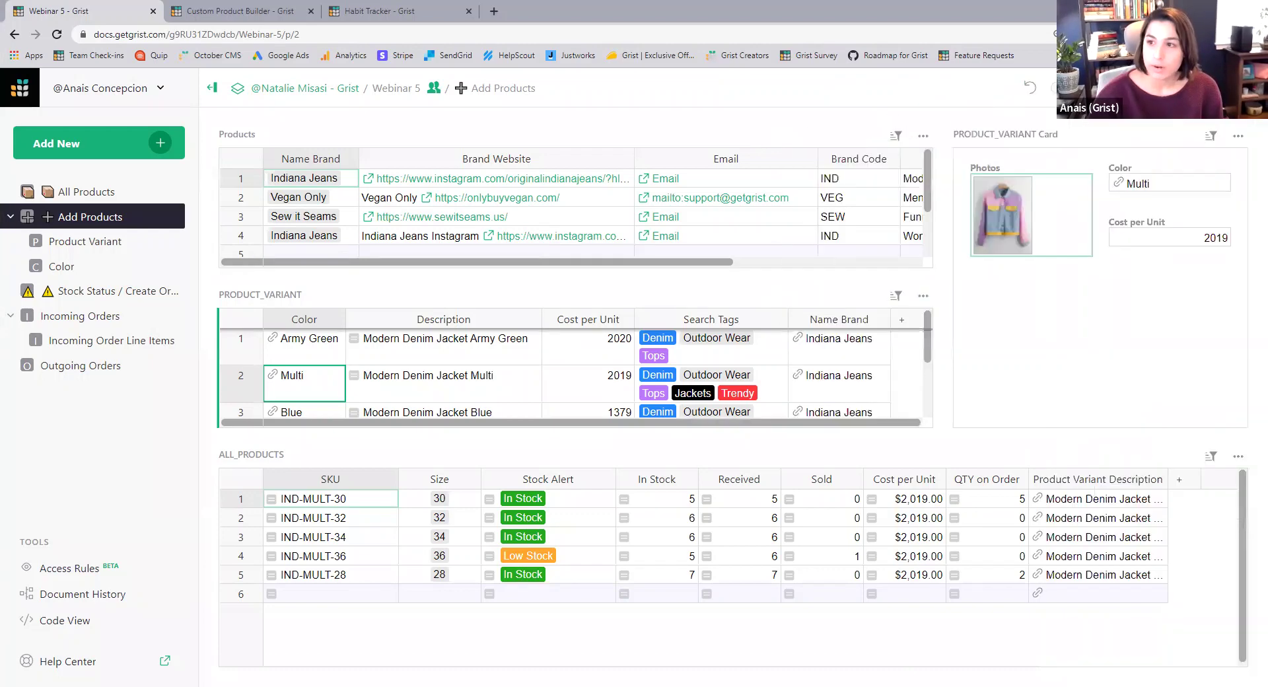
{"action": "left_click", "coordinate": [1054, 93]}
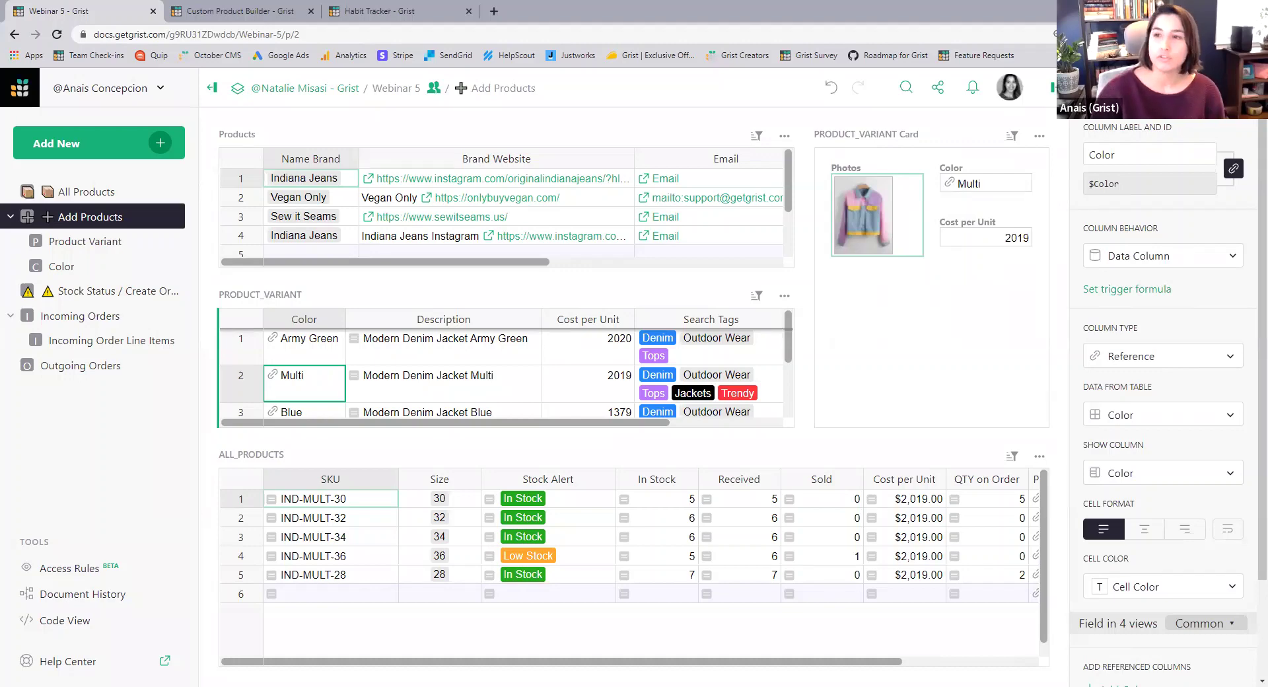
{"action": "left_click", "coordinate": [1116, 88]}
{"action": "left_click", "coordinate": [1206, 88]}
{"action": "left_click", "coordinate": [1117, 88]}
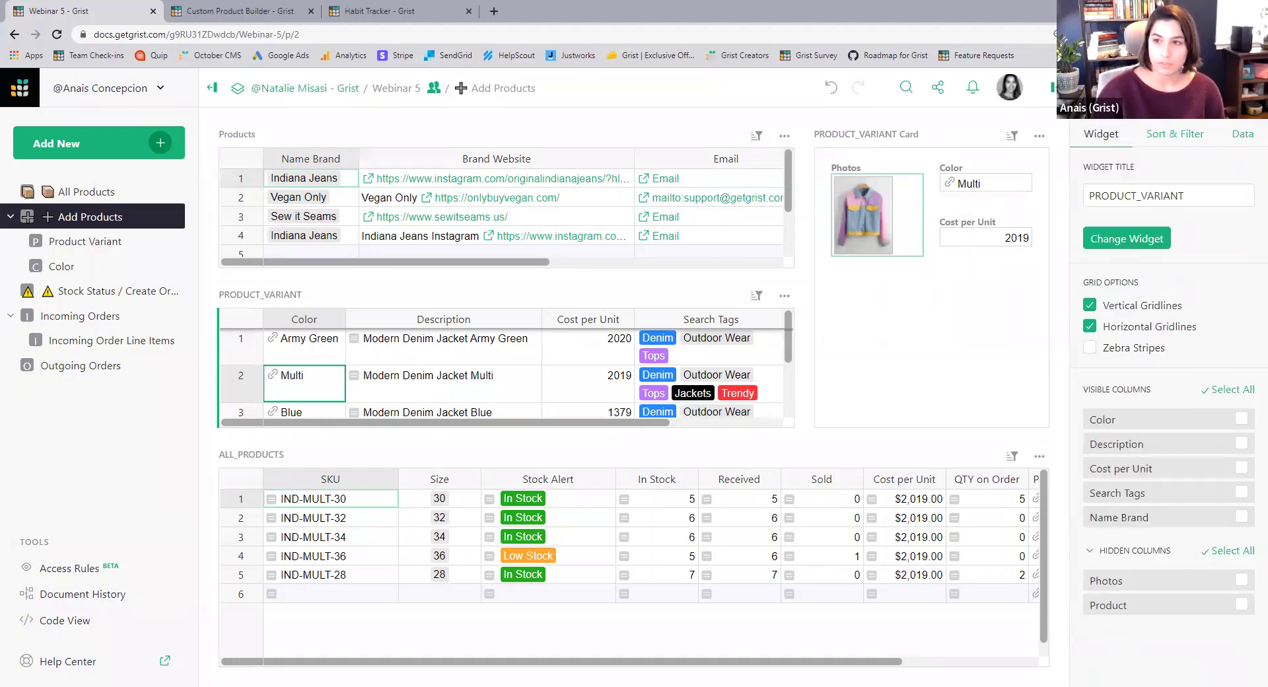
Compare the widget options of the PRODUCT_VARIANT Card with those of the PRODUCT_VARIANT table
{"action": "left_click", "coordinate": [882, 295]}
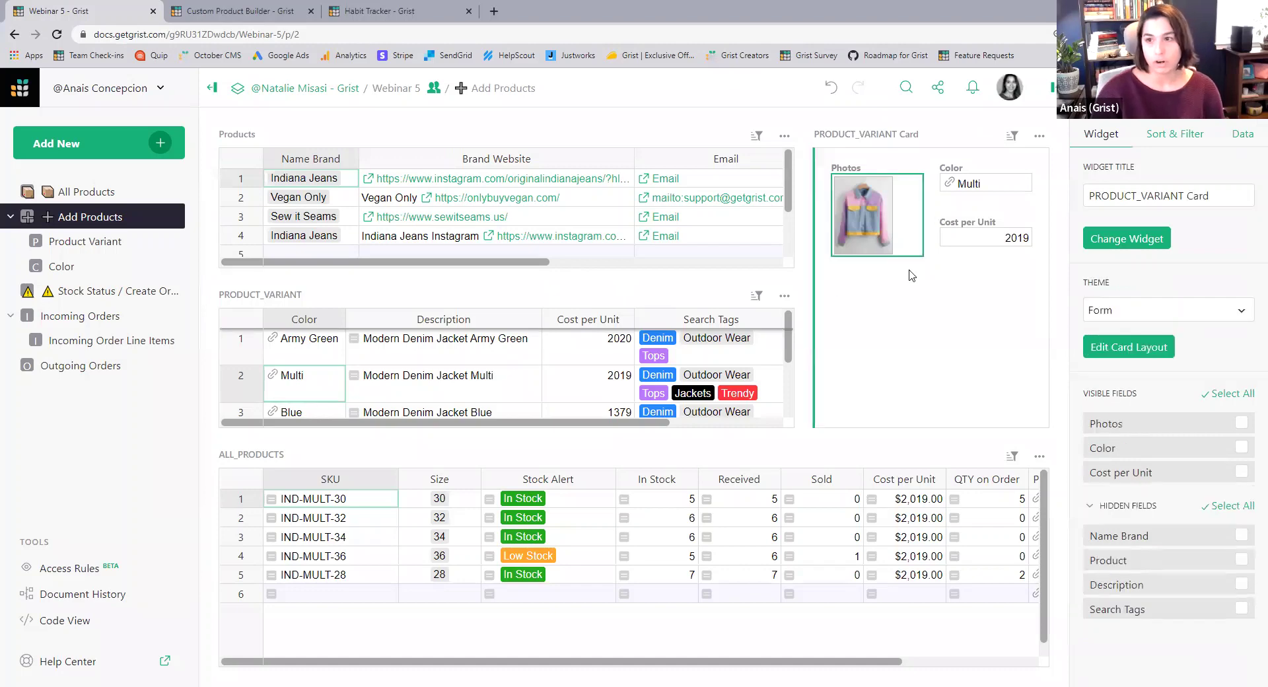
{"action": "left_click", "coordinate": [576, 387]}
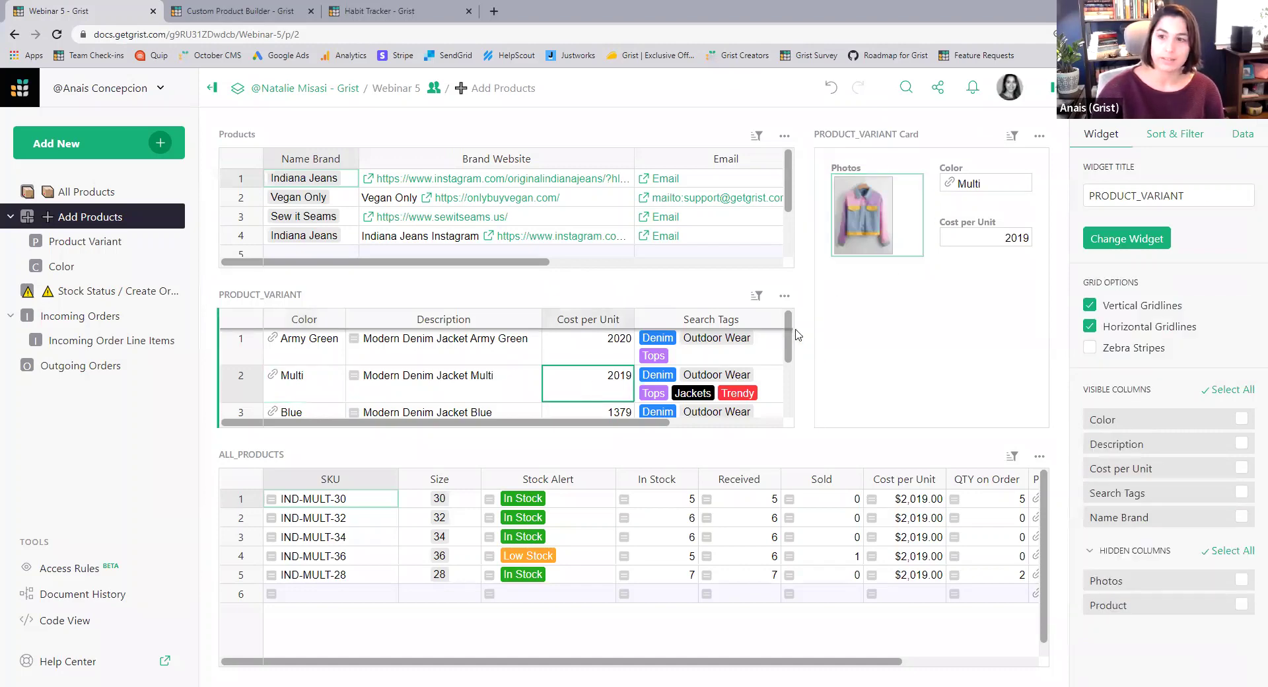
{"action": "left_click", "coordinate": [879, 309]}
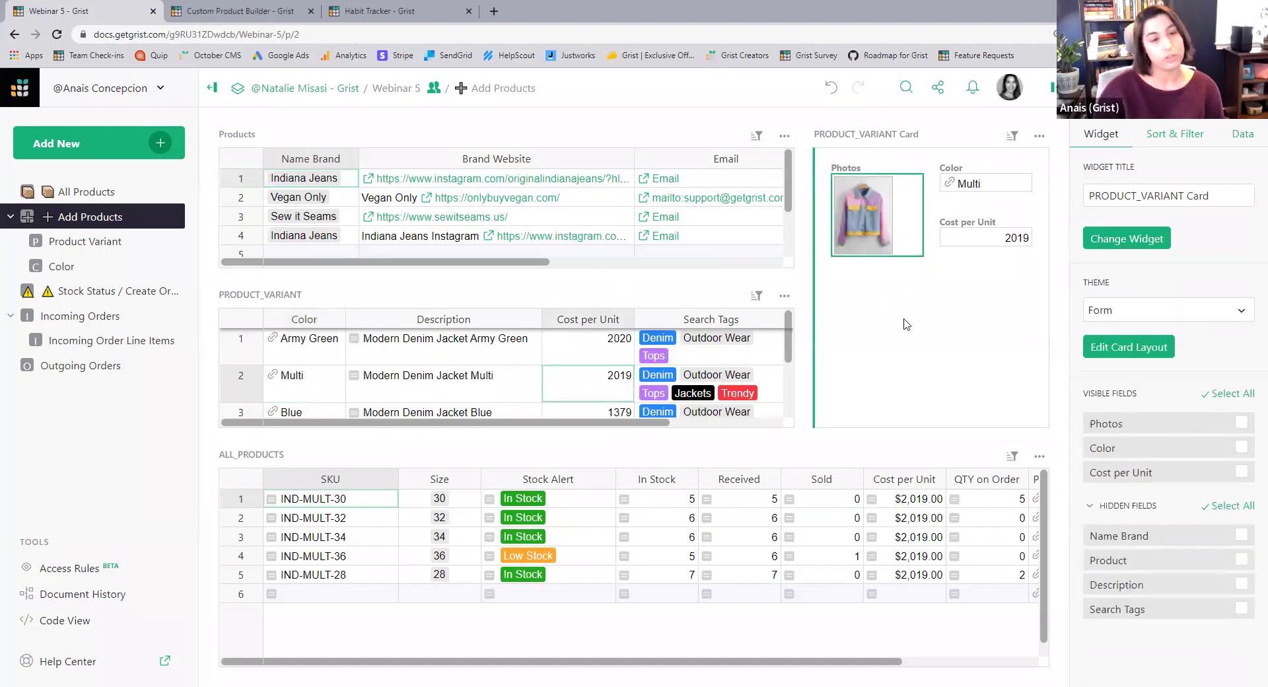
Examine the column options of Cost per Unit and Description in PRODUCT_VARIANT, including the available column types
{"action": "left_click", "coordinate": [558, 373]}
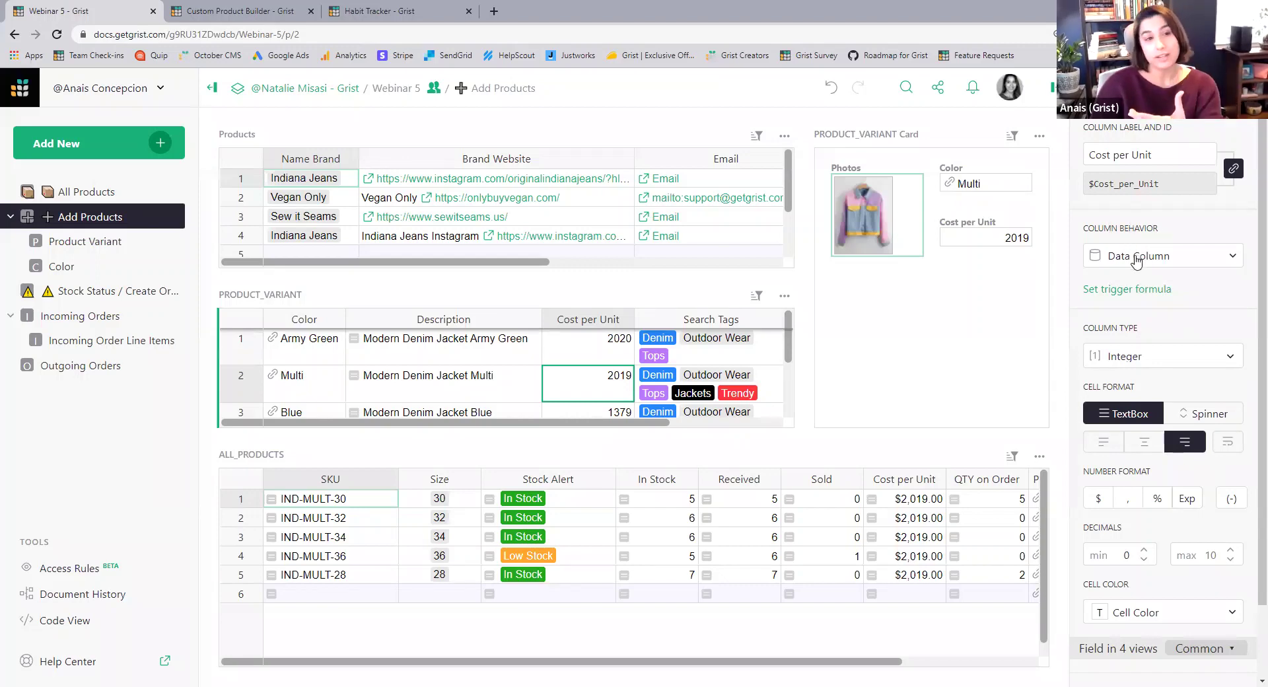
{"action": "key", "text": "Left"}
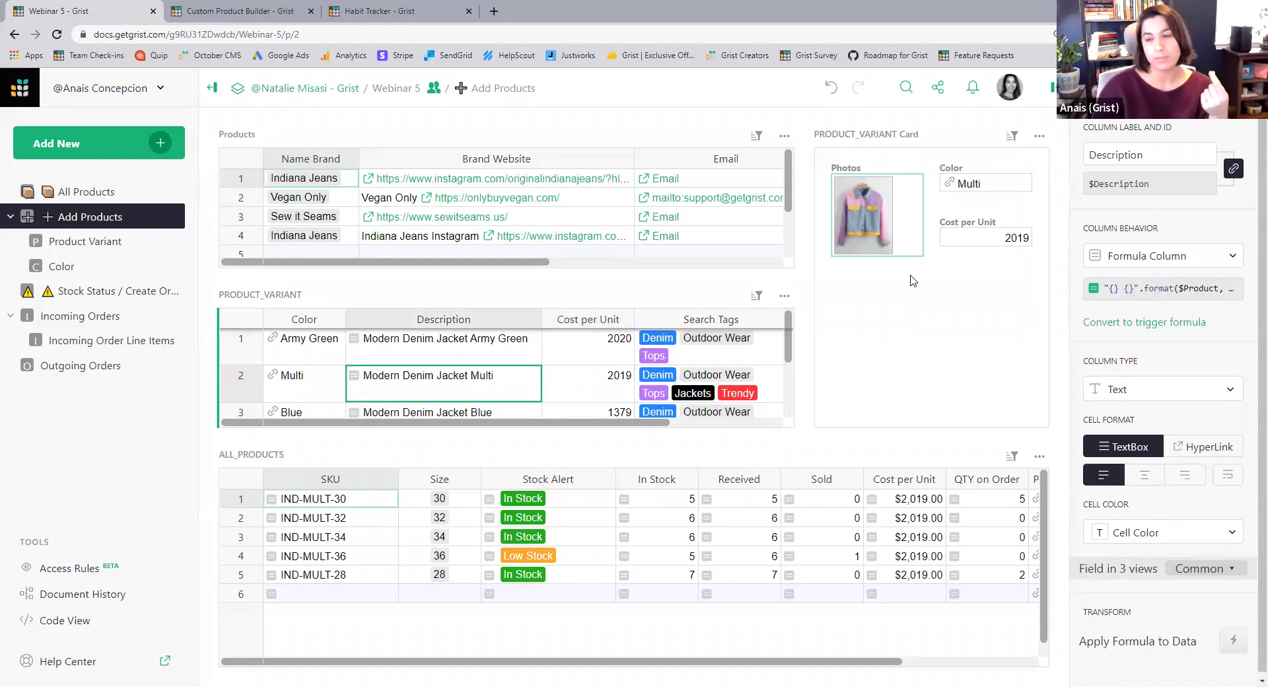
{"action": "left_click", "coordinate": [1167, 393]}
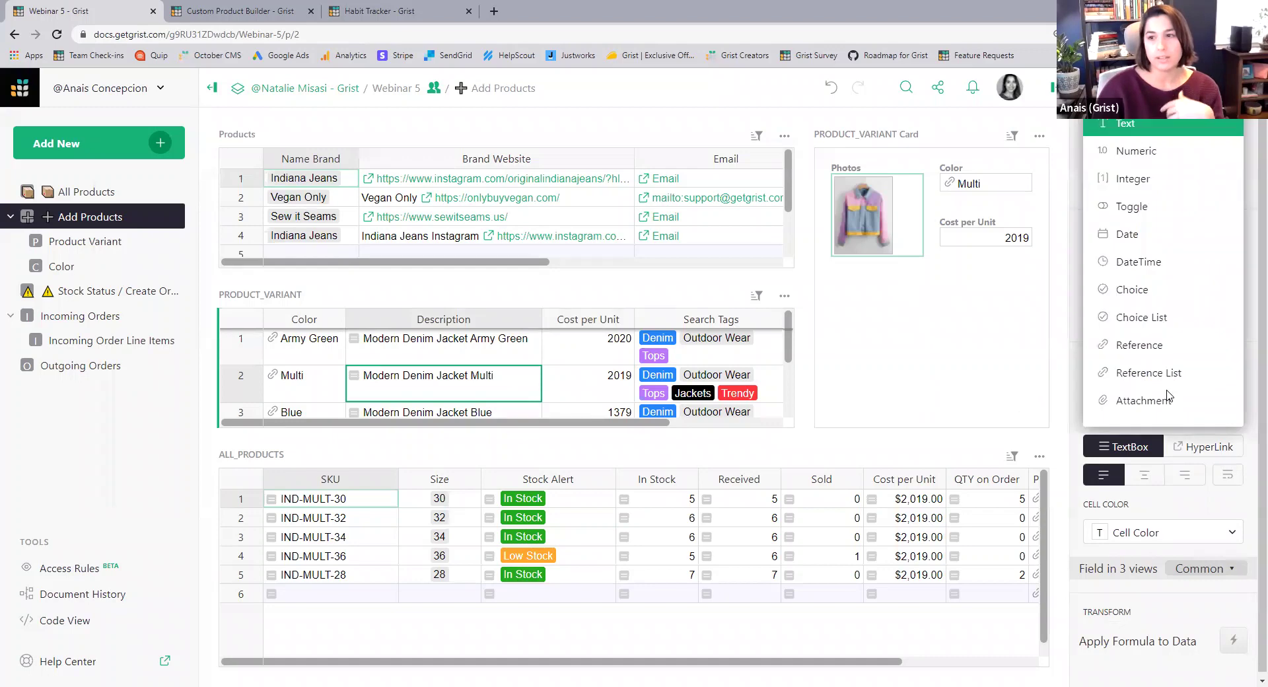
{"action": "left_click", "coordinate": [1129, 126]}
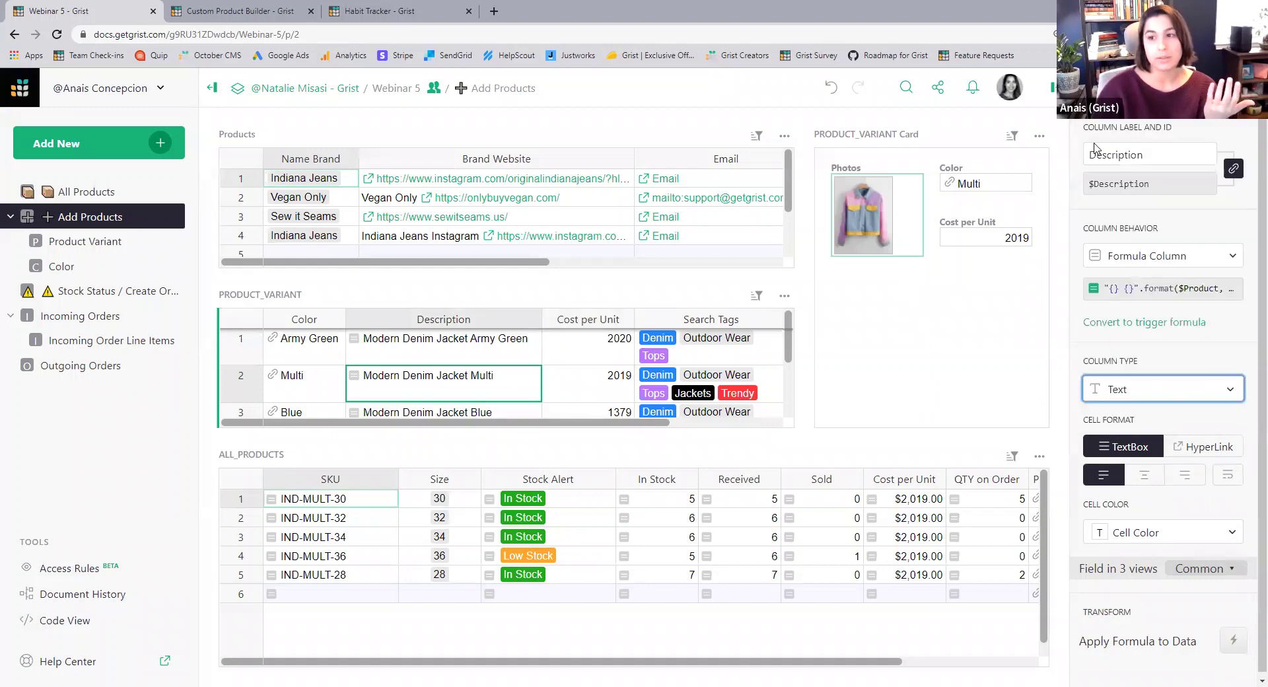
{"action": "left_click", "coordinate": [591, 379]}
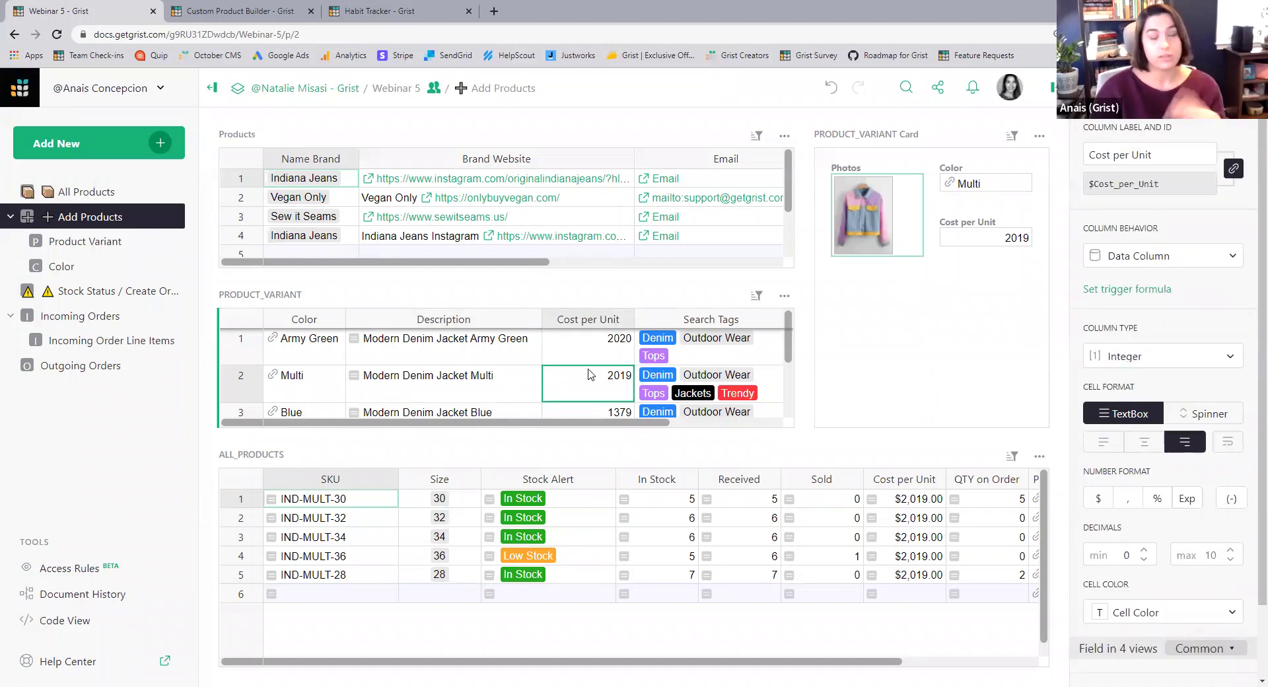
{"action": "left_click", "coordinate": [516, 394]}
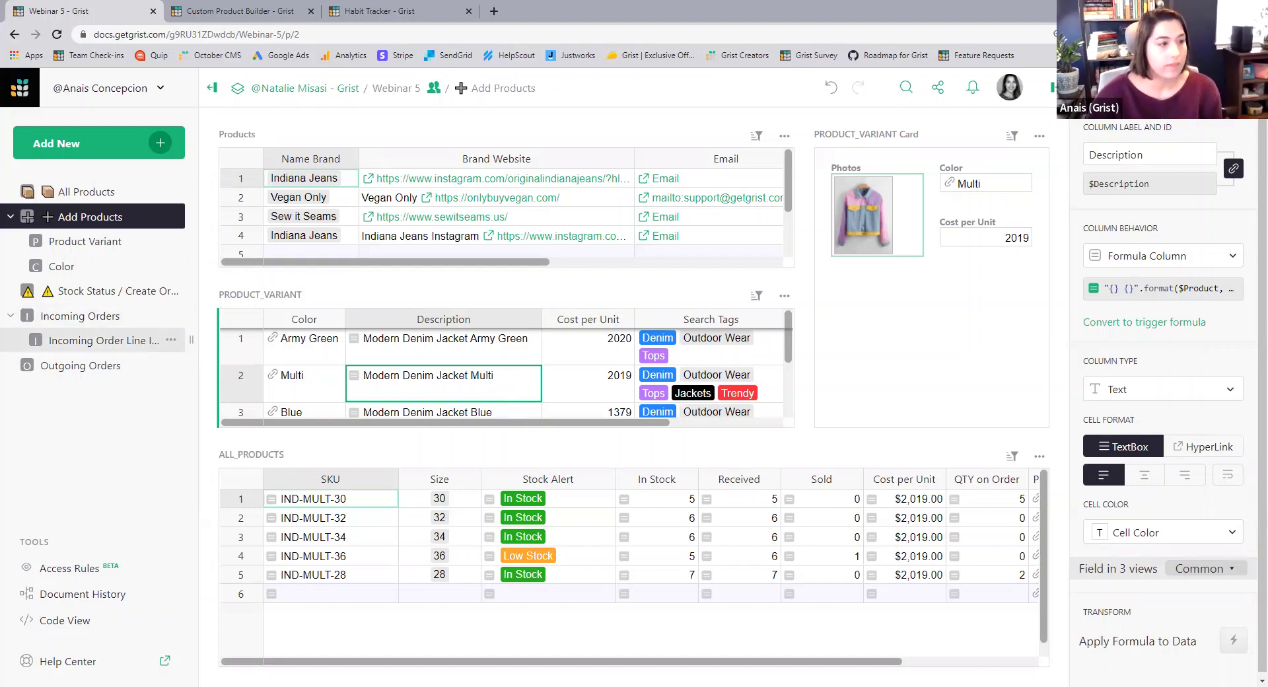
On the Outgoing Orders page, try centre and right alignment on the Name column and return it to left alignment
{"action": "left_click", "coordinate": [96, 368]}
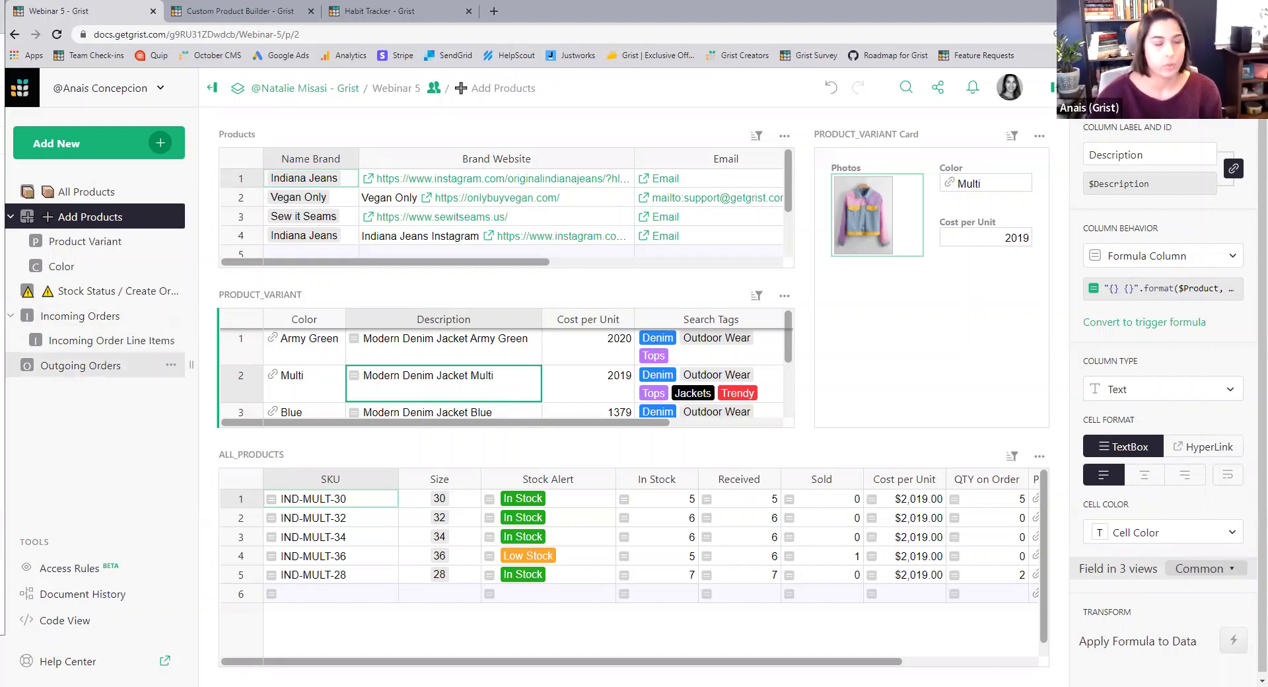
{"action": "left_click", "coordinate": [571, 244]}
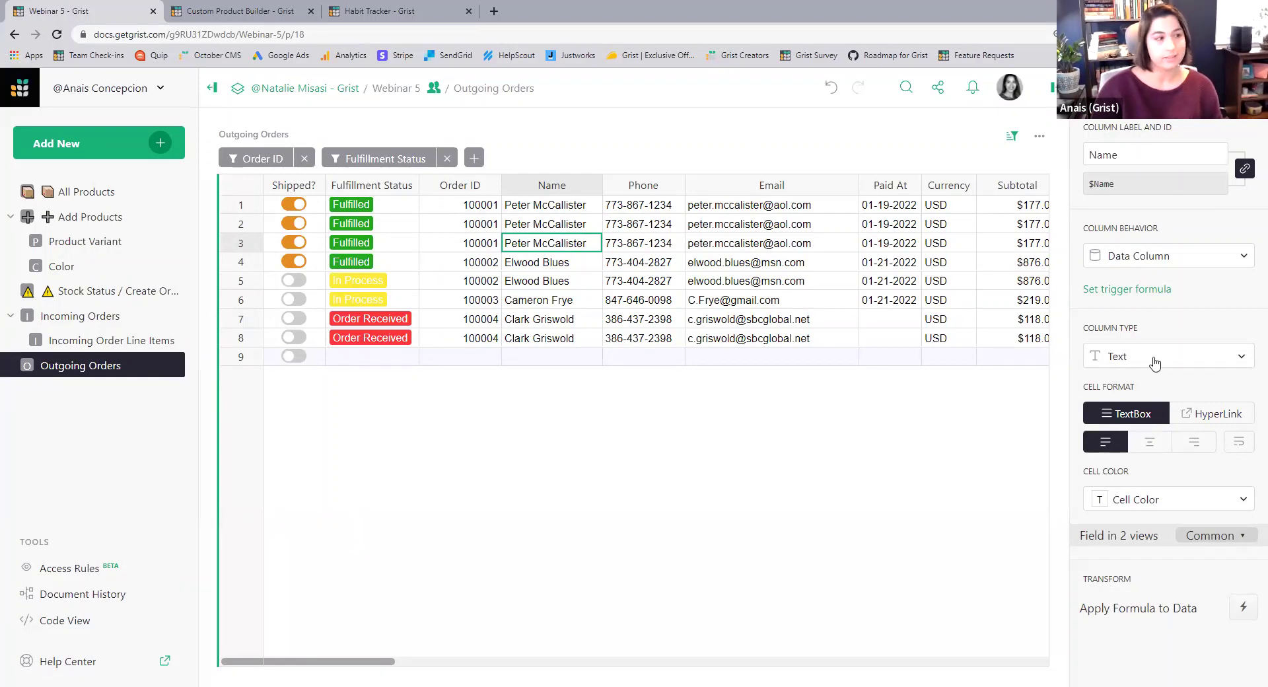
{"action": "left_click", "coordinate": [1148, 449]}
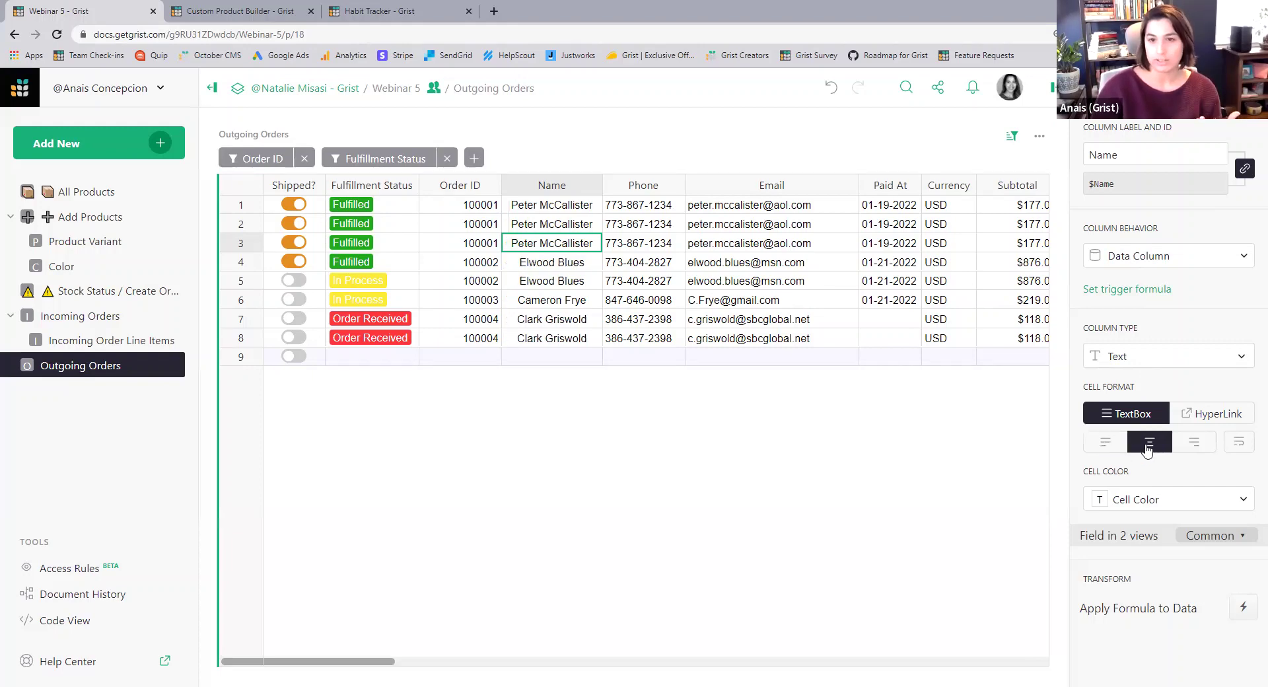
{"action": "left_click", "coordinate": [1194, 447]}
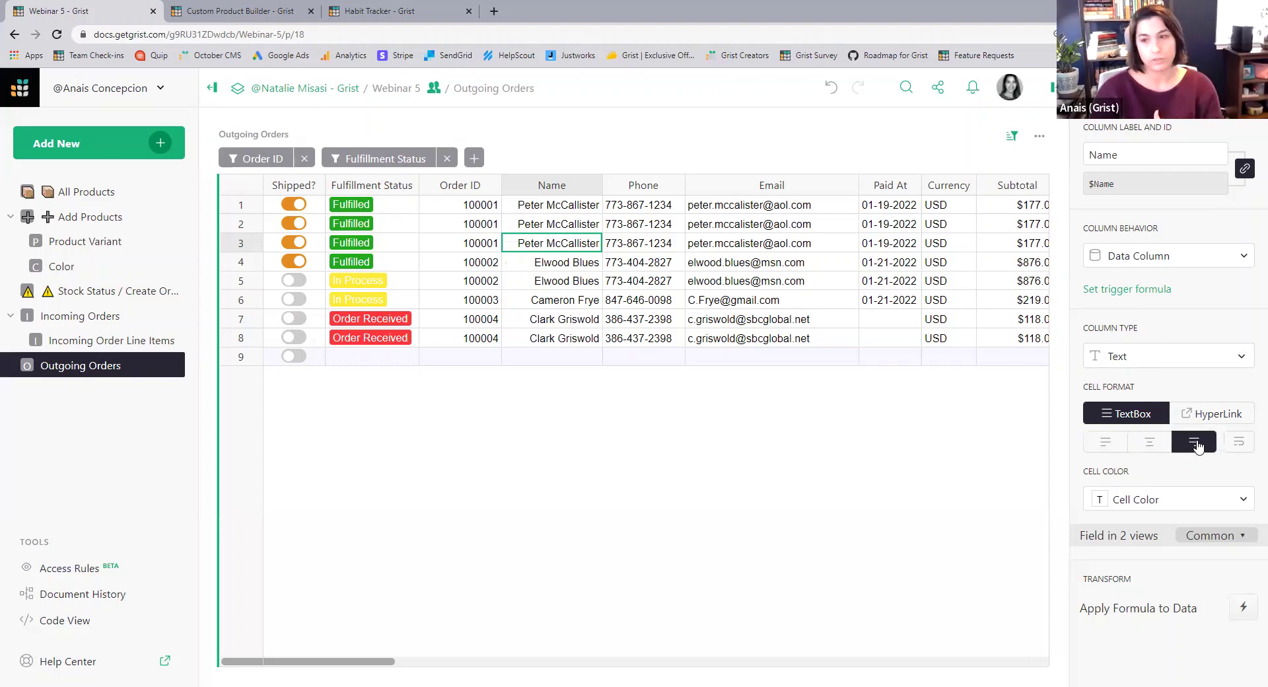
{"action": "left_click", "coordinate": [1116, 446]}
Narrow the Name column with text wrapping on, and give its cells a #E1FEDE light green fill and #0F64CF blue text
{"action": "left_click_drag", "start_coordinate": [602, 184], "coordinate": [580, 185]}
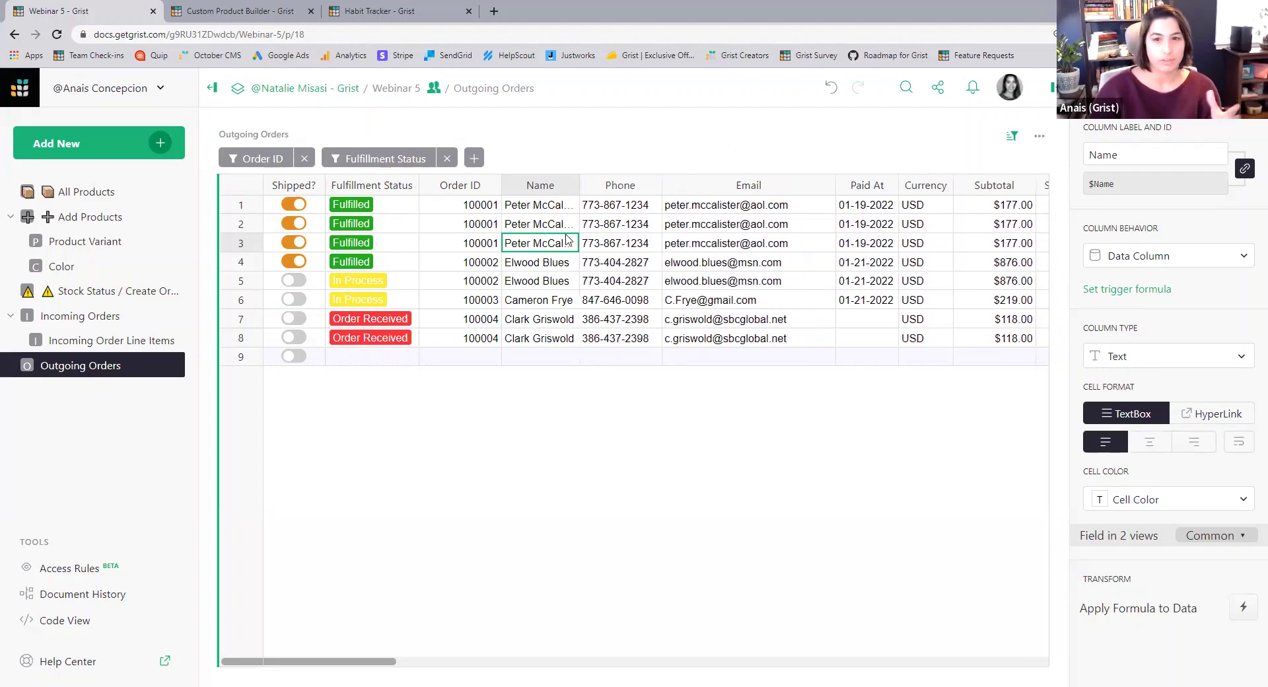
{"action": "left_click", "coordinate": [1240, 442]}
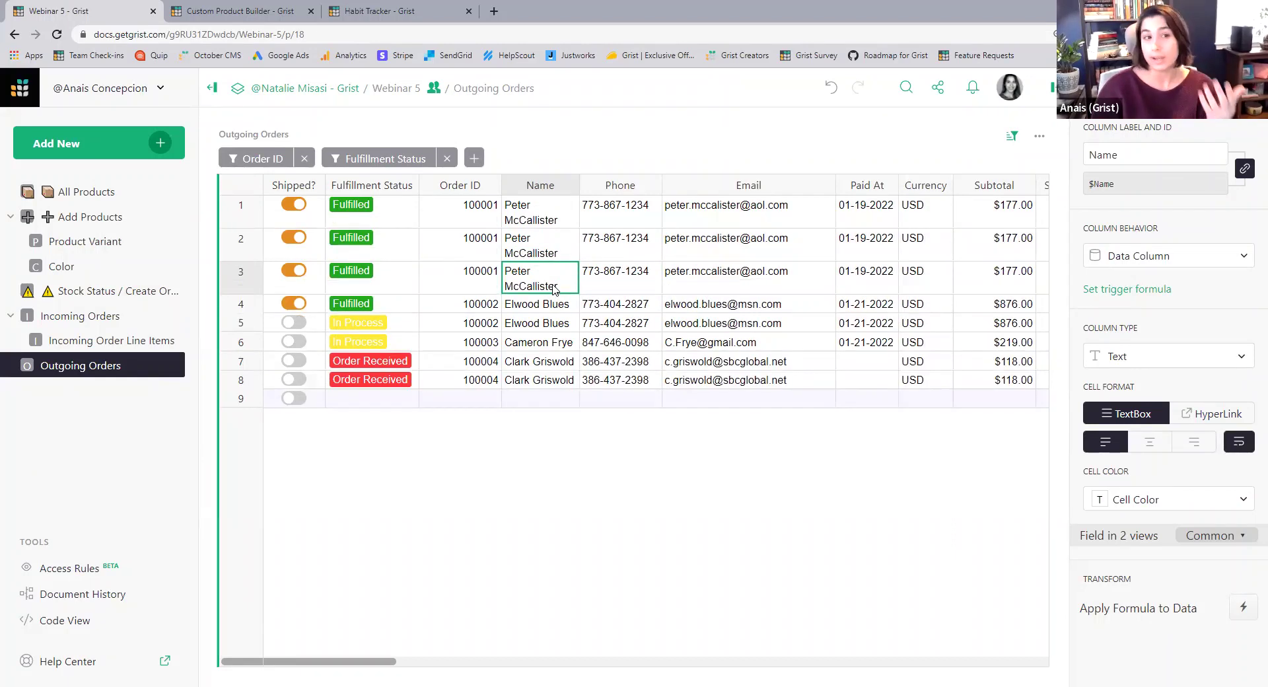
{"action": "left_click", "coordinate": [1157, 504]}
{"action": "left_click", "coordinate": [1157, 336]}
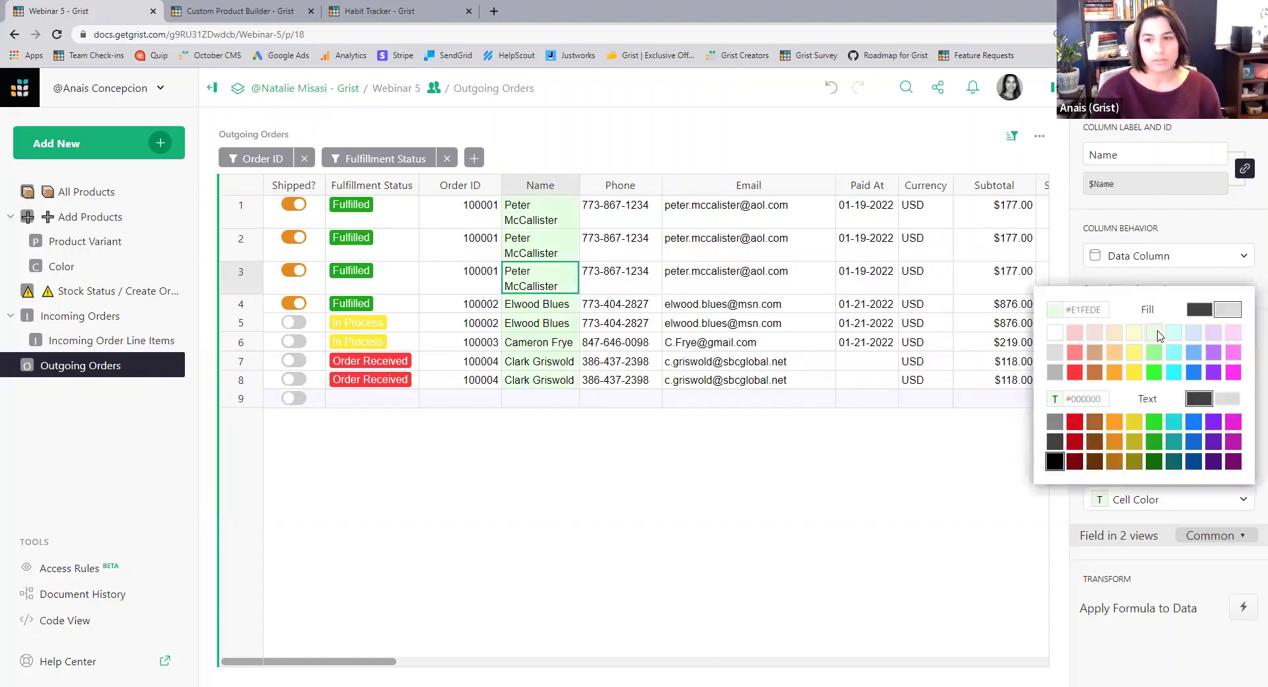
{"action": "left_click", "coordinate": [1195, 442]}
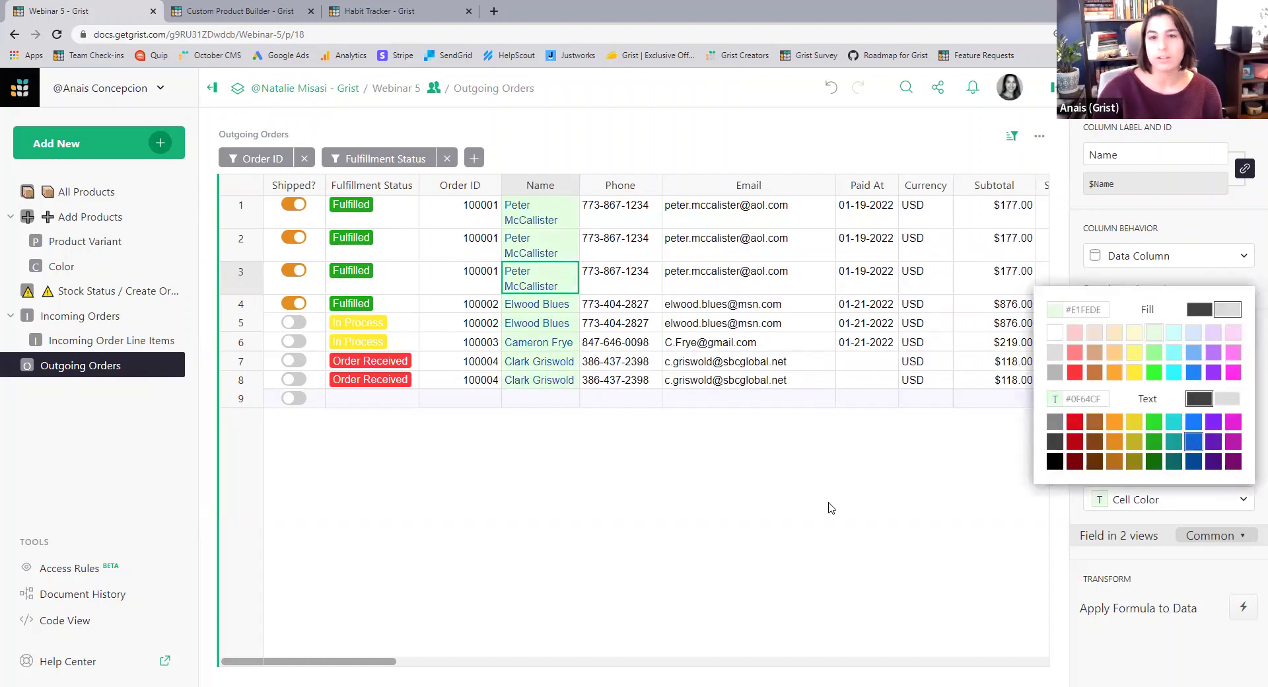
{"action": "left_click", "coordinate": [831, 509]}
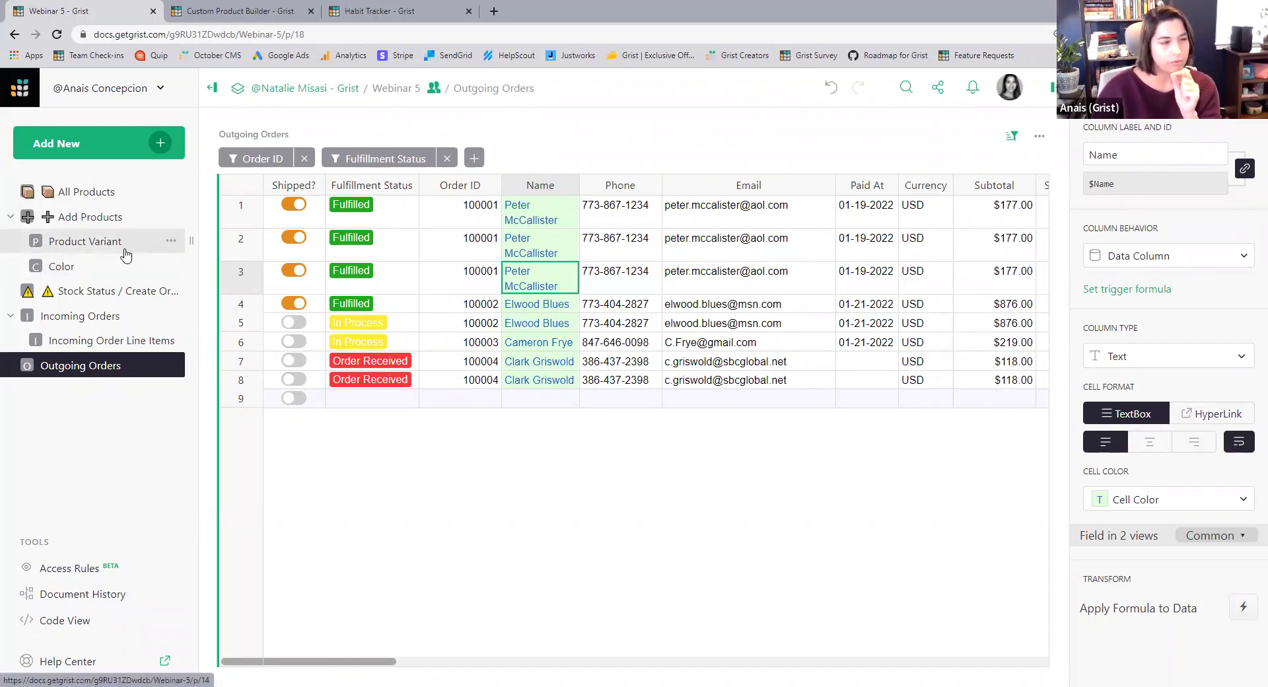
On the Add Products page, set the cell format of the Products table's Brand Website column to HyperLink
{"action": "left_click", "coordinate": [135, 224]}
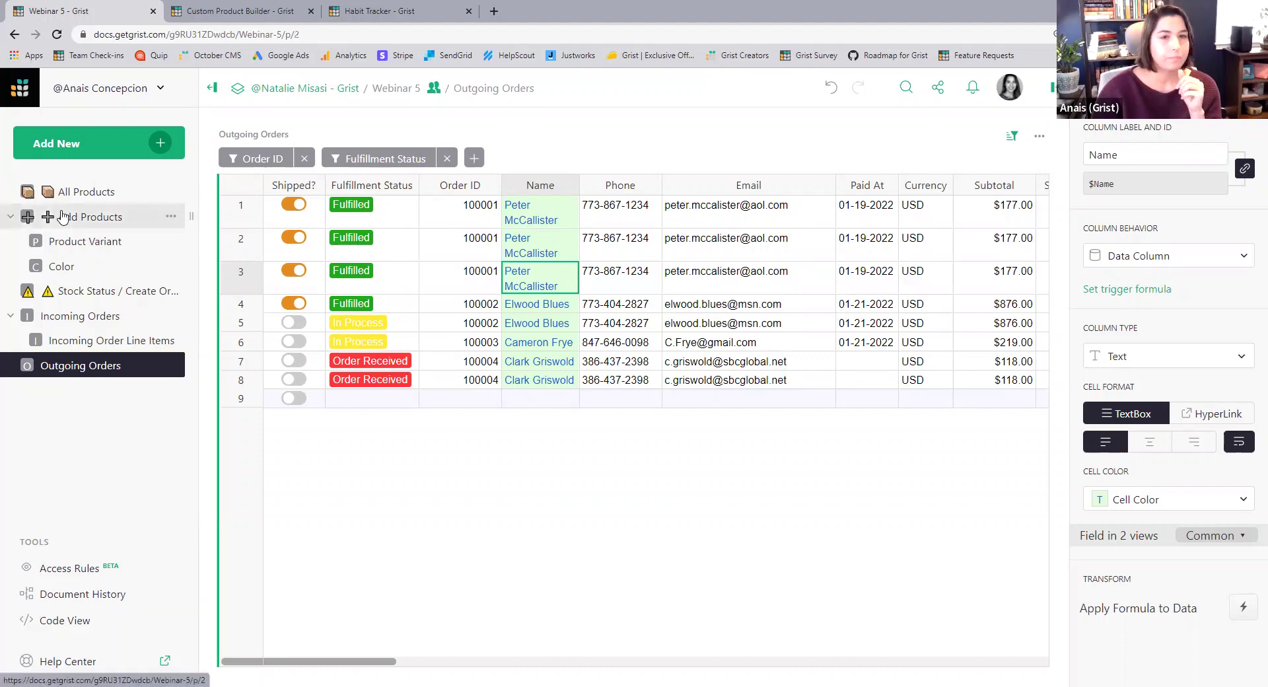
{"action": "left_click", "coordinate": [397, 209]}
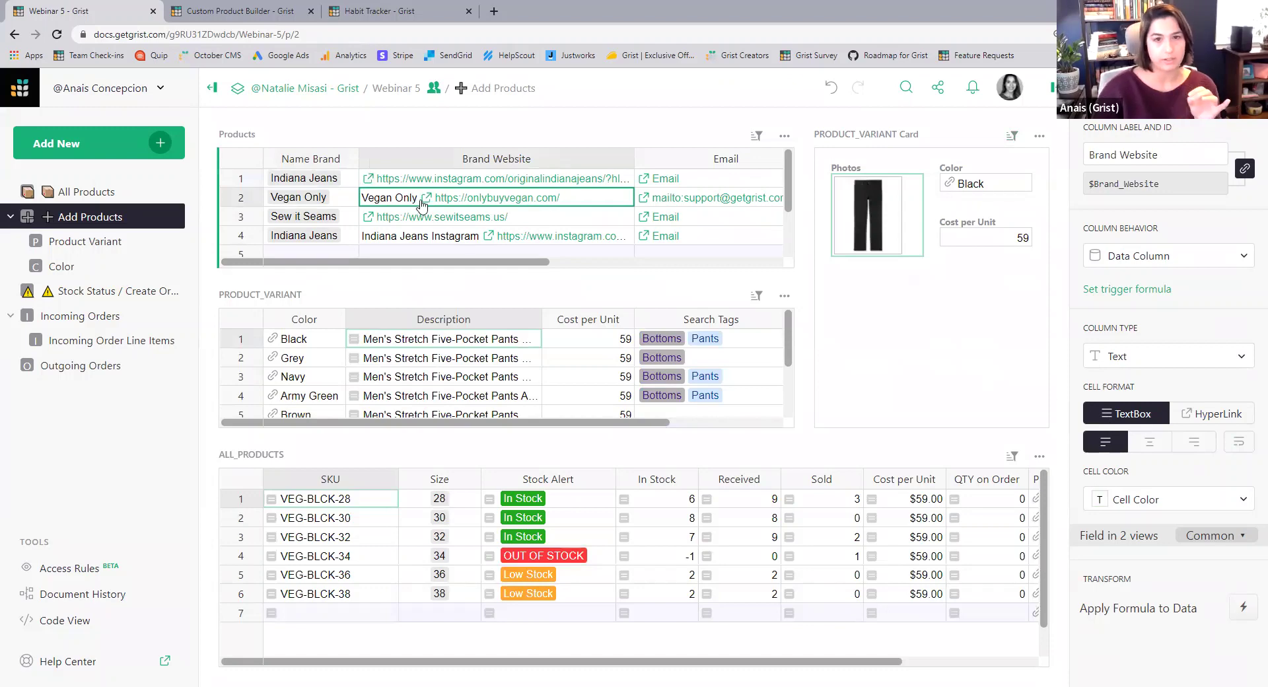
{"action": "left_click", "coordinate": [1238, 421]}
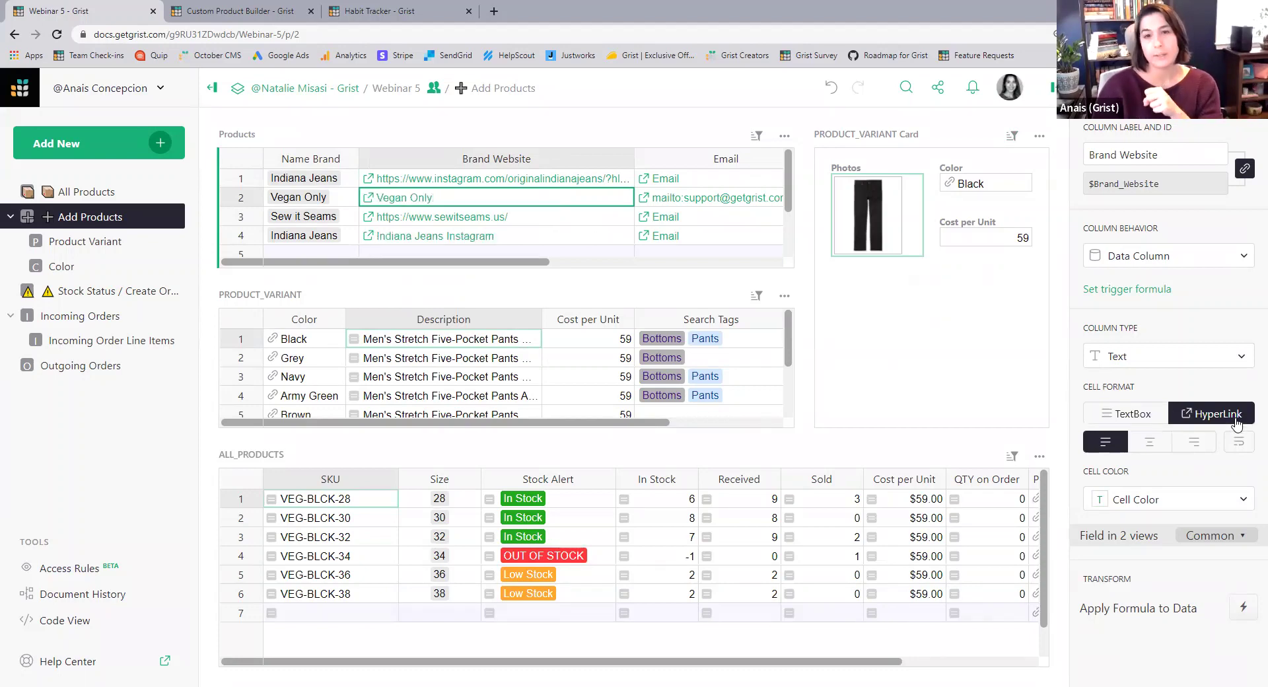
Inspect the label and URL in Vegan Only's Brand Website cell, then open row 1's Brand Website link and return to the document
{"action": "double_click", "coordinate": [378, 202]}
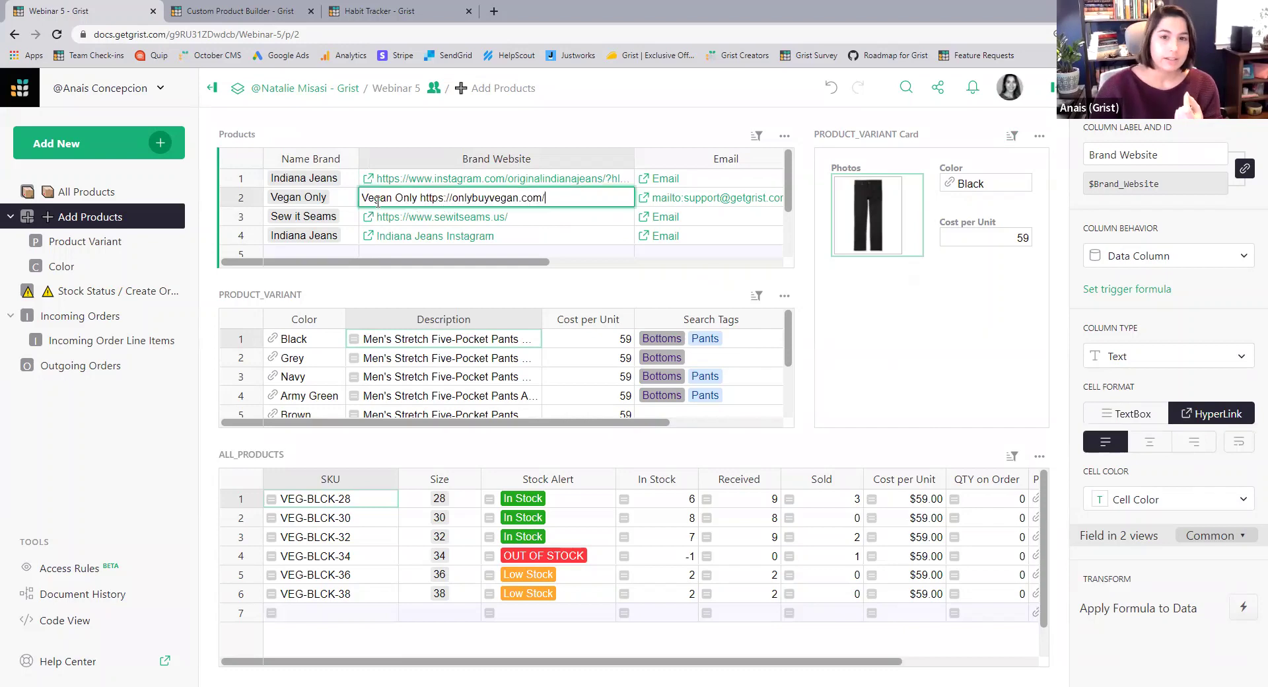
{"action": "left_click_drag", "start_coordinate": [417, 197], "coordinate": [362, 198]}
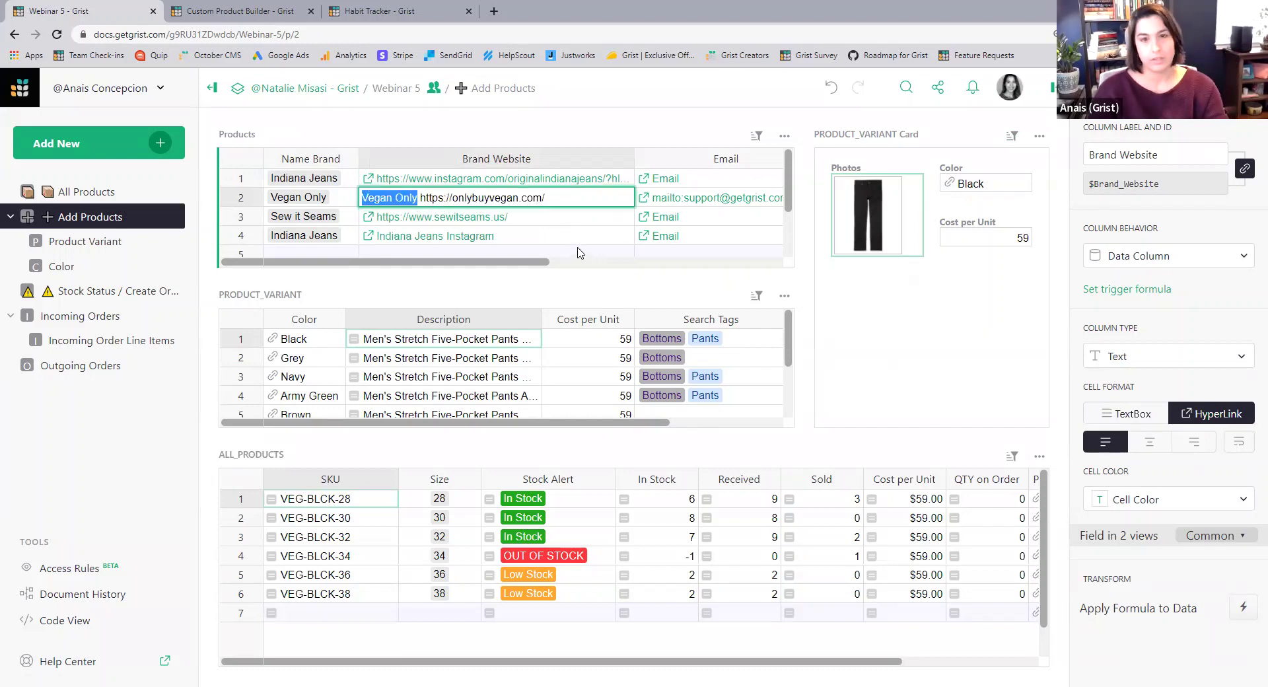
{"action": "key", "text": "Return"}
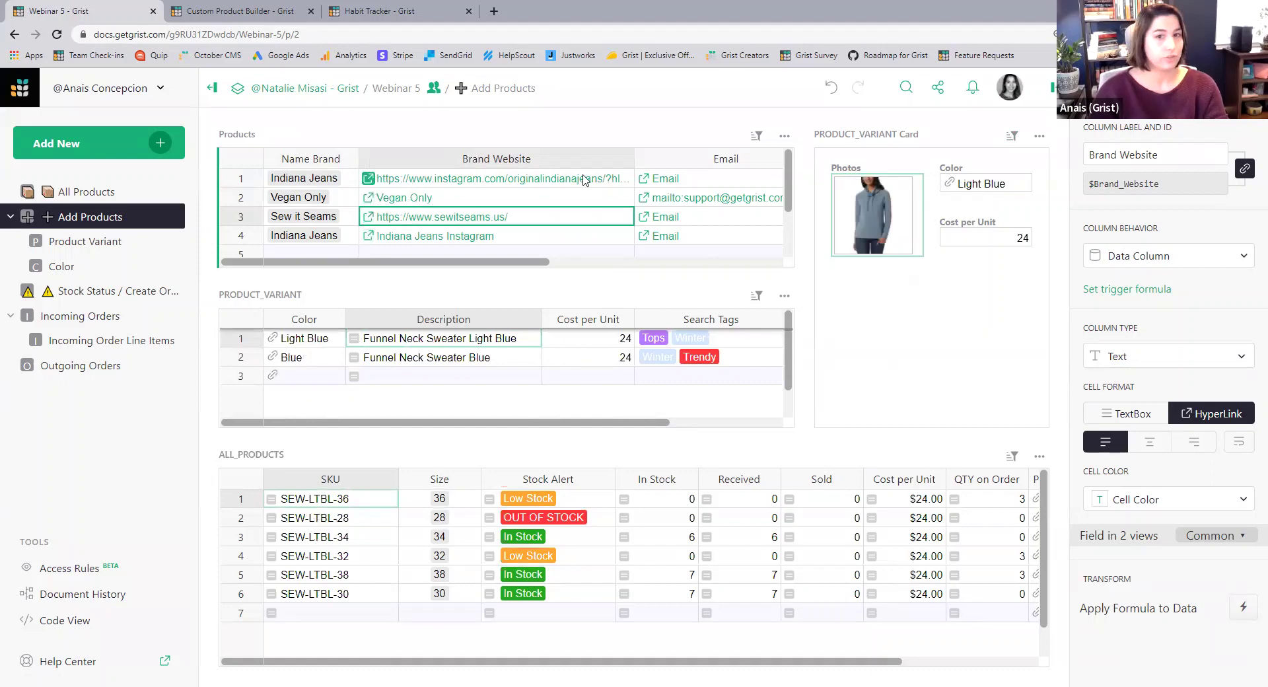
{"action": "left_click", "coordinate": [369, 179]}
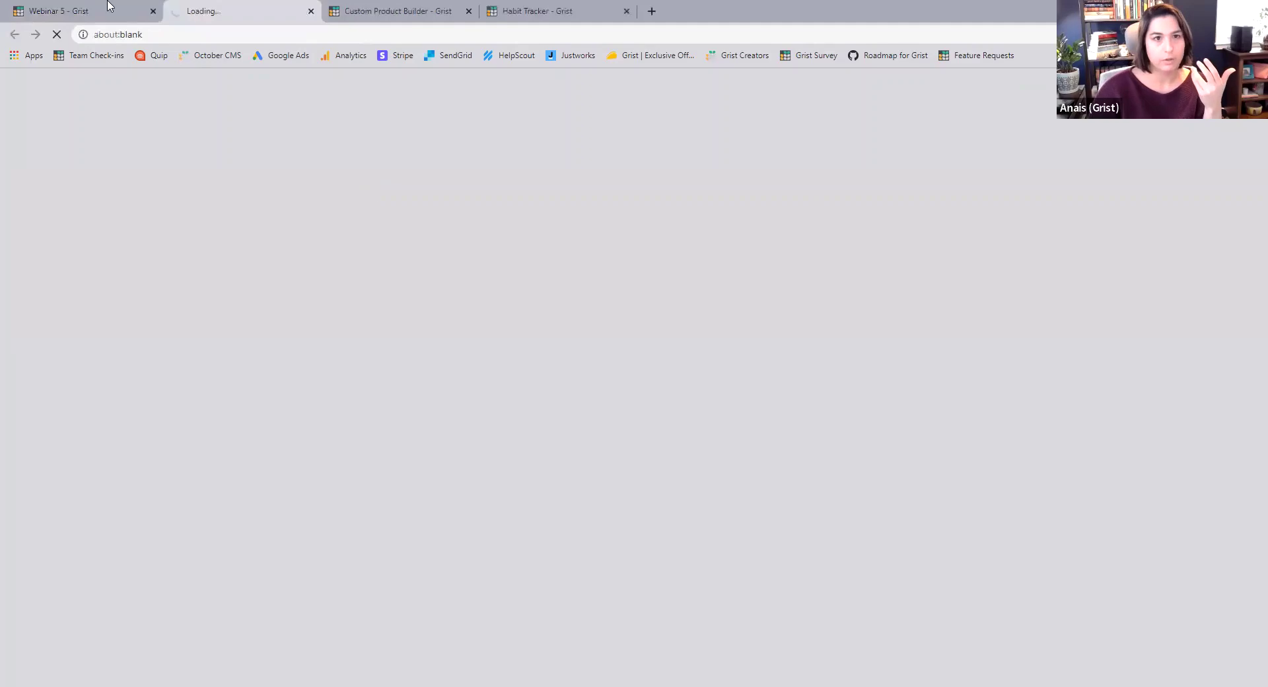
{"action": "left_click", "coordinate": [107, 8]}
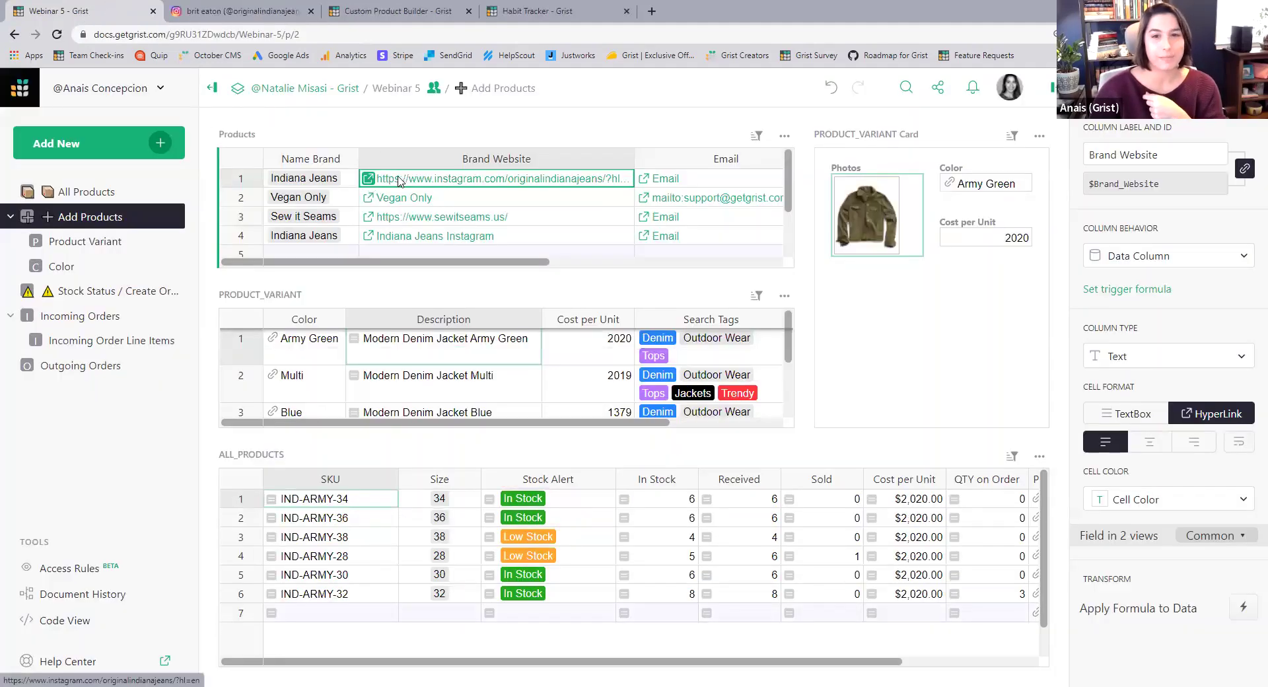
Insert the text "Label" before the Instagram URL in the Brand Website cell of row 1 in Products
{"action": "double_click", "coordinate": [379, 185]}
{"action": "type", "text": "Label"}
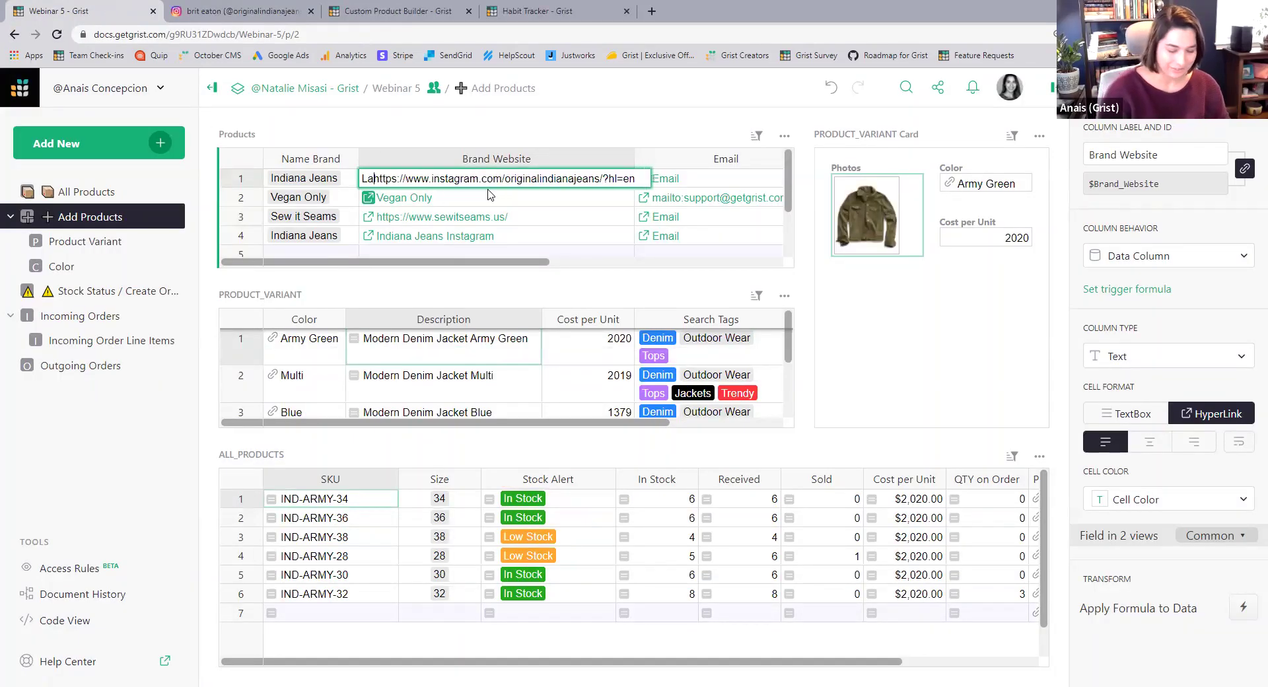
{"action": "key", "text": "Return"}
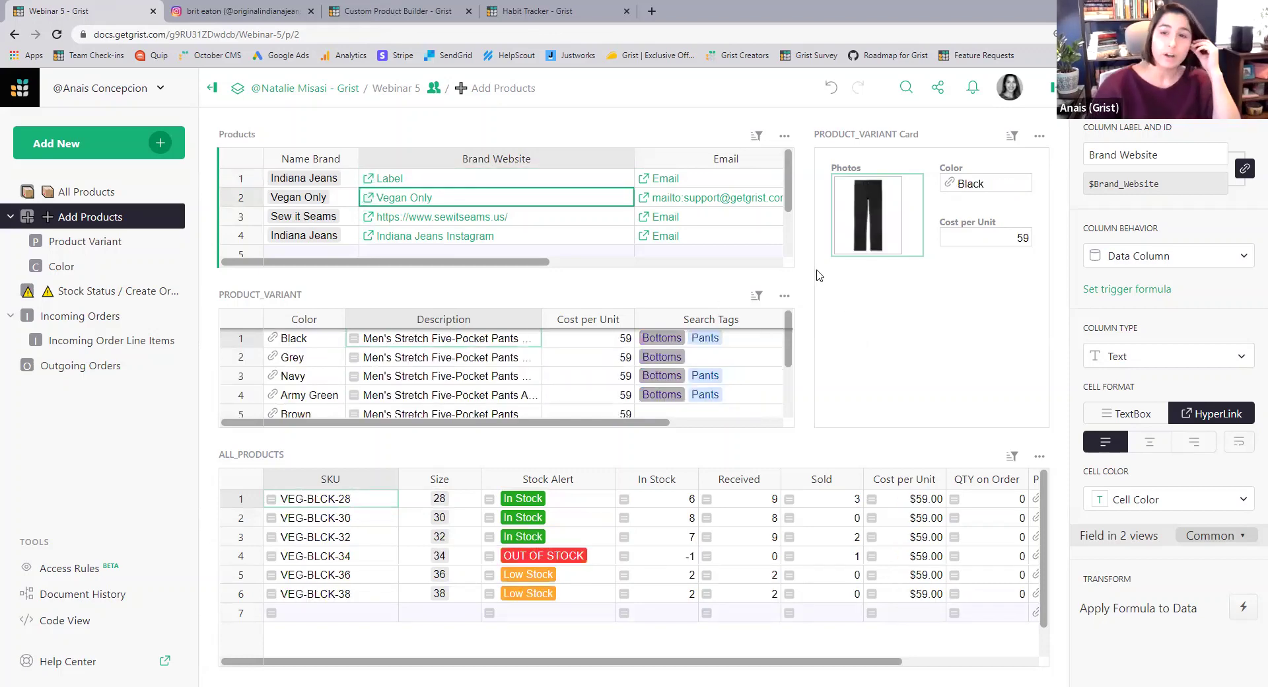
Examine how the Email column's hyperlink cells combine a label with a mailto address in rows 1 and 2
{"action": "left_click", "coordinate": [694, 201]}
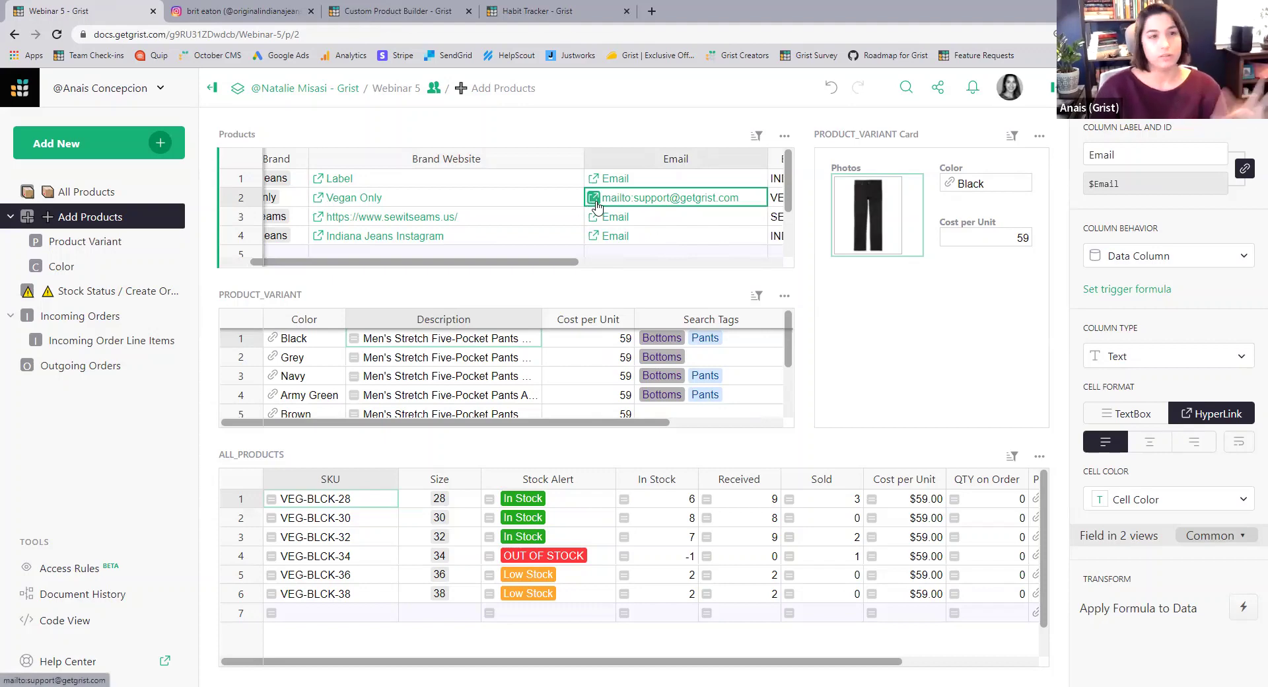
{"action": "double_click", "coordinate": [644, 178]}
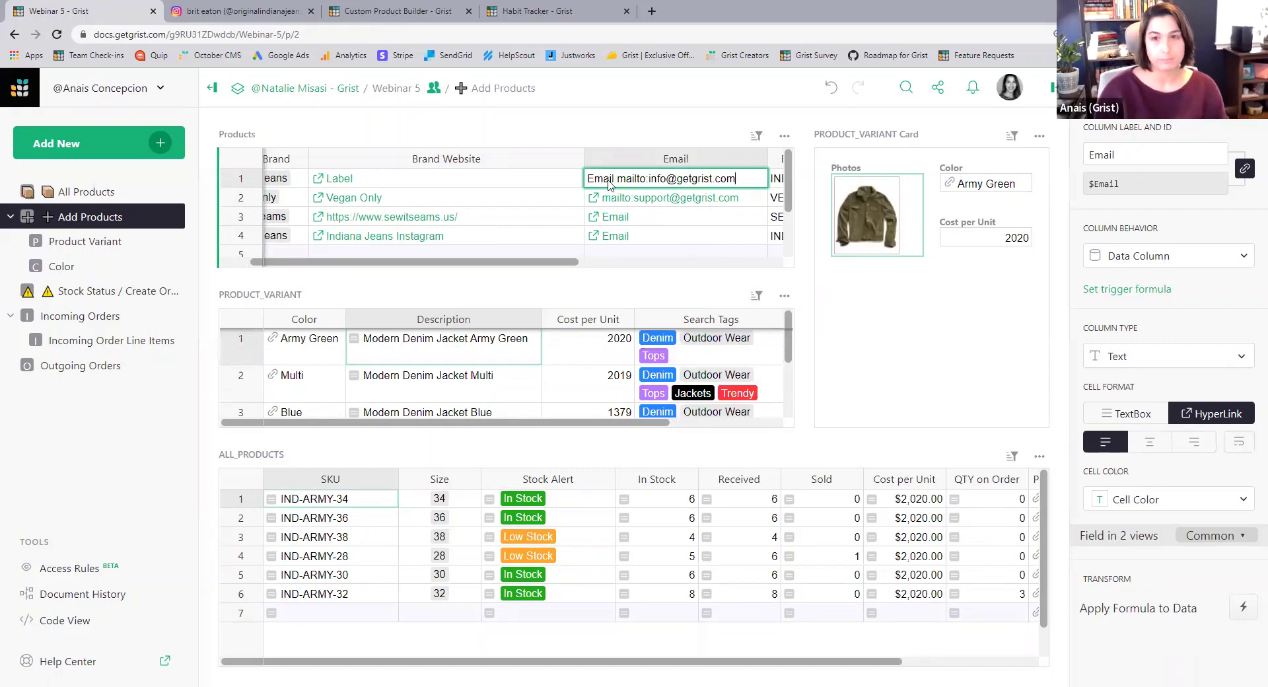
{"action": "key", "text": "Return"}
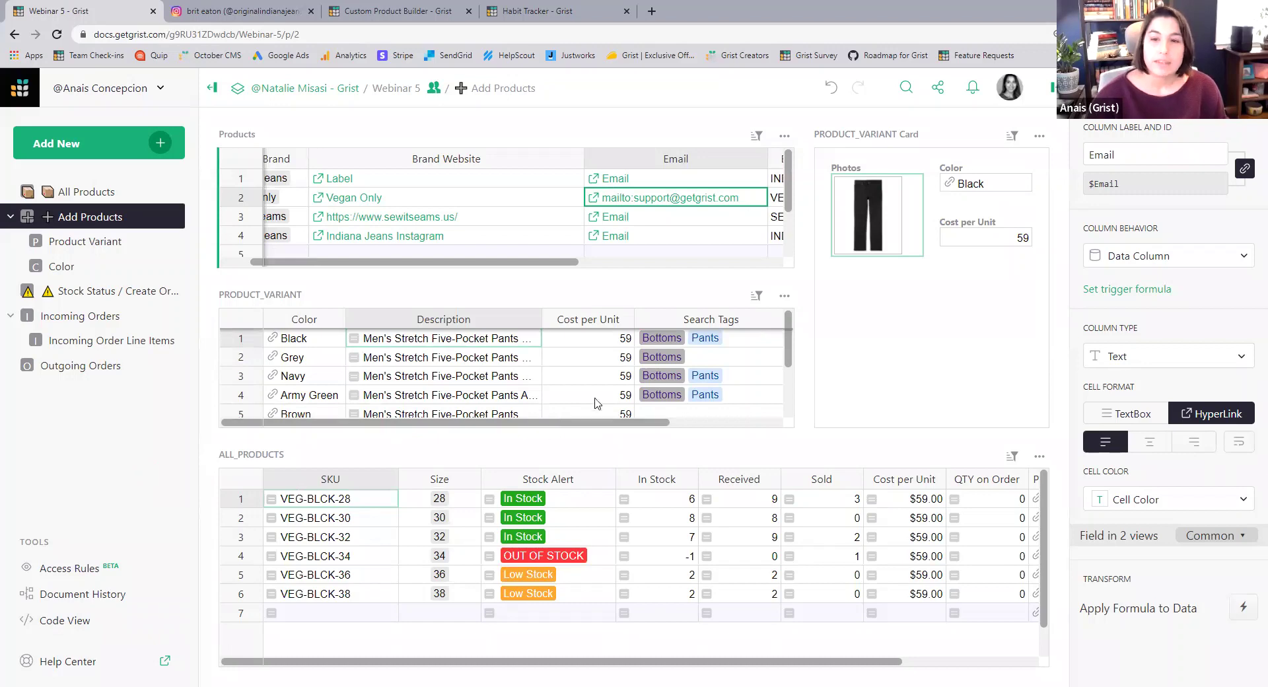
{"action": "left_click", "coordinate": [411, 182]}
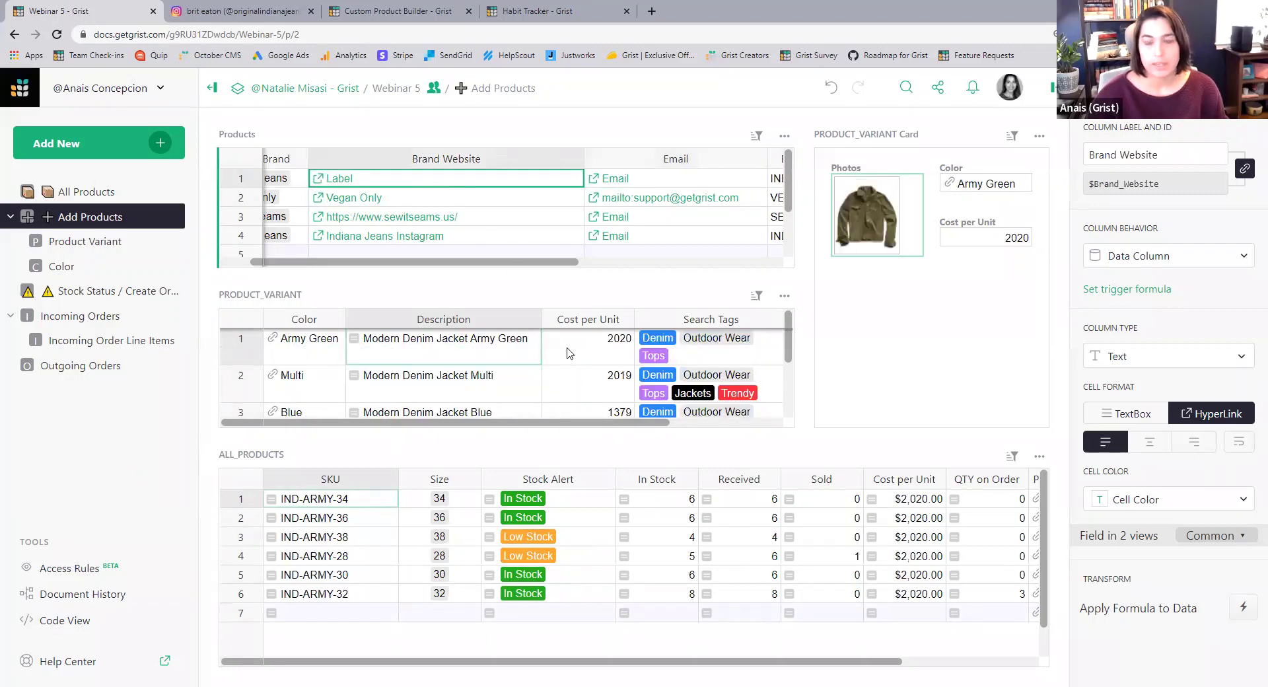
Change the column type of Cost per Unit in PRODUCT_VARIANT to Numeric
{"action": "left_click", "coordinate": [574, 356]}
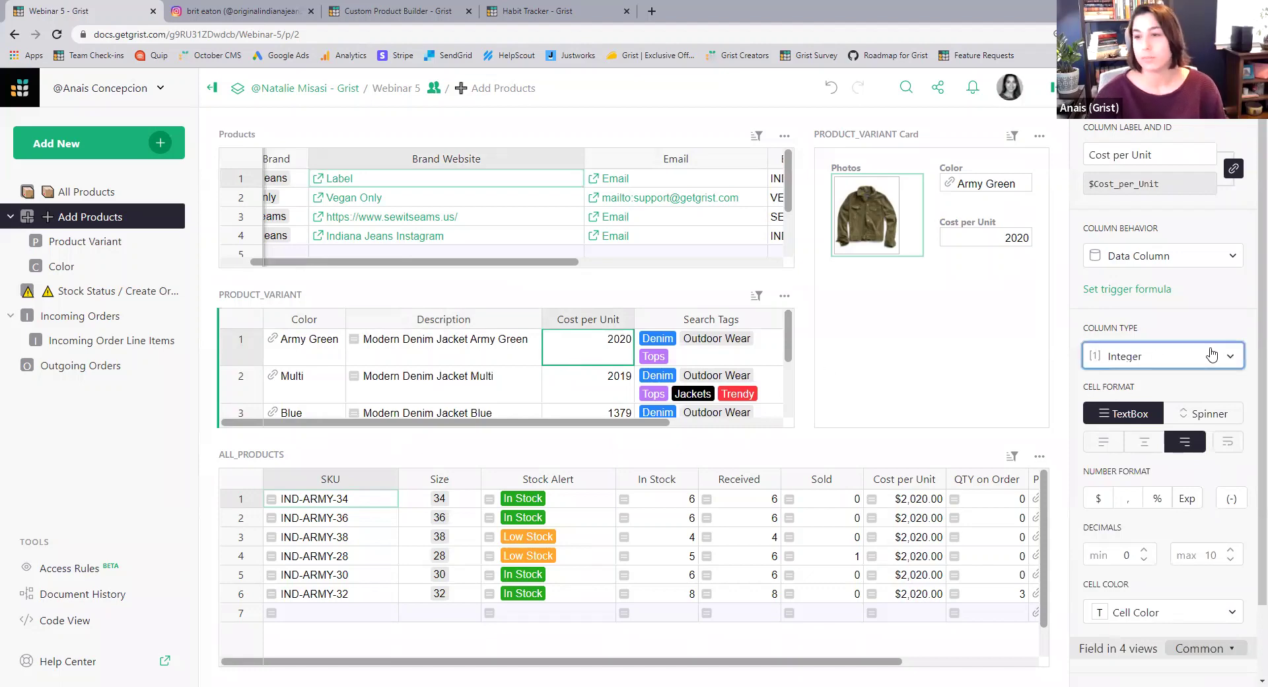
{"action": "left_click", "coordinate": [1220, 356]}
{"action": "left_click", "coordinate": [1163, 150]}
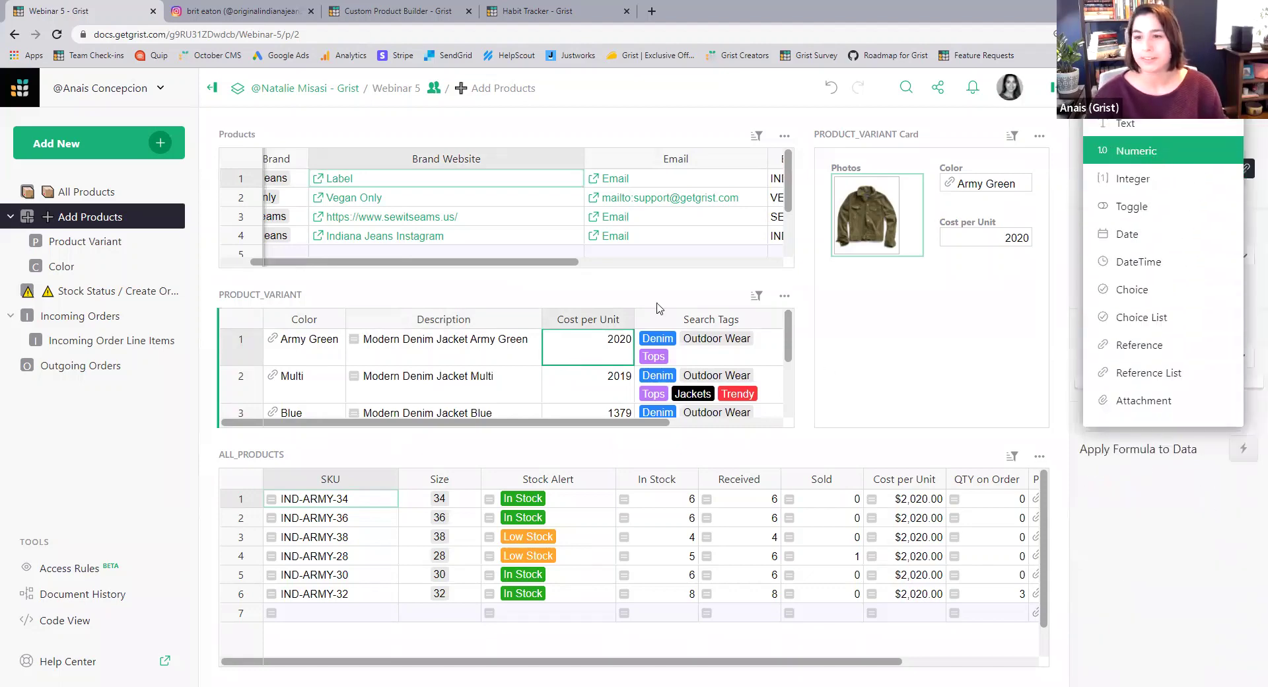
{"action": "left_click", "coordinate": [1227, 396]}
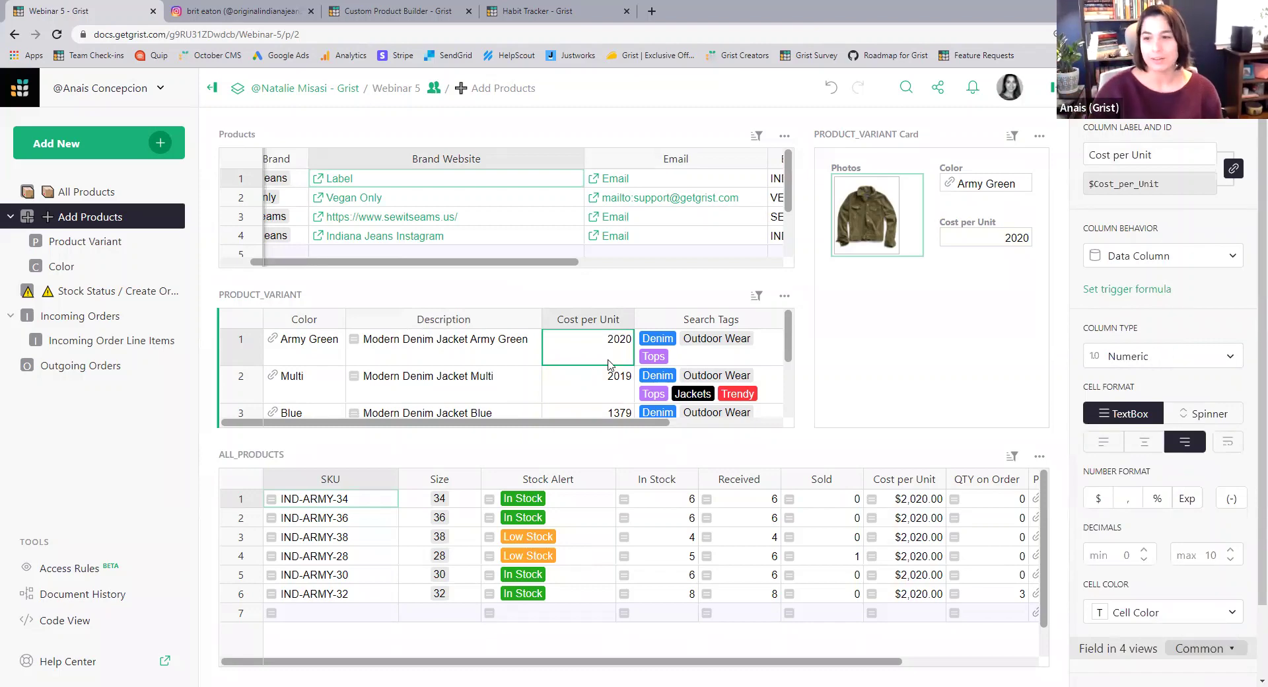
Try left and centre alignment on the Cost per Unit column and return it to right alignment
{"action": "left_click", "coordinate": [1100, 449]}
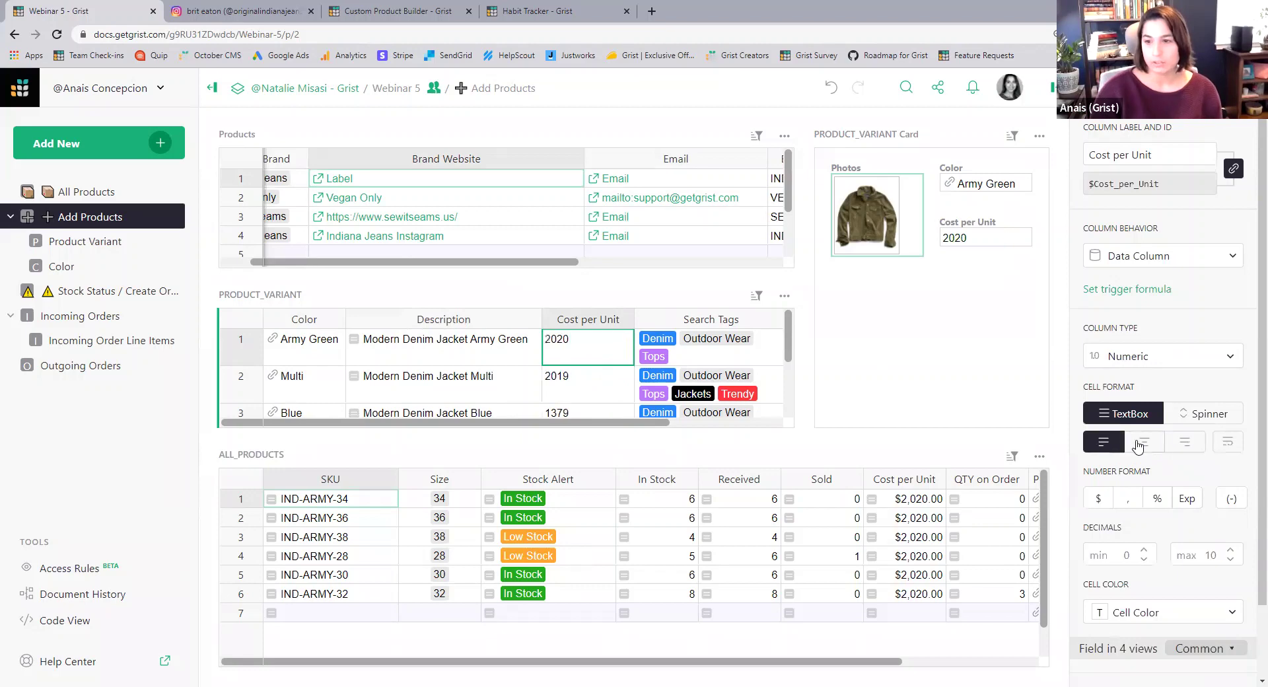
{"action": "left_click", "coordinate": [1147, 449]}
{"action": "left_click", "coordinate": [1182, 450]}
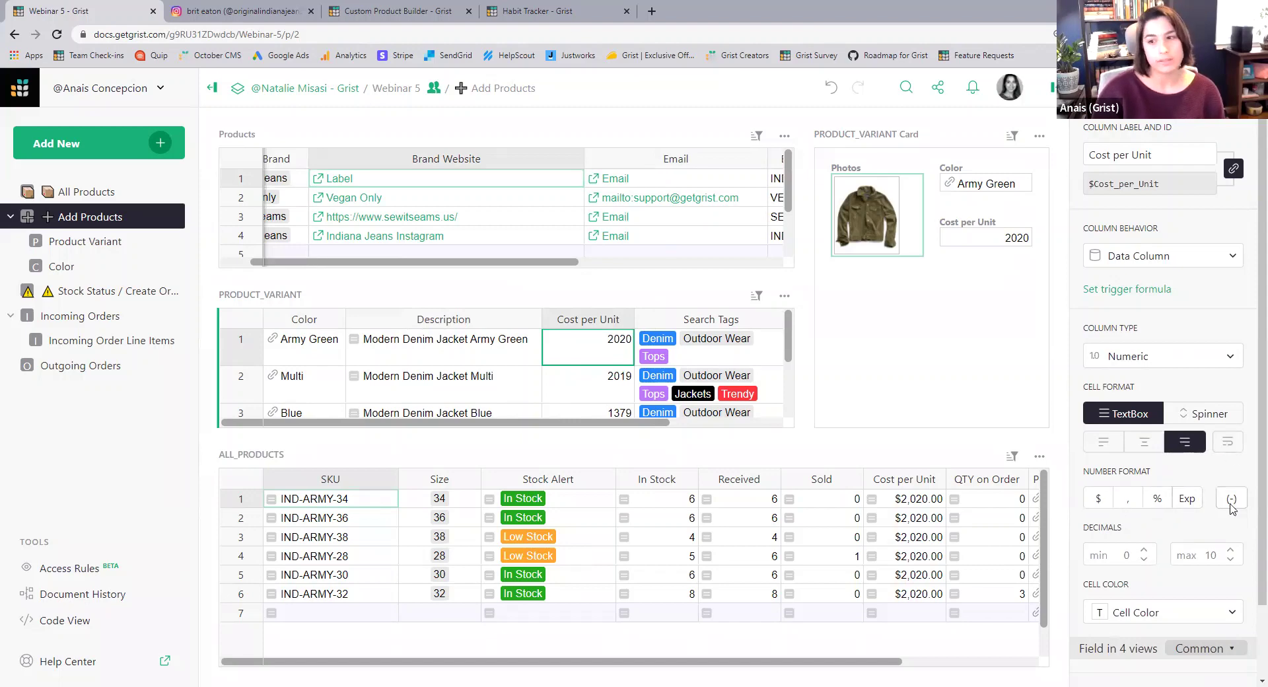
Set the number format of the Cost per Unit column to currency with EUR as the currency
{"action": "left_click", "coordinate": [1100, 500]}
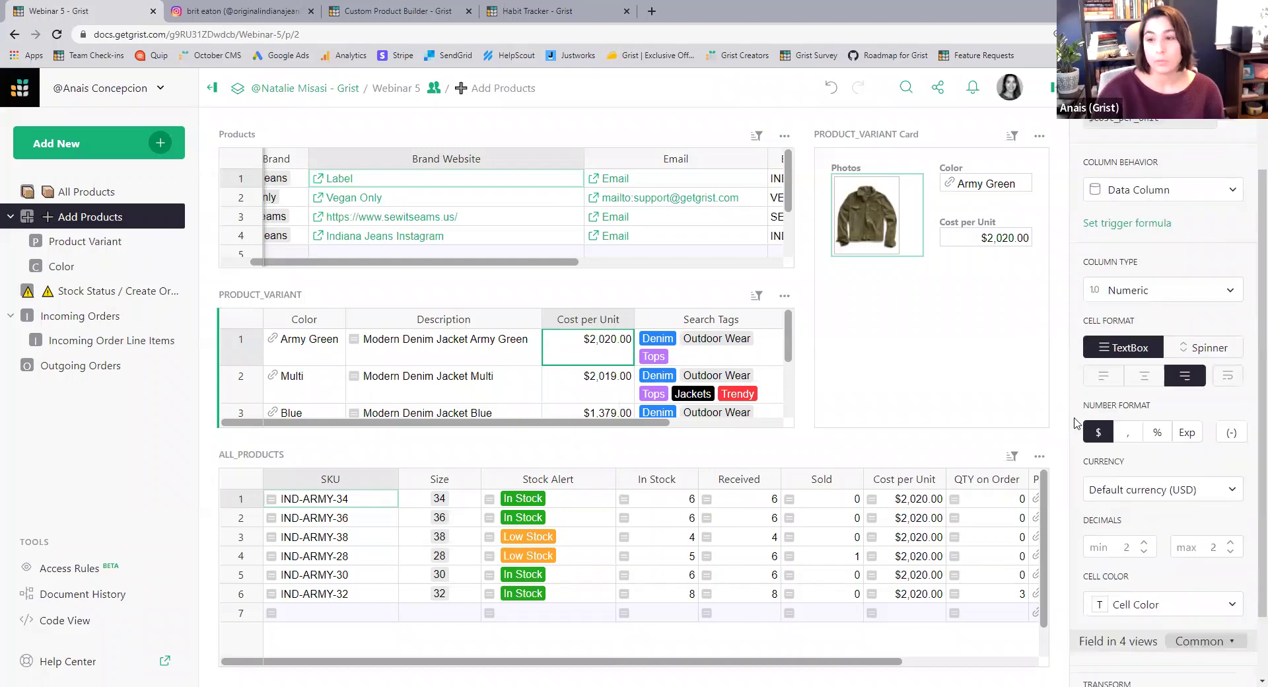
{"action": "scroll", "coordinate": [1168, 531], "scroll_direction": "down", "scroll_amount": 1}
{"action": "left_click", "coordinate": [1118, 494]}
{"action": "type", "text": "AMD"}
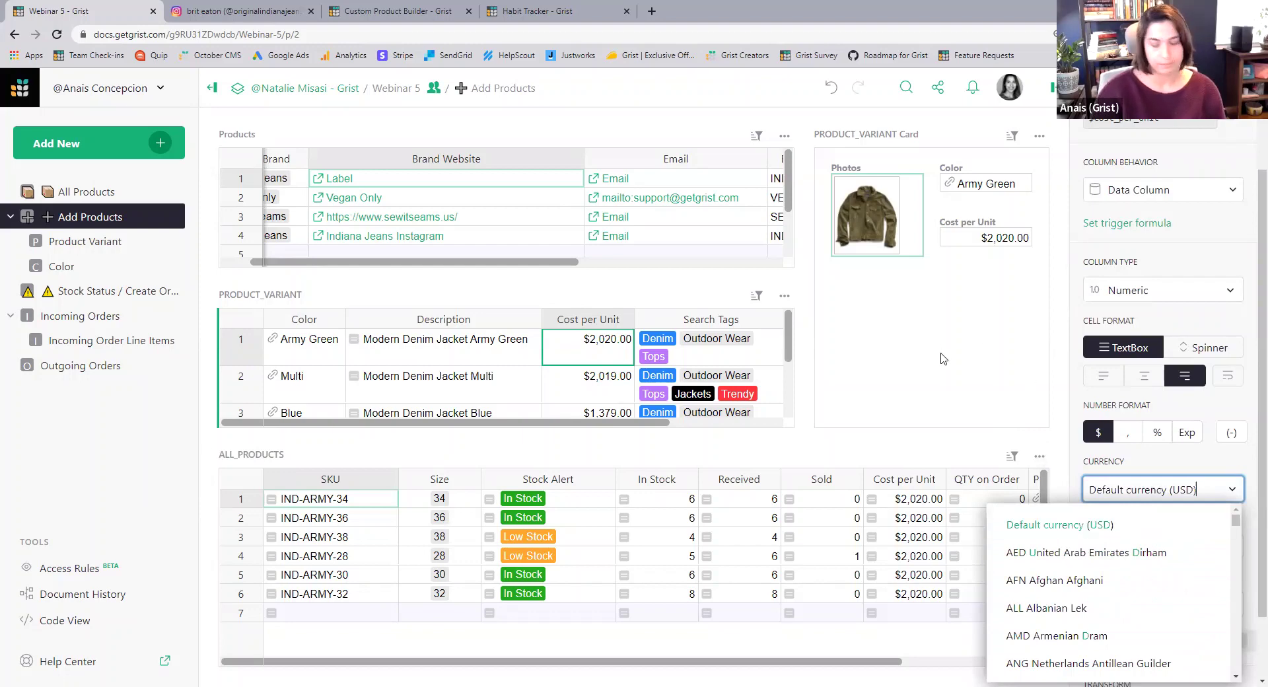
{"action": "left_click_drag", "start_coordinate": [1206, 490], "coordinate": [1026, 388]}
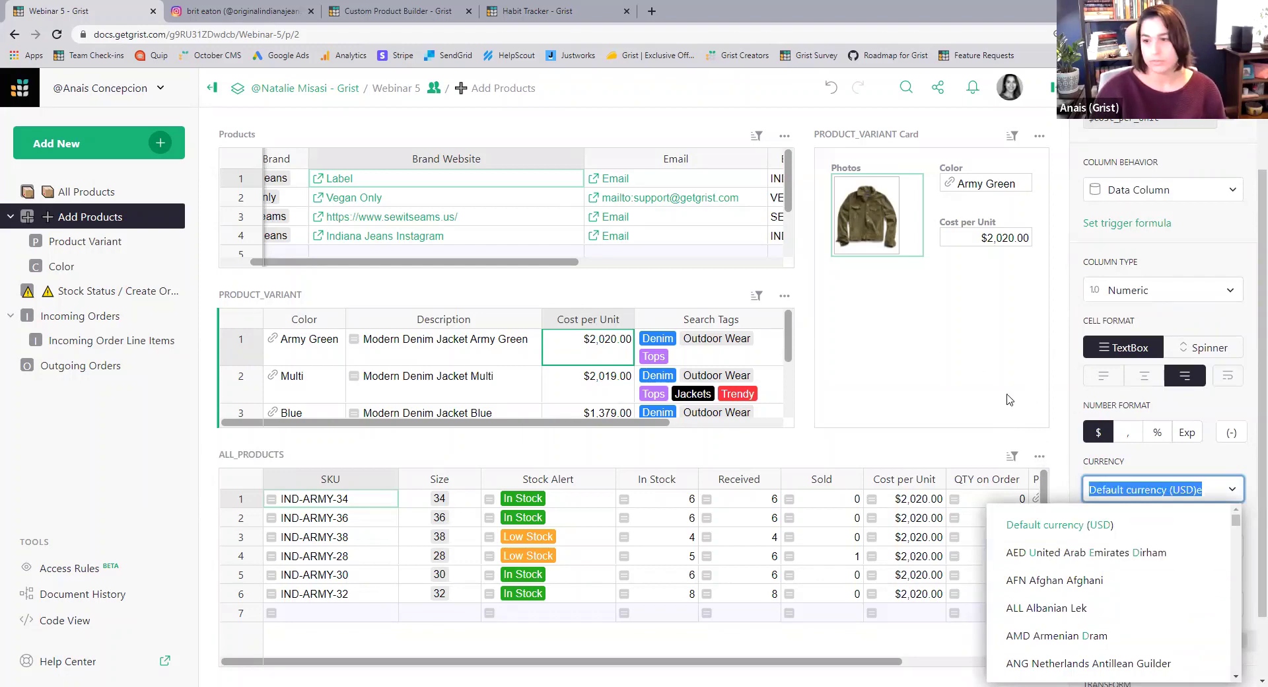
{"action": "key", "text": "BackSpace"}
{"action": "type", "text": "eur"}
{"action": "key", "text": "Return"}
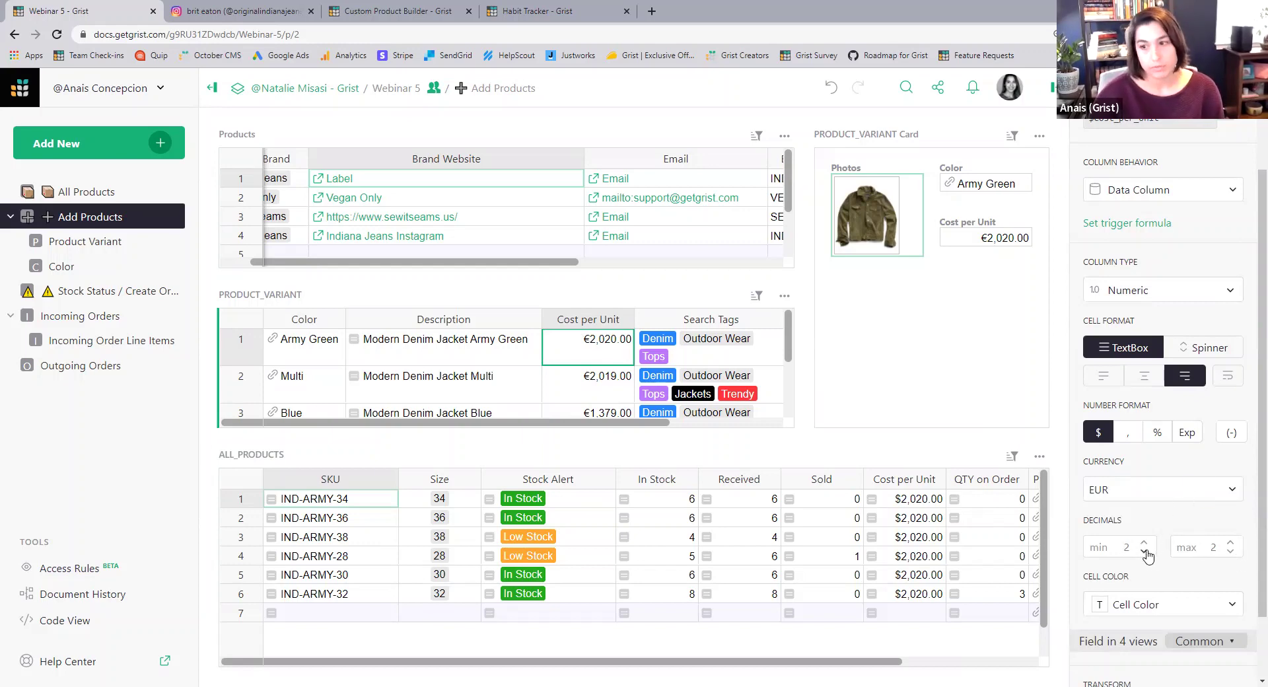
Try the thousands separator, percent and exponential number formats on the Cost per Unit column
{"action": "left_click", "coordinate": [1130, 433]}
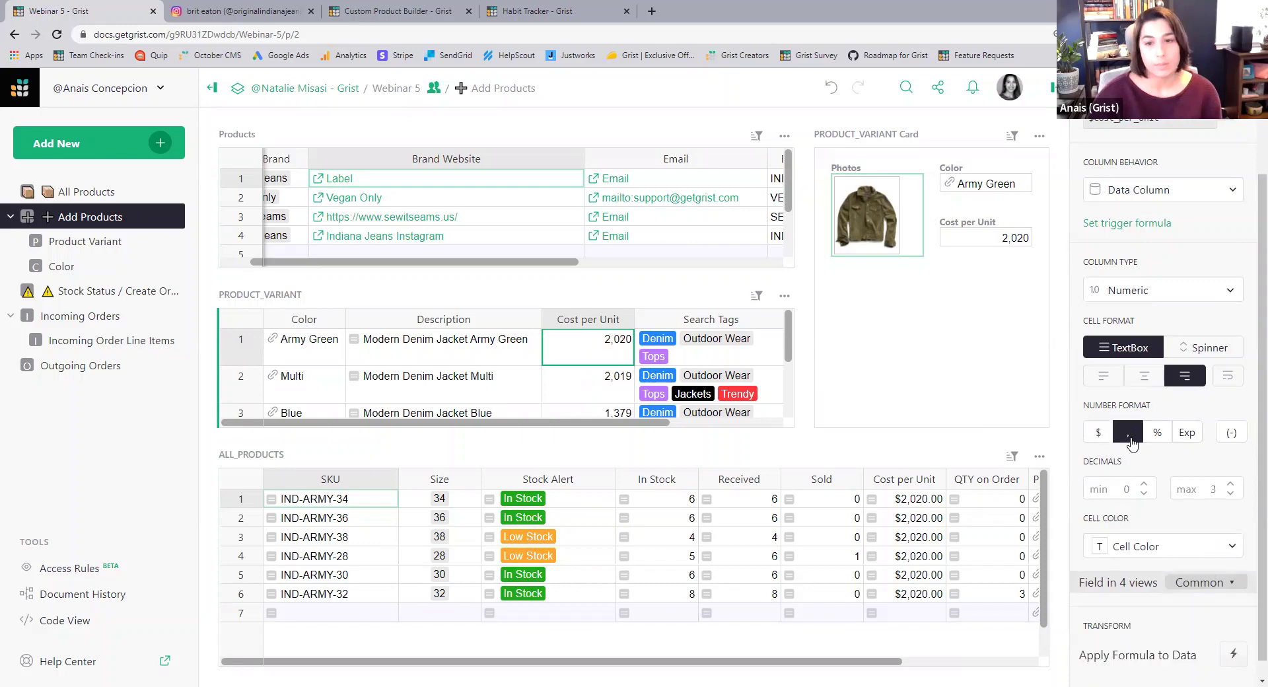
{"action": "left_click", "coordinate": [1158, 433]}
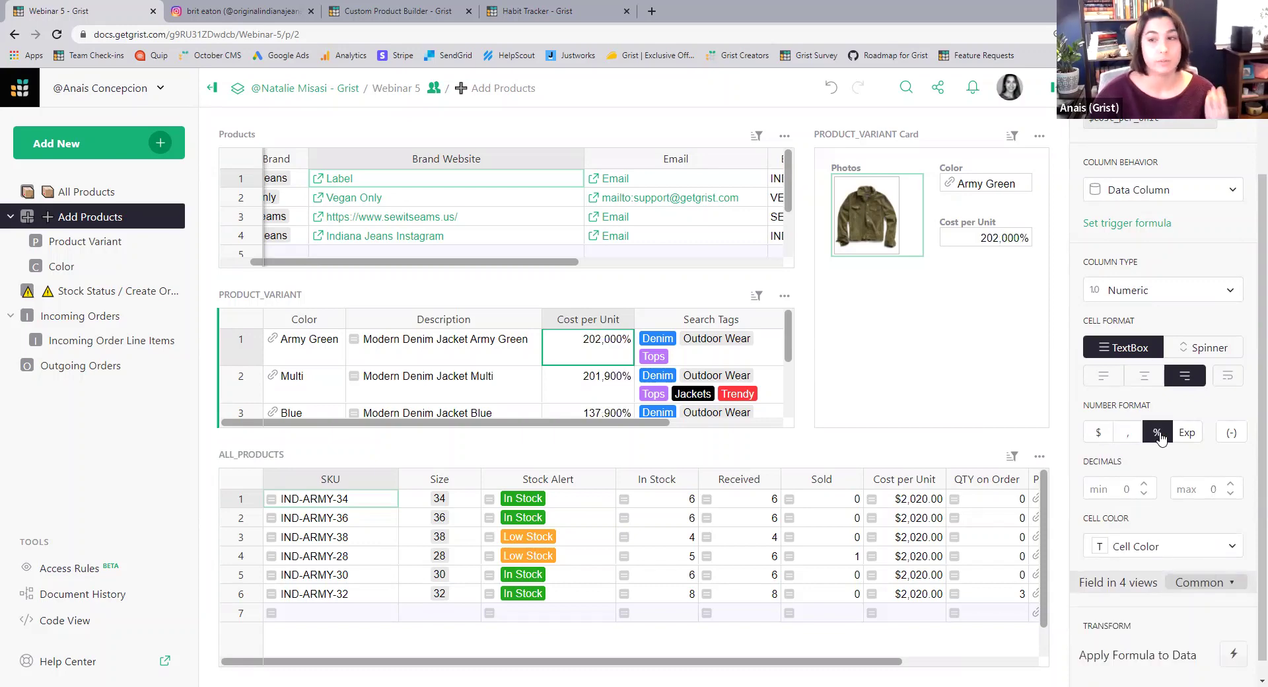
{"action": "left_click", "coordinate": [1189, 436]}
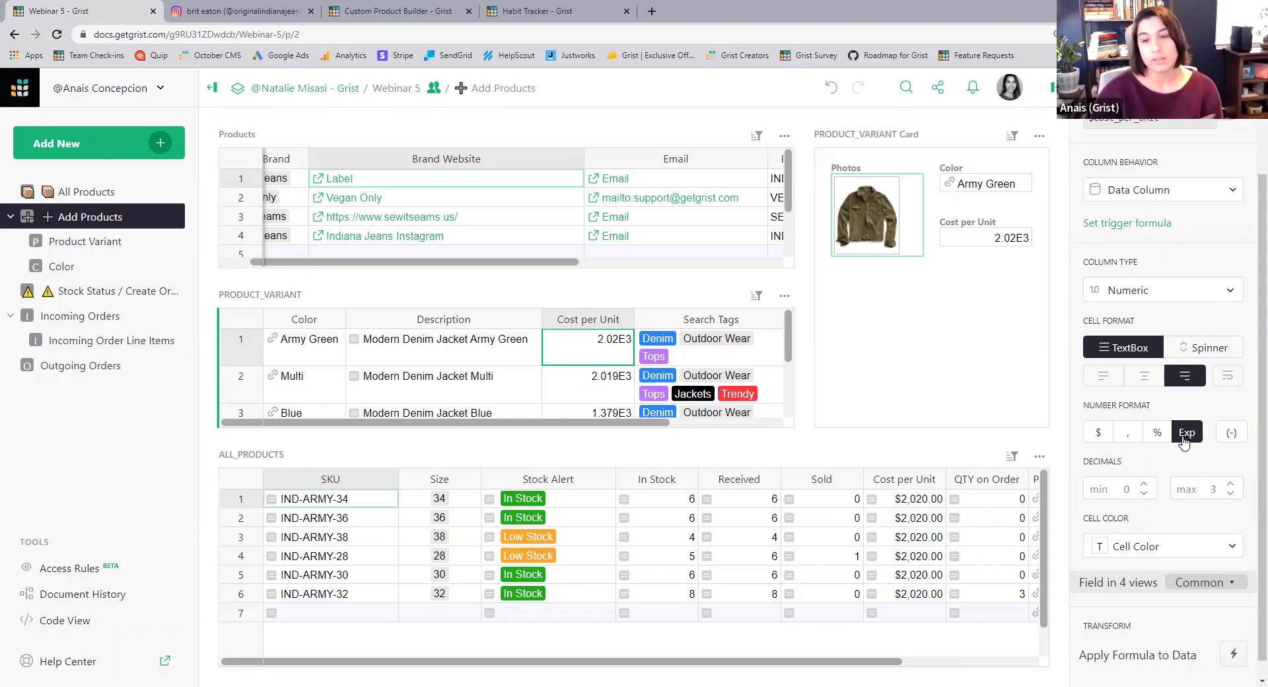
Apply parentheses for negatives and the currency format to Cost per Unit, and change the Army Green jacket's cost to -2020
{"action": "left_click", "coordinate": [1232, 433]}
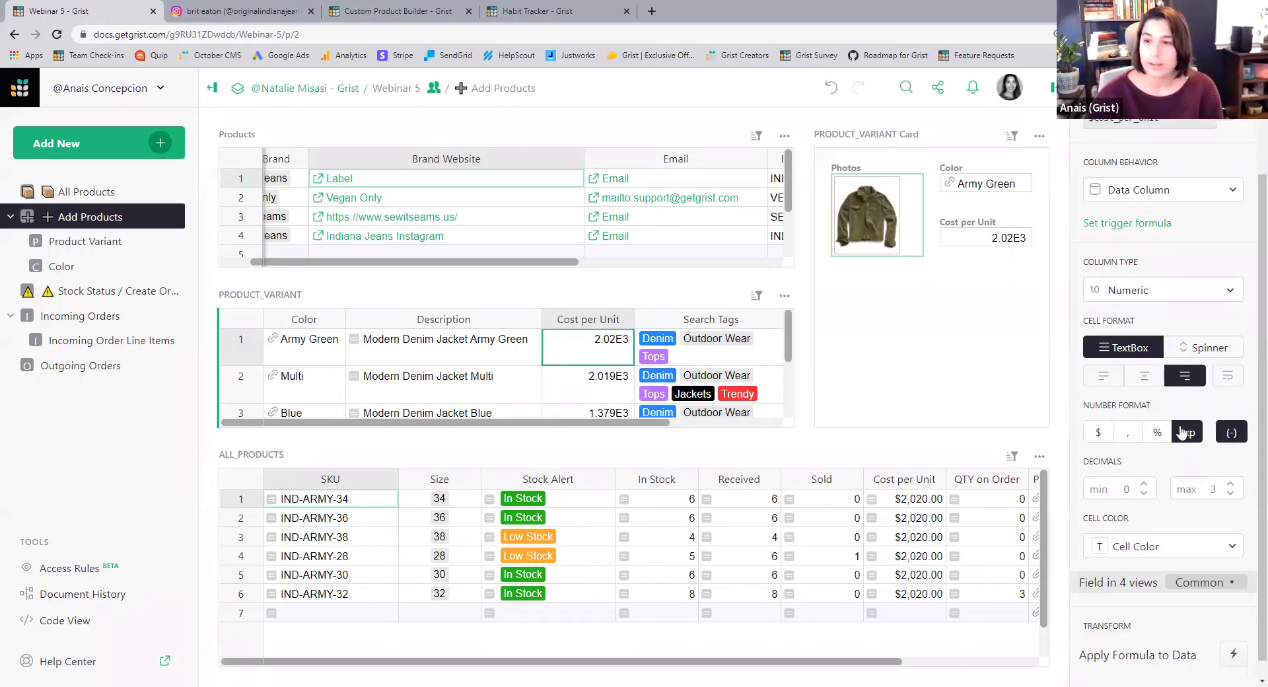
{"action": "left_click", "coordinate": [1098, 433]}
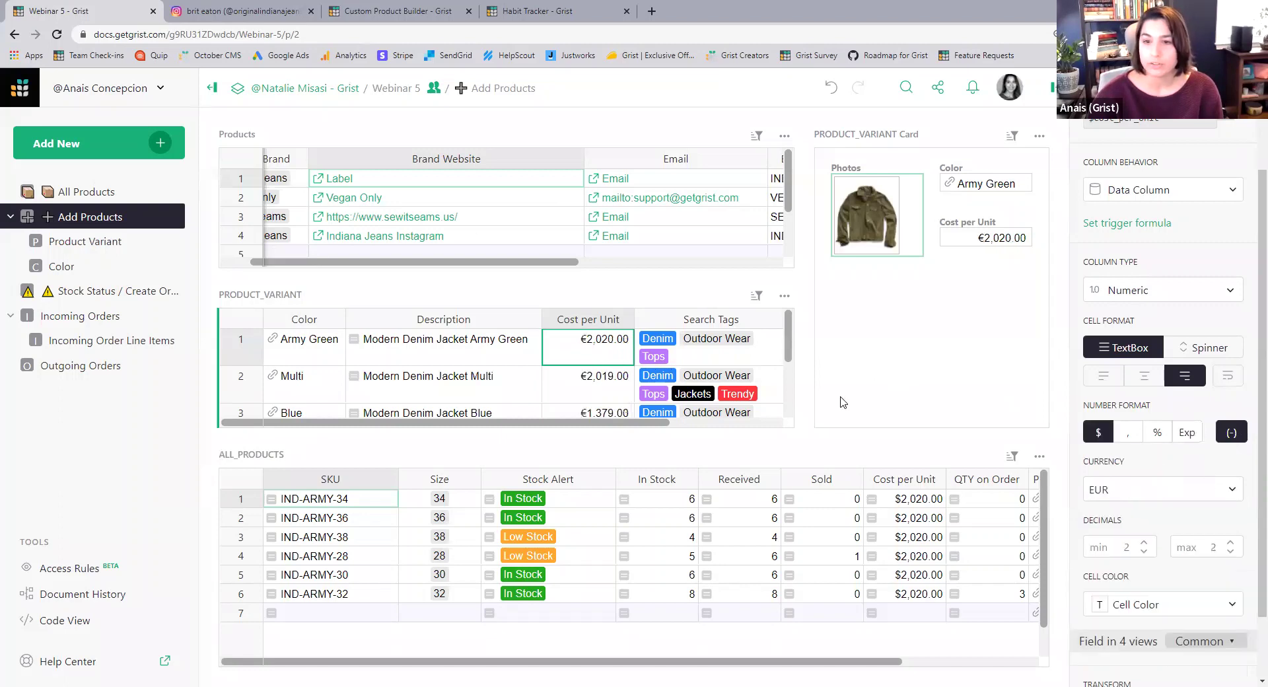
{"action": "double_click", "coordinate": [591, 340]}
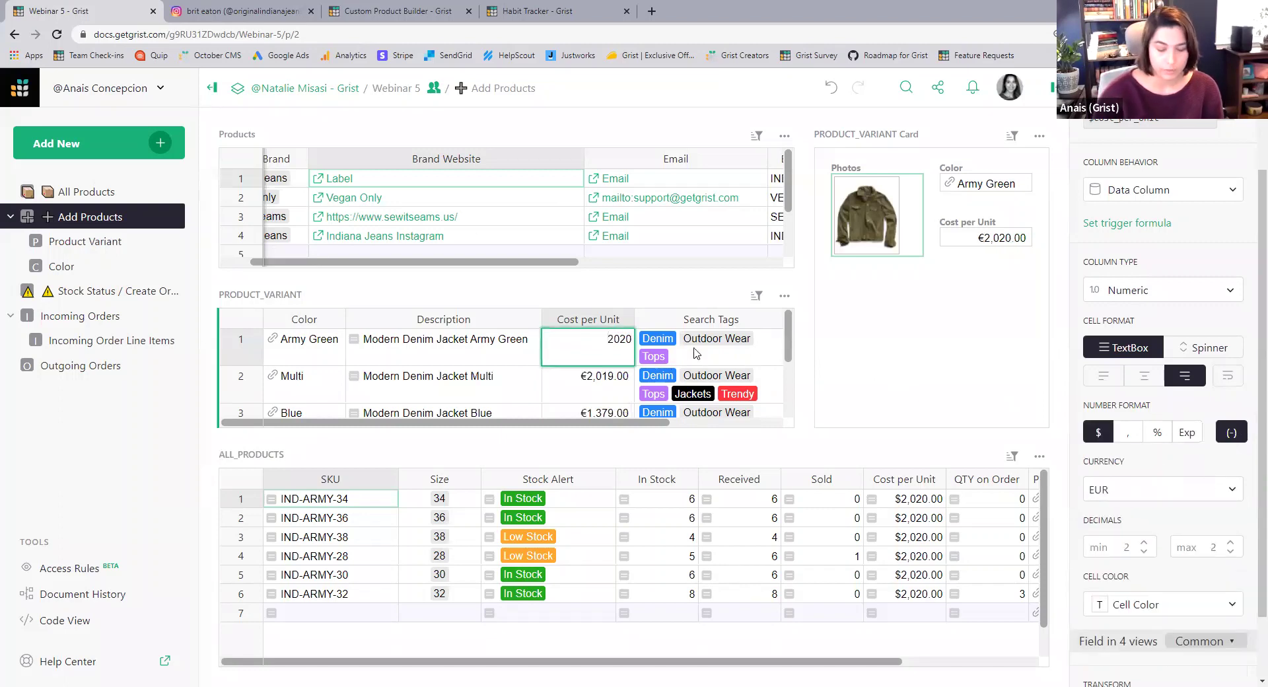
{"action": "type", "text": "-"}
{"action": "key", "text": "Return"}
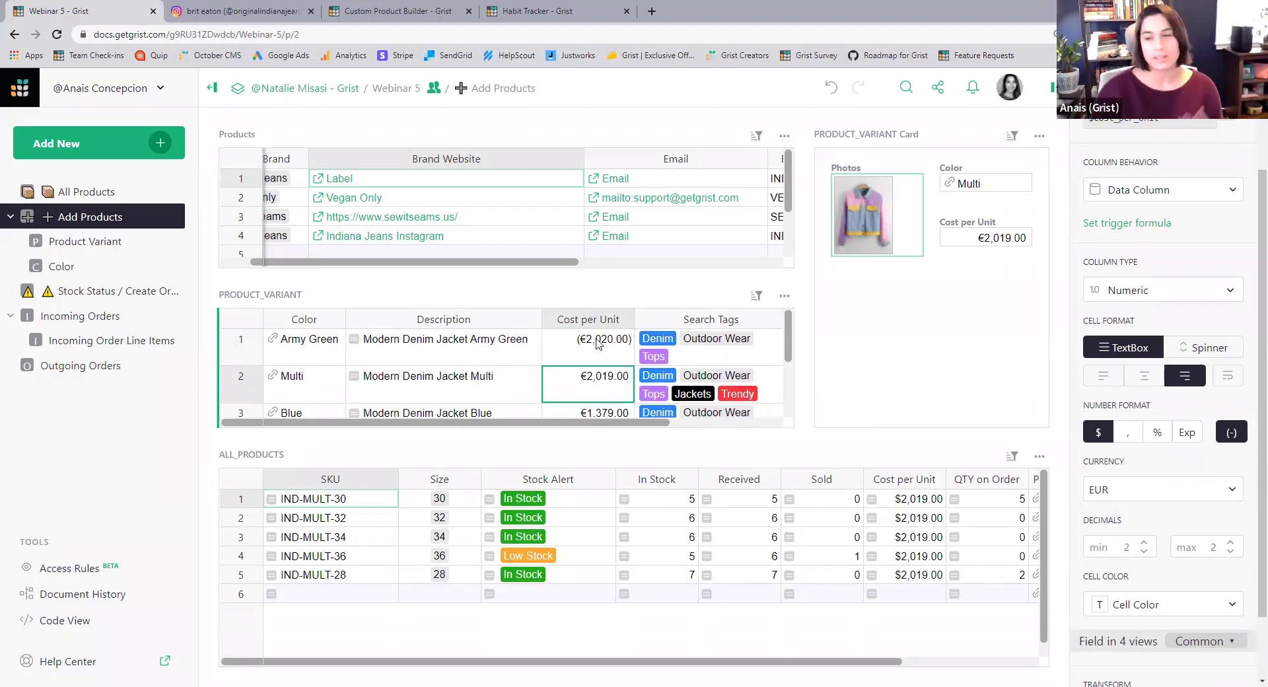
Turn off parentheses for negatives on Cost per Unit and restore the Army Green jacket's cost to 2020
{"action": "left_click", "coordinate": [1232, 432]}
{"action": "double_click", "coordinate": [613, 338]}
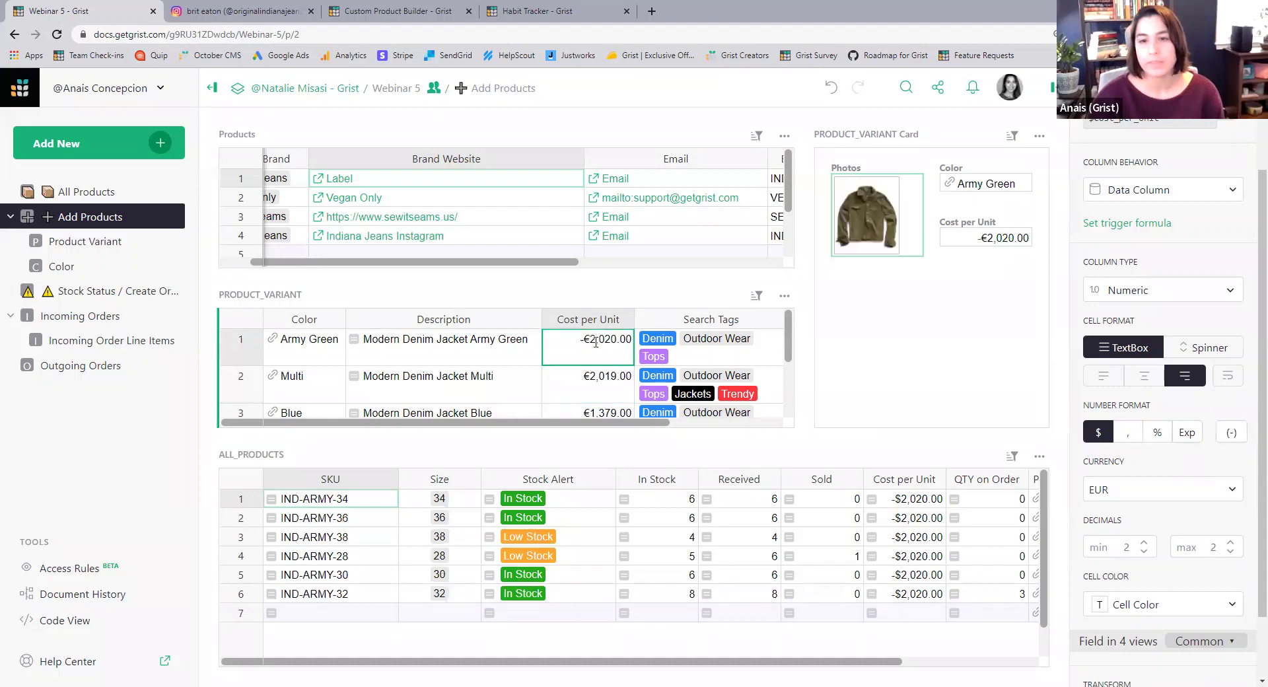
{"action": "key", "text": "Return"}
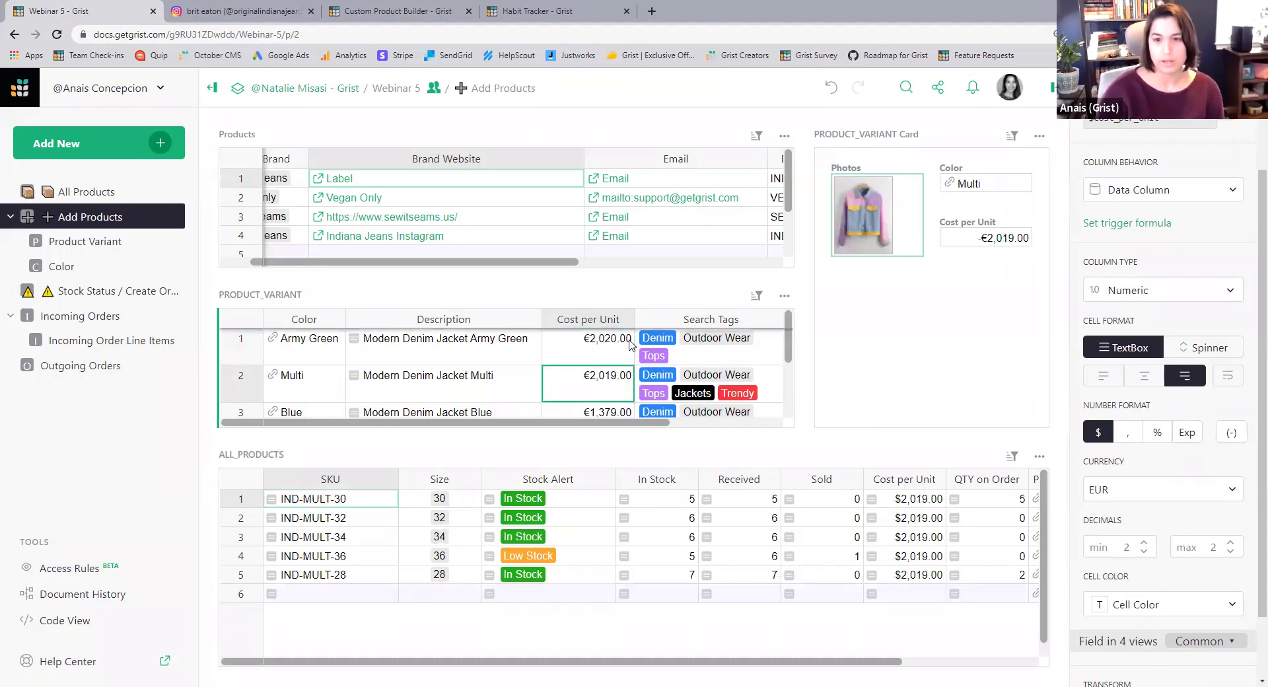
{"action": "left_click", "coordinate": [608, 359]}
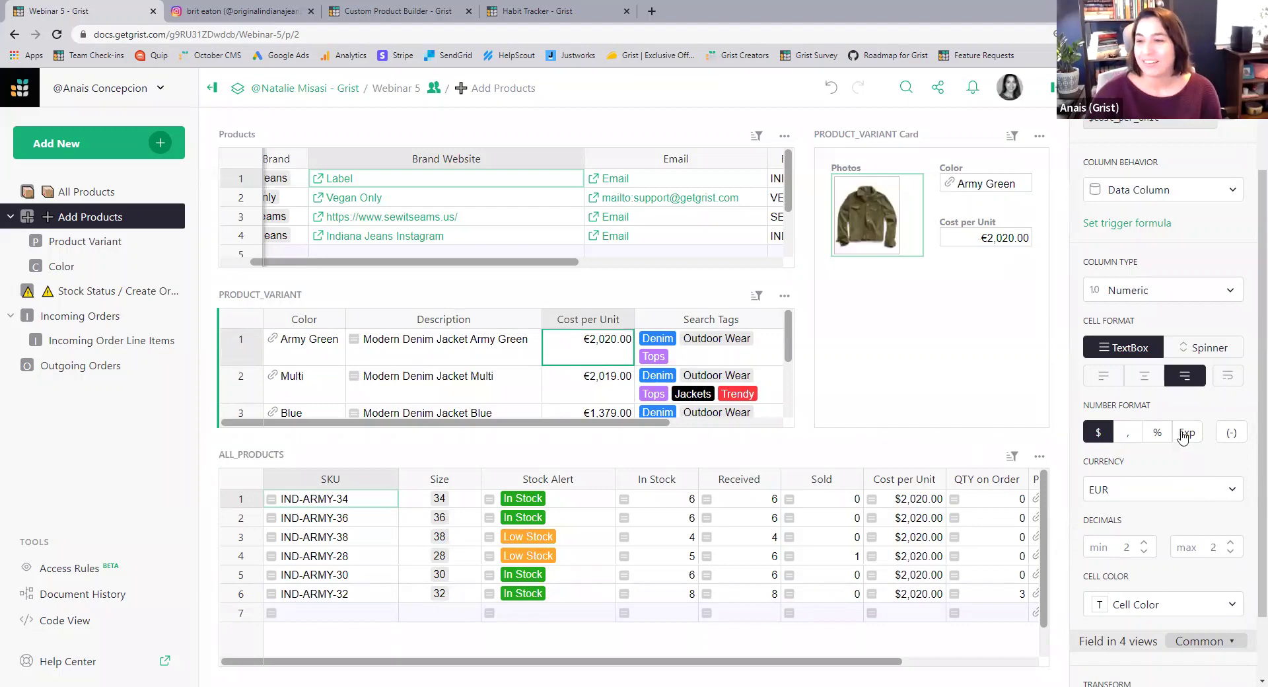
Set the cell format of Cost per Unit to Spinner and step the Army Green jacket's cost down to 2018
{"action": "left_click", "coordinate": [1206, 351]}
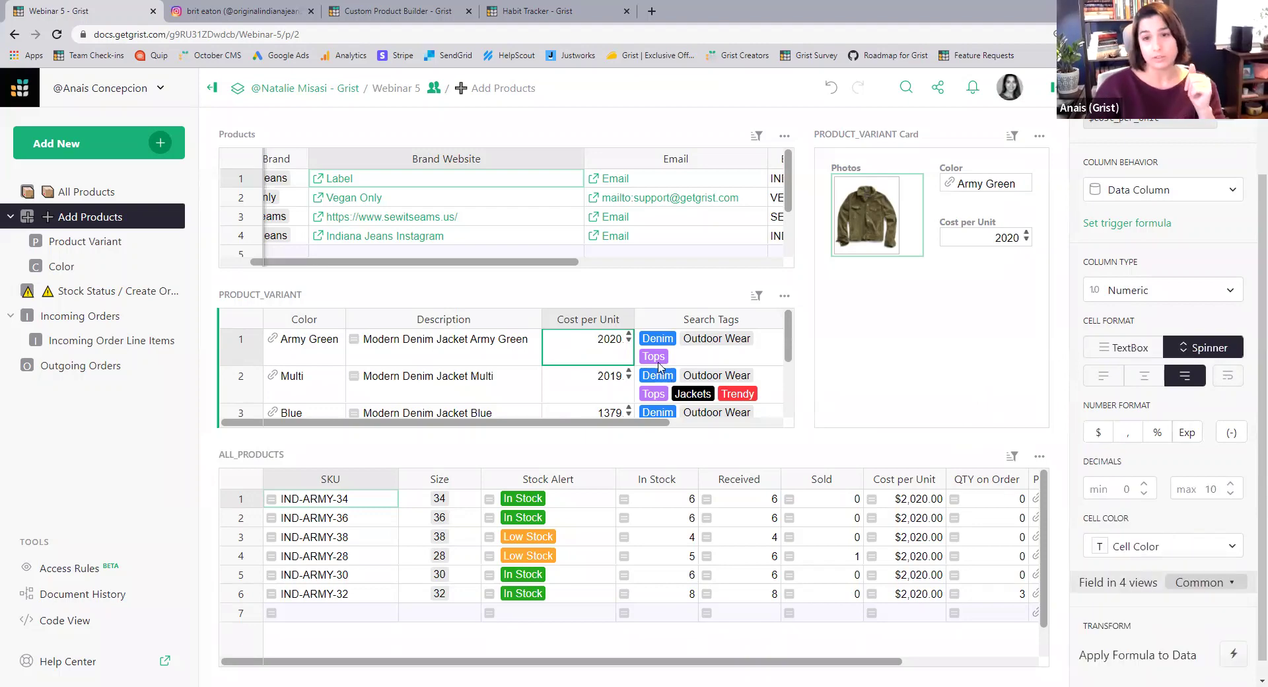
{"action": "left_click", "coordinate": [630, 334]}
{"action": "left_click", "coordinate": [628, 341]}
{"action": "left_click", "coordinate": [628, 341]}
{"action": "left_click", "coordinate": [628, 341]}
{"action": "left_click", "coordinate": [628, 341]}
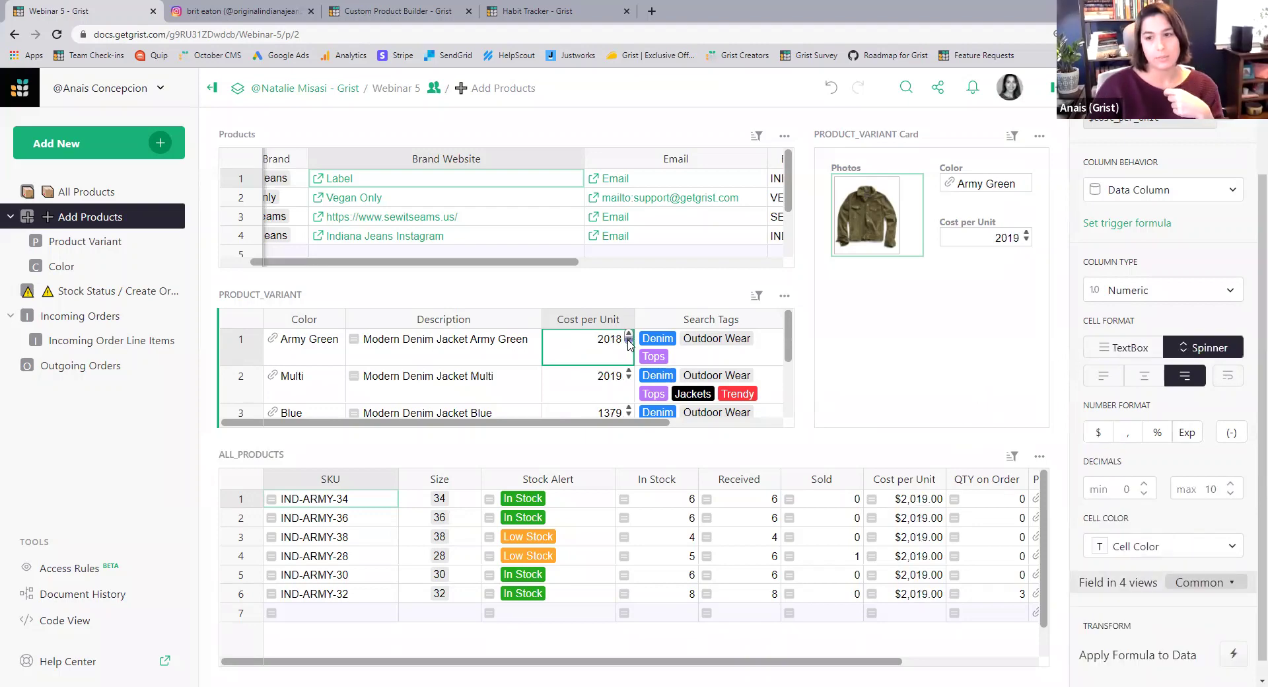
{"action": "left_click", "coordinate": [628, 342]}
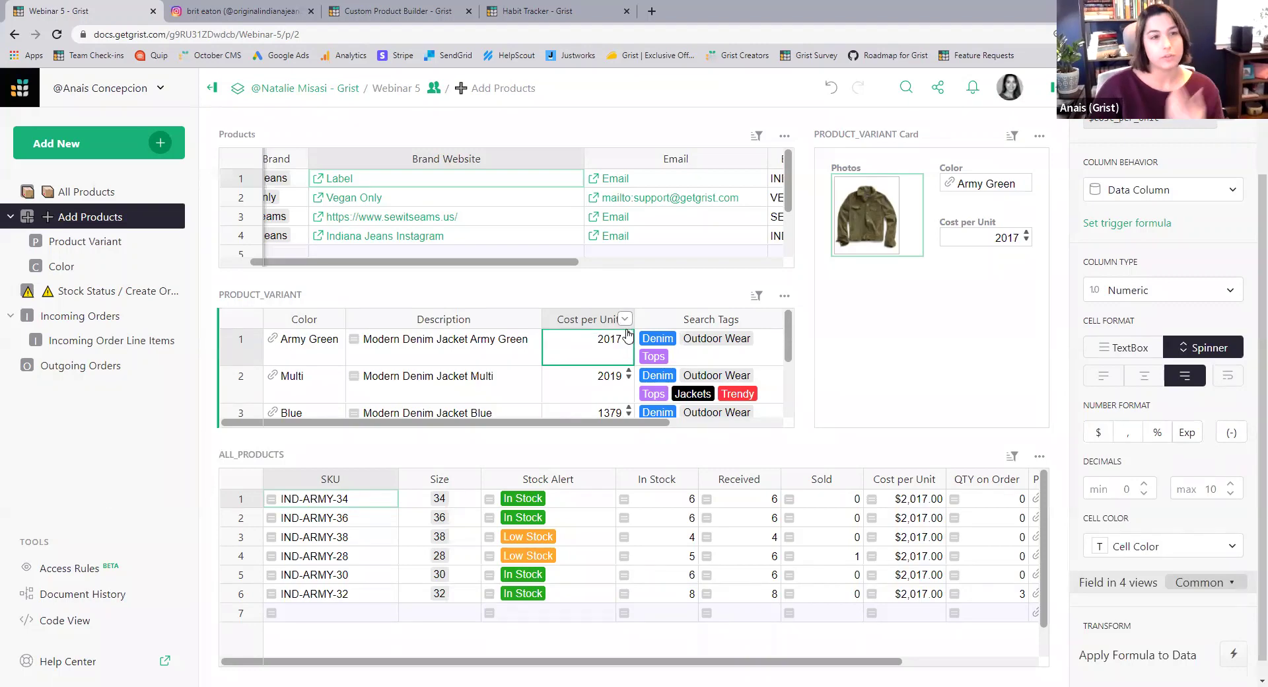
{"action": "left_click", "coordinate": [630, 336]}
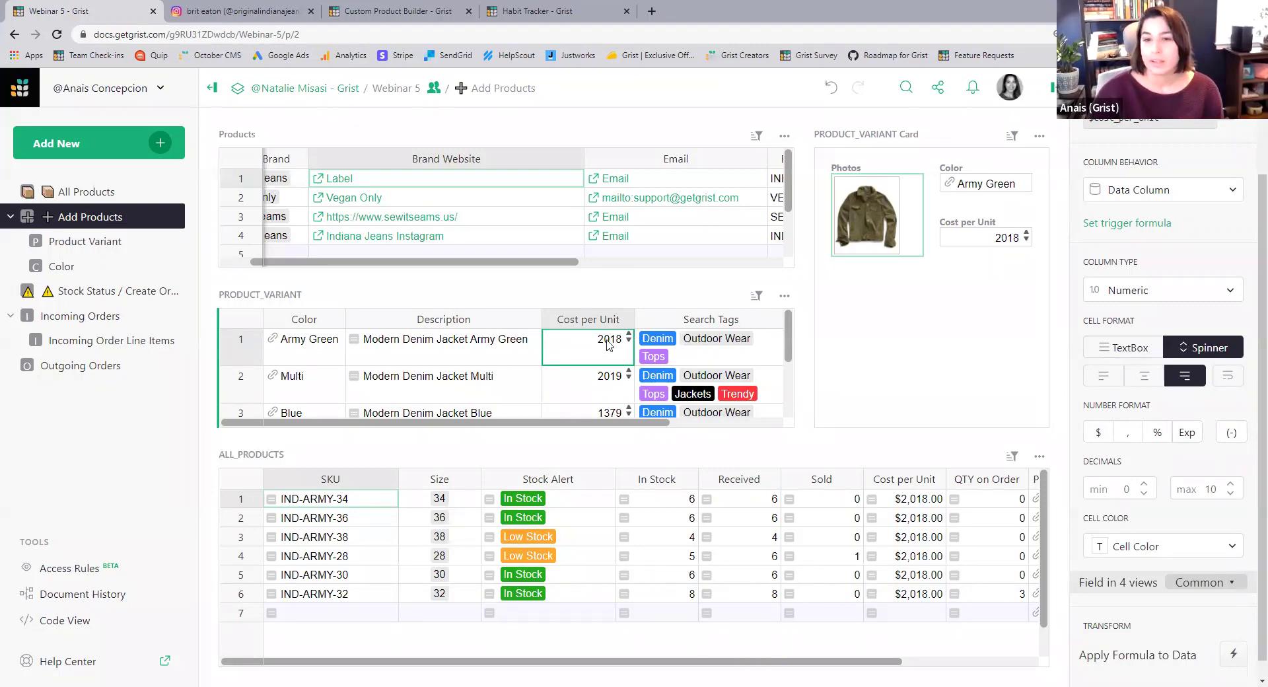
Change the Army Green jacket's cost per unit to 2018.56 and step it up to 2020
{"action": "double_click", "coordinate": [619, 338]}
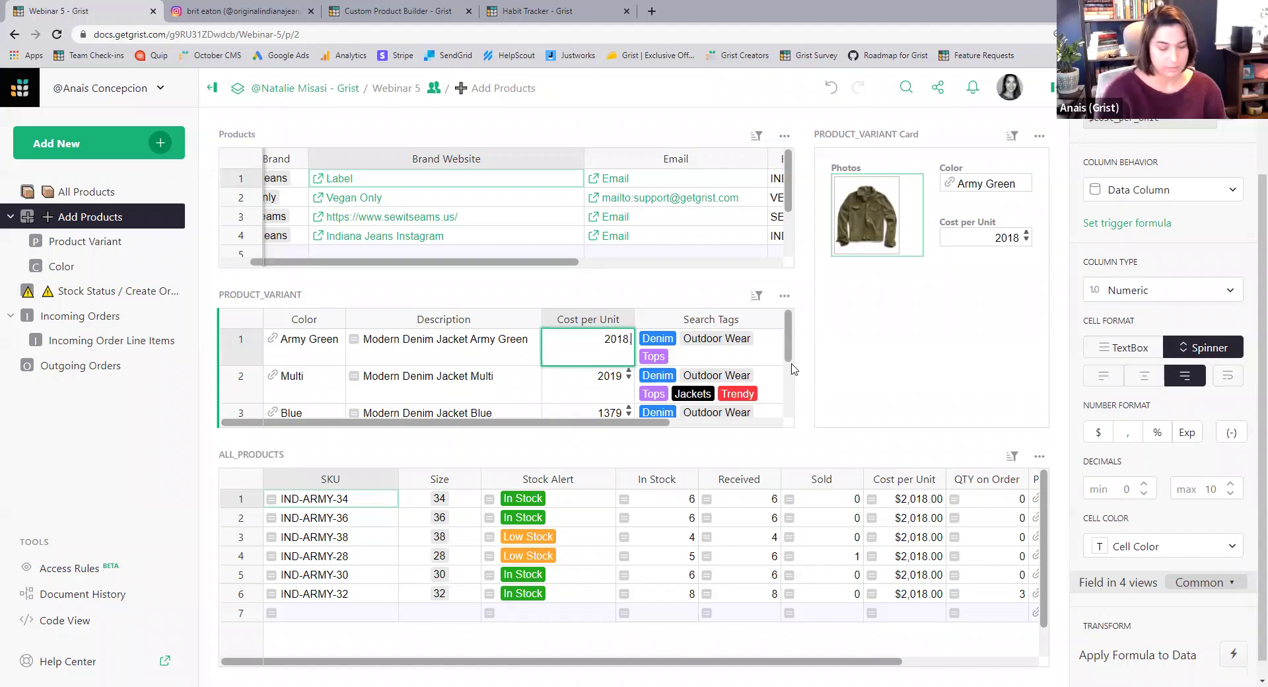
{"action": "type", "text": ".56"}
{"action": "key", "text": "Return"}
{"action": "left_click", "coordinate": [624, 348]}
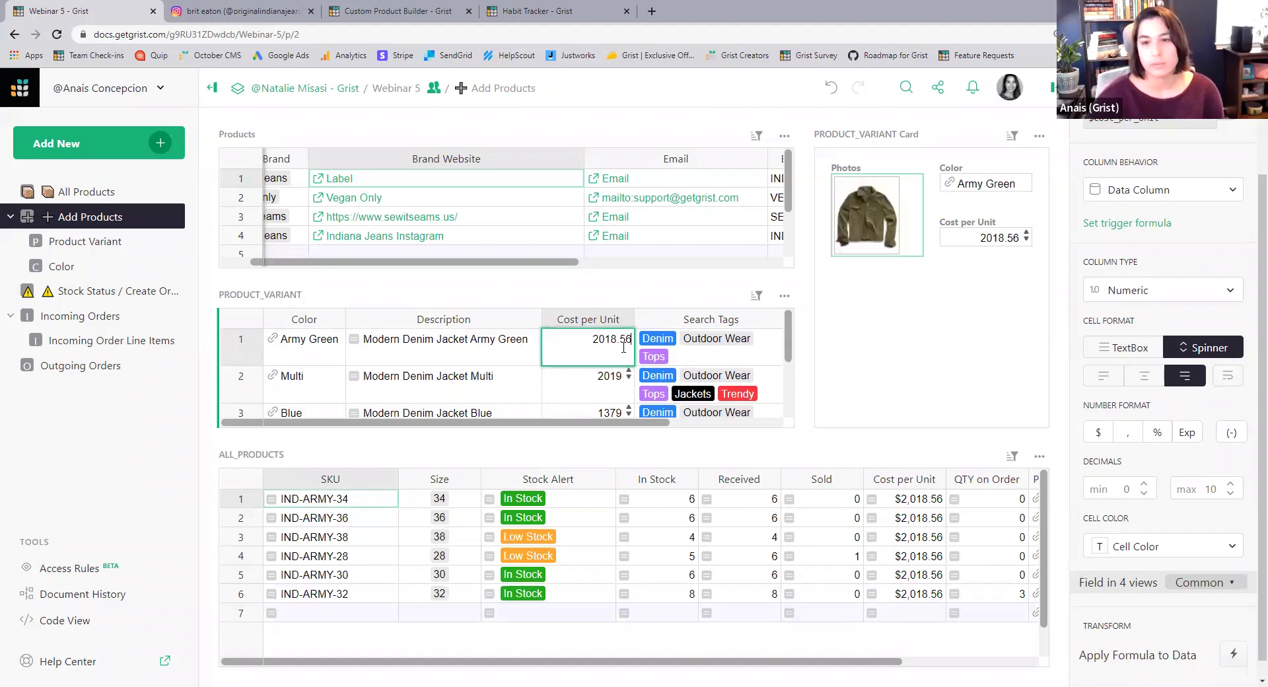
{"action": "left_click", "coordinate": [623, 385]}
{"action": "left_click", "coordinate": [629, 336]}
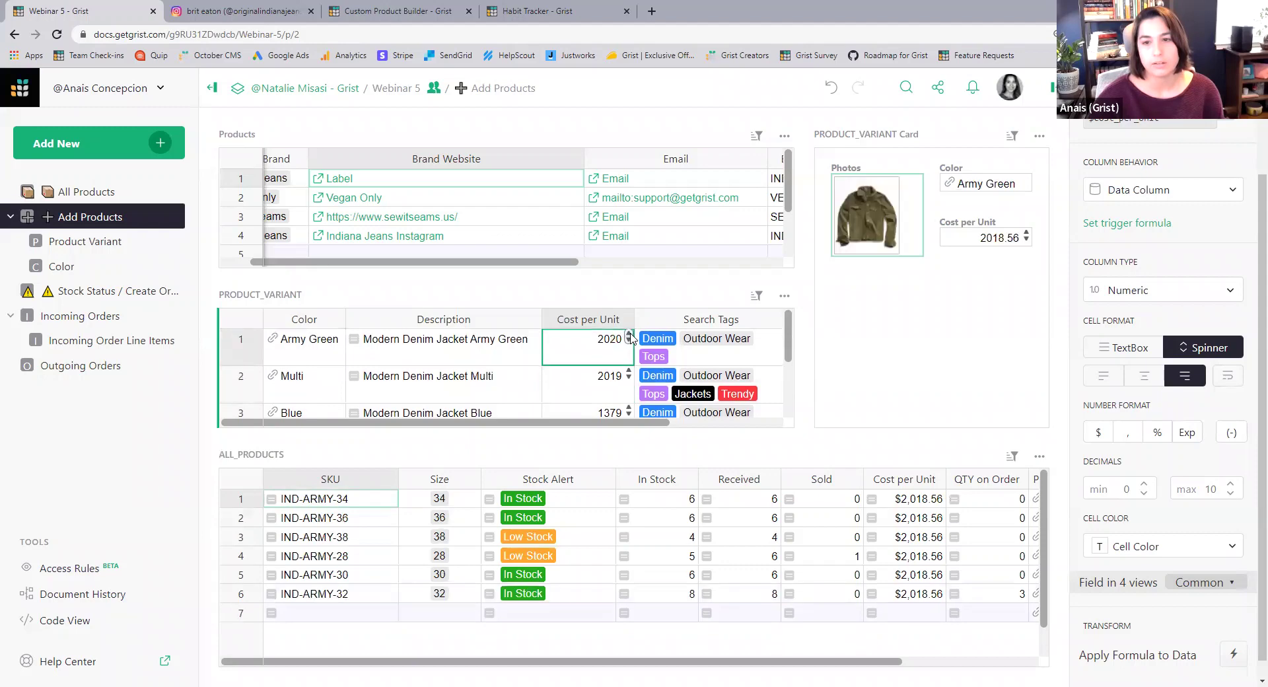
{"action": "left_click", "coordinate": [611, 383]}
{"action": "left_click", "coordinate": [614, 347]}
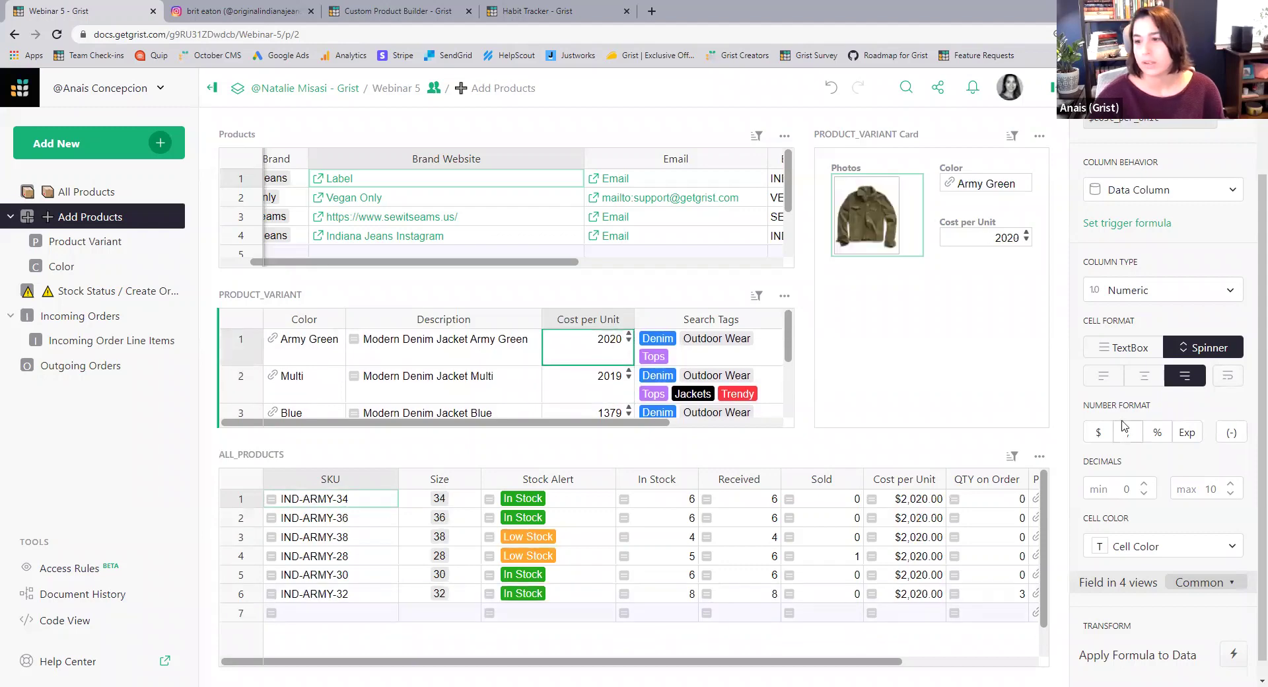
Set the minimum decimals of Cost per Unit to 2, and enter 2020.67 for the Army Green jacket, stepping it up to 2020.70
{"action": "left_click", "coordinate": [1144, 484]}
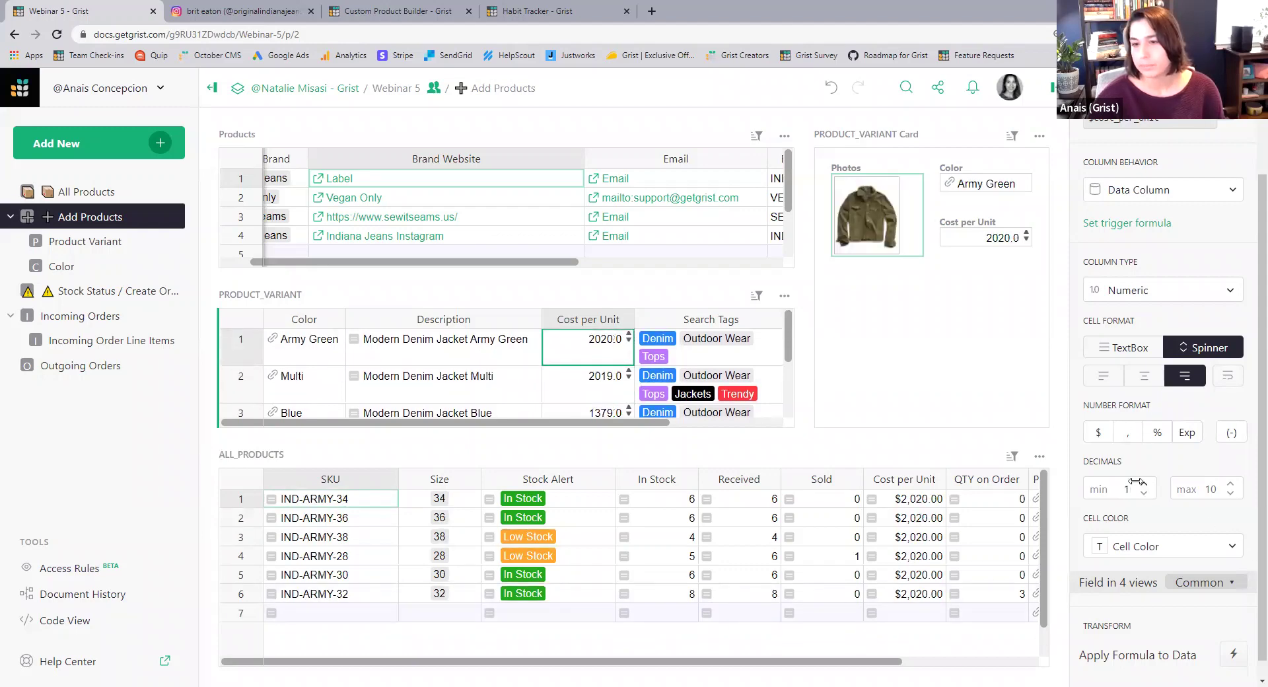
{"action": "left_click", "coordinate": [1143, 484]}
{"action": "double_click", "coordinate": [620, 343]}
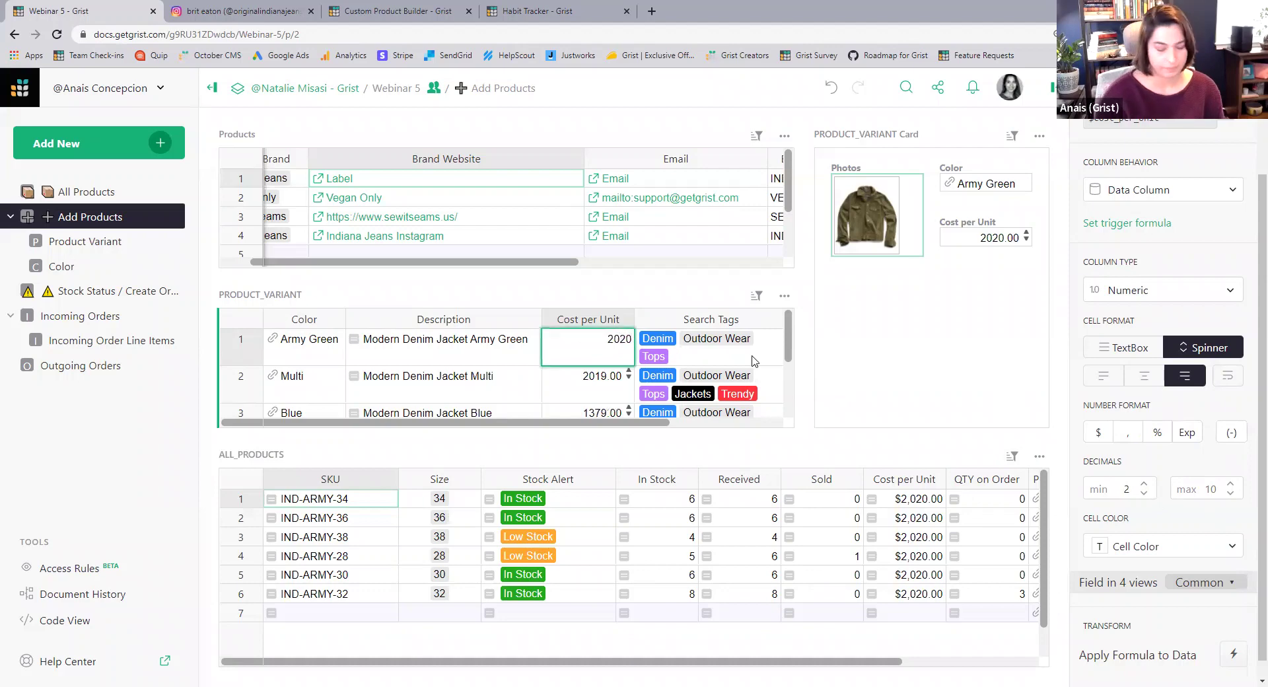
{"action": "type", "text": ".67"}
{"action": "key", "text": "Return"}
{"action": "left_click", "coordinate": [627, 336]}
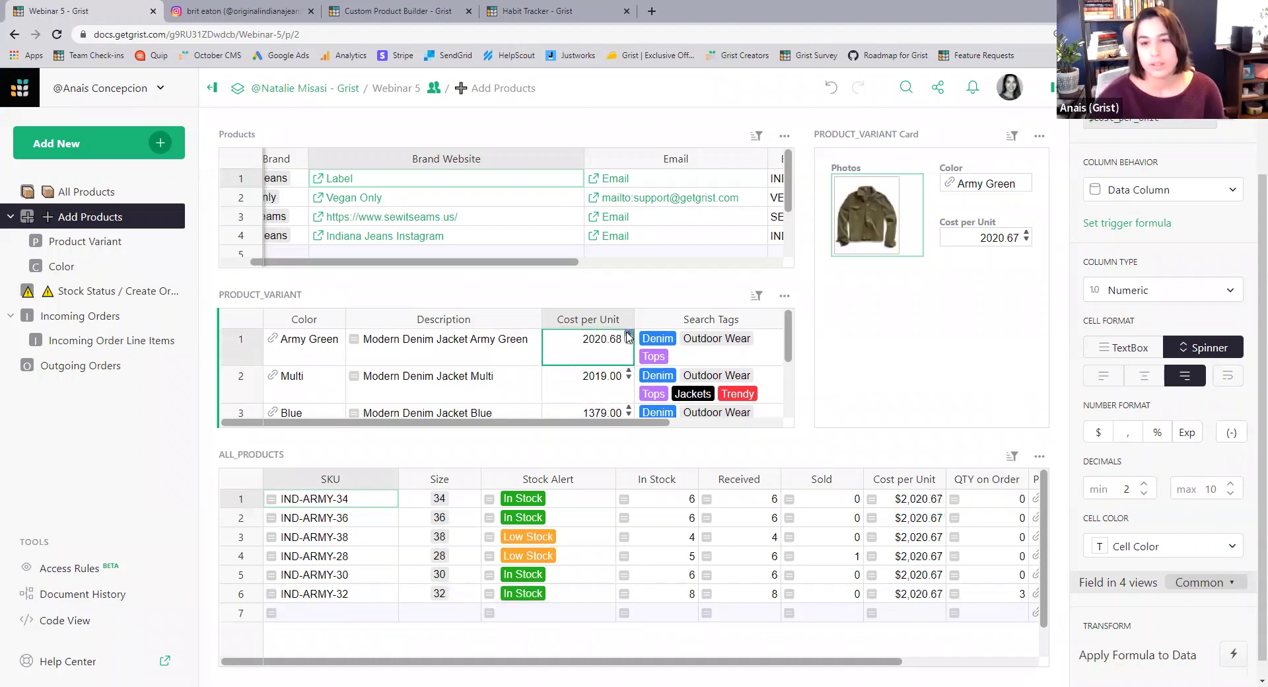
{"action": "left_click", "coordinate": [627, 334]}
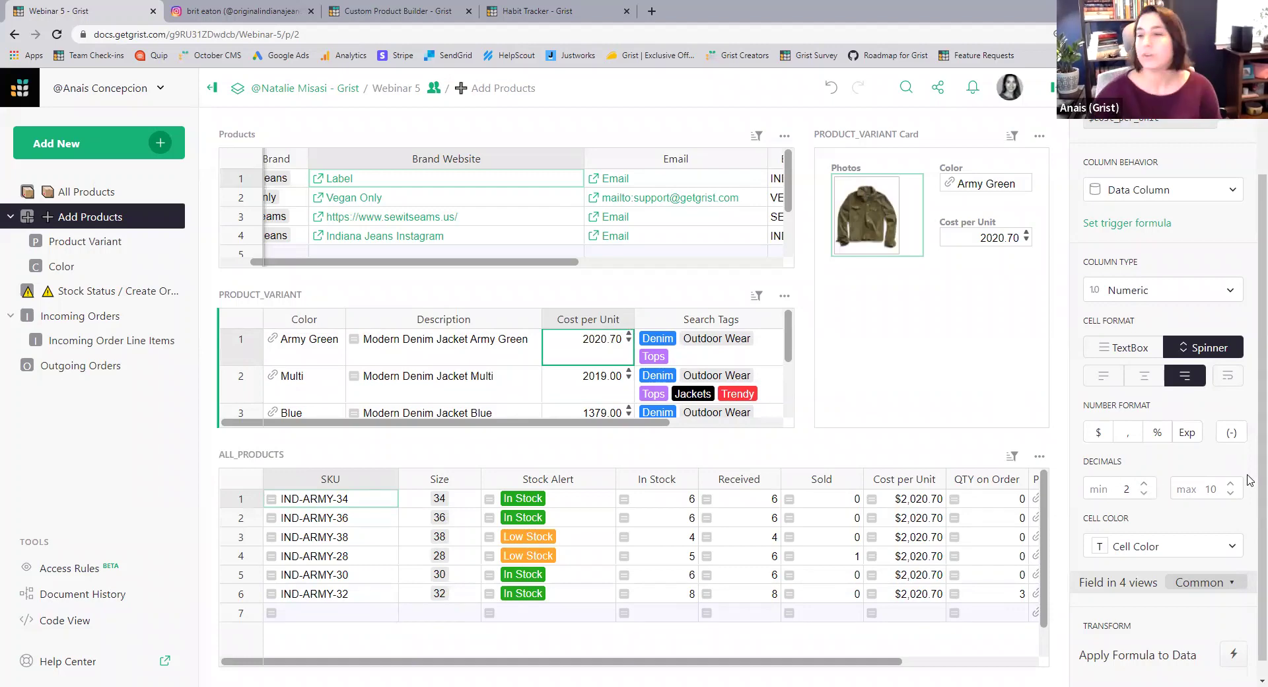
Give the Cost per Unit cells the light green fill #E1FEDE and apply the currency number format
{"action": "left_click", "coordinate": [1163, 548]}
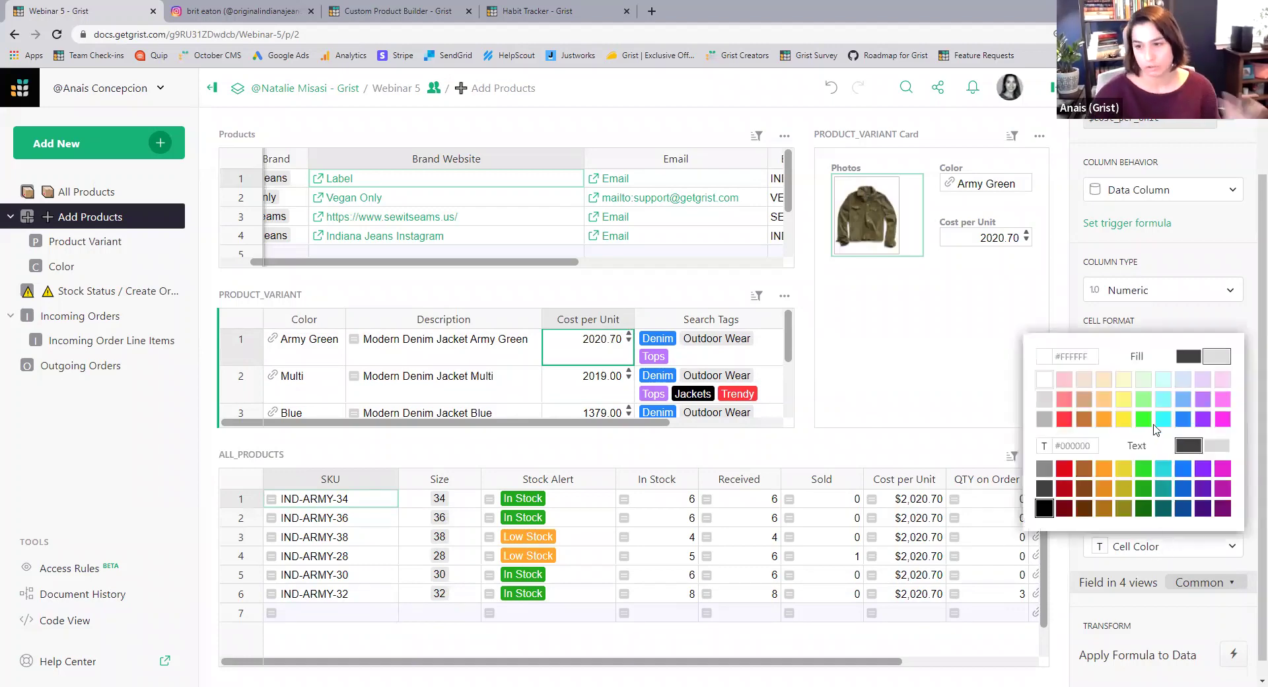
{"action": "left_click", "coordinate": [1147, 382]}
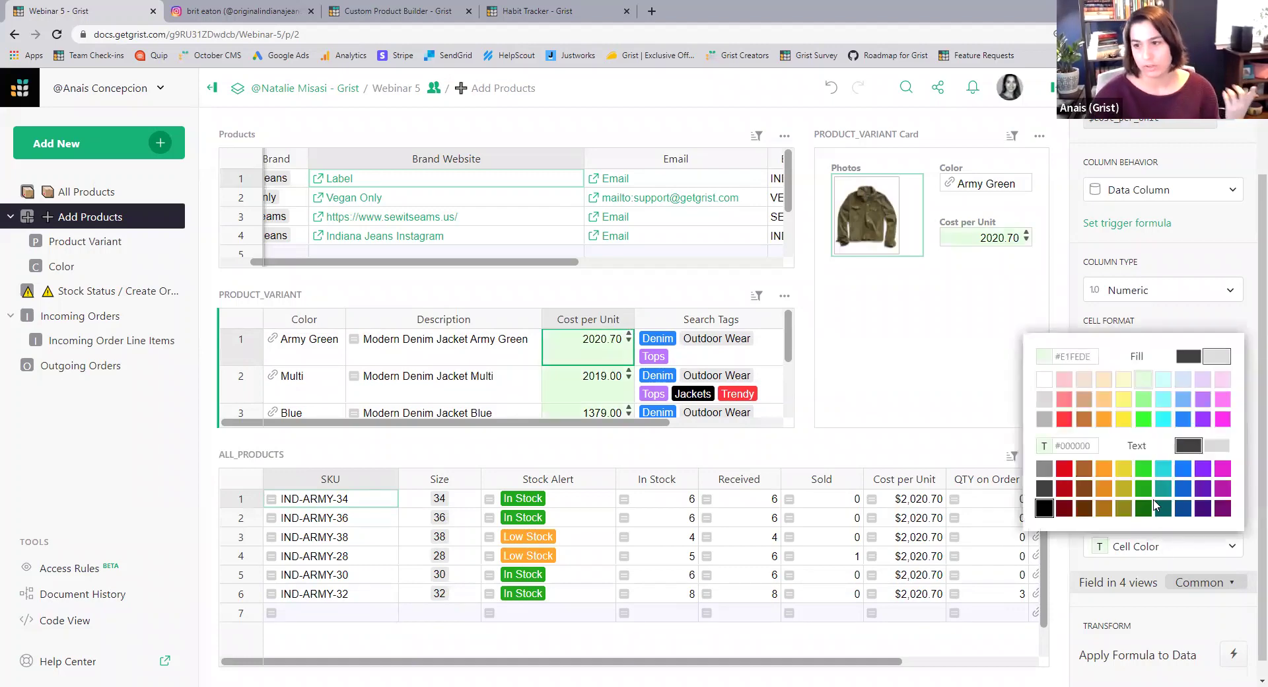
{"action": "left_click", "coordinate": [1174, 567]}
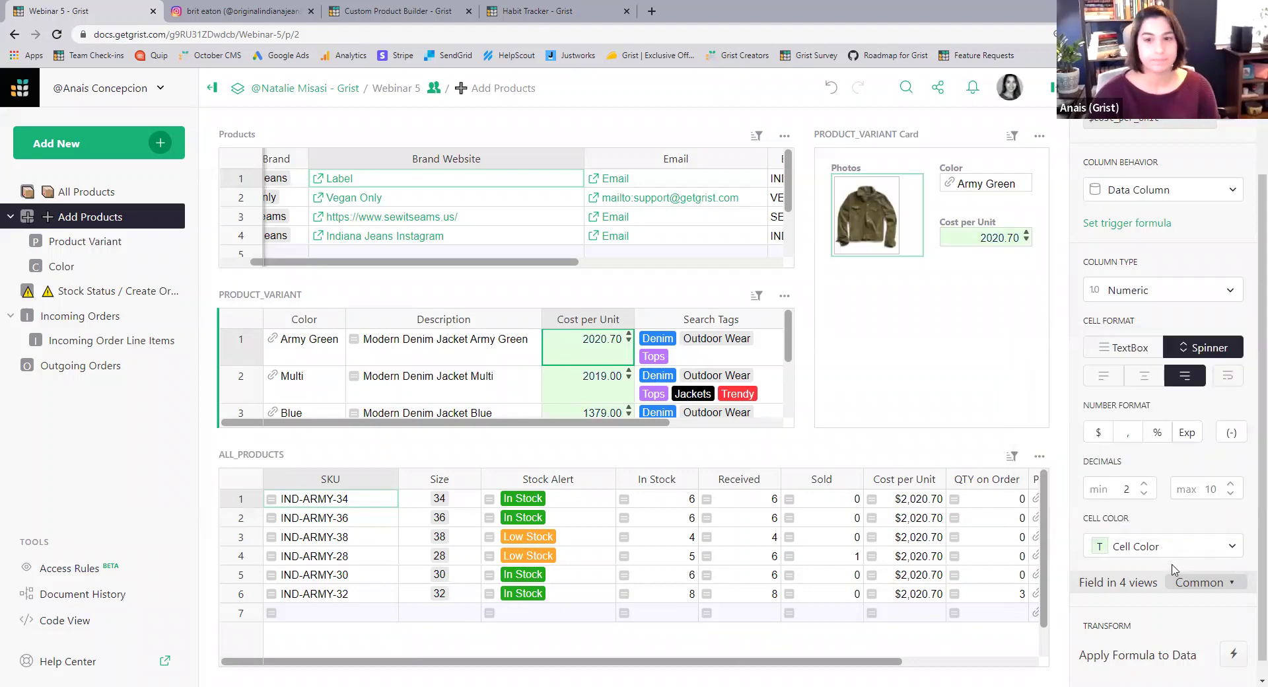
{"action": "left_click", "coordinate": [1098, 433]}
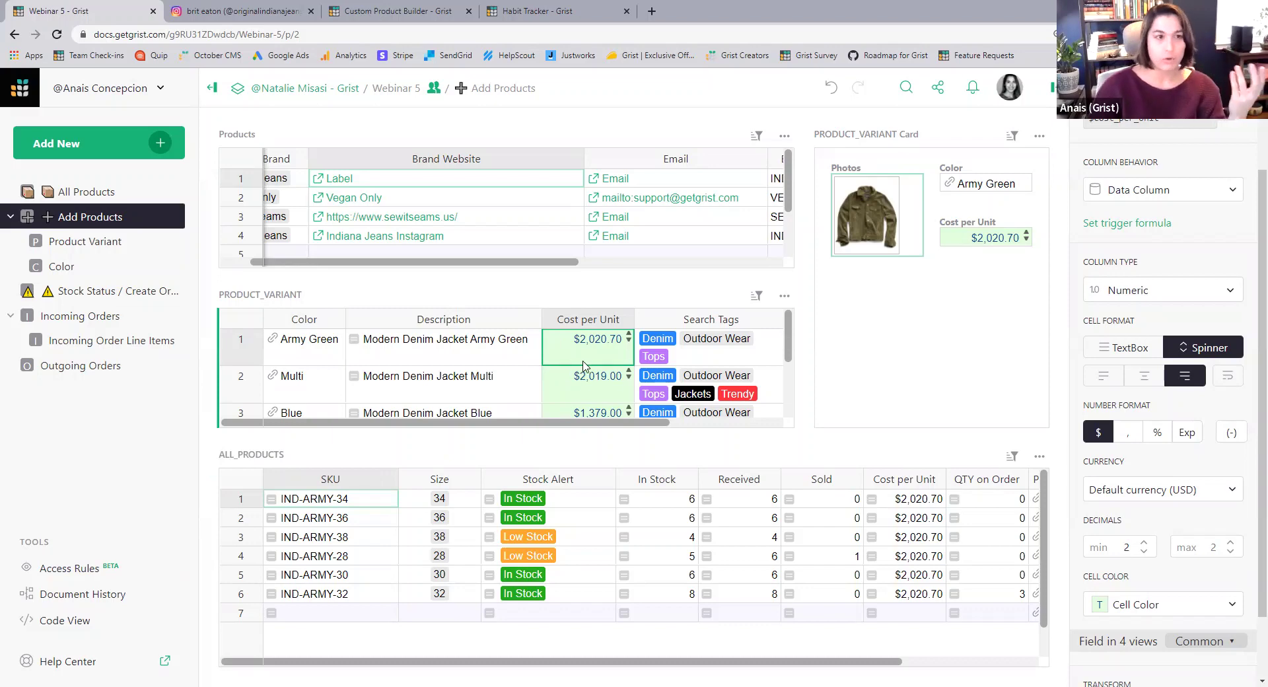
Try the currency number format on the In Stock column of ALL_PRODUCTS and turn it off again
{"action": "left_click", "coordinate": [901, 532]}
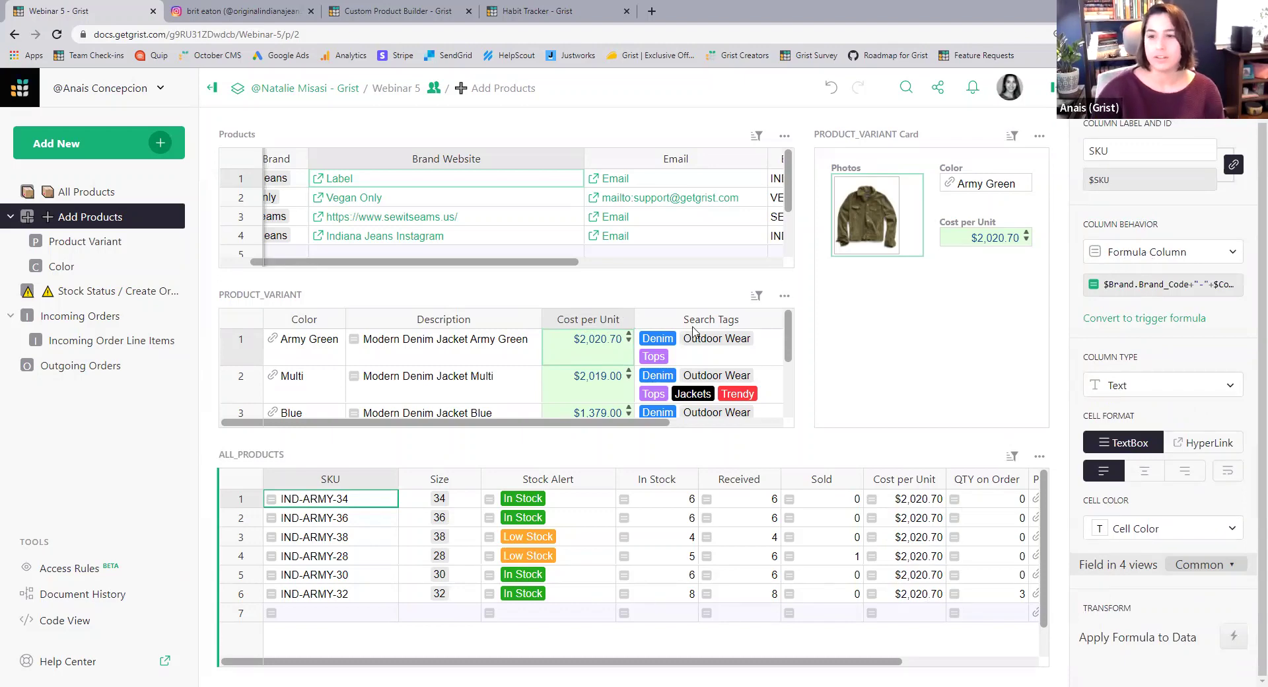
{"action": "left_click", "coordinate": [904, 521]}
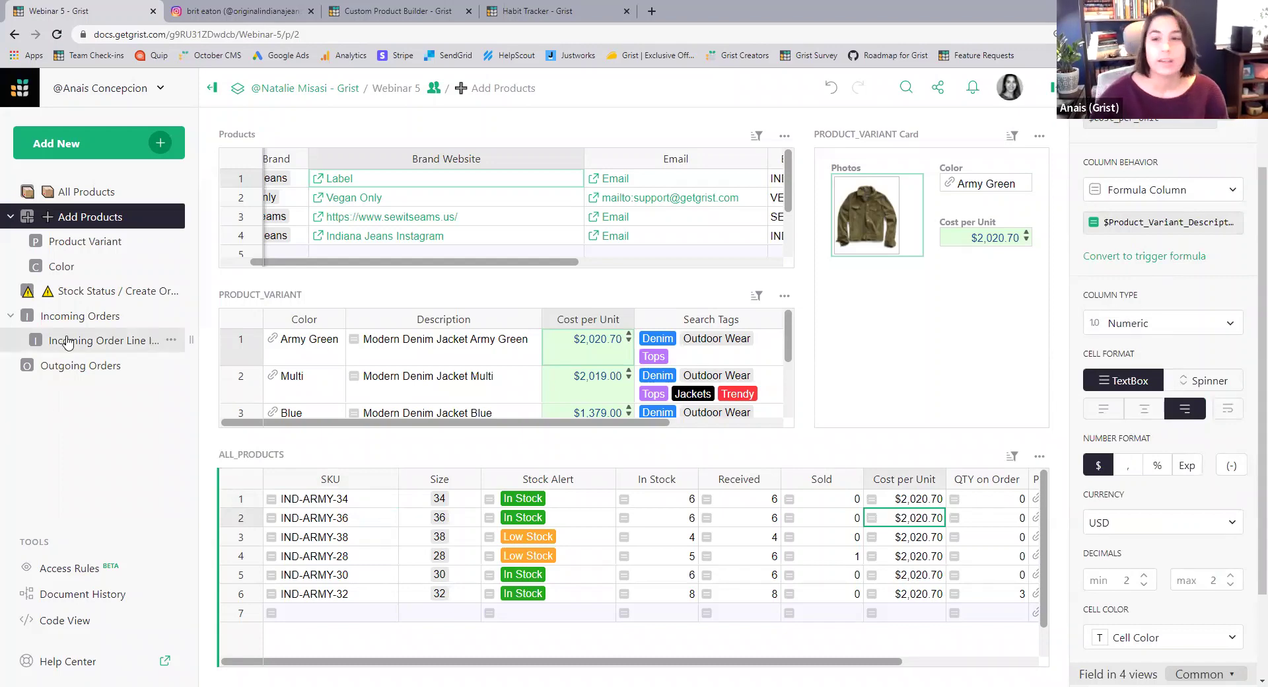
{"action": "left_click", "coordinate": [680, 522]}
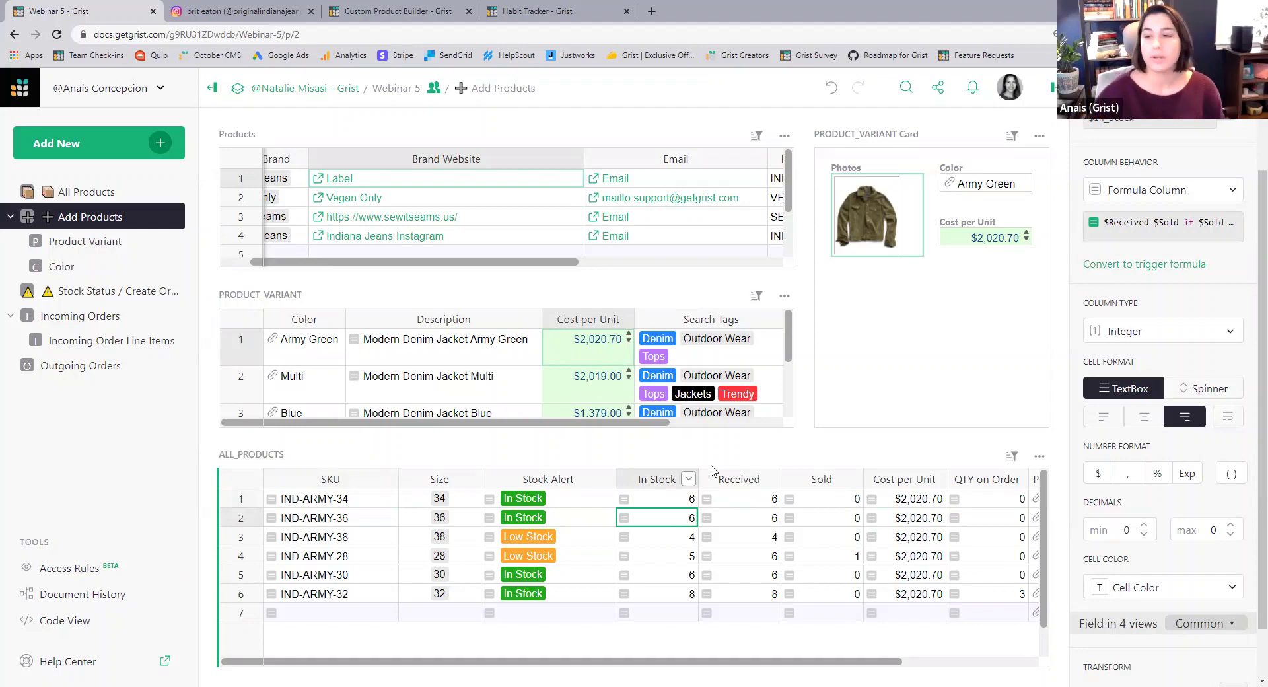
{"action": "left_click", "coordinate": [1098, 474]}
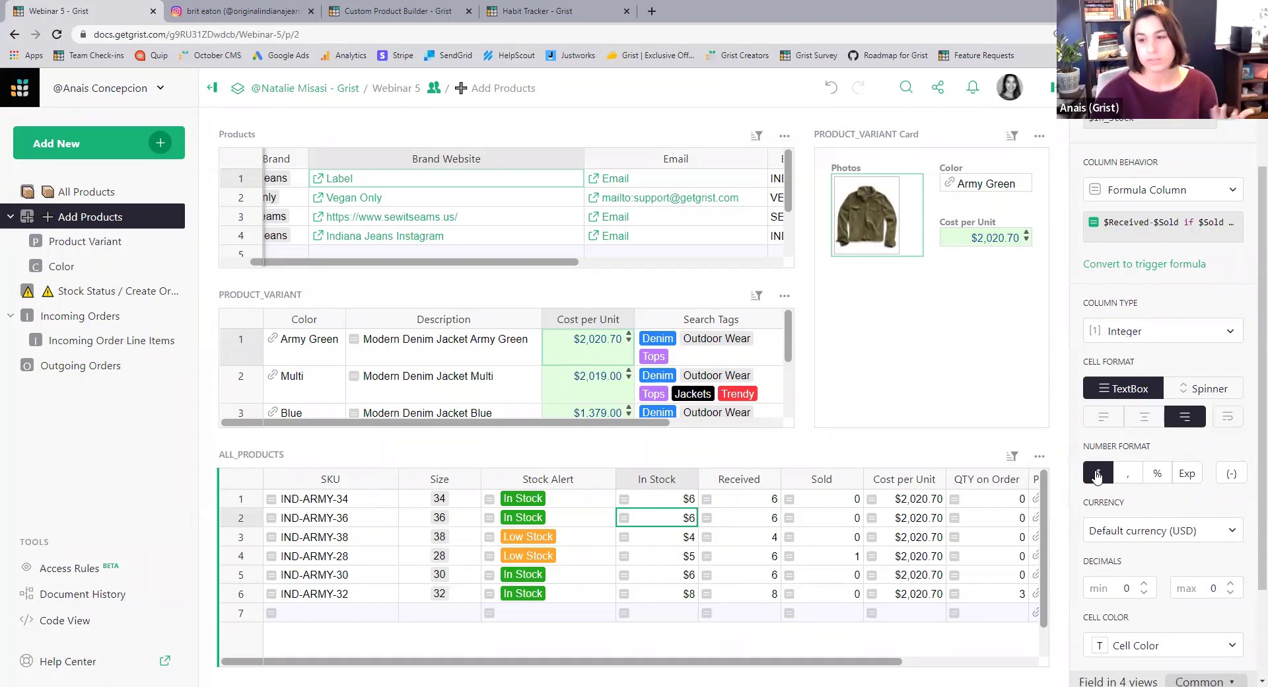
{"action": "left_click", "coordinate": [1098, 475]}
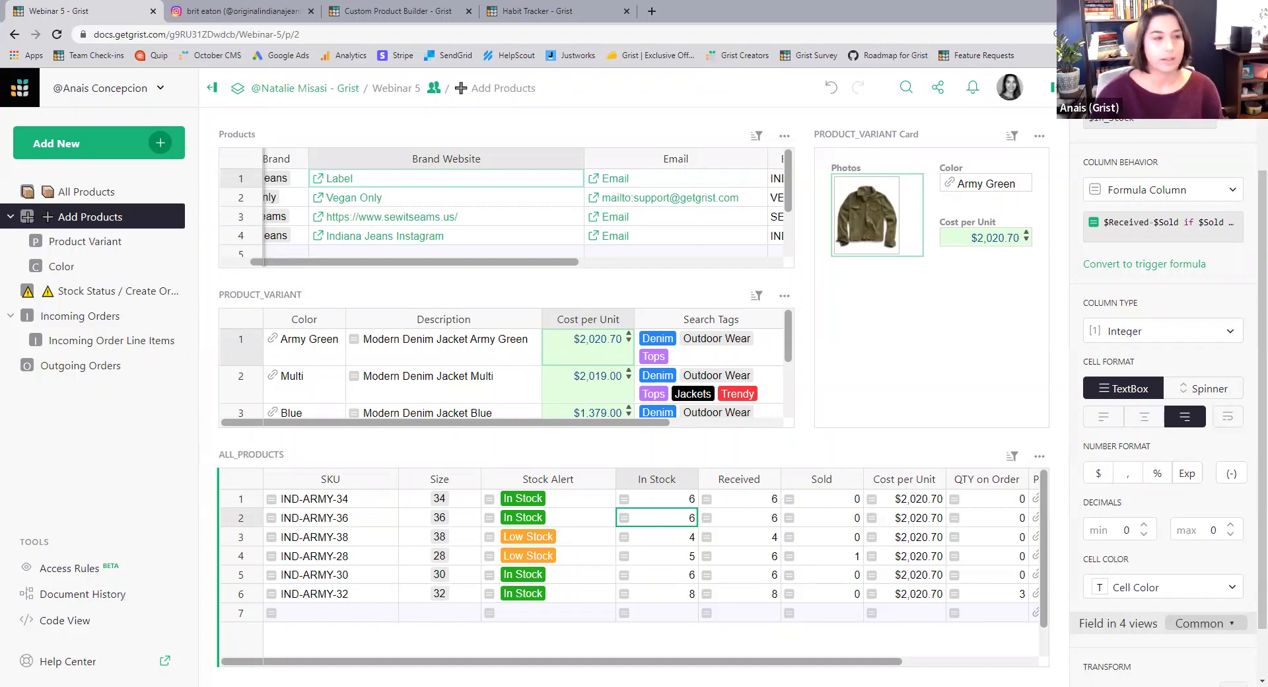
Open the Stock Status / Create Order page and view the date picker for the third order's Order Date without changing it
{"action": "left_click", "coordinate": [100, 291]}
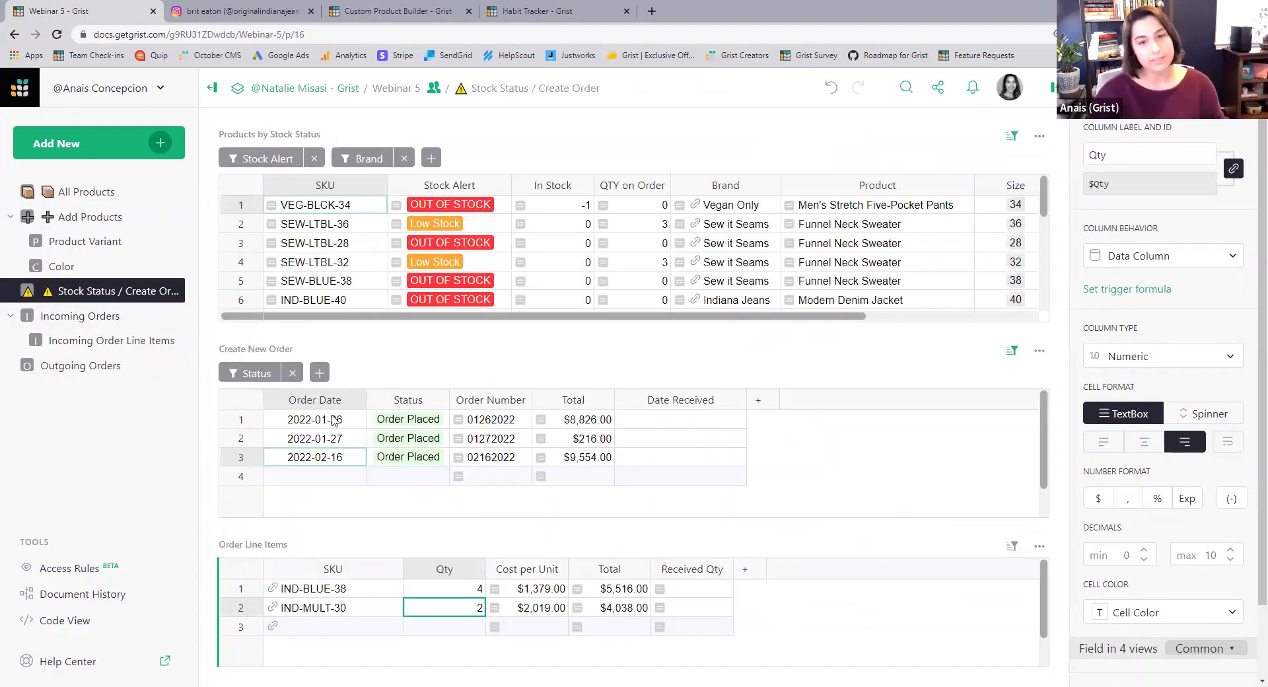
{"action": "left_click", "coordinate": [334, 479]}
{"action": "left_click", "coordinate": [323, 457]}
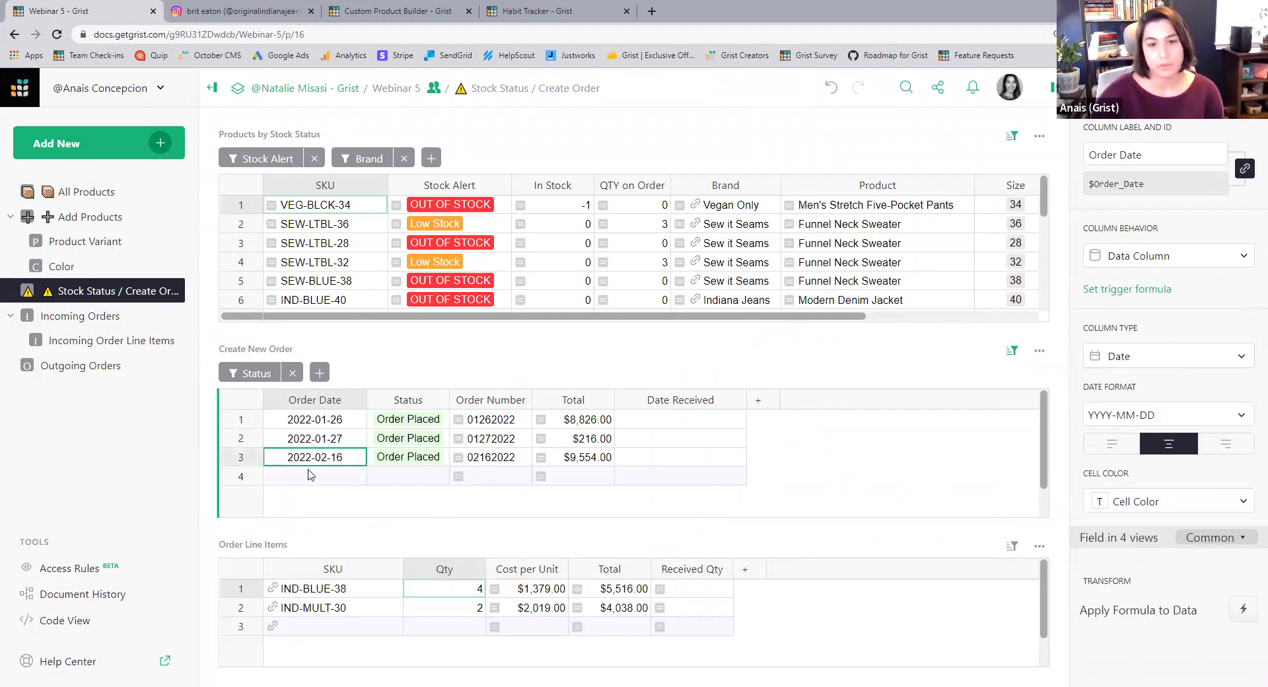
{"action": "double_click", "coordinate": [307, 458]}
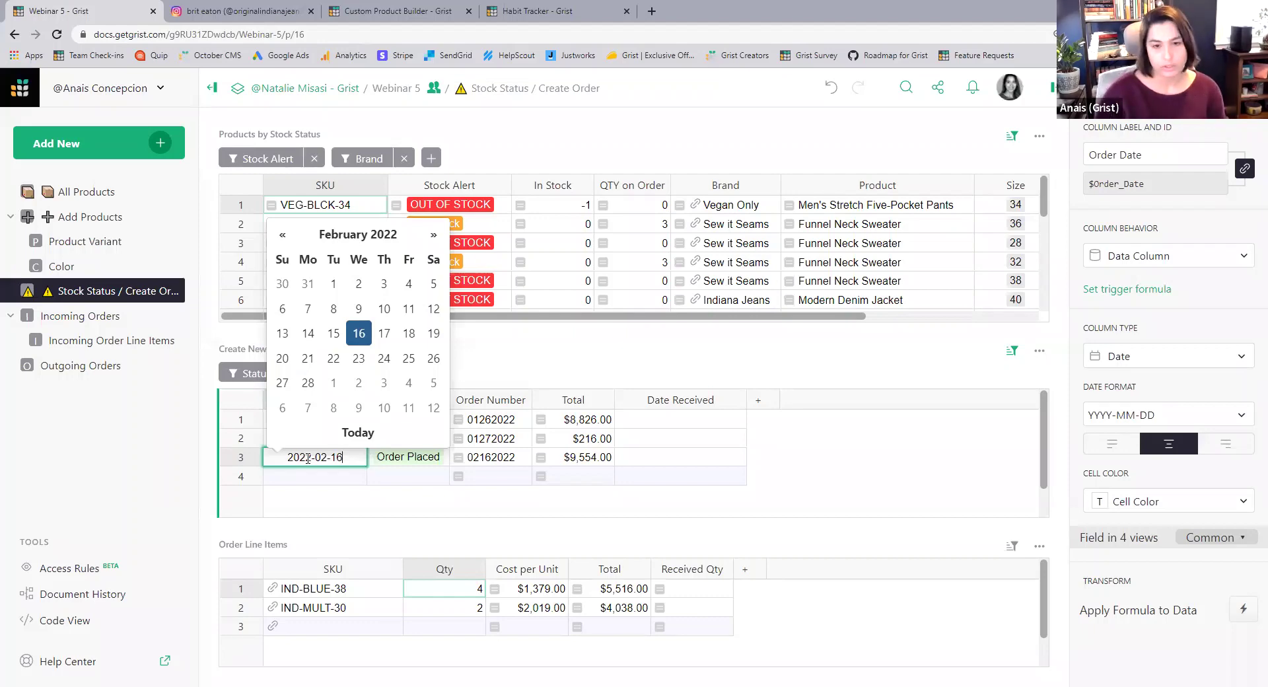
{"action": "key", "text": "Return"}
{"action": "left_click", "coordinate": [308, 458]}
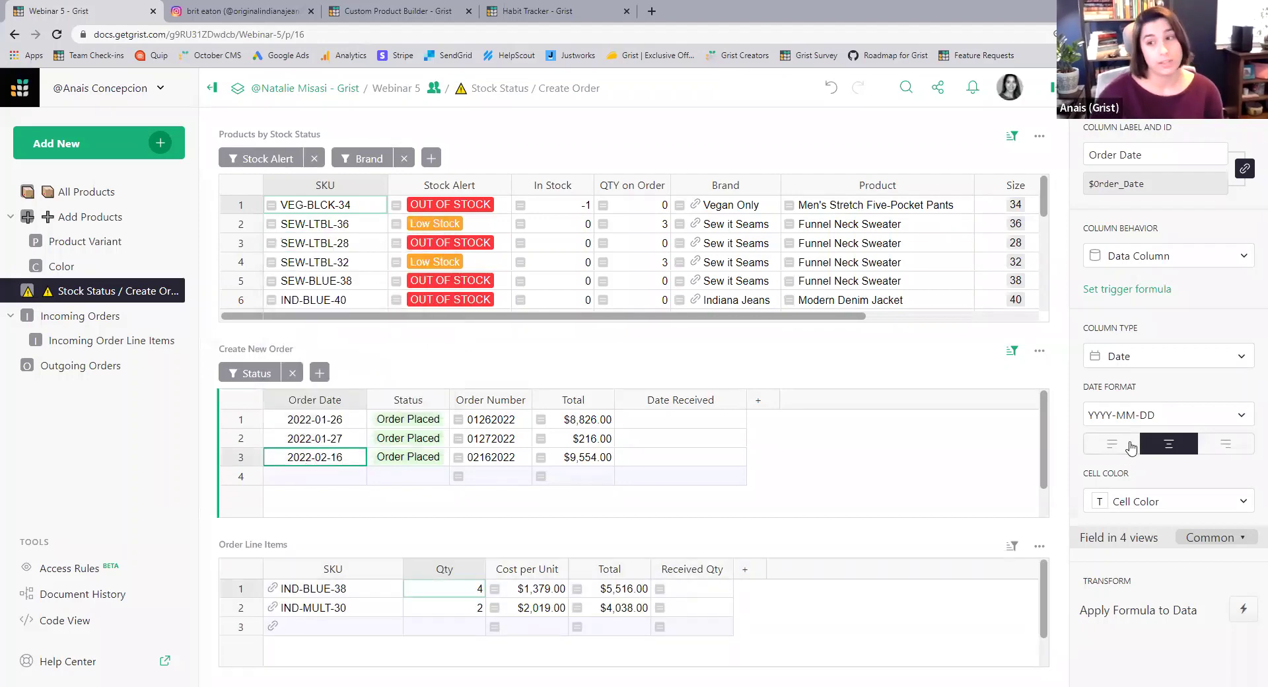
Try the MM-DD-YYYY, DD MMM YYYY and MM/DD/YY date formats on the Order Date column
{"action": "left_click", "coordinate": [1151, 417]}
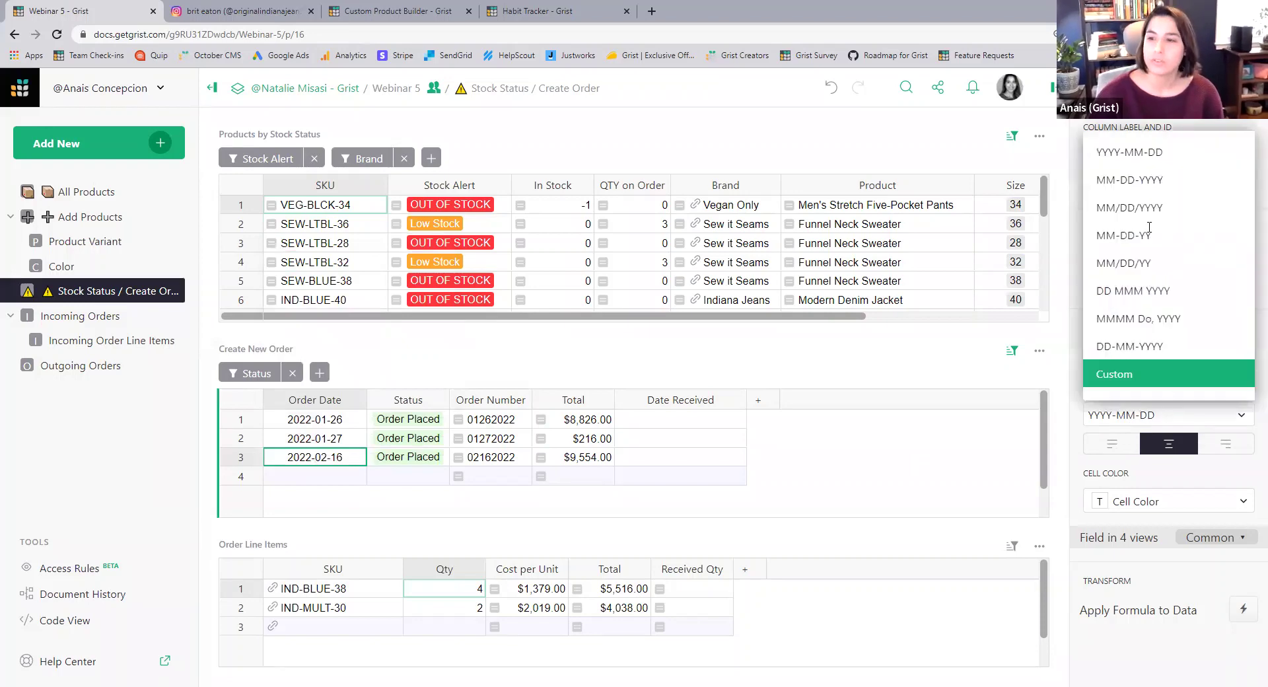
{"action": "left_click", "coordinate": [1140, 184]}
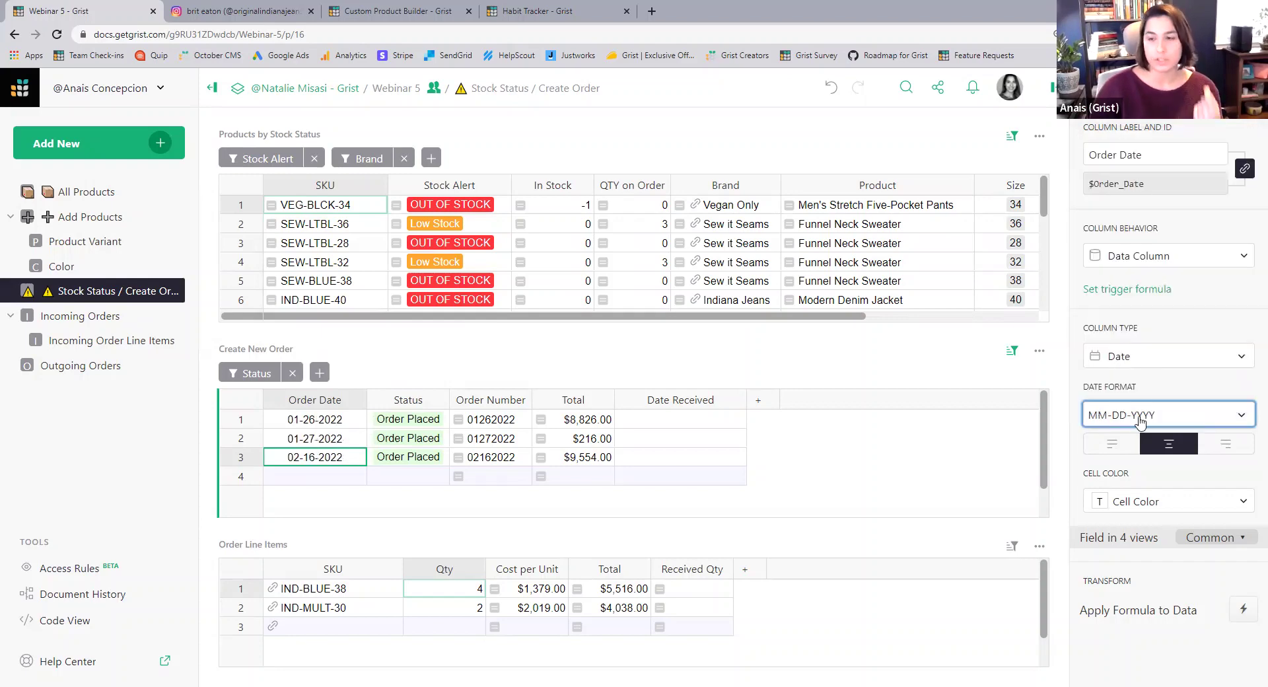
{"action": "left_click", "coordinate": [1138, 419]}
{"action": "left_click", "coordinate": [1154, 292]}
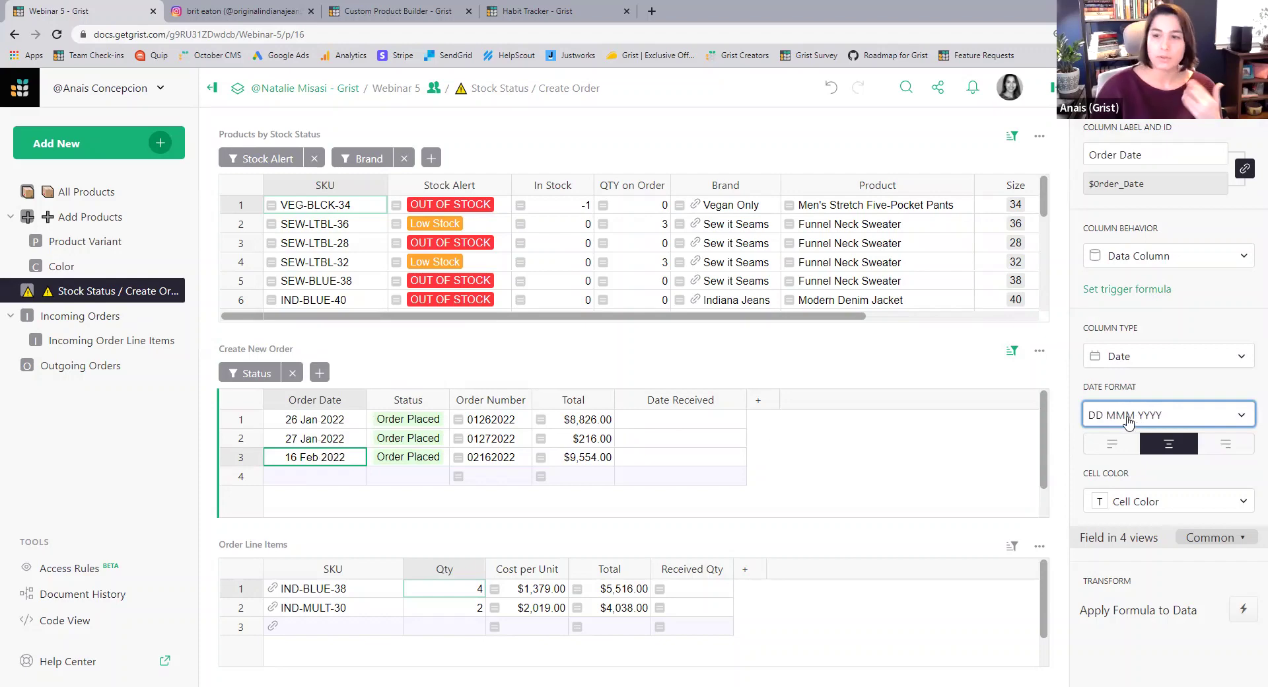
{"action": "left_click", "coordinate": [1128, 417]}
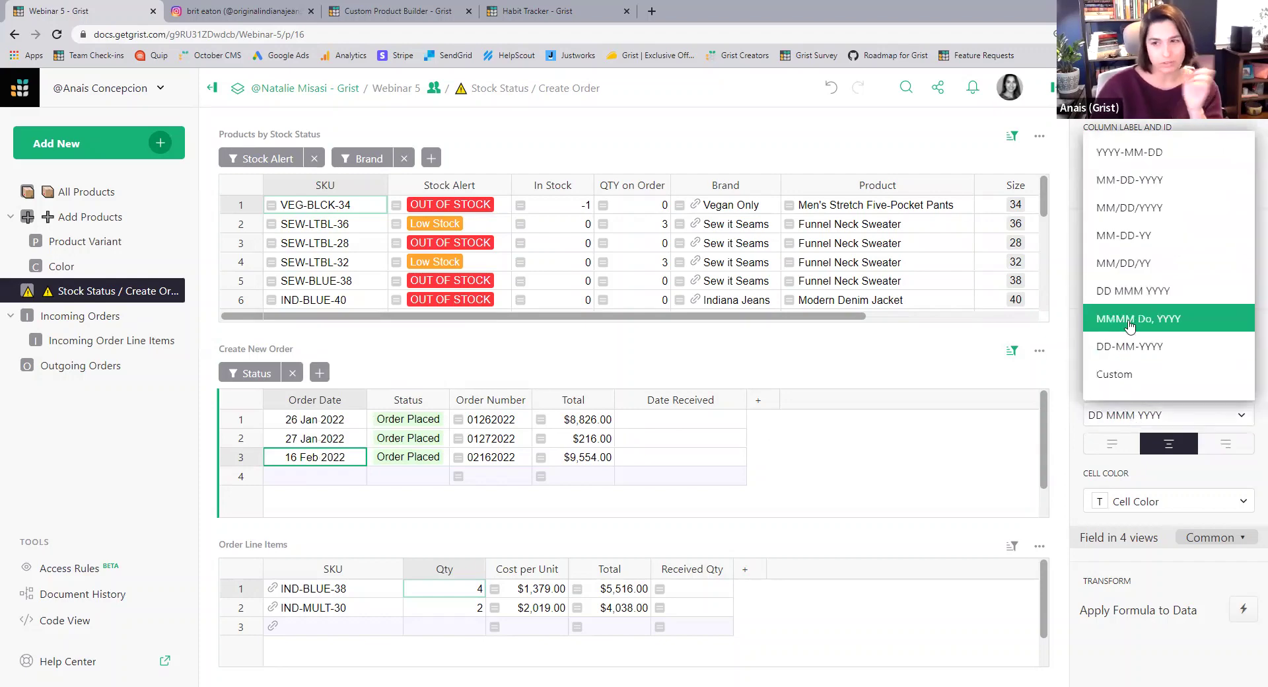
{"action": "left_click", "coordinate": [1106, 268]}
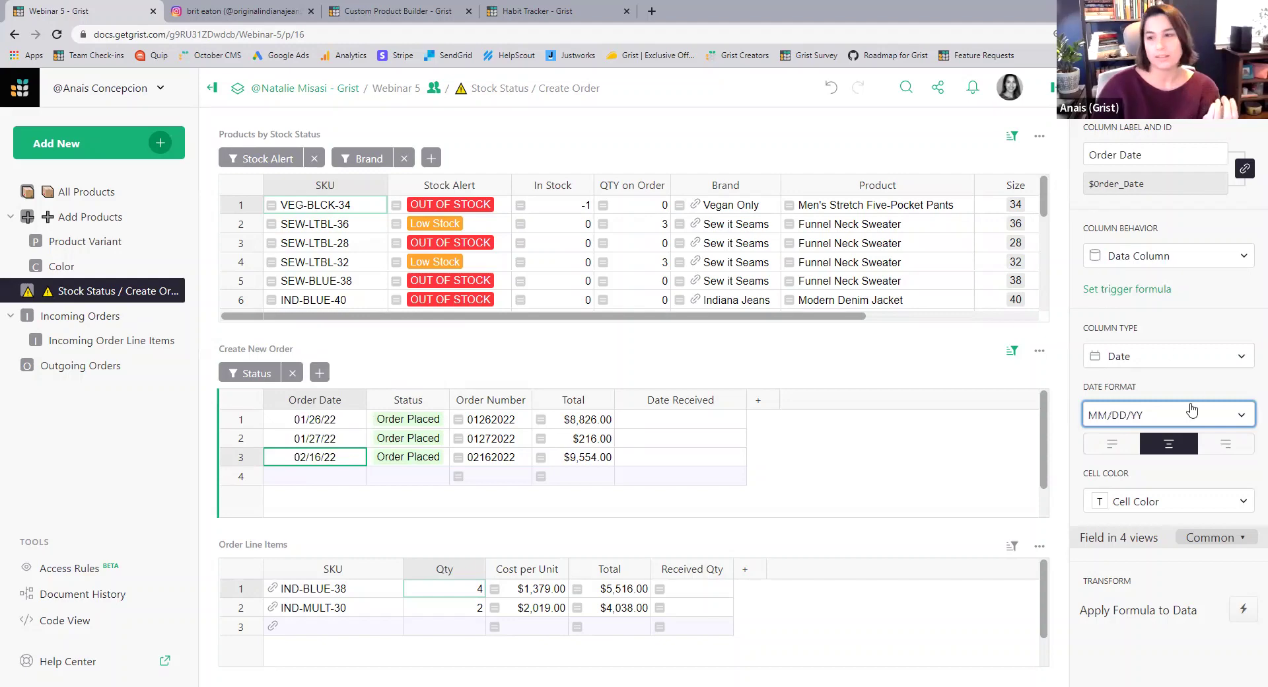
{"action": "left_click", "coordinate": [1191, 417]}
{"action": "left_click", "coordinate": [1154, 315]}
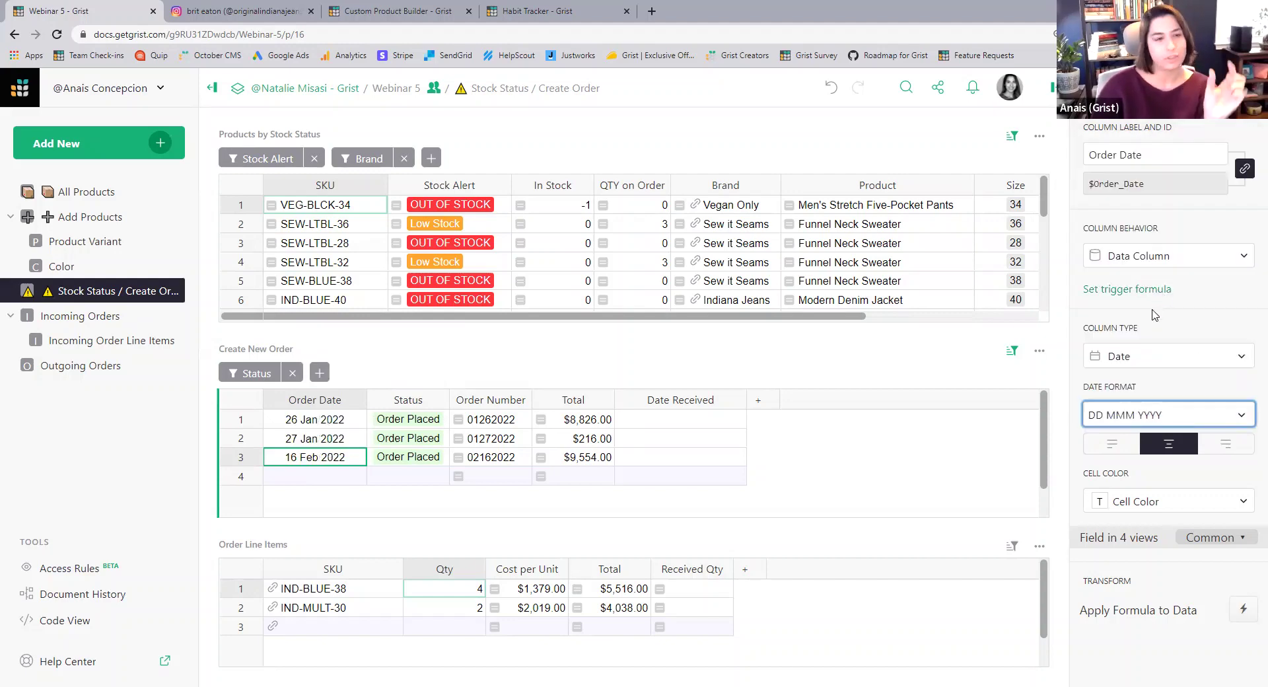
Set the Order Date format to MMMM Do, YYYY, and customize the pattern to MMM Do, YY
{"action": "left_click", "coordinate": [1169, 415]}
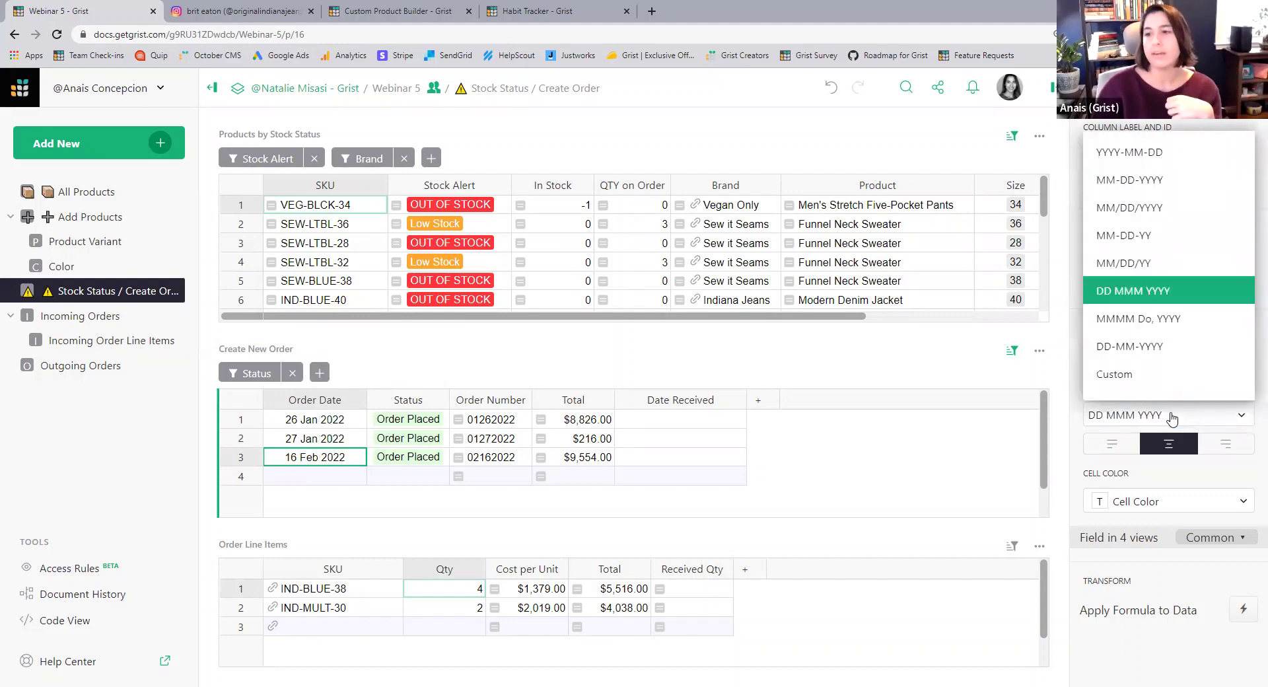
{"action": "left_click", "coordinate": [1153, 323]}
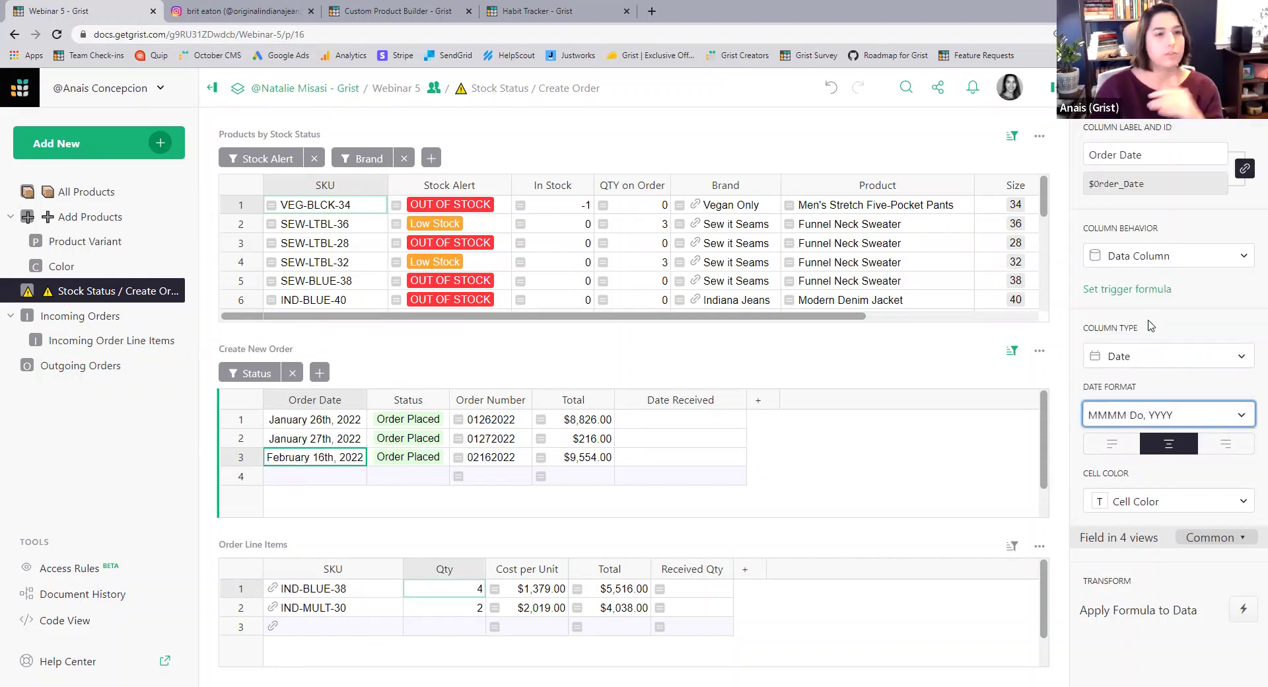
{"action": "left_click", "coordinate": [1143, 415]}
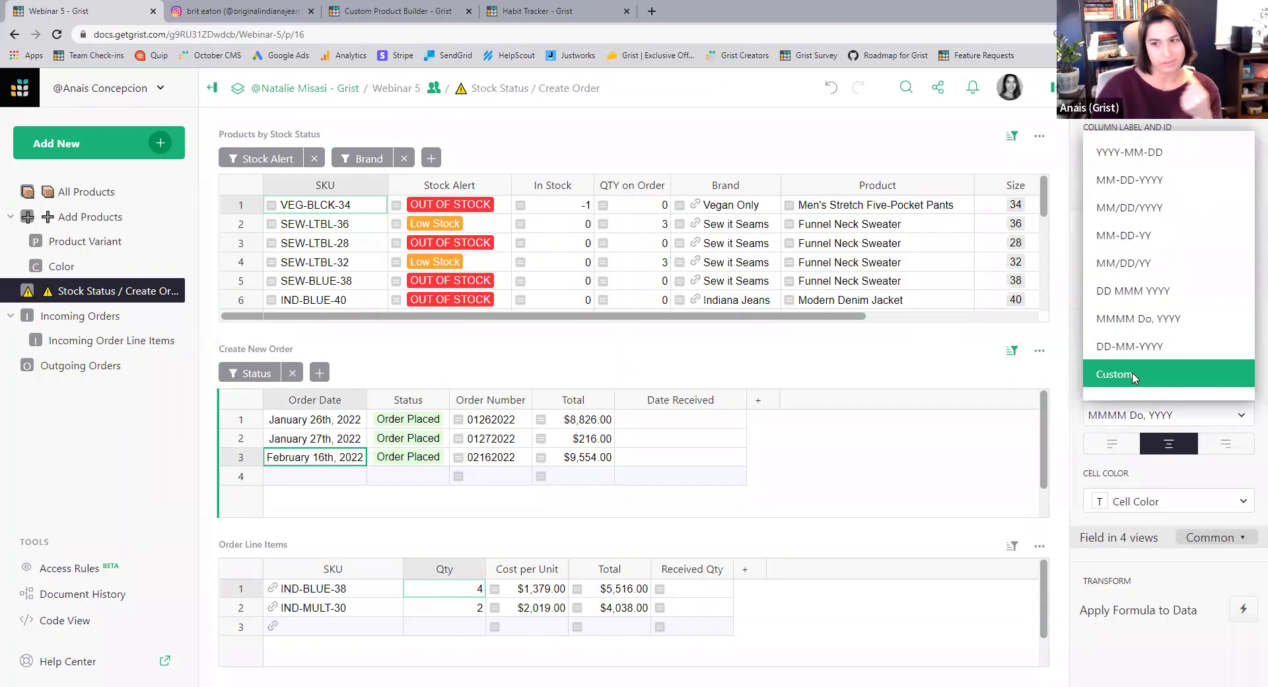
{"action": "left_click", "coordinate": [1134, 378]}
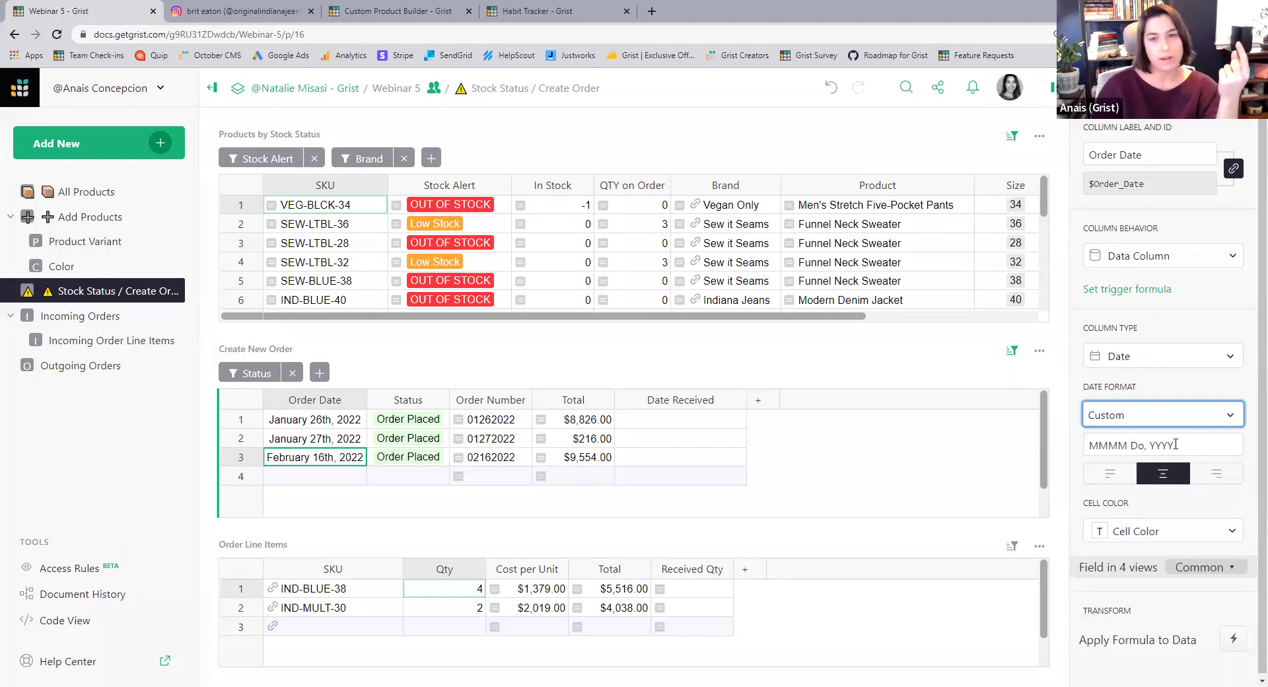
{"action": "left_click", "coordinate": [1182, 444]}
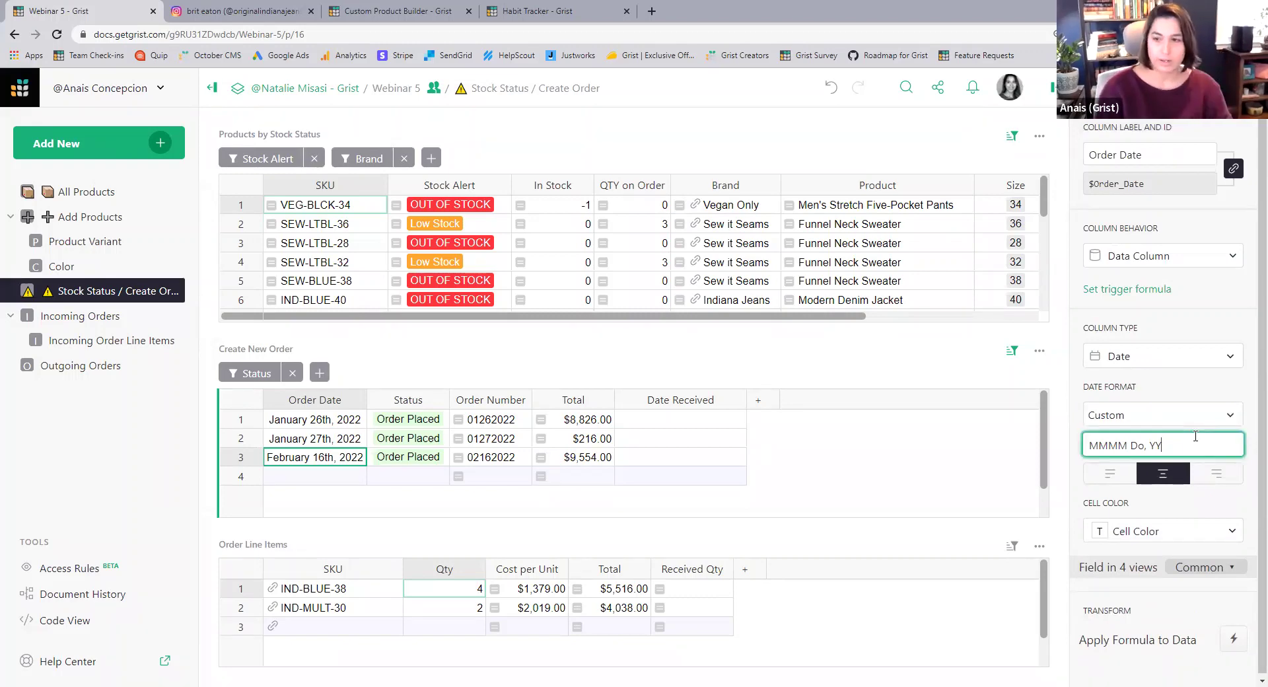
{"action": "key", "text": "BackSpace"}
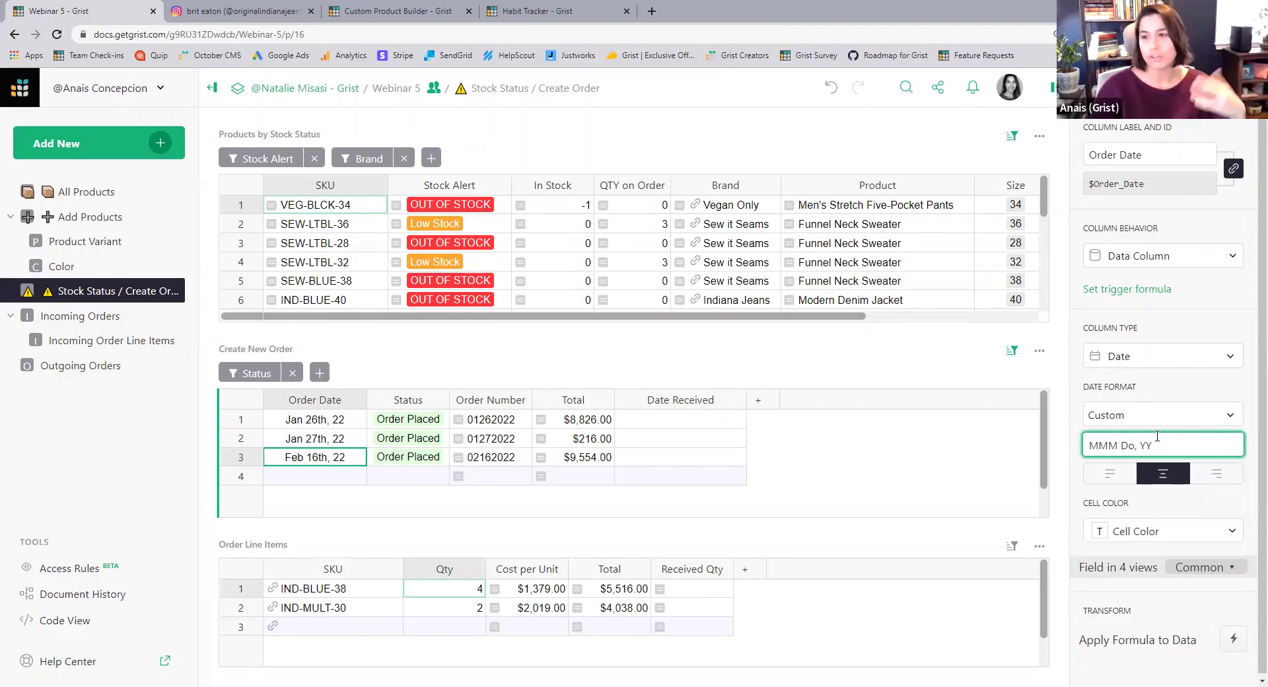
{"action": "left_click", "coordinate": [1160, 416]}
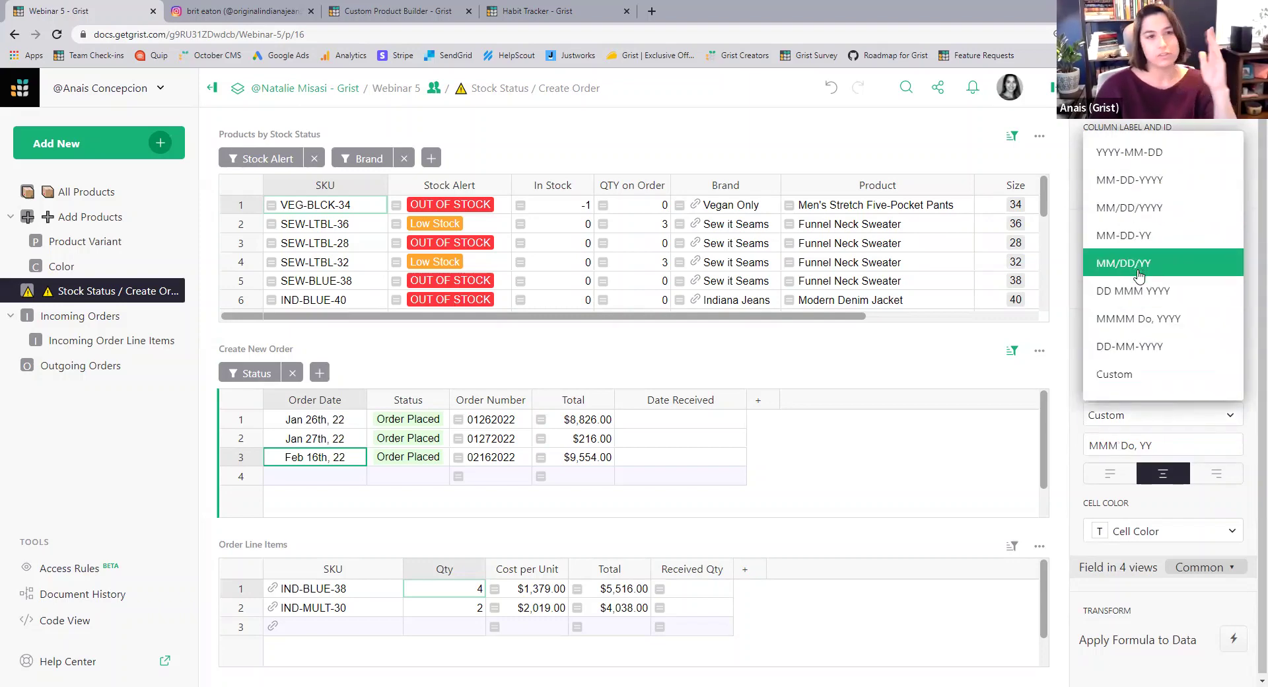
{"action": "left_click", "coordinate": [1195, 448]}
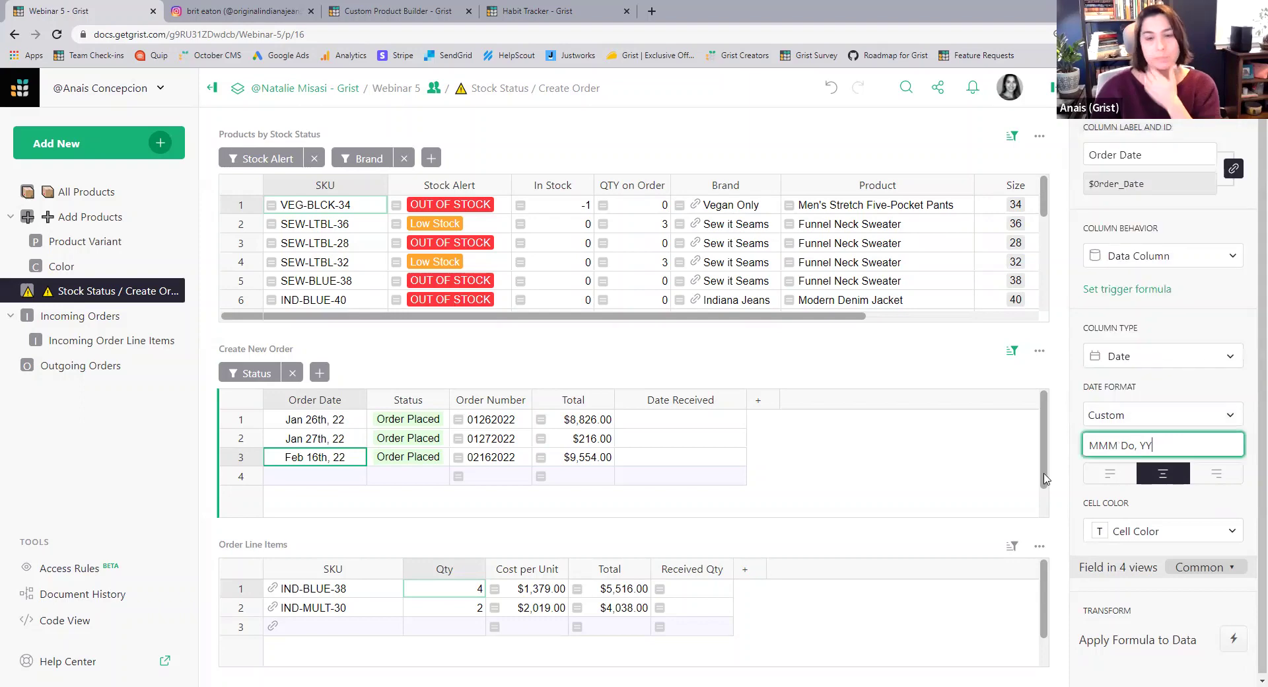
Right-align the Order Date column after trying the other alignments, and color its cells with fill #CCFEFE and text #0C686A
{"action": "left_click", "coordinate": [1105, 477]}
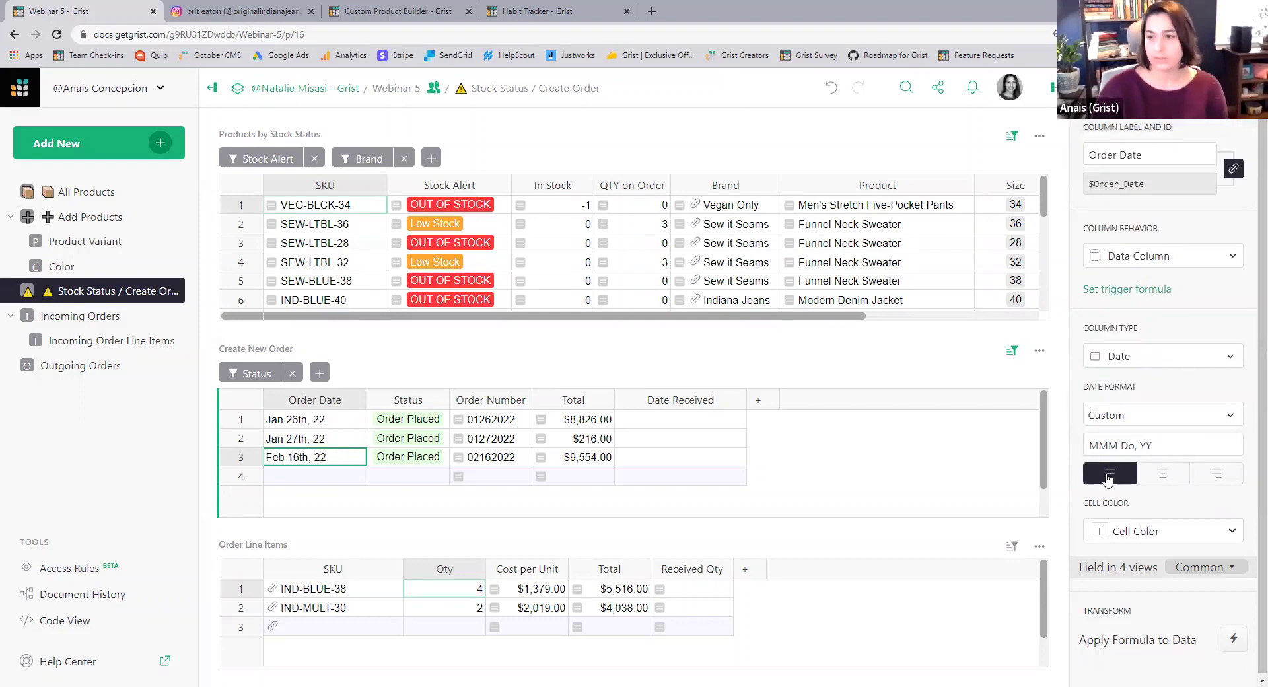
{"action": "left_click", "coordinate": [1160, 478]}
{"action": "left_click", "coordinate": [1215, 475]}
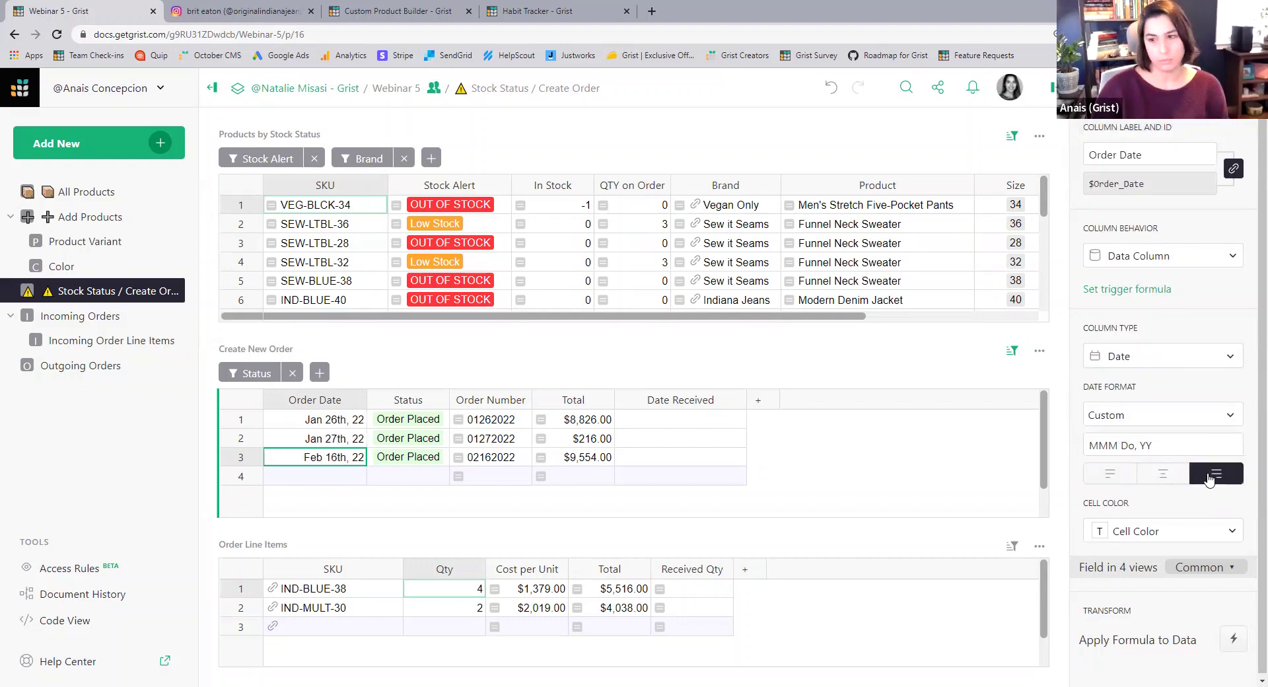
{"action": "left_click", "coordinate": [1156, 532]}
{"action": "left_click", "coordinate": [1162, 367]}
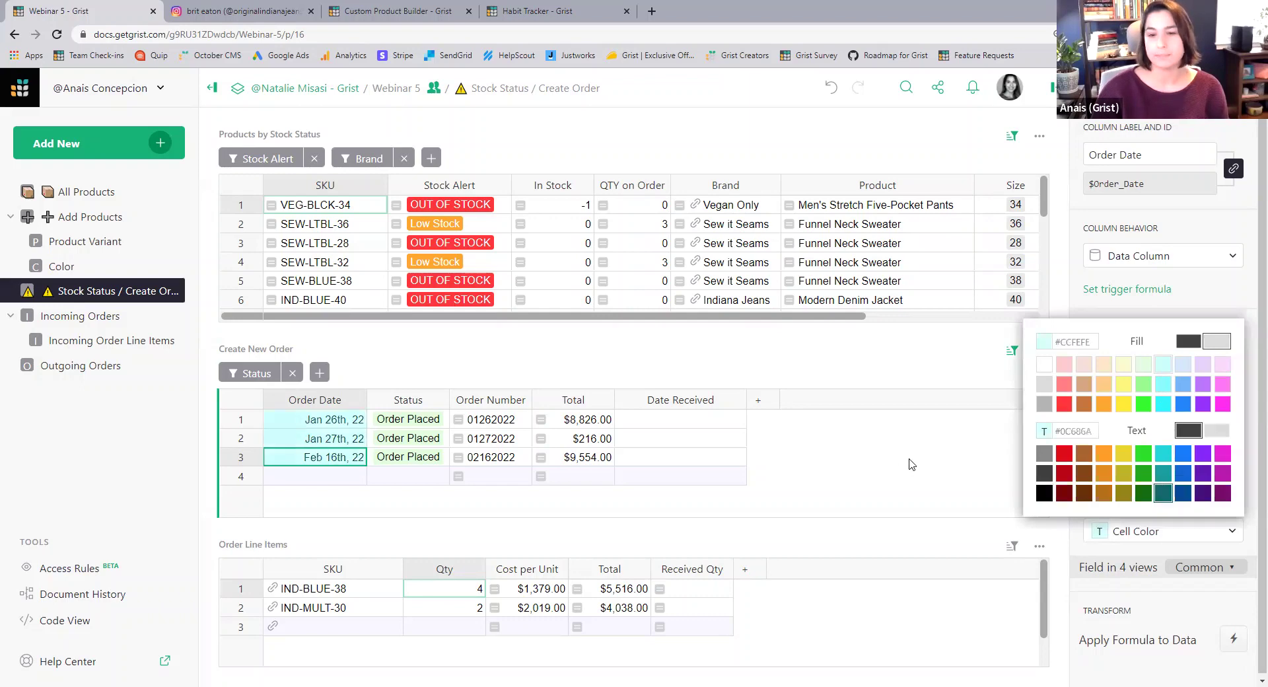
{"action": "left_click", "coordinate": [910, 462]}
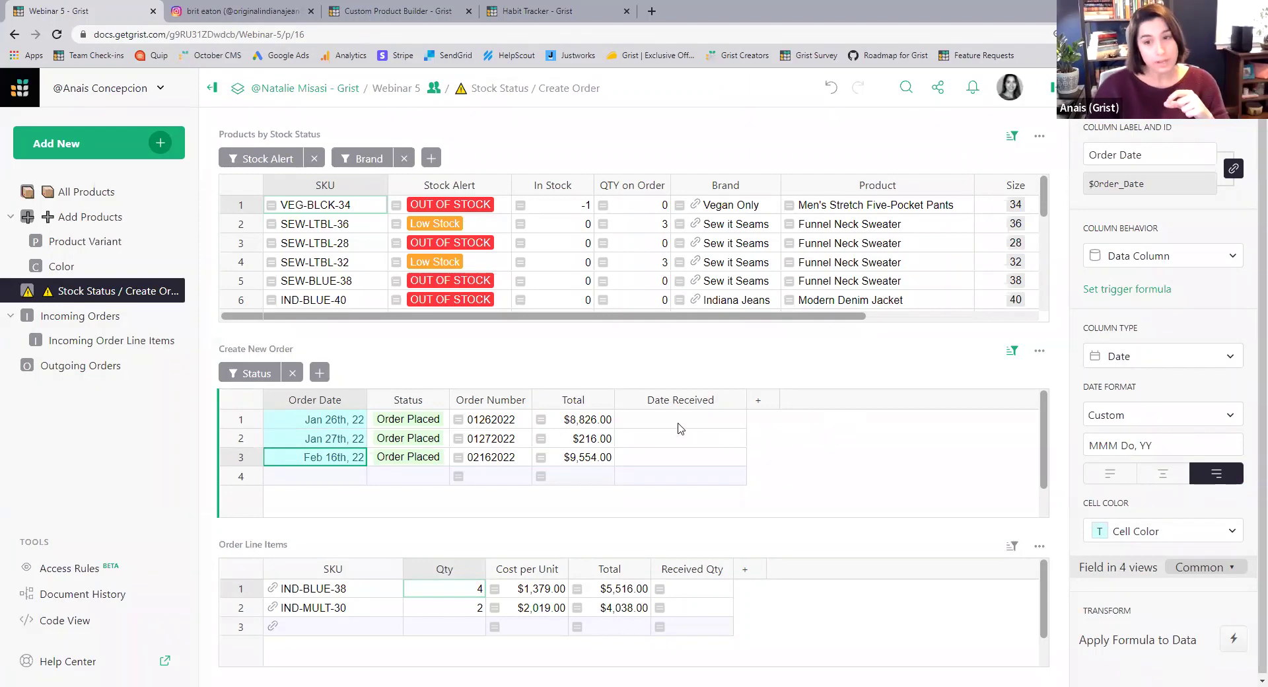
Inspect the trigger formula of the Date Received column, and set the first order's Status to Received
{"action": "left_click", "coordinate": [681, 423]}
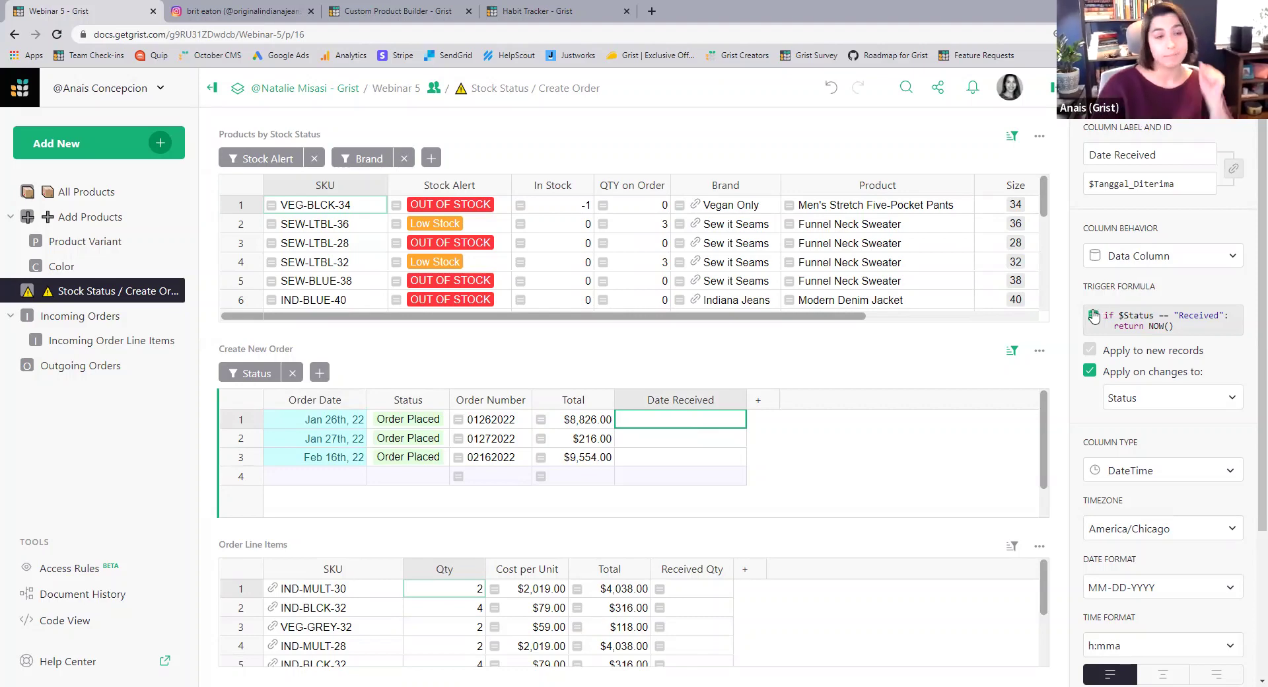
{"action": "left_click", "coordinate": [1159, 328]}
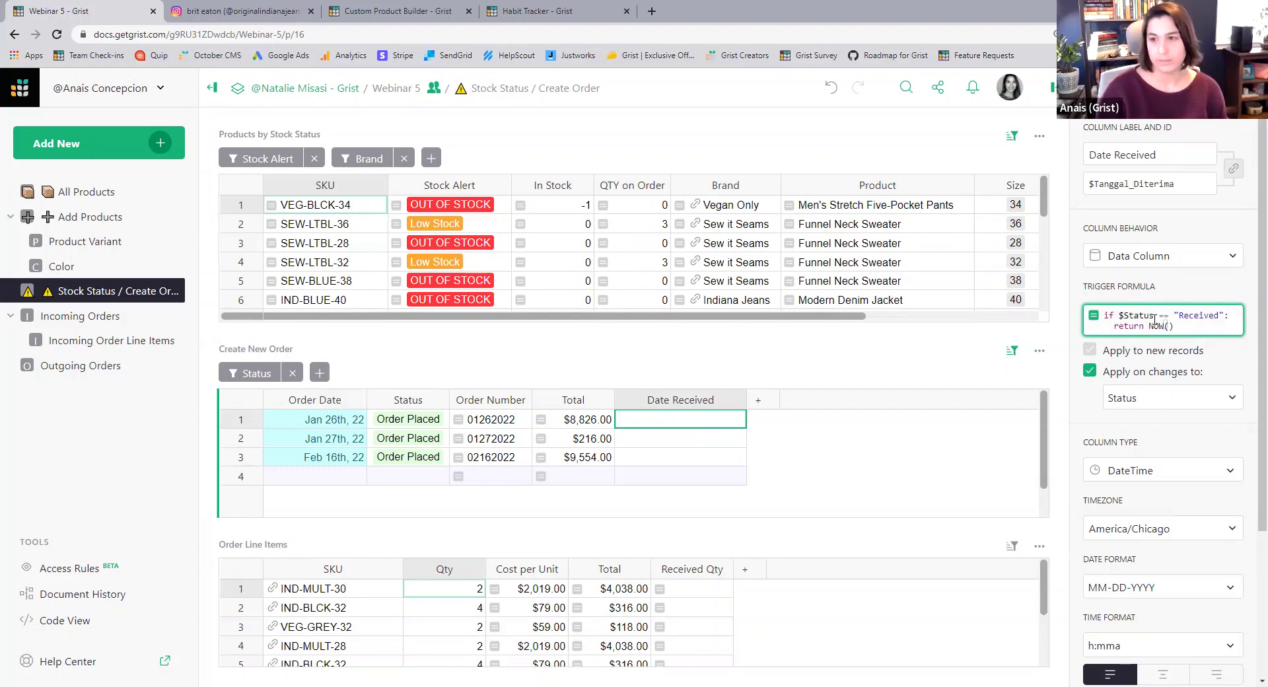
{"action": "left_click", "coordinate": [423, 423]}
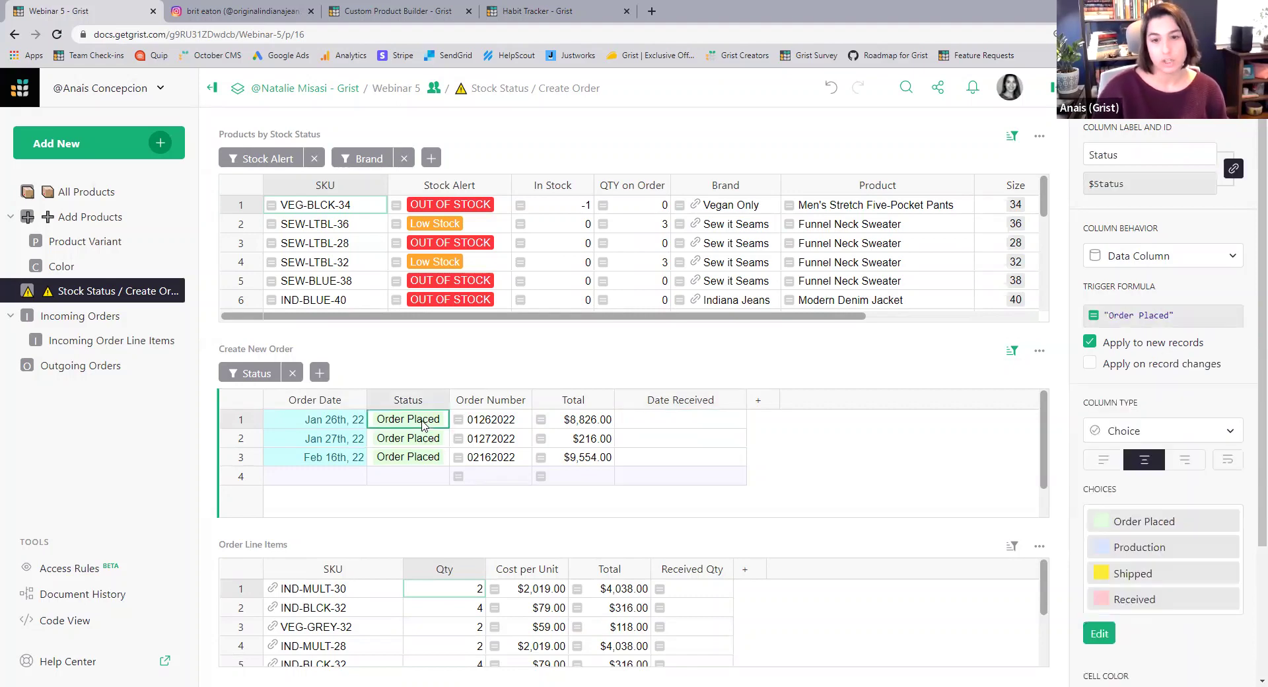
{"action": "double_click", "coordinate": [423, 424]}
{"action": "left_click", "coordinate": [410, 546]}
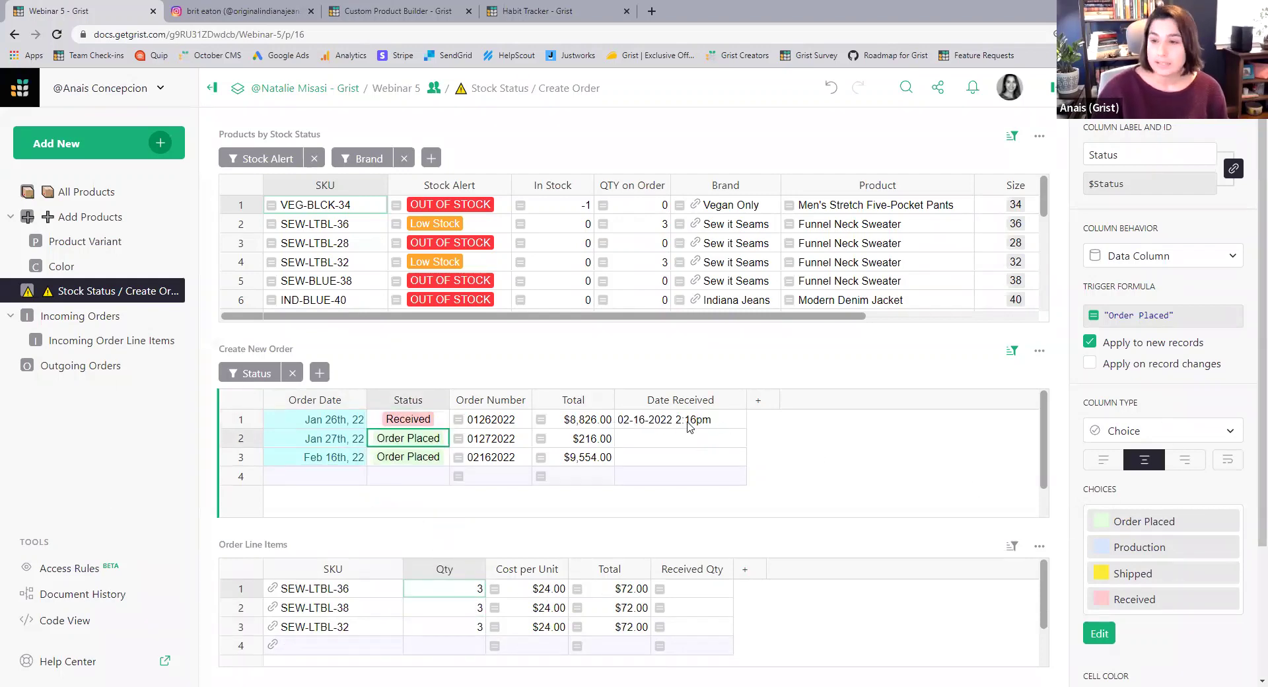
Examine the timezone and time format options of the Date Received column without changing them
{"action": "left_click", "coordinate": [724, 419]}
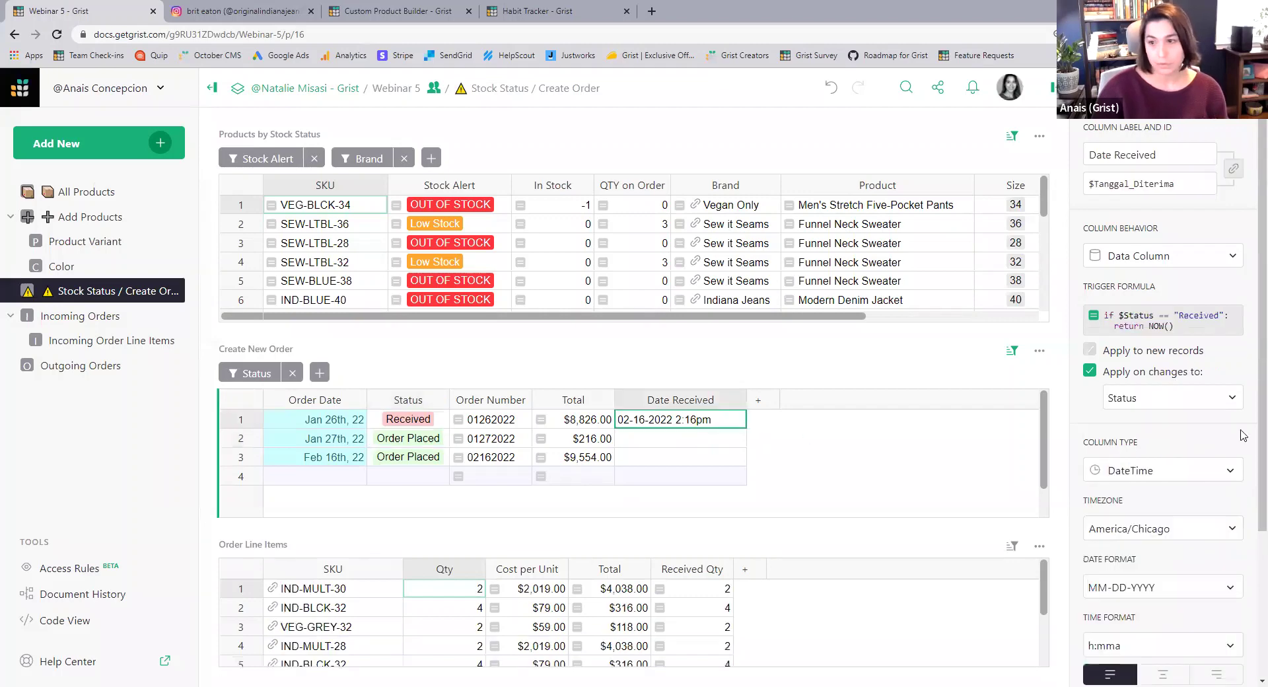
{"action": "scroll", "coordinate": [1157, 415], "scroll_direction": "down", "scroll_amount": 1}
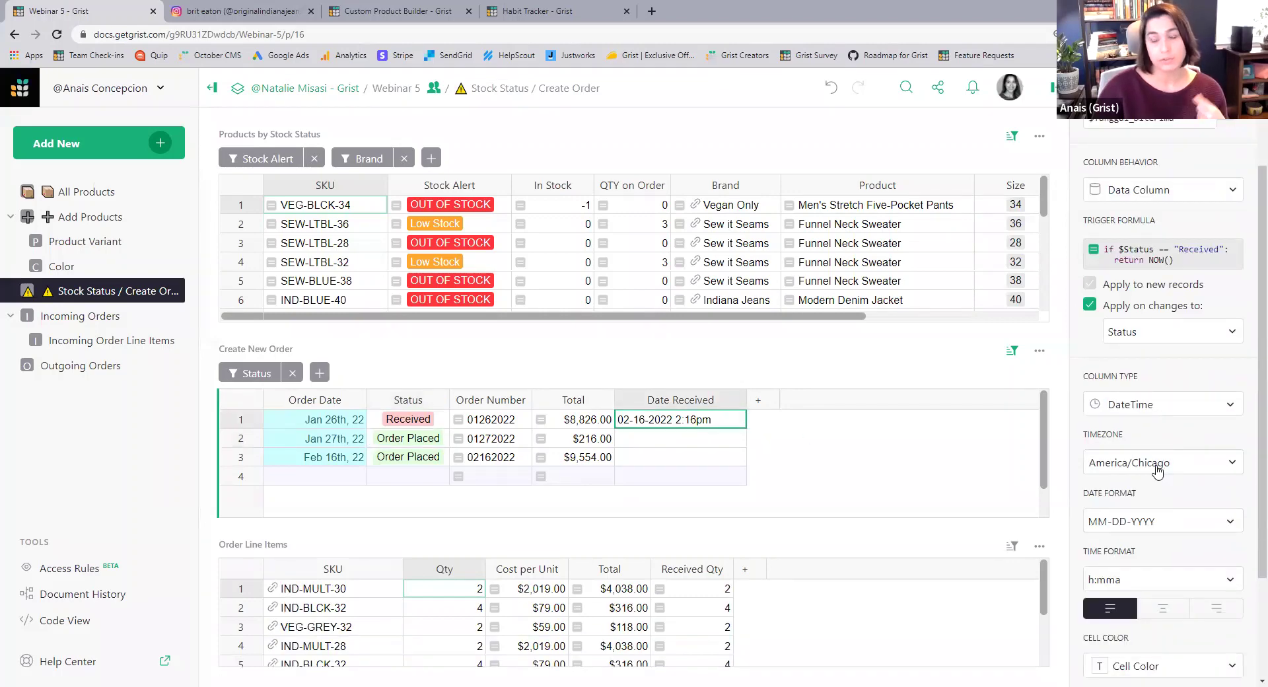
{"action": "left_click", "coordinate": [1157, 466]}
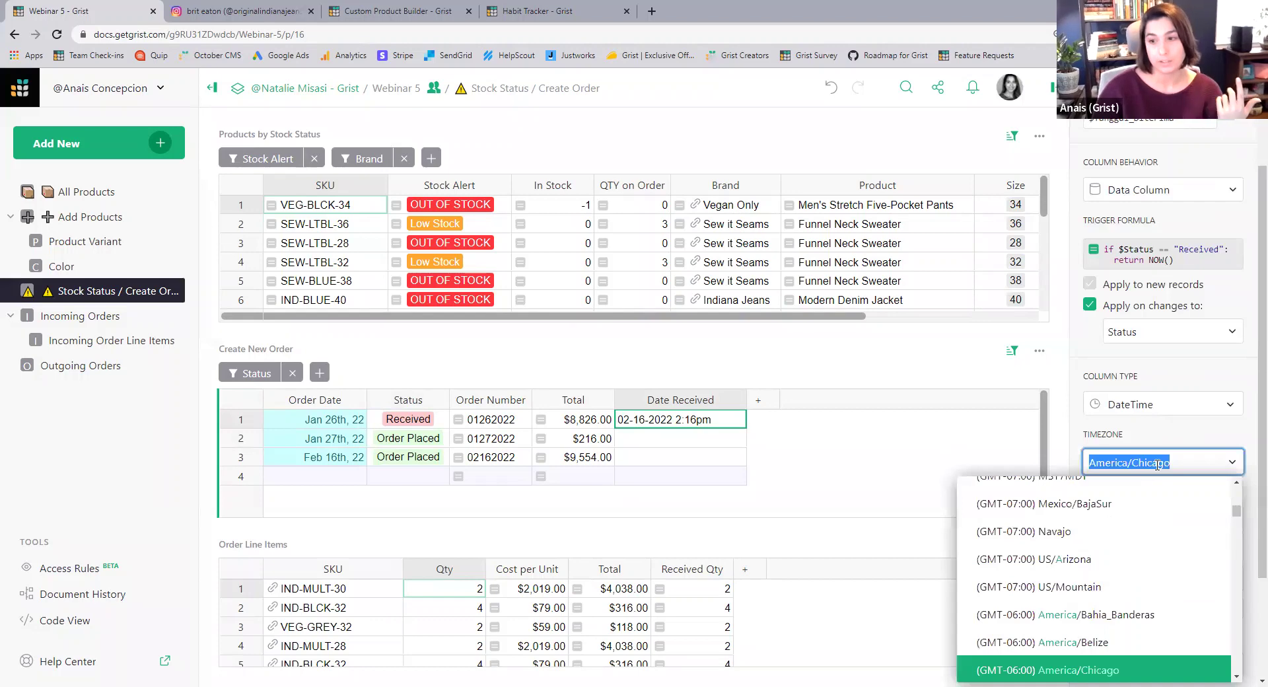
{"action": "left_click", "coordinate": [1168, 440]}
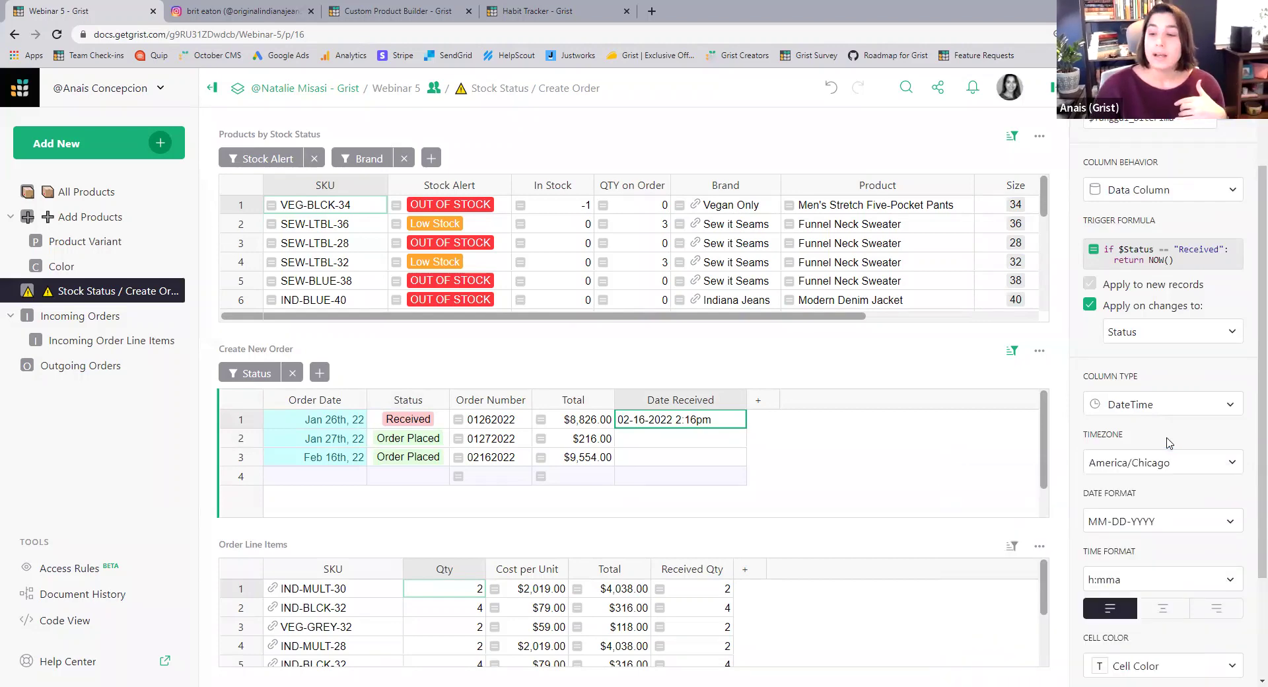
{"action": "scroll", "coordinate": [1168, 443], "scroll_direction": "down", "scroll_amount": 1}
{"action": "left_click", "coordinate": [1138, 515]}
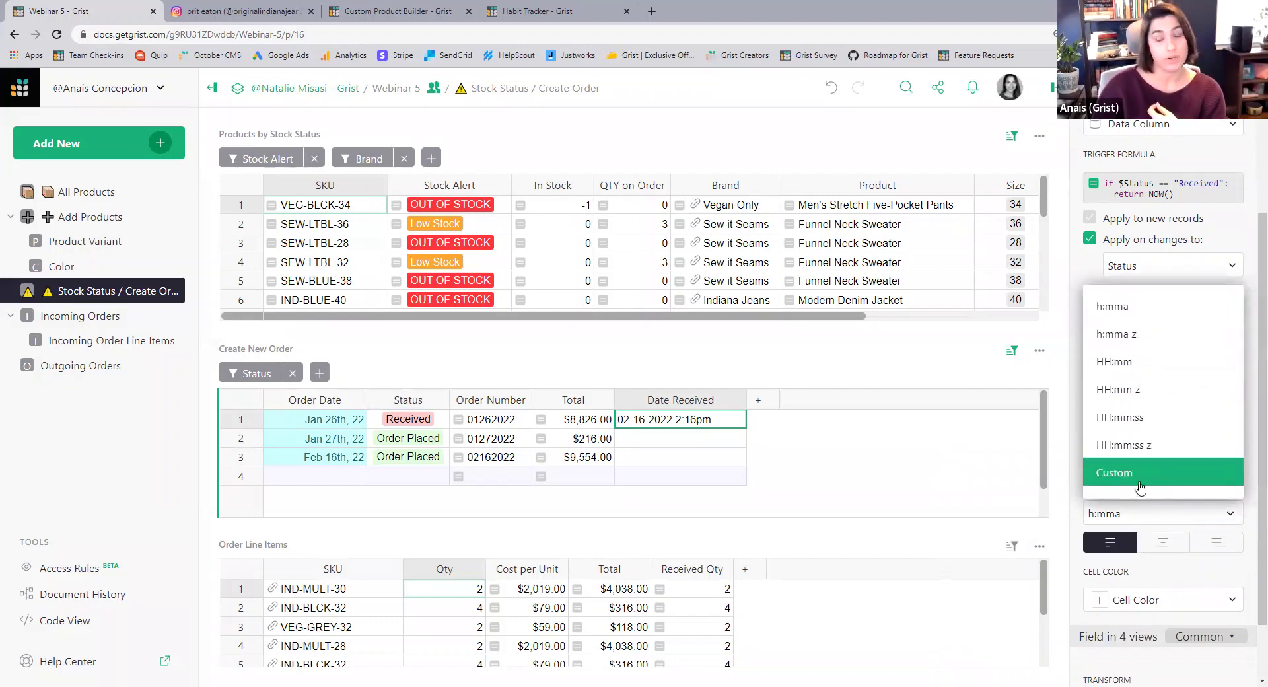
{"action": "left_click", "coordinate": [994, 406]}
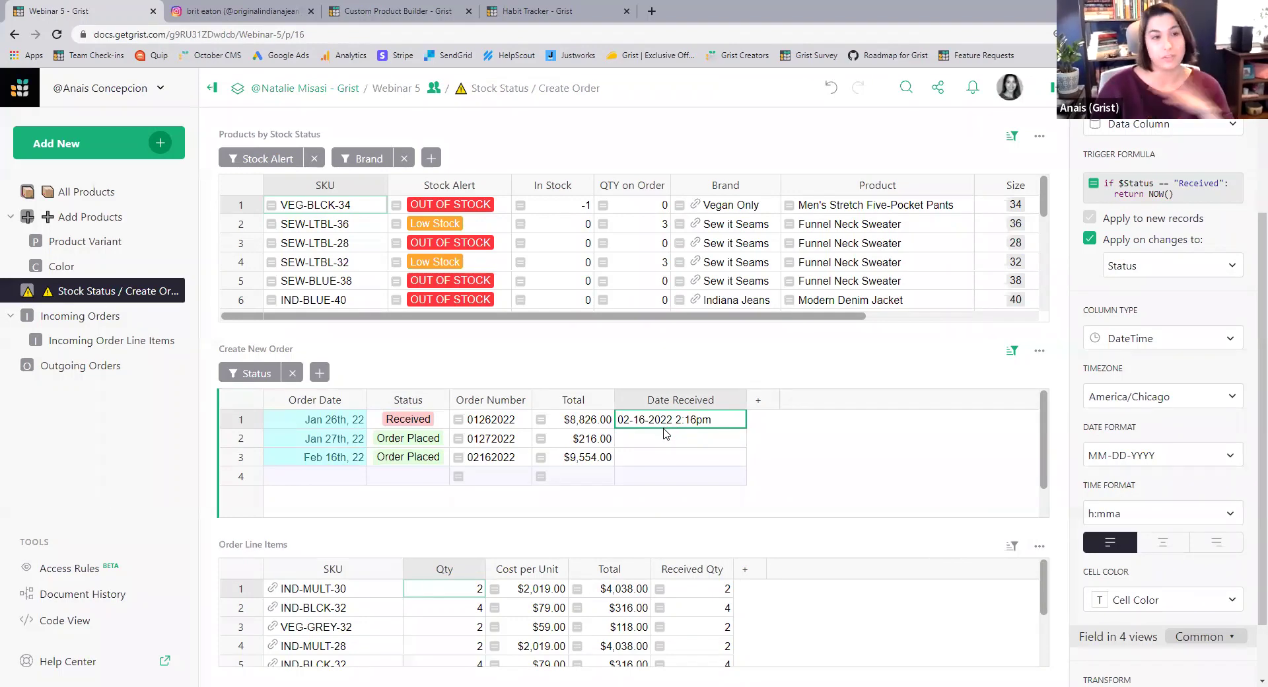
Review the time zone, locale and currency options in the document settings, and close them without saving
{"action": "left_click", "coordinate": [1010, 92]}
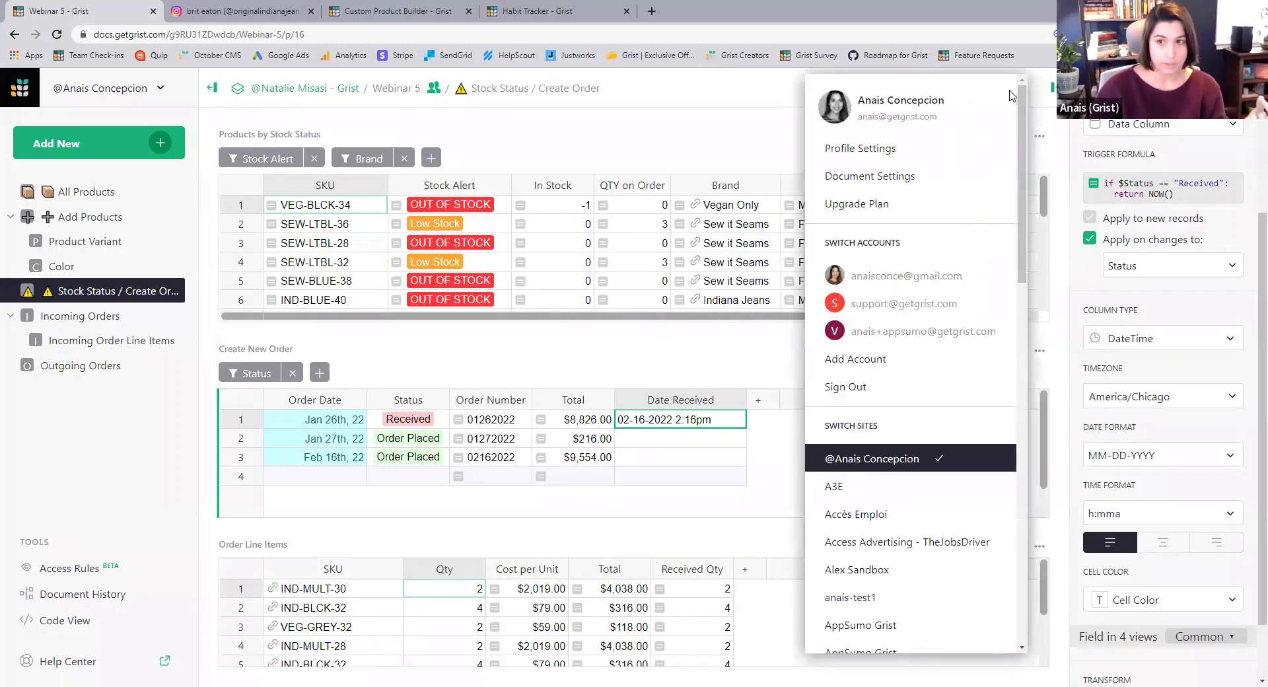
{"action": "left_click", "coordinate": [929, 176]}
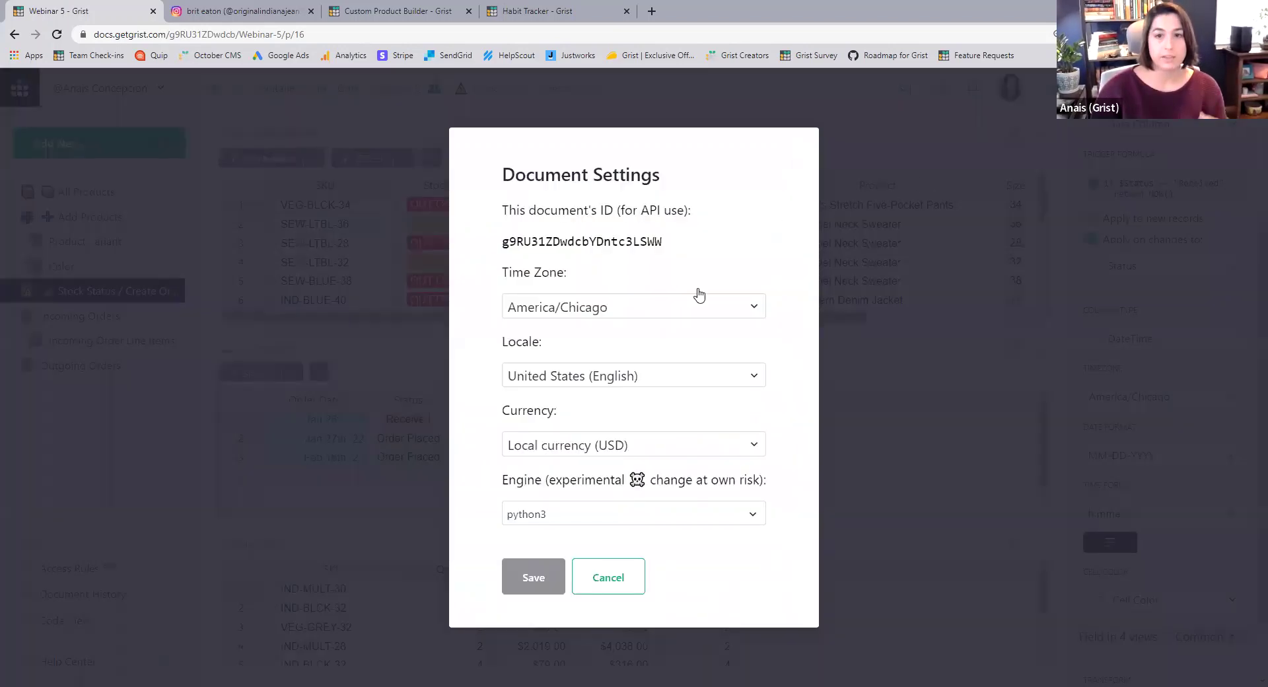
{"action": "left_click", "coordinate": [562, 308]}
{"action": "left_click", "coordinate": [644, 267]}
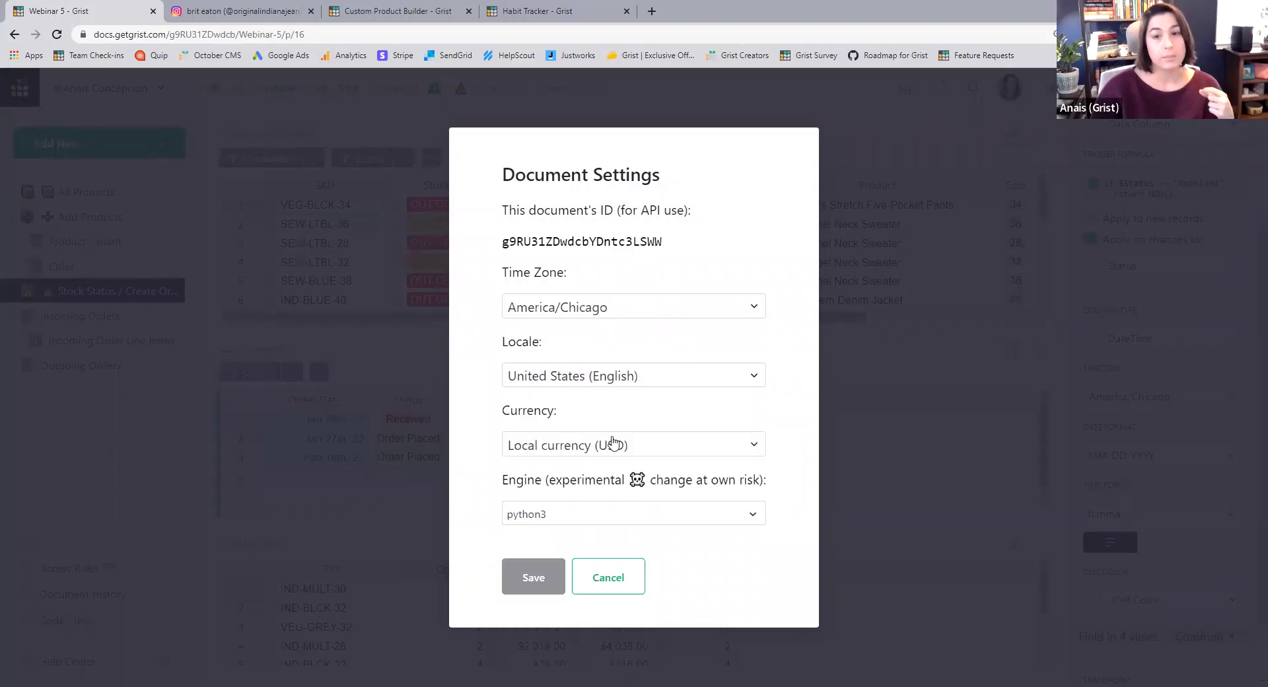
{"action": "left_click", "coordinate": [629, 376]}
{"action": "left_click", "coordinate": [636, 345]}
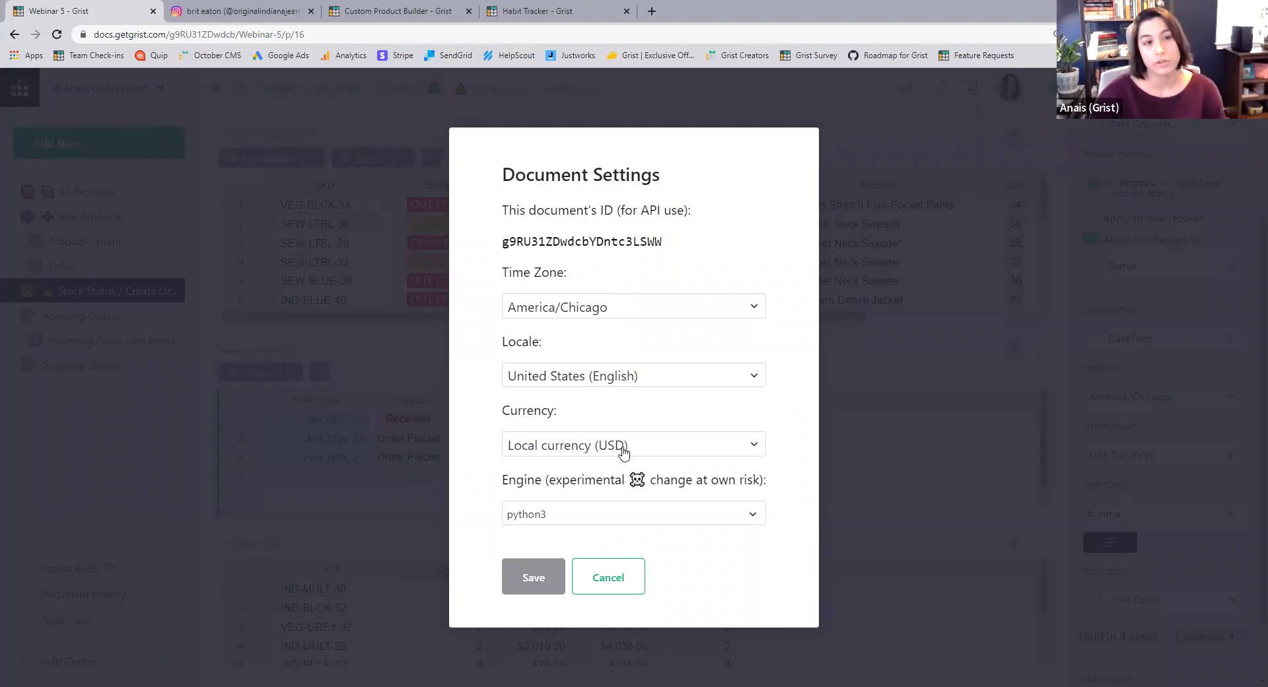
{"action": "left_click", "coordinate": [625, 572]}
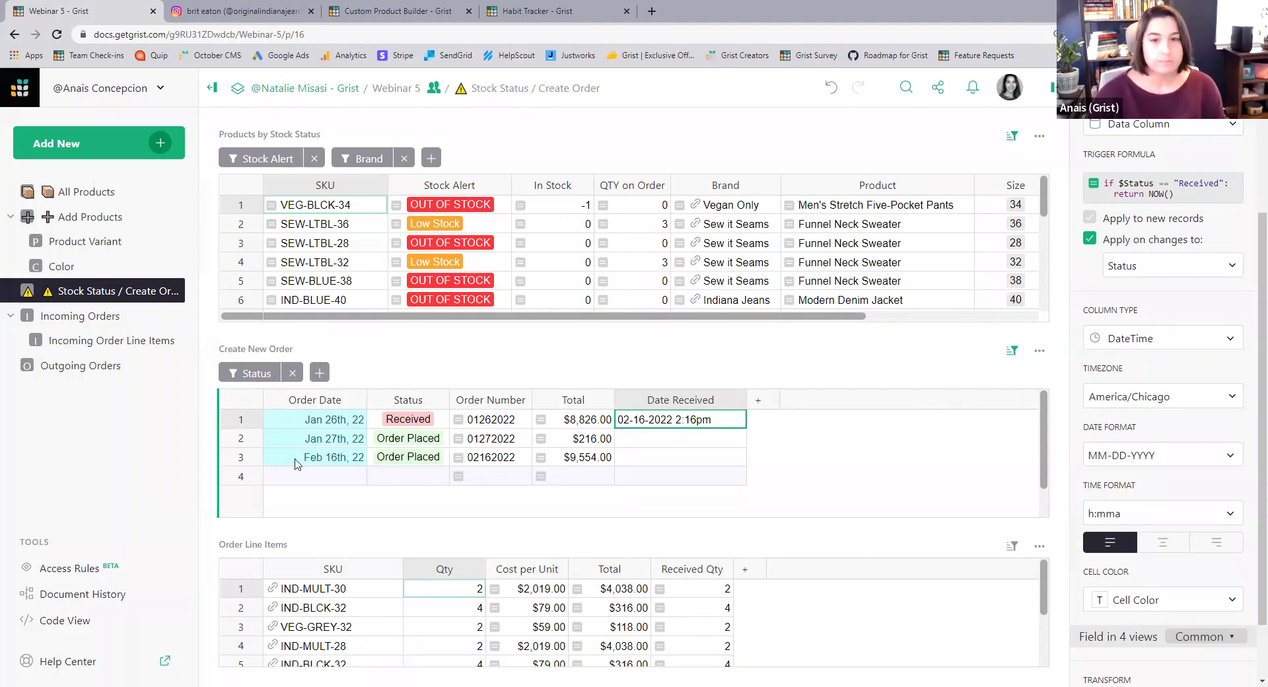
Add a fourth order to Create New Order with the Order Date Feb 17th, 22
{"action": "left_click", "coordinate": [436, 441]}
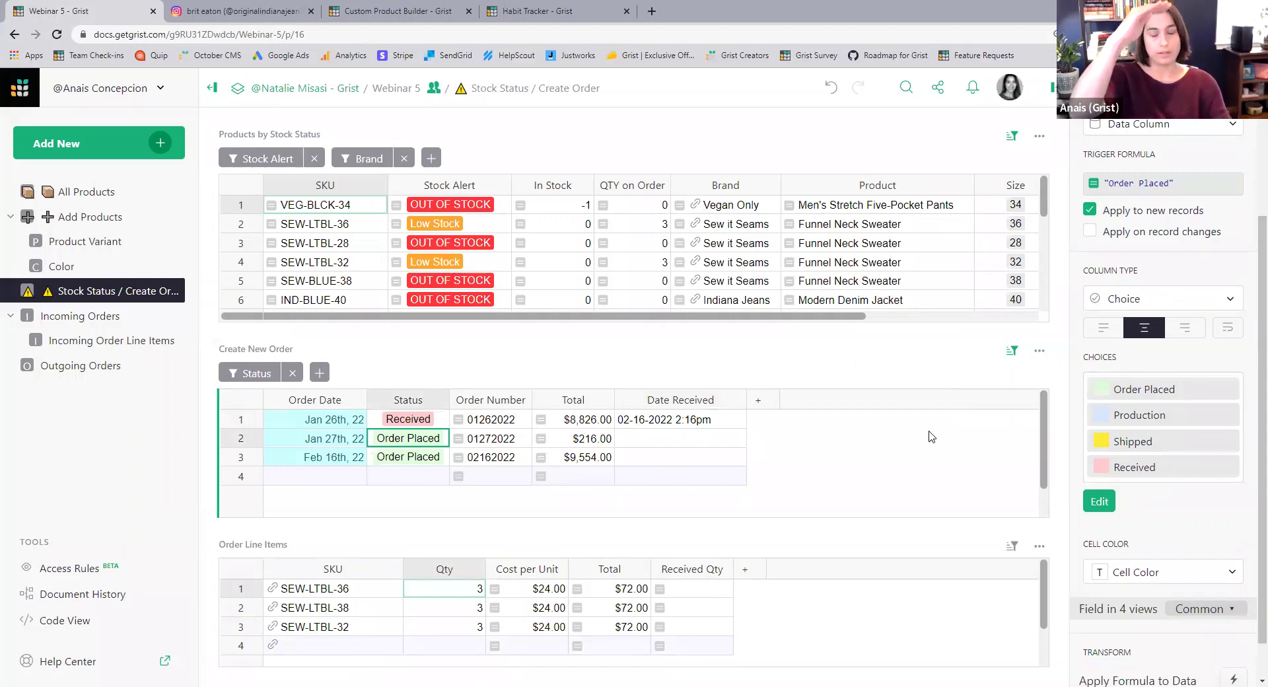
{"action": "double_click", "coordinate": [348, 476]}
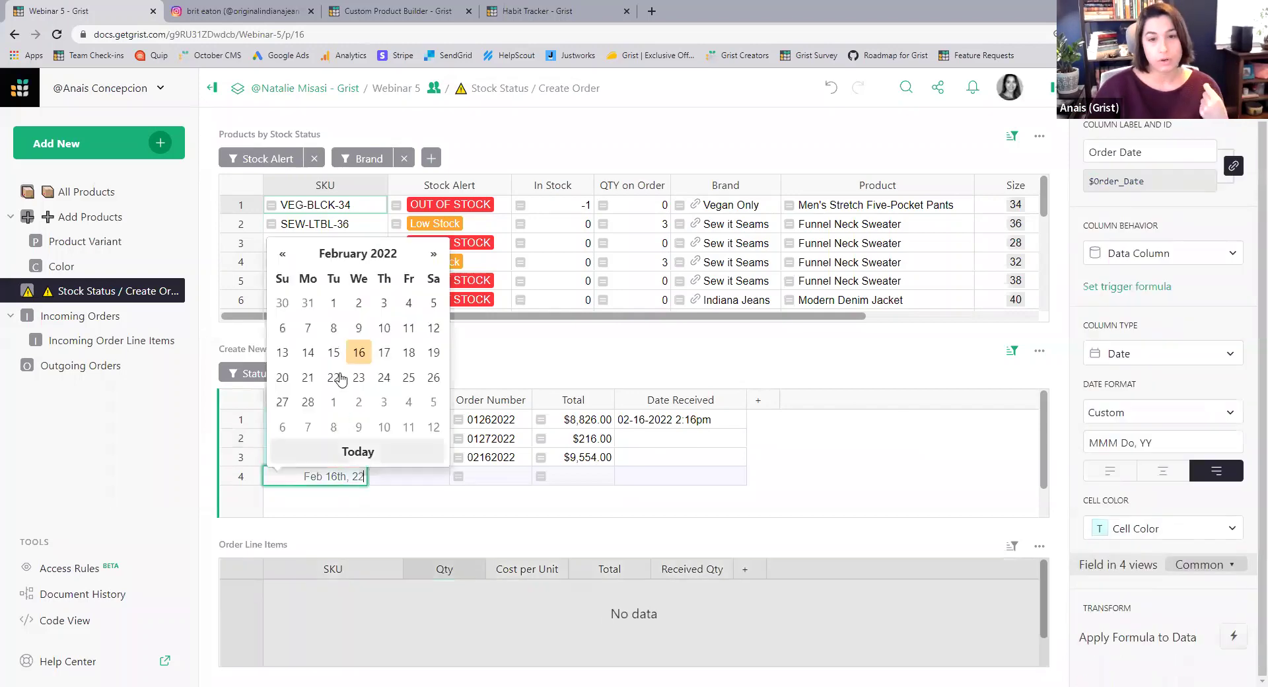
{"action": "left_click", "coordinate": [384, 352]}
{"action": "key", "text": "Return"}
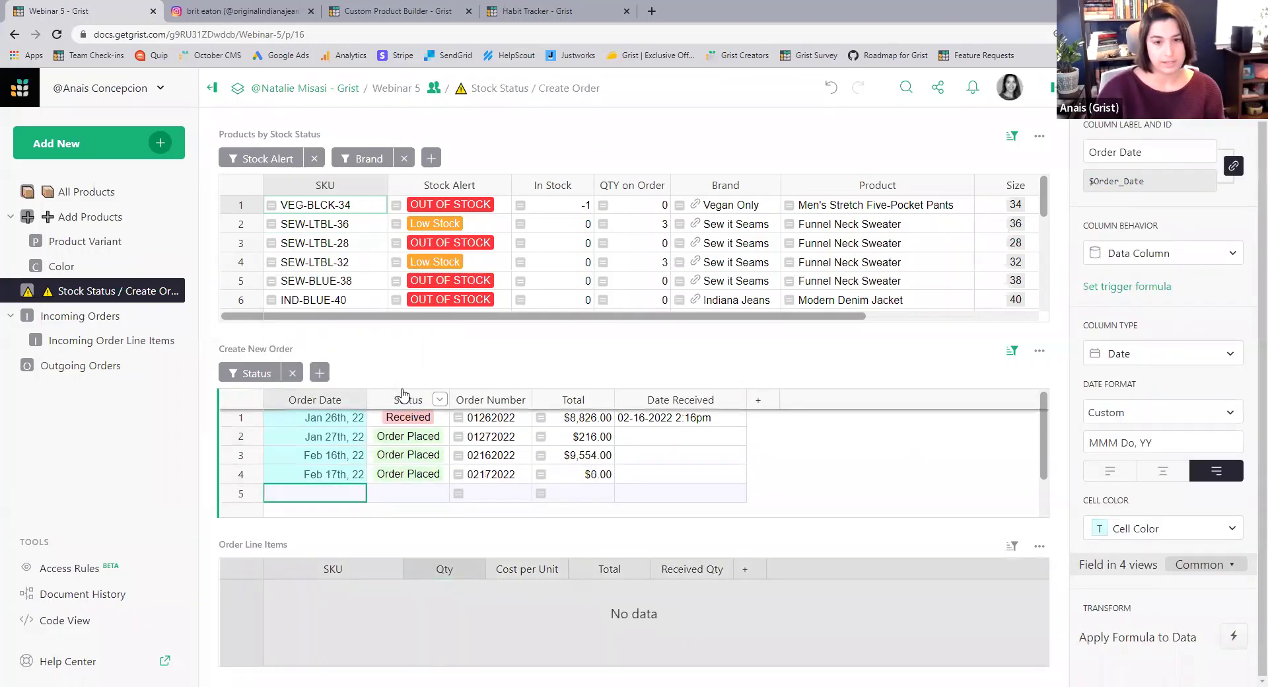
Try the unlisted value Order Placedhtsrh as the fourth order's Status, and set it back to Order Placed
{"action": "left_click", "coordinate": [410, 494]}
{"action": "double_click", "coordinate": [414, 476]}
{"action": "type", "text": "htsrh"}
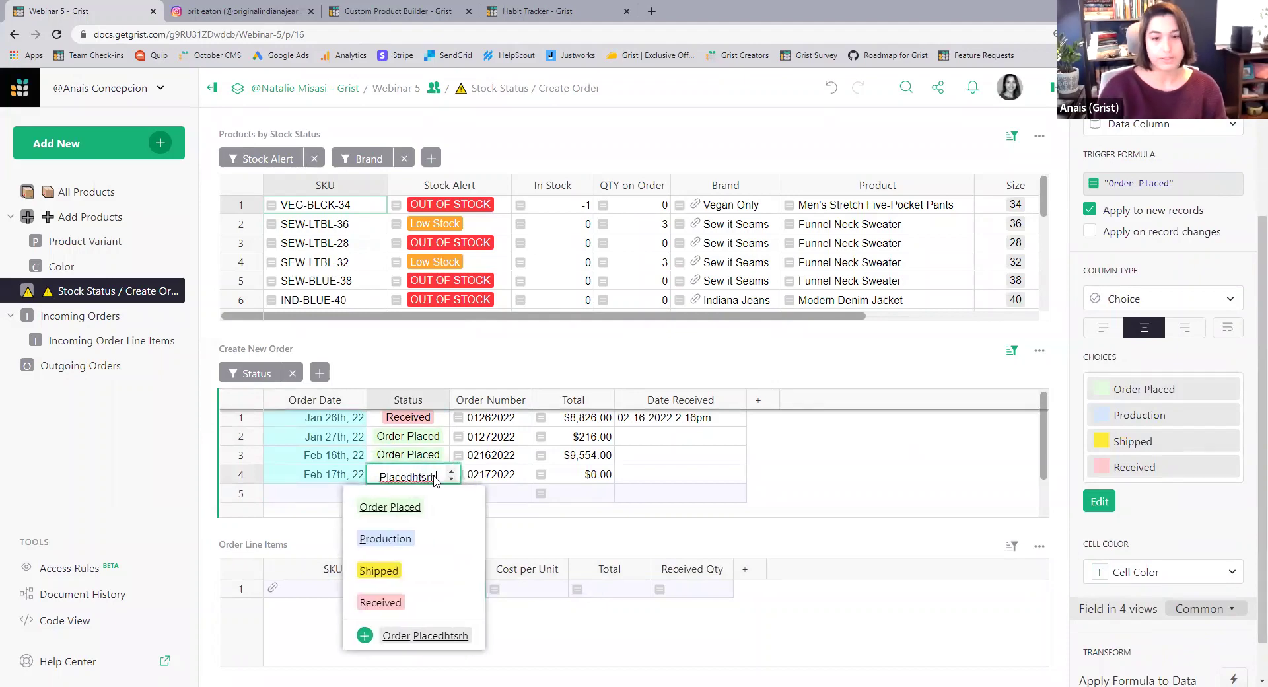
{"action": "key", "text": "Return"}
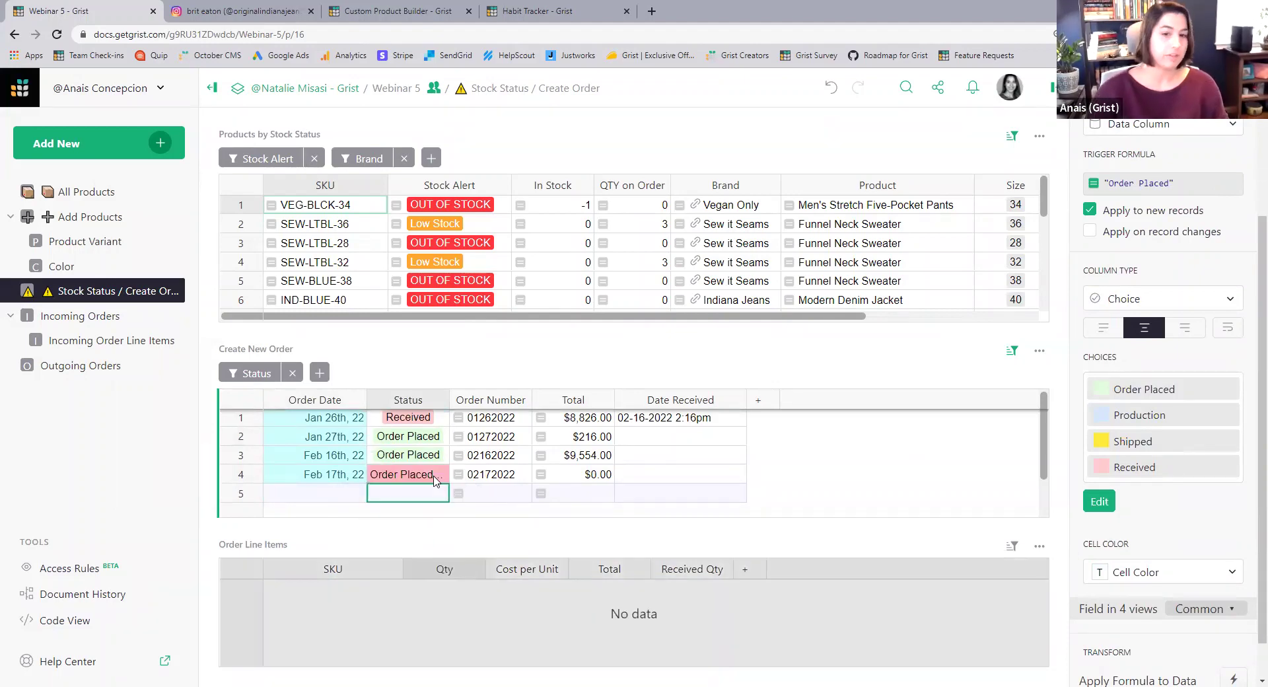
{"action": "double_click", "coordinate": [430, 480]}
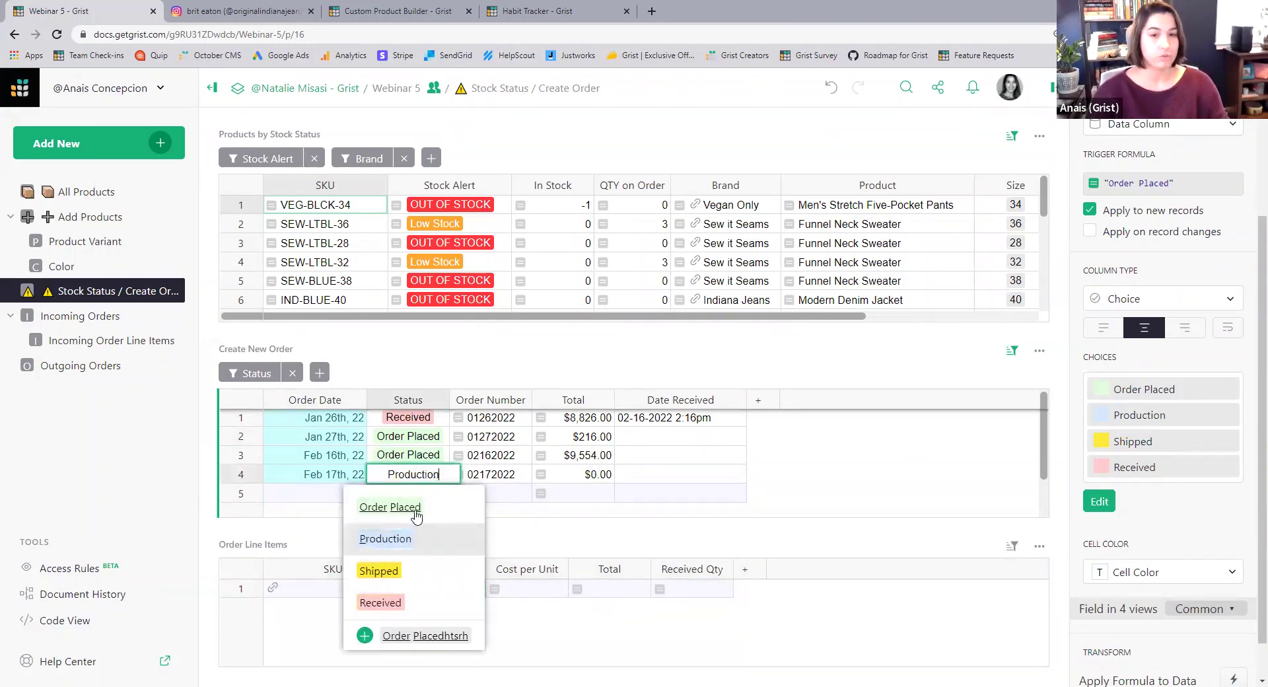
{"action": "left_click", "coordinate": [413, 519]}
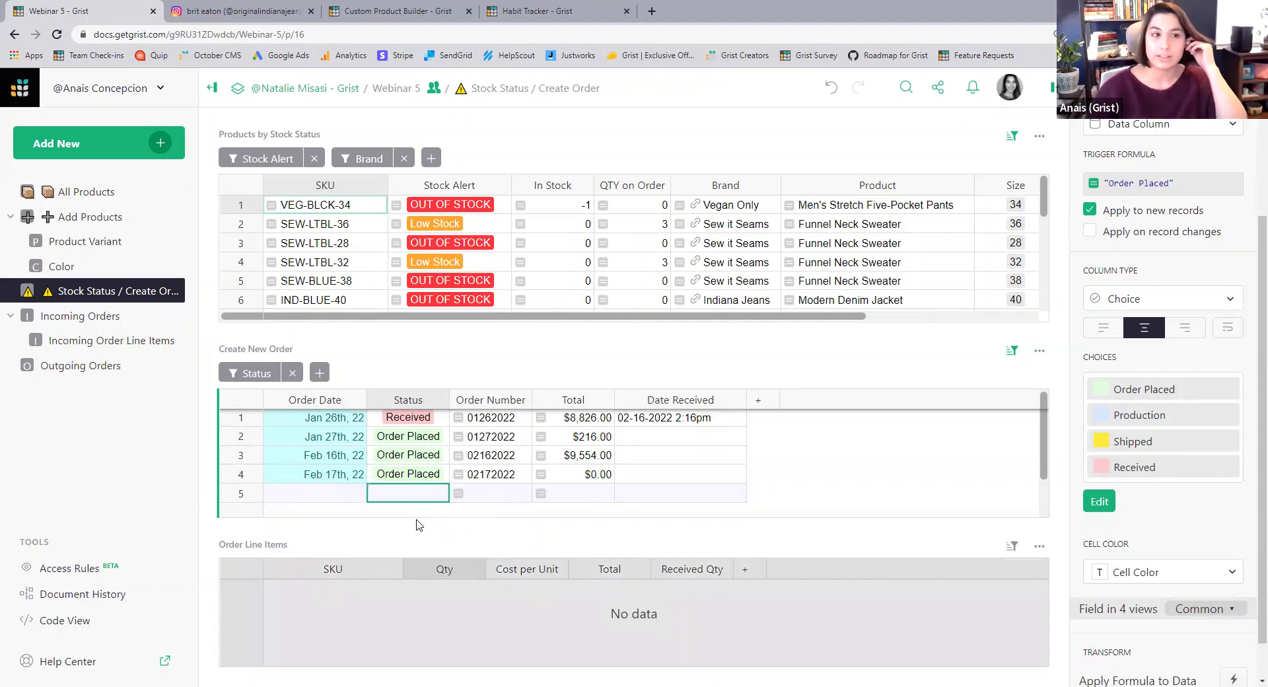
Add the choice New! to the Status column and assign it to the fourth order
{"action": "left_click", "coordinate": [430, 477]}
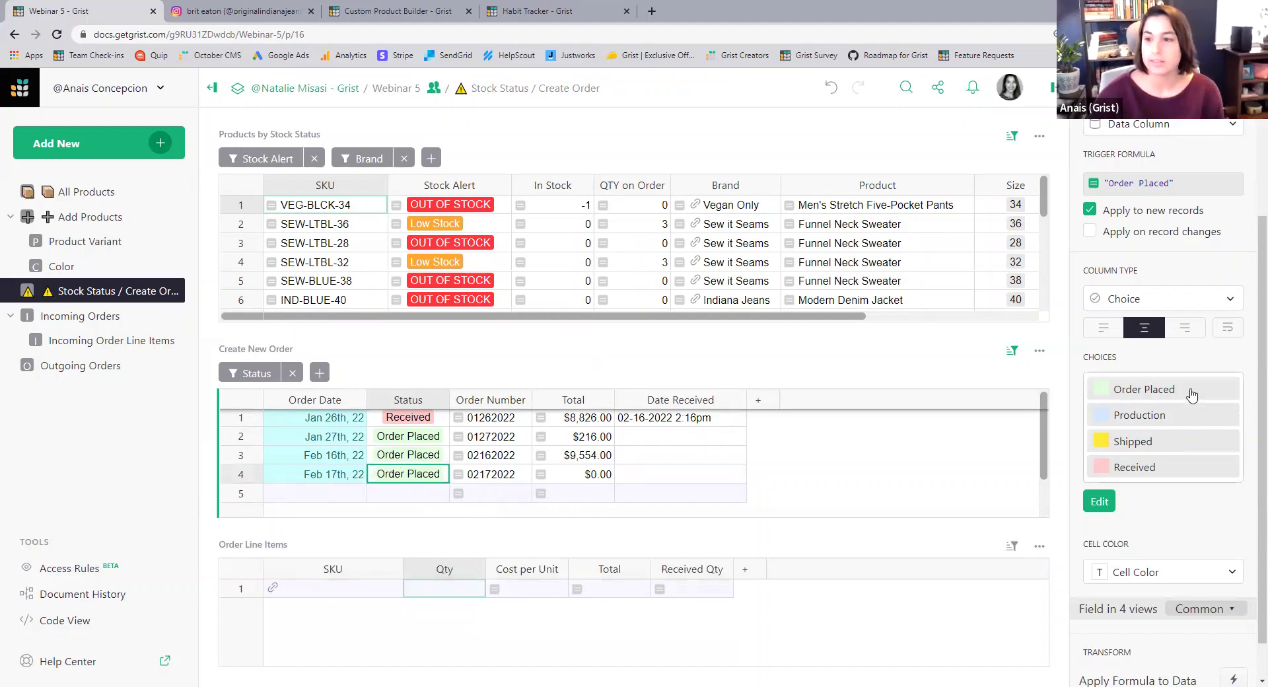
{"action": "left_click", "coordinate": [1172, 430]}
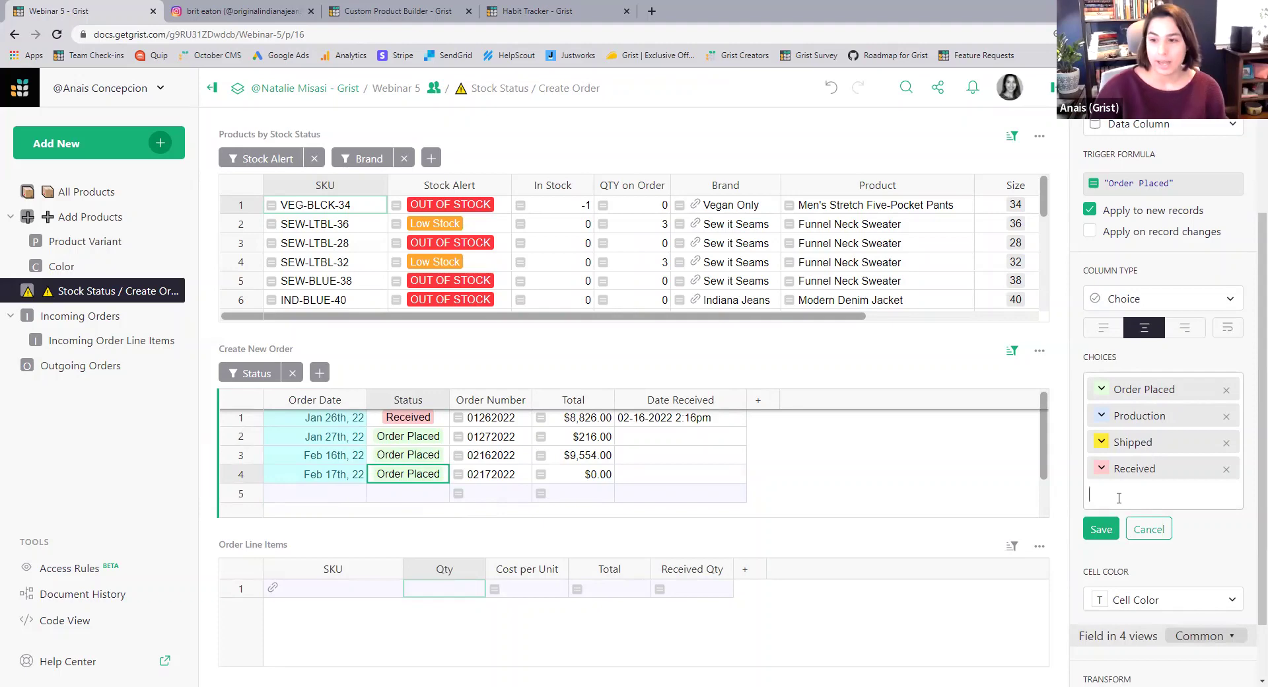
{"action": "type", "text": "New!"}
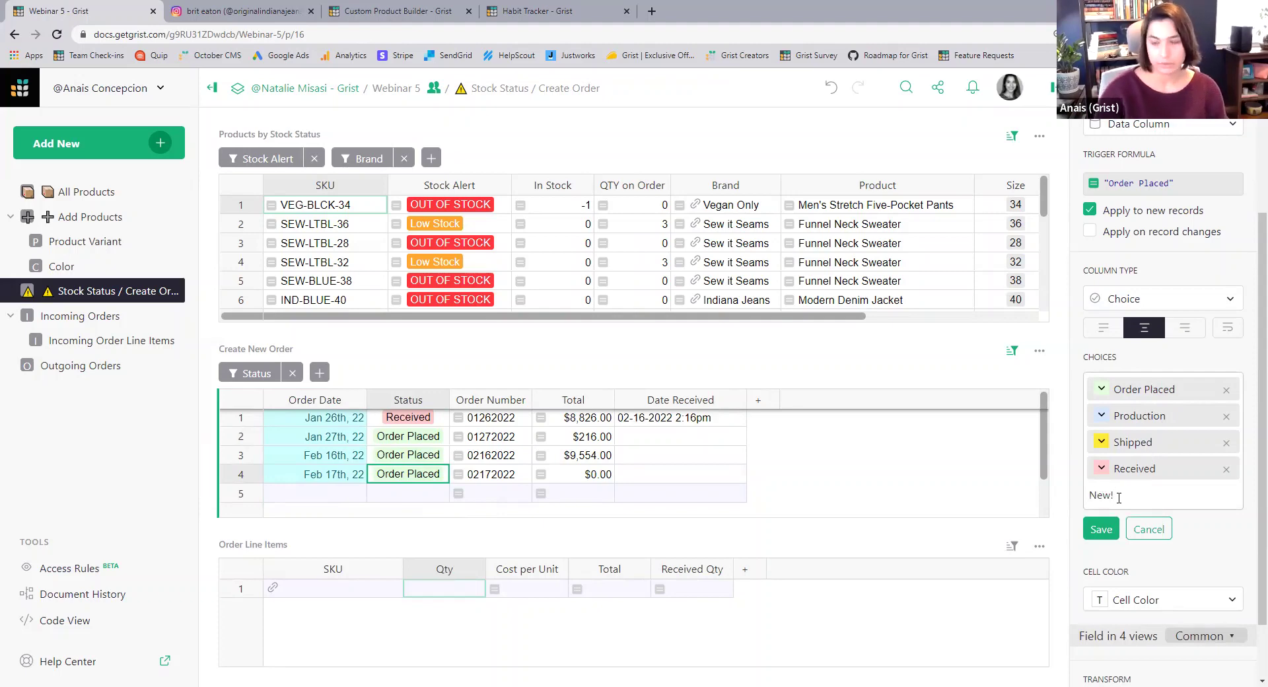
{"action": "left_click", "coordinate": [1093, 533]}
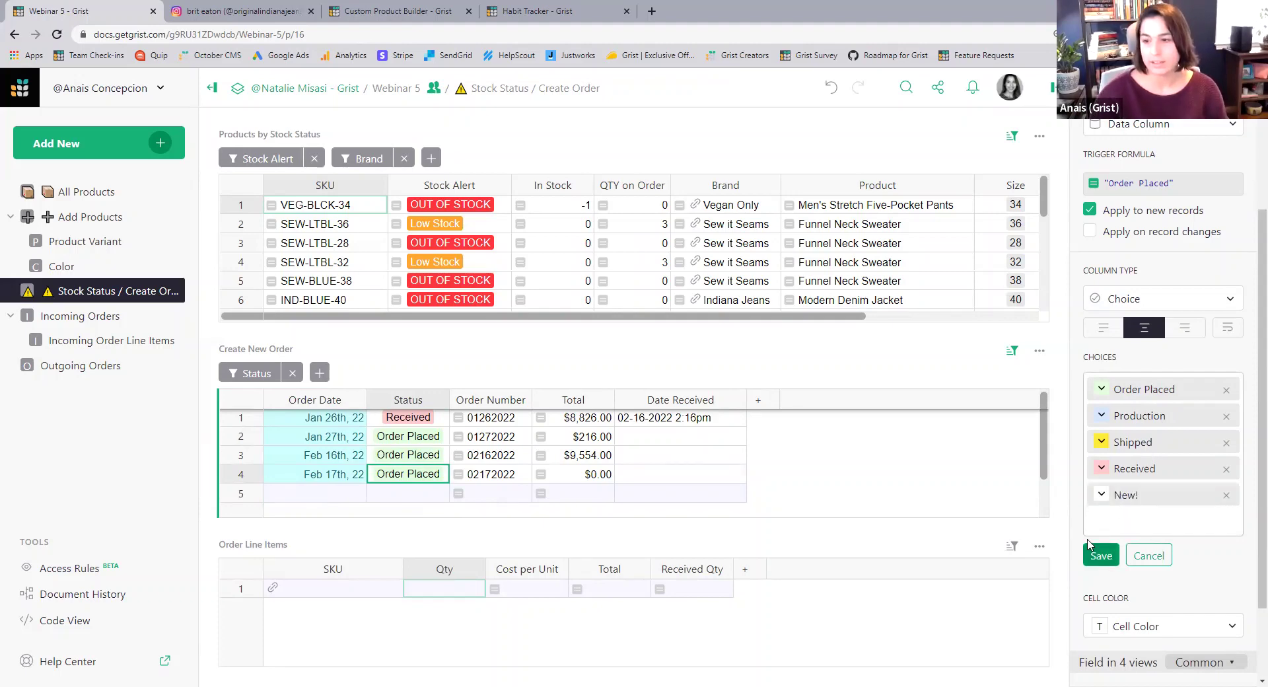
{"action": "double_click", "coordinate": [438, 480]}
{"action": "left_click", "coordinate": [399, 636]}
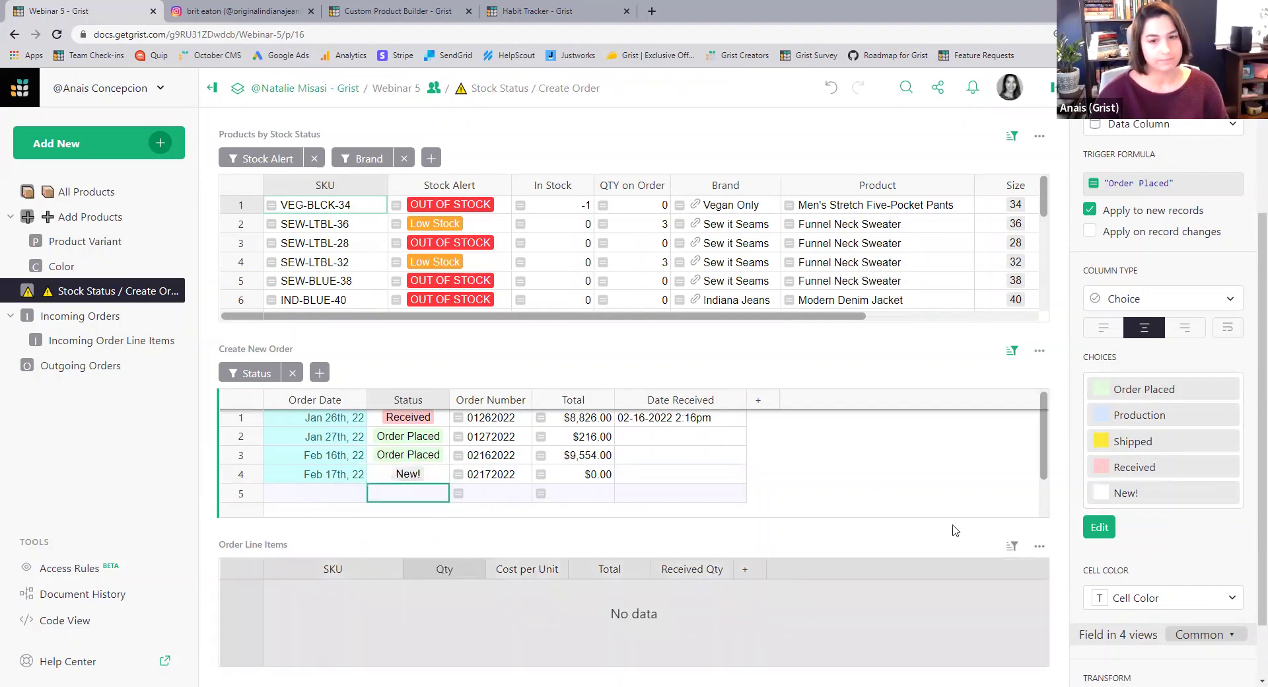
Give the New! choice of the Status column an orange fill and save the choices
{"action": "left_click", "coordinate": [429, 481]}
{"action": "left_click", "coordinate": [1158, 458]}
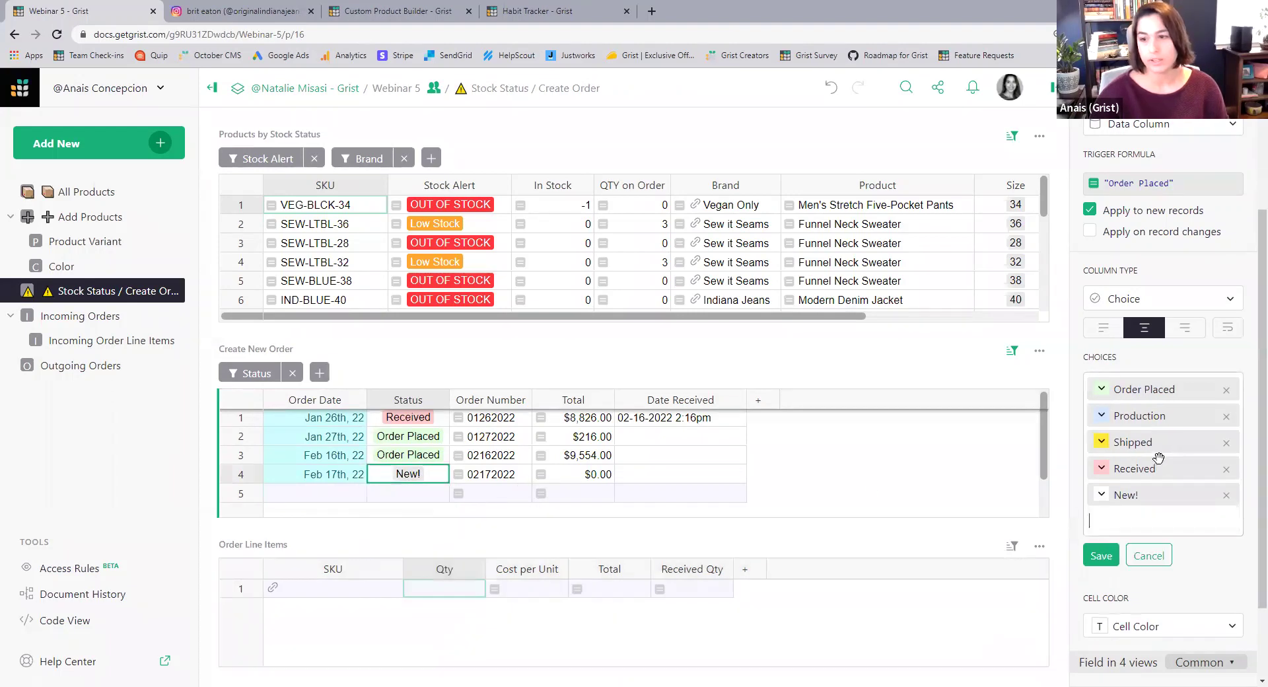
{"action": "left_click", "coordinate": [1102, 495]}
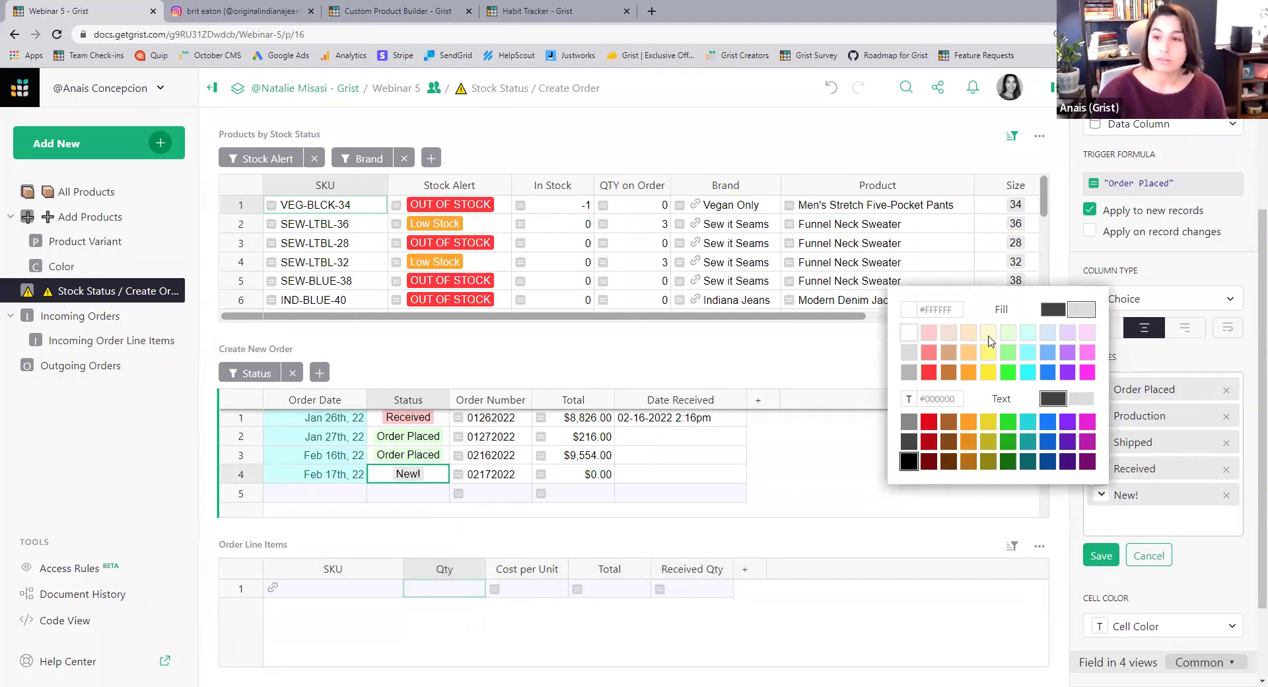
{"action": "left_click", "coordinate": [971, 370]}
{"action": "left_click", "coordinate": [1116, 525]}
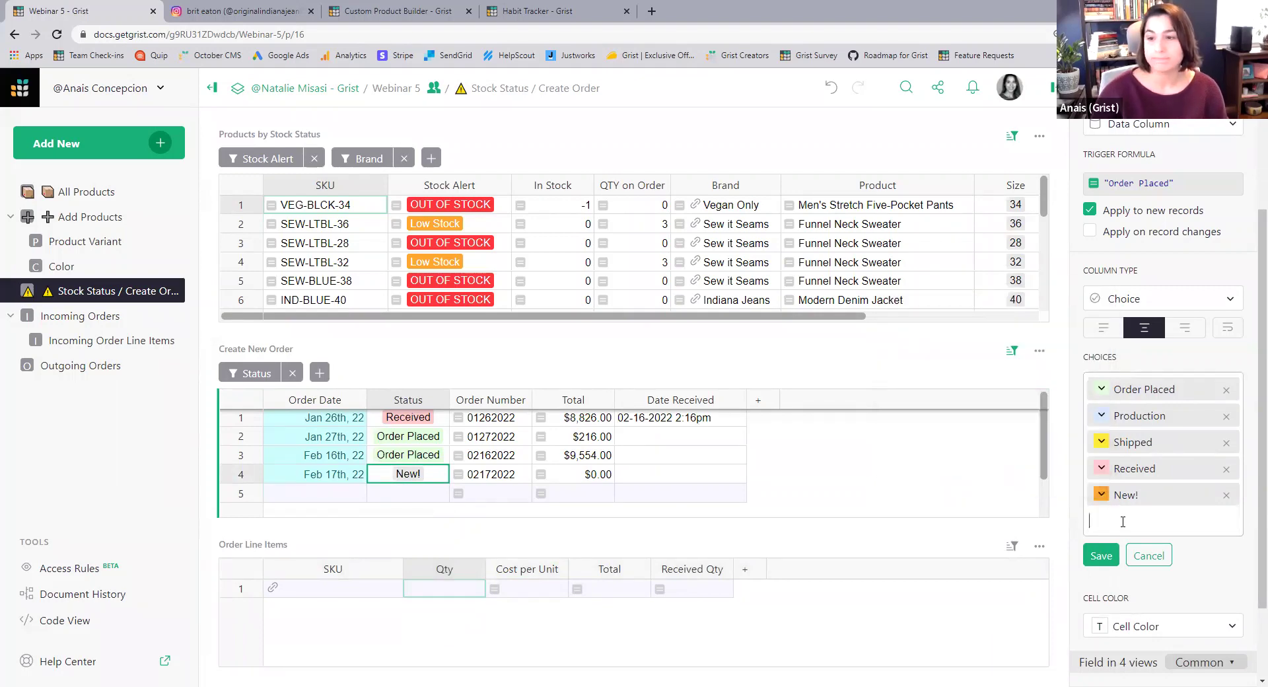
{"action": "left_click", "coordinate": [1112, 550]}
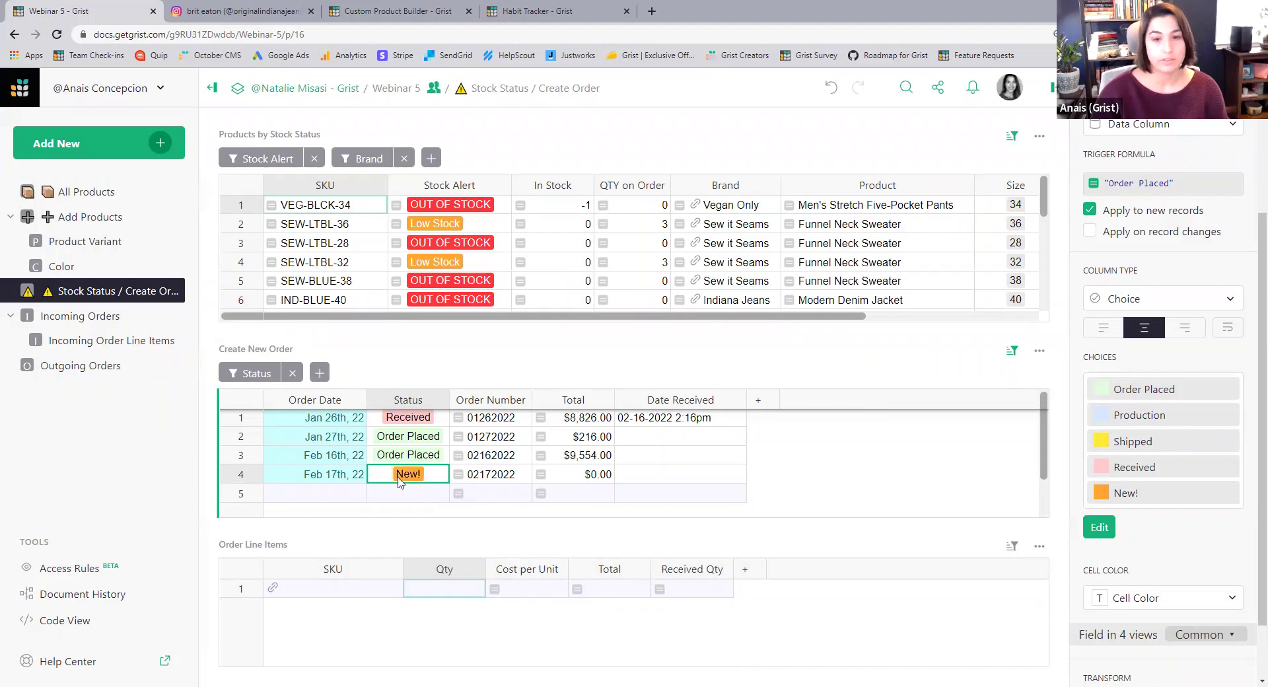
Delete the New! choice from the Status column and save the choices
{"action": "left_click", "coordinate": [1126, 497]}
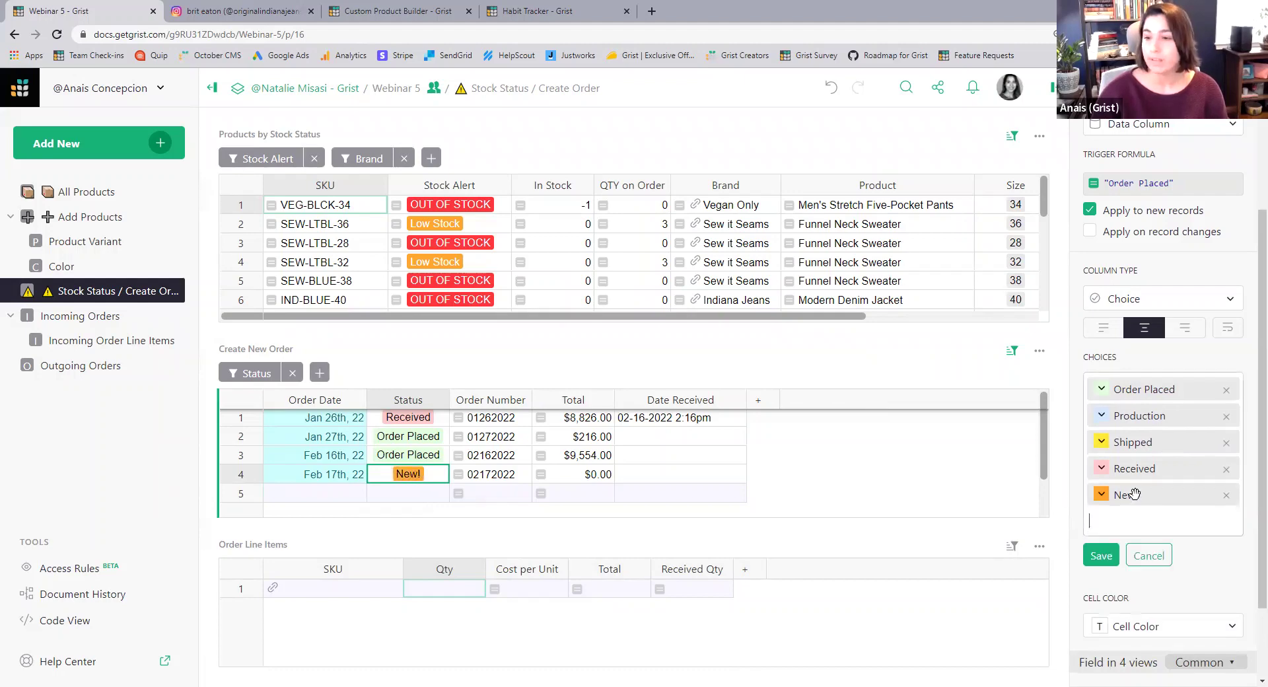
{"action": "left_click", "coordinate": [1226, 496]}
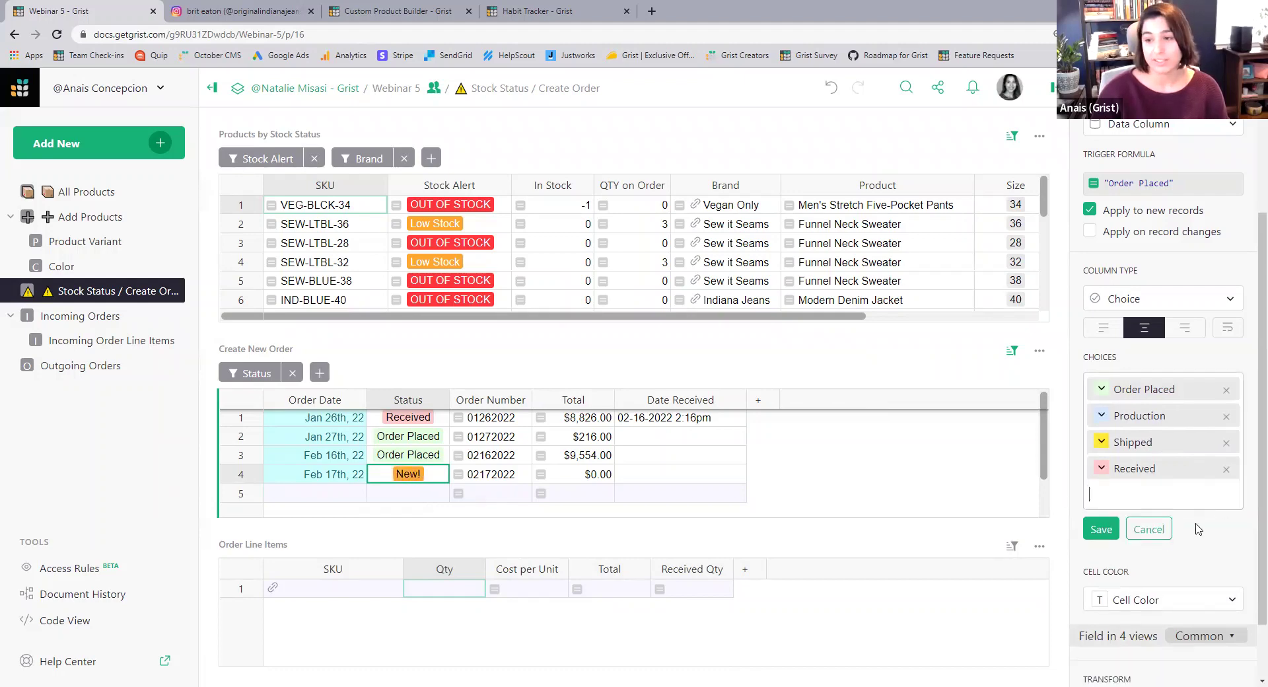
{"action": "left_click", "coordinate": [1102, 533]}
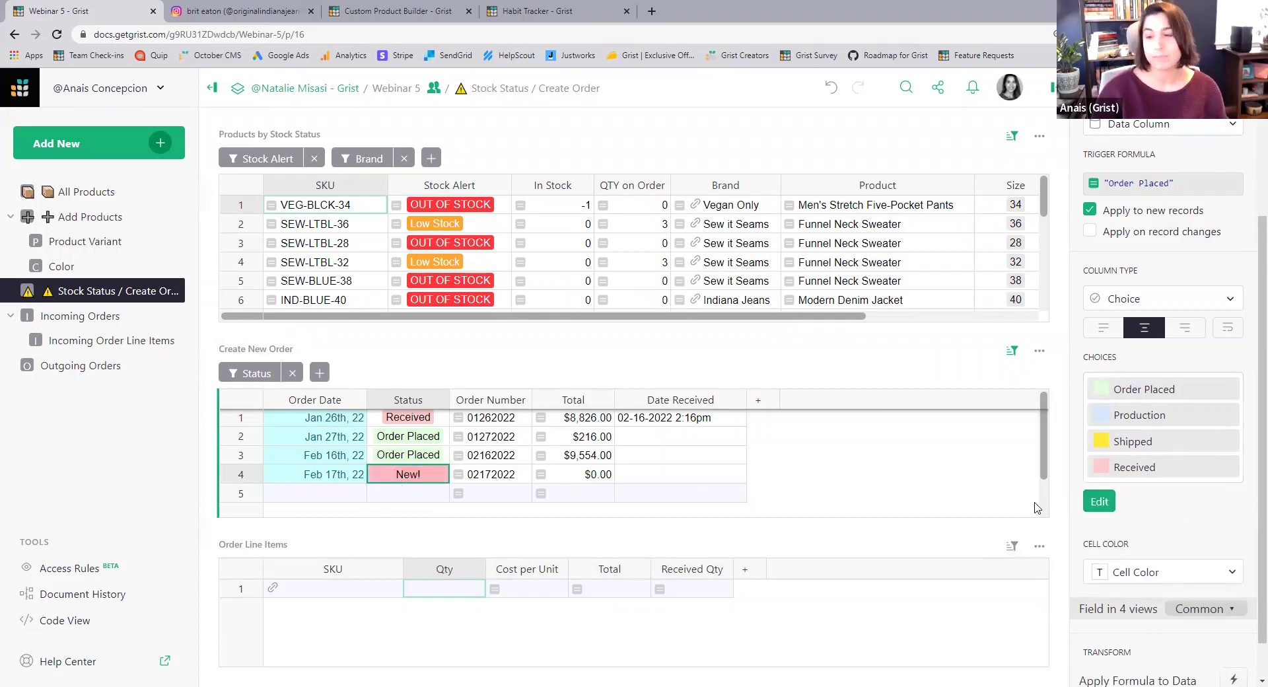
Replace the fourth order's leftover New! status with Order Placed
{"action": "double_click", "coordinate": [423, 475]}
{"action": "key", "text": "BackSpace"}
{"action": "key", "text": "BackSpace"}
{"action": "key", "text": "BackSpace"}
{"action": "key", "text": "BackSpace"}
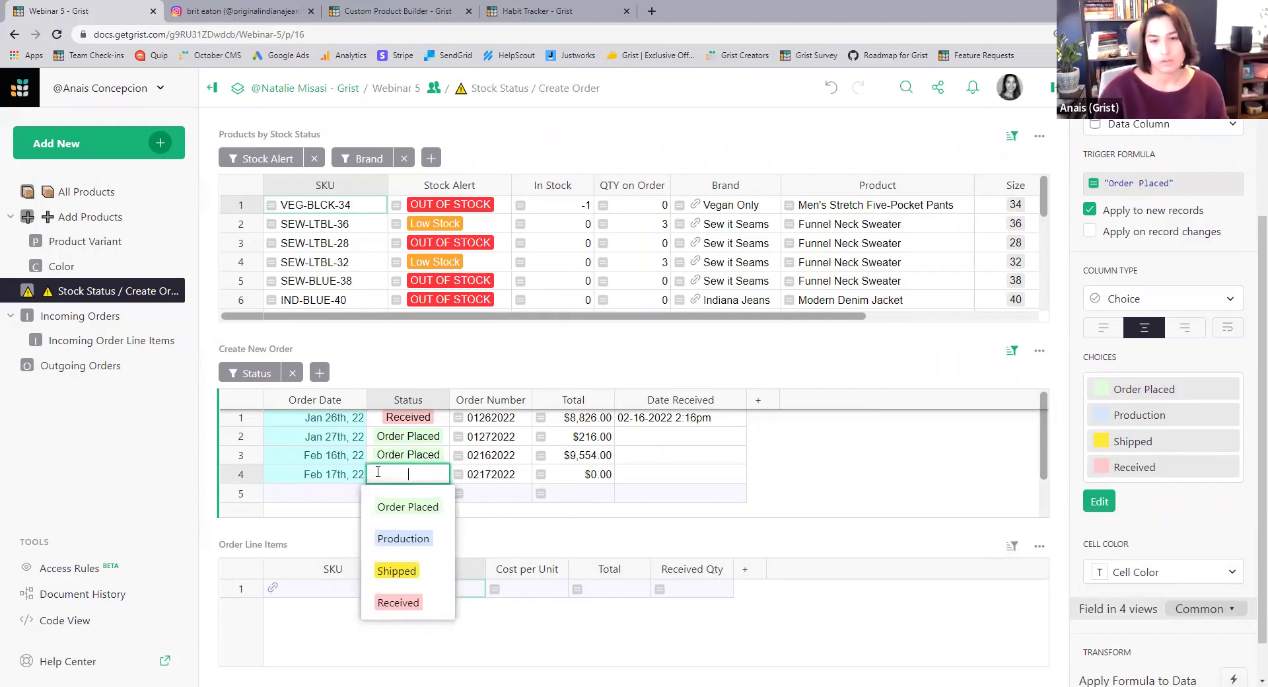
{"action": "left_click", "coordinate": [410, 507]}
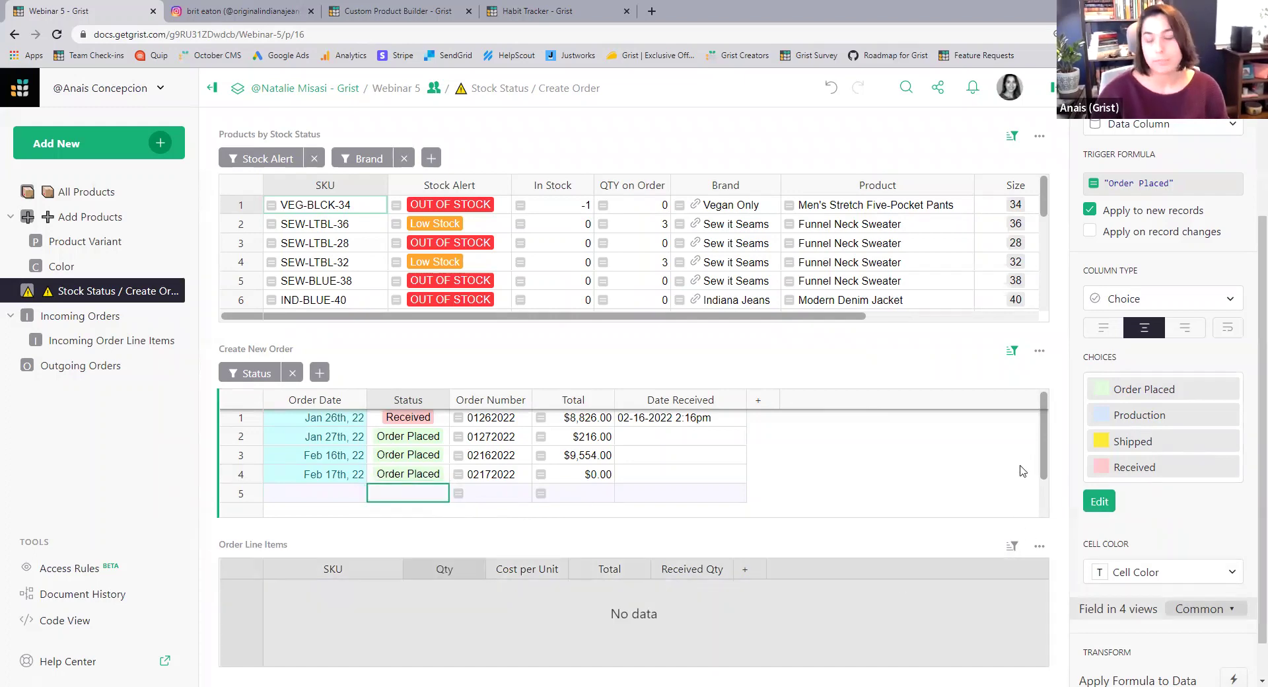
Rename the Status column's Received choice as Got it! and save the choices
{"action": "left_click", "coordinate": [409, 421]}
{"action": "left_click", "coordinate": [1137, 469]}
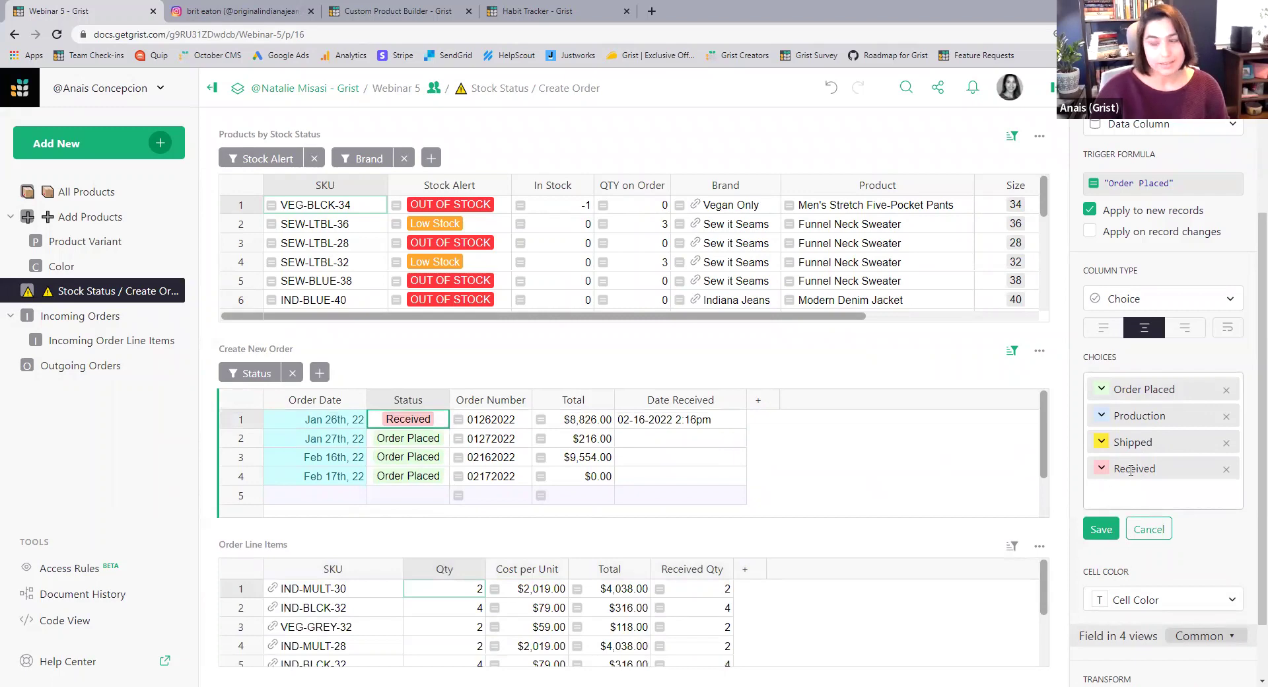
{"action": "double_click", "coordinate": [1142, 469]}
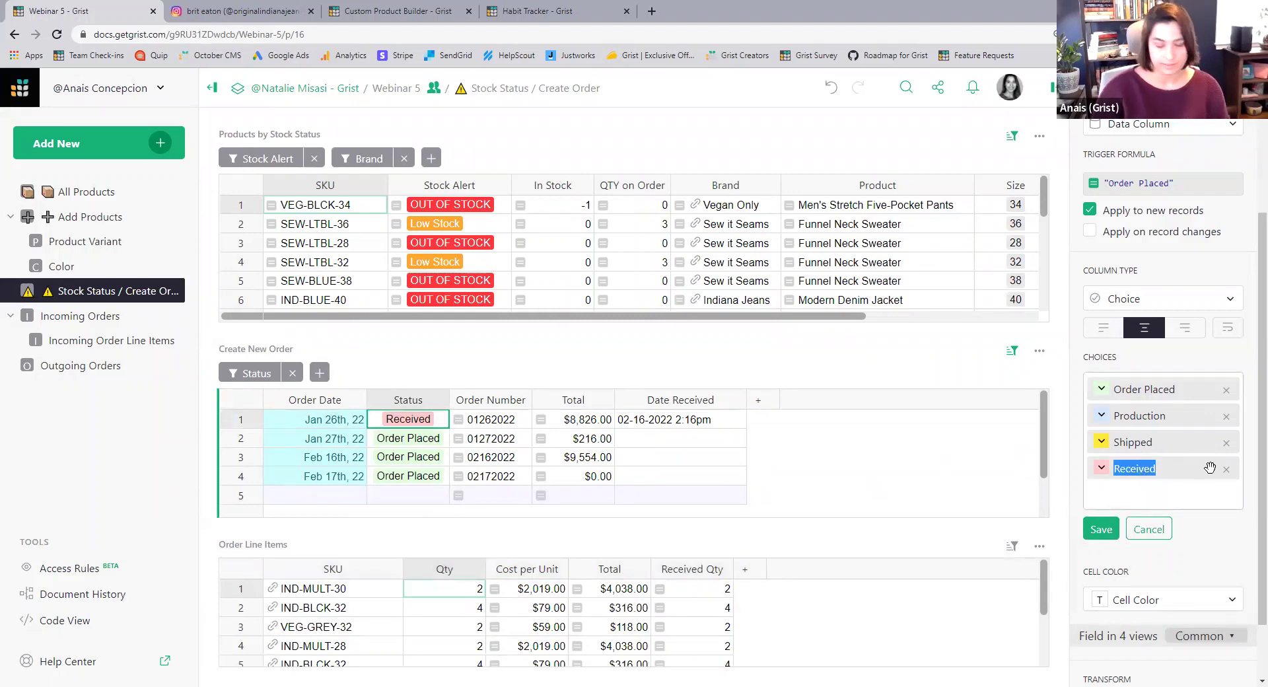
{"action": "type", "text": "Got it!"}
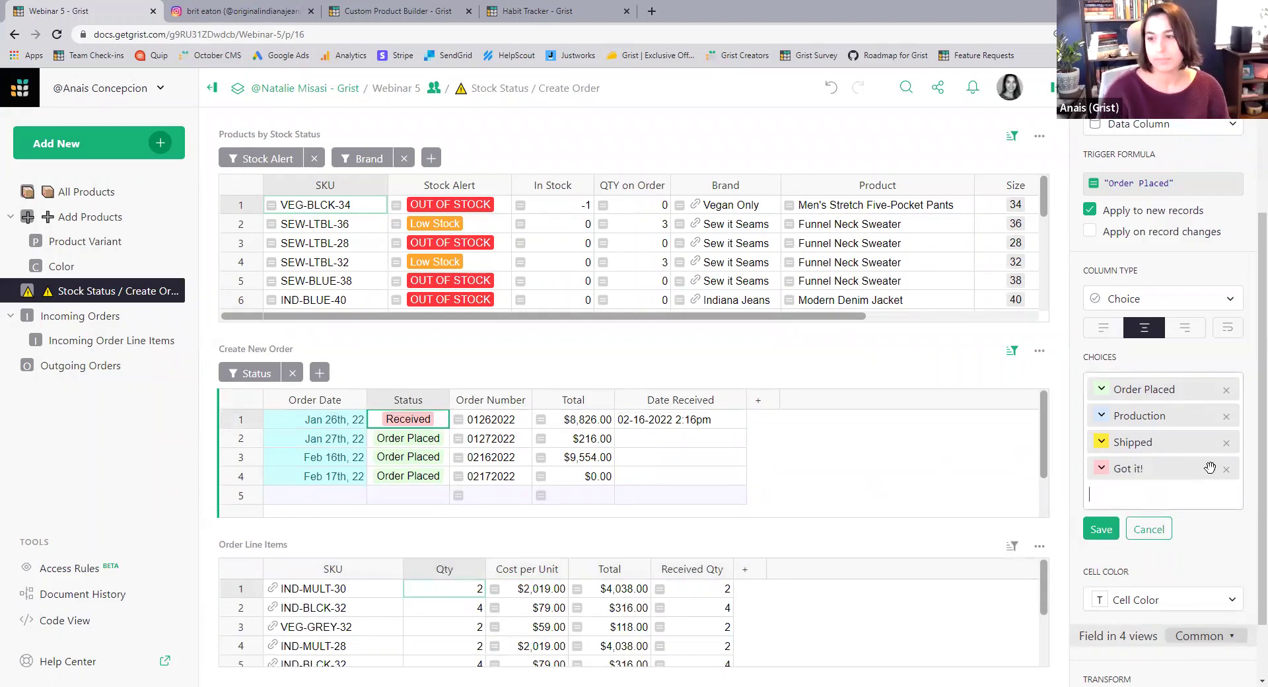
{"action": "left_click", "coordinate": [1102, 530]}
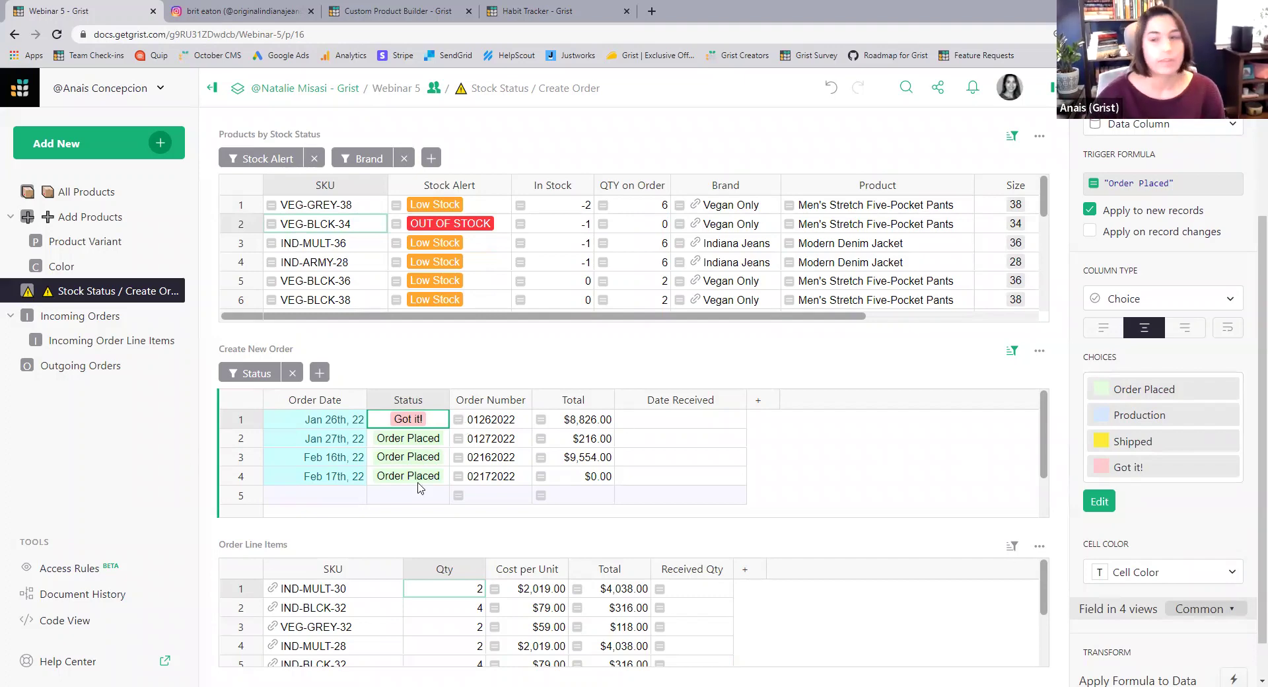
Try the left and centre alignments on the Status column, set it to right alignment, and widen the column slightly
{"action": "left_click", "coordinate": [1110, 336]}
{"action": "left_click", "coordinate": [1147, 336]}
{"action": "left_click", "coordinate": [1187, 335]}
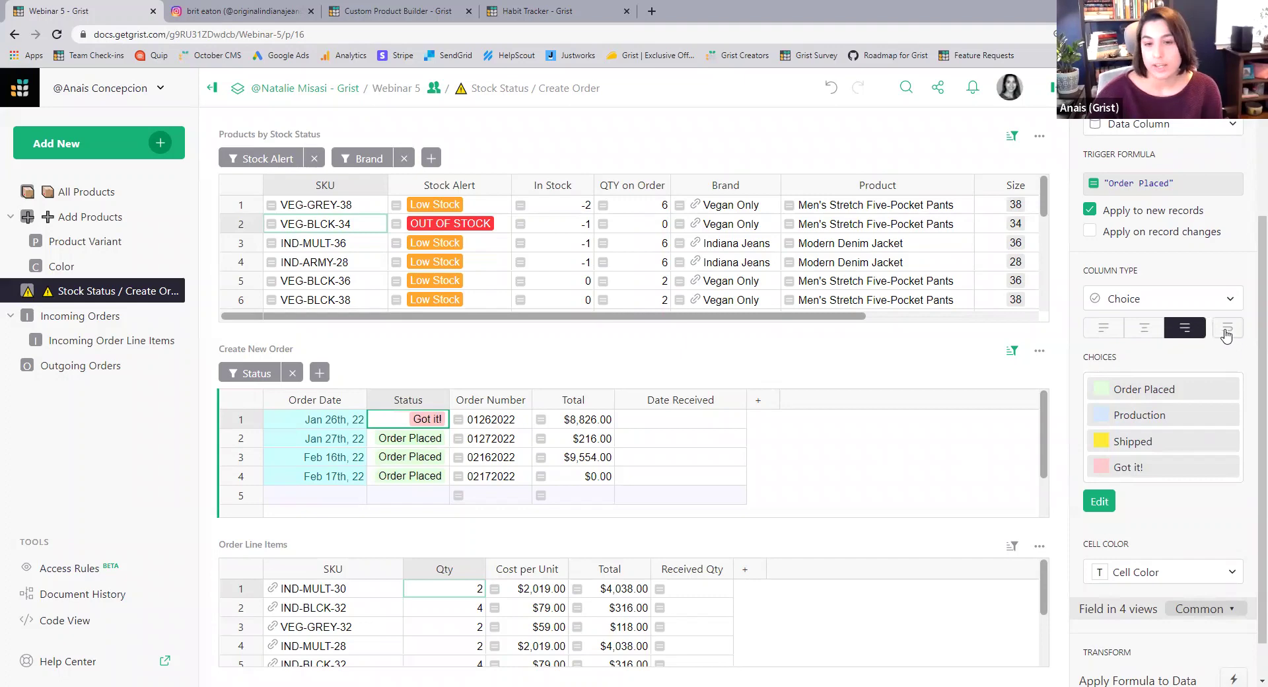
{"action": "left_click_drag", "start_coordinate": [450, 399], "coordinate": [454, 399]}
Try a light cyan cell fill on the Status column and return the fill to white
{"action": "scroll", "coordinate": [1159, 522], "scroll_direction": "down", "scroll_amount": 1}
{"action": "left_click", "coordinate": [1153, 528]}
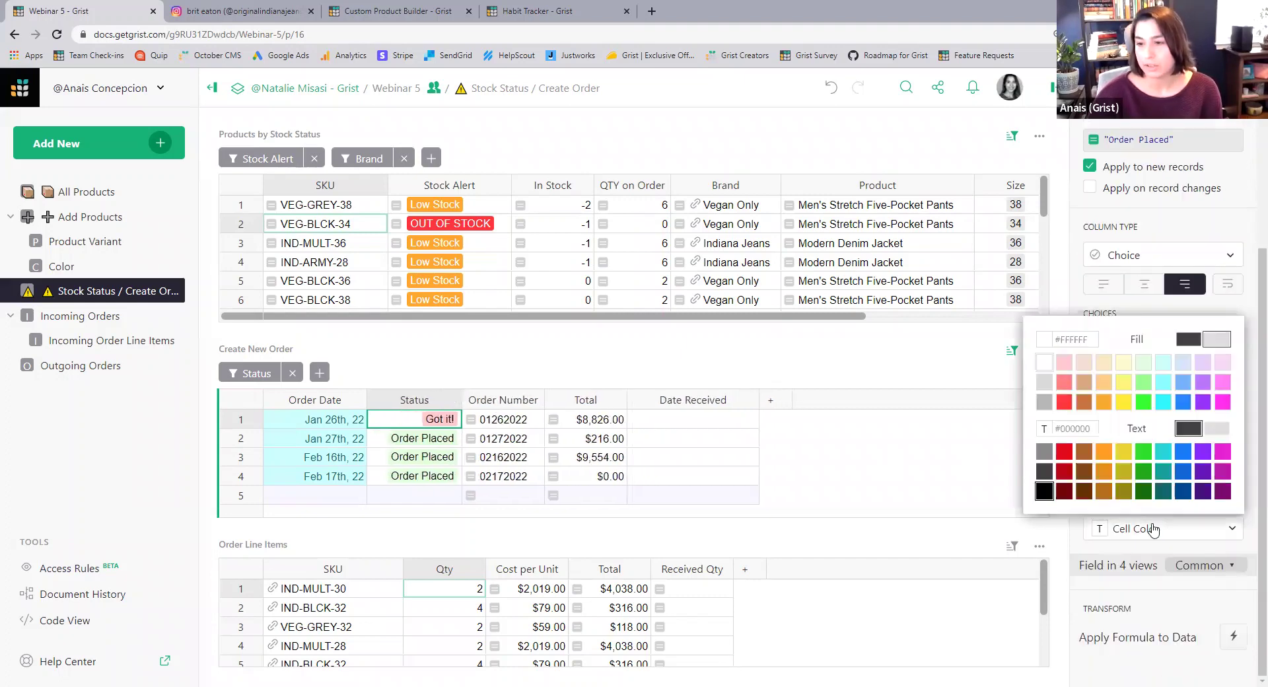
{"action": "left_click", "coordinate": [1163, 367]}
{"action": "left_click", "coordinate": [881, 464]}
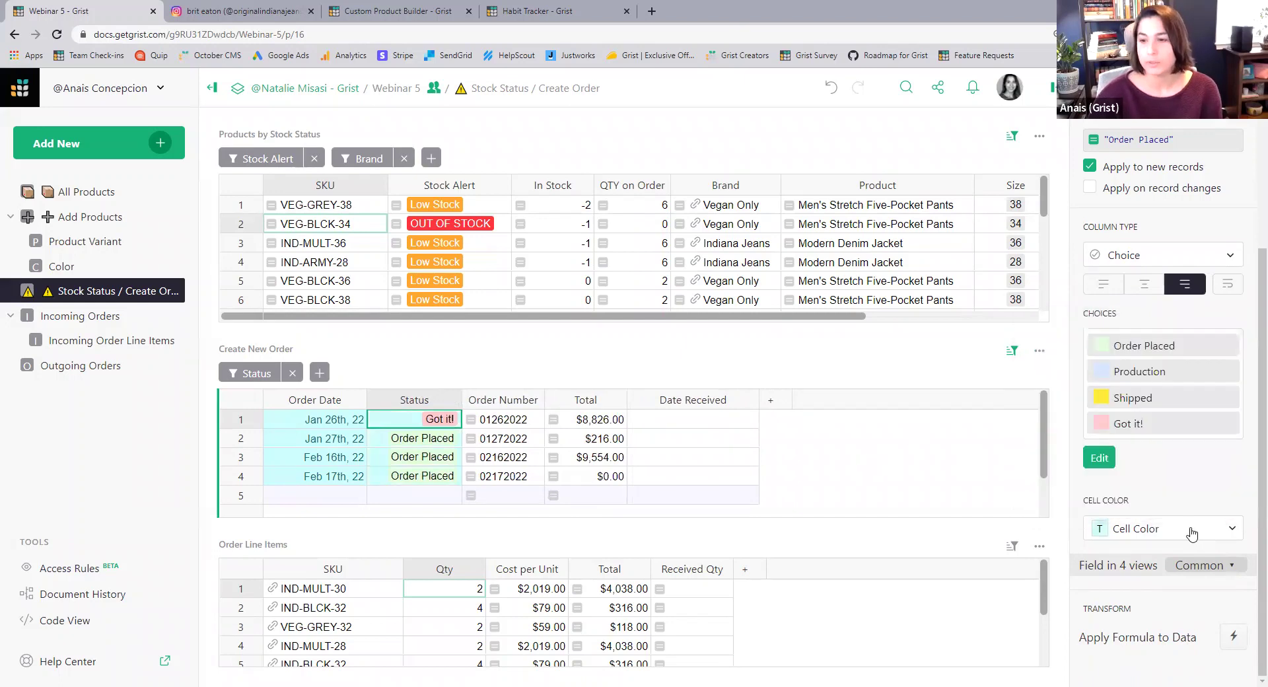
{"action": "left_click", "coordinate": [1191, 530]}
{"action": "left_click", "coordinate": [1045, 362]}
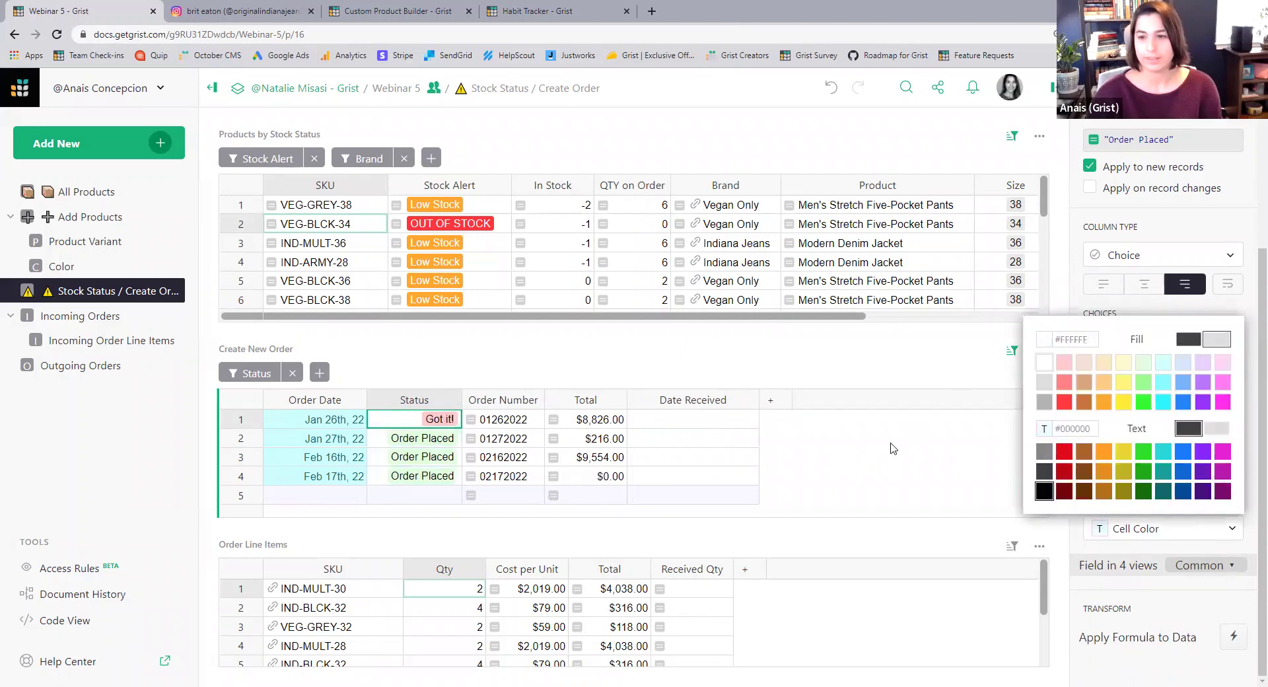
{"action": "left_click", "coordinate": [895, 443]}
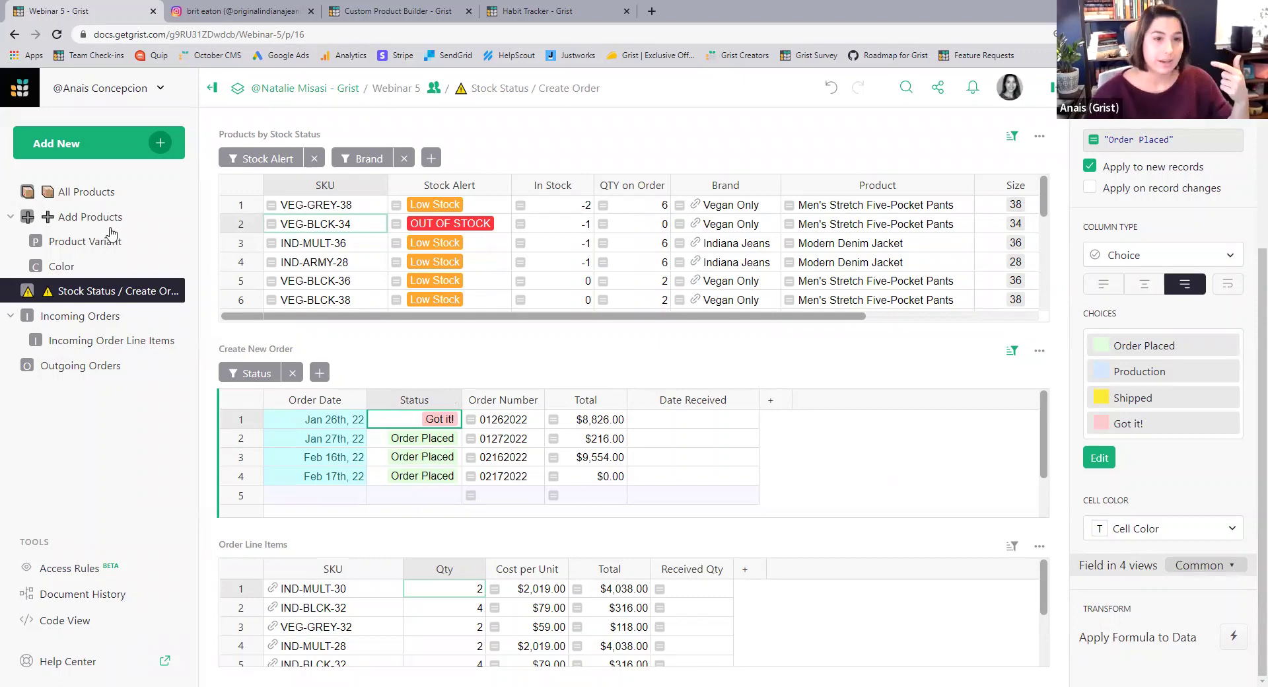
Go to the Add Products page and expand the full list of Search Tags choices in PRODUCT_VARIANT
{"action": "left_click", "coordinate": [86, 216]}
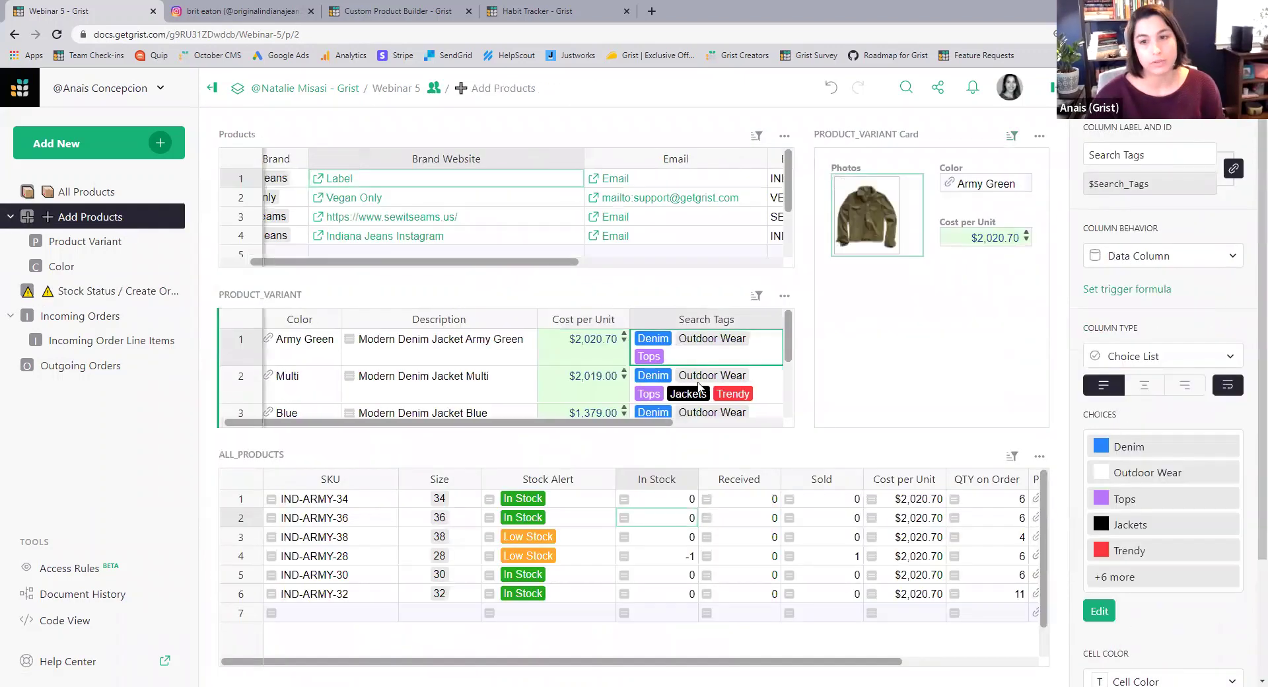
{"action": "scroll", "coordinate": [667, 410], "scroll_direction": "right", "scroll_amount": 2}
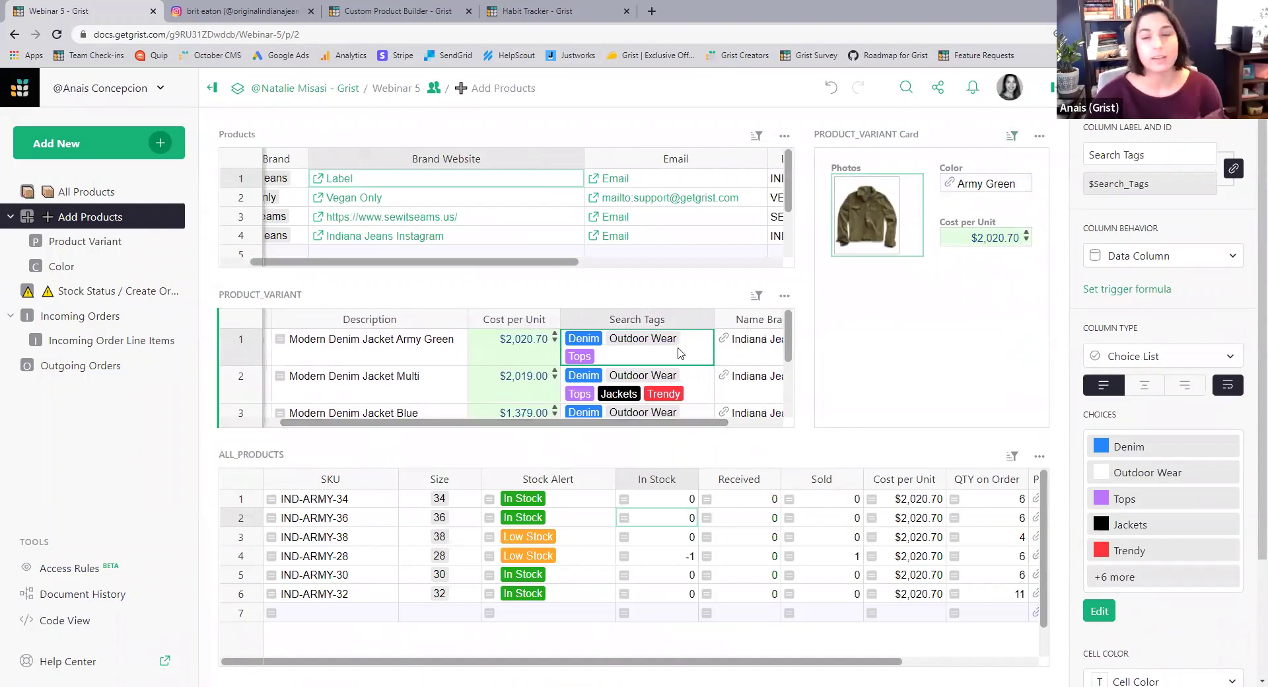
{"action": "scroll", "coordinate": [681, 354], "scroll_direction": "down", "scroll_amount": 2}
{"action": "scroll", "coordinate": [669, 369], "scroll_direction": "up", "scroll_amount": 2}
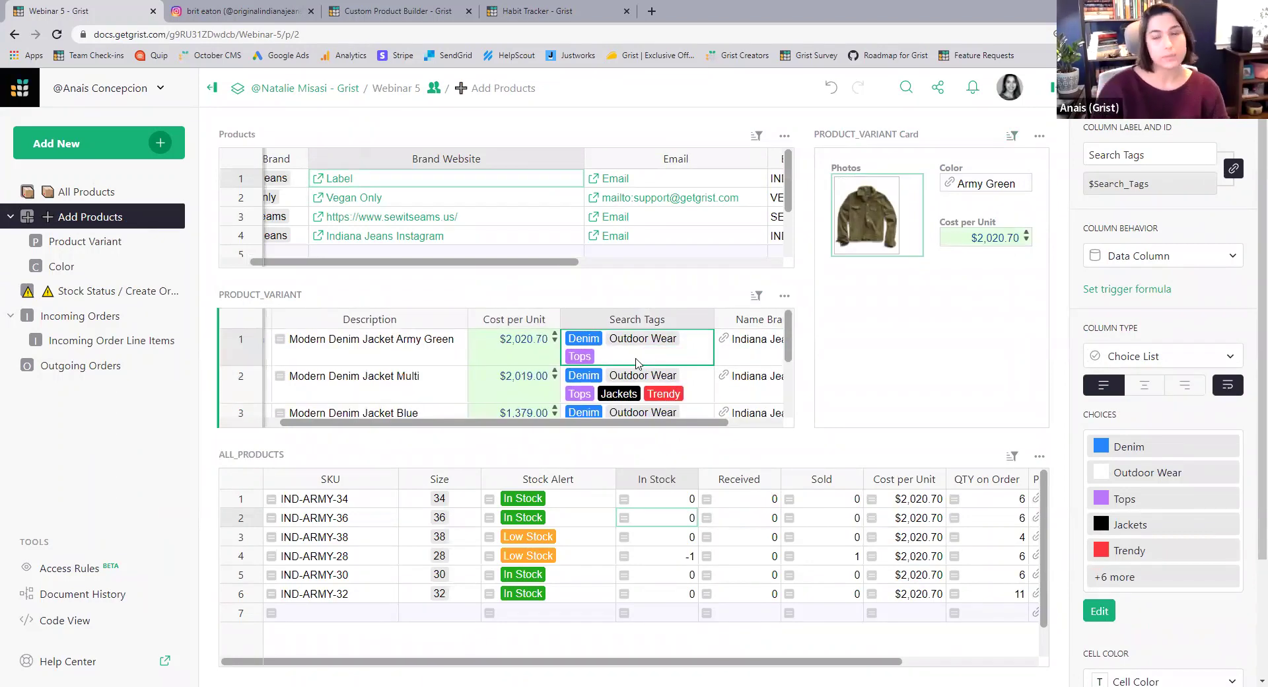
{"action": "left_click", "coordinate": [1174, 497]}
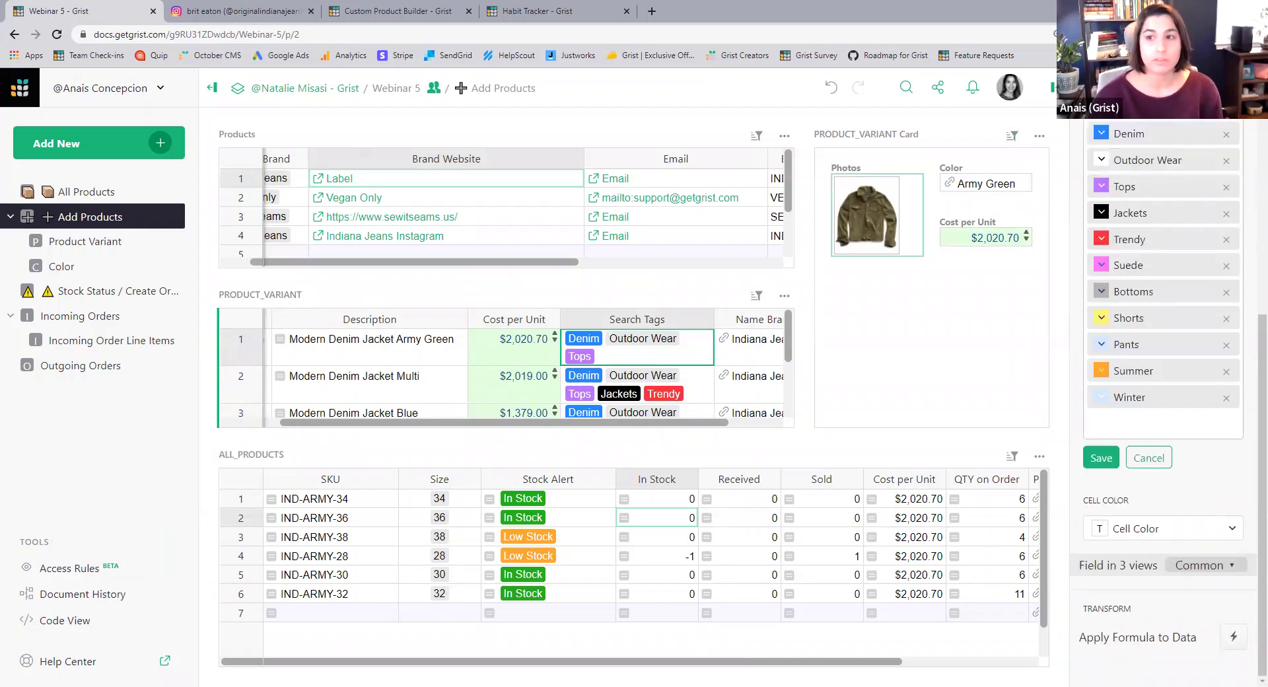
Add the Trendy tag to the Search Tags of the Modern Denim Jacket Army Green variant
{"action": "double_click", "coordinate": [631, 364]}
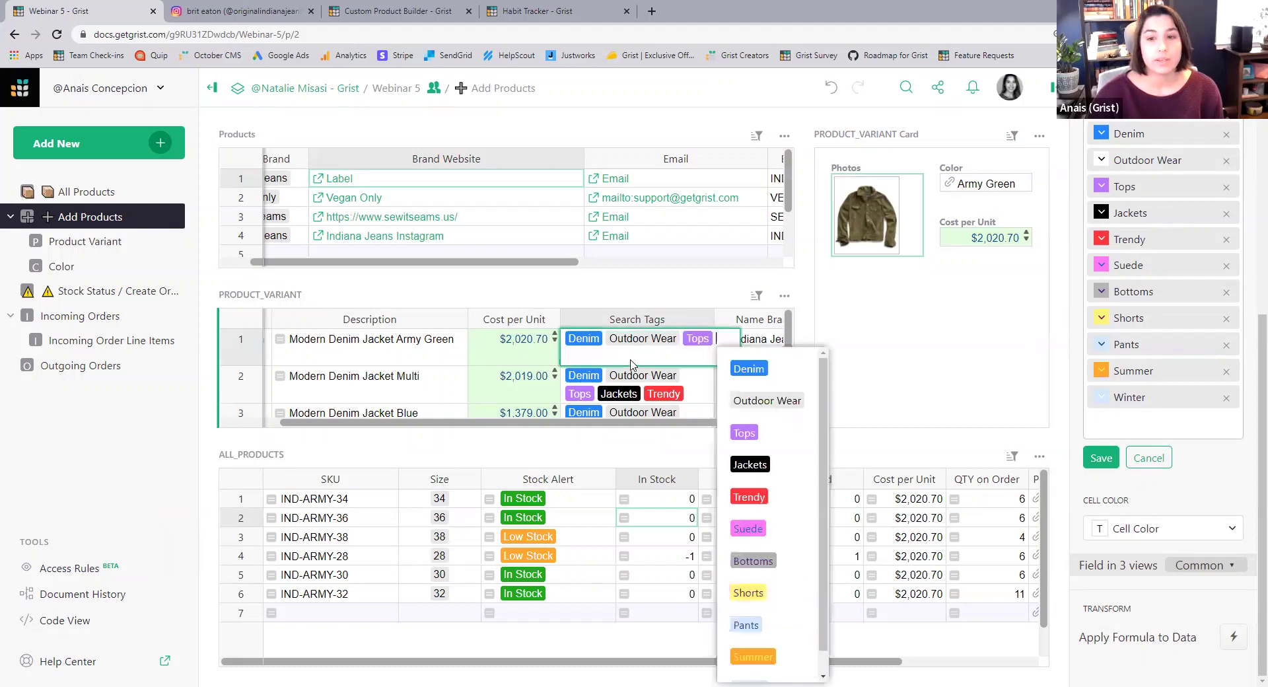
{"action": "left_click", "coordinate": [750, 497]}
{"action": "left_click", "coordinate": [902, 386]}
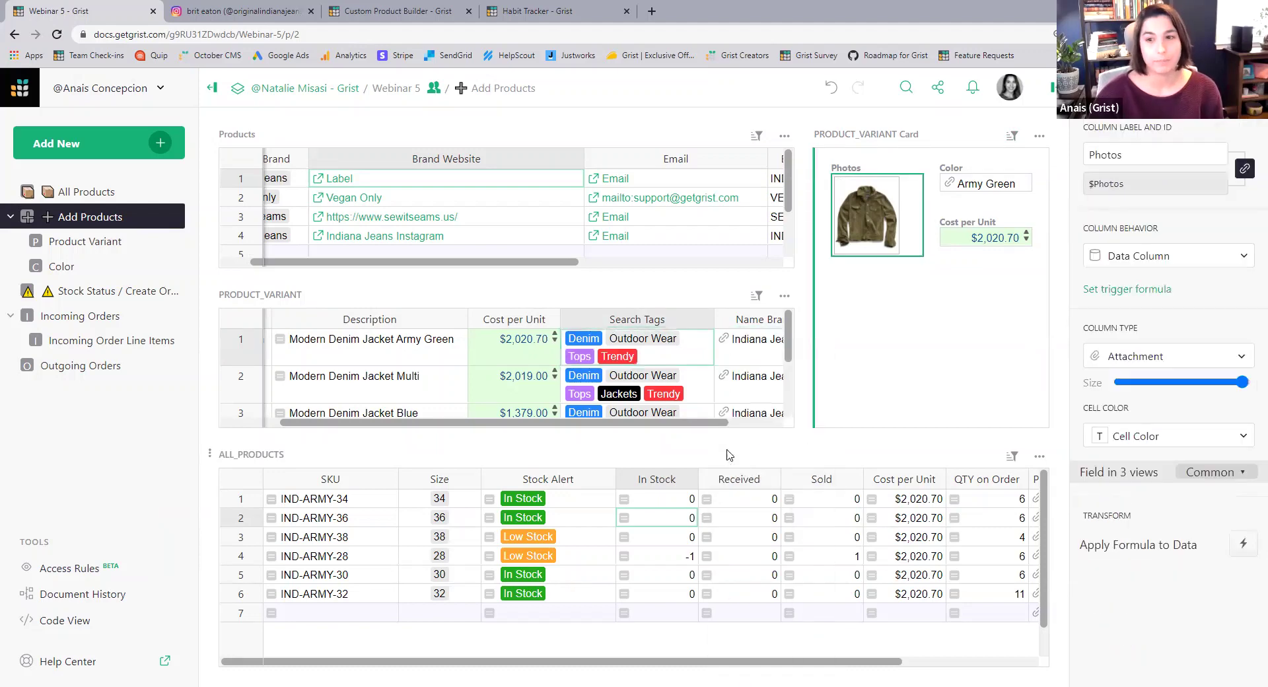
Switch text wrapping of the Search Tags column off and back on twice to compare the displays
{"action": "left_click", "coordinate": [679, 357]}
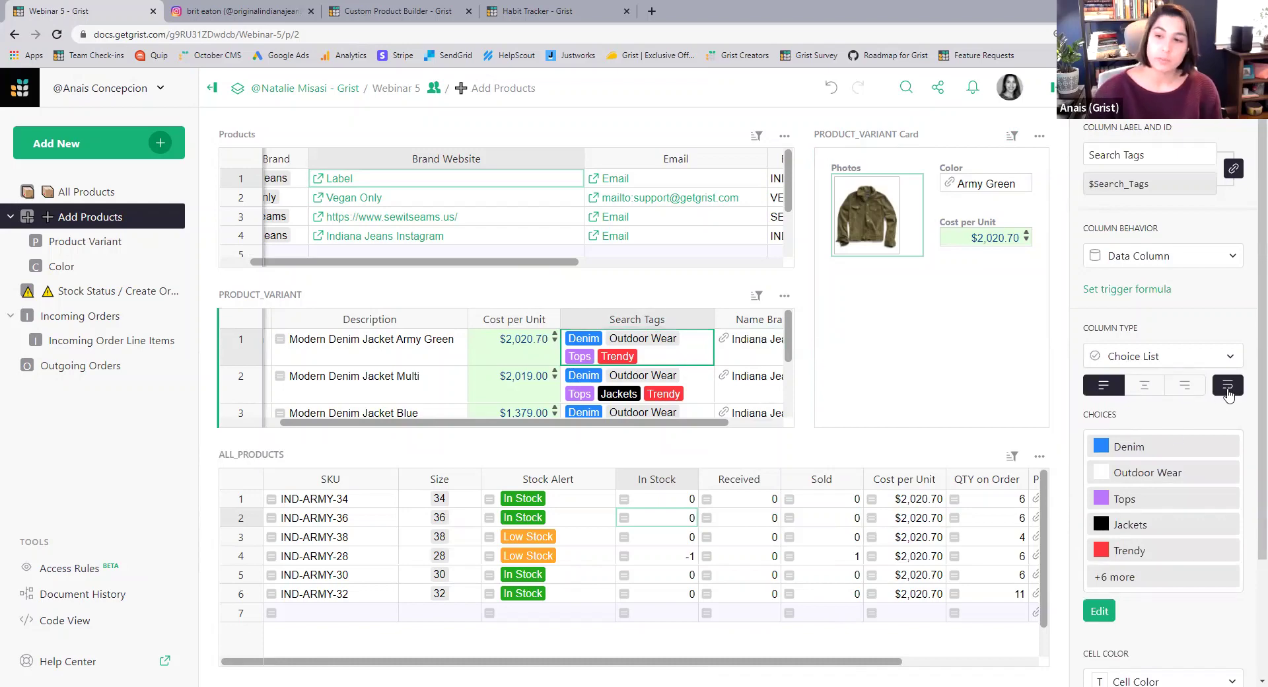
{"action": "left_click", "coordinate": [1228, 390]}
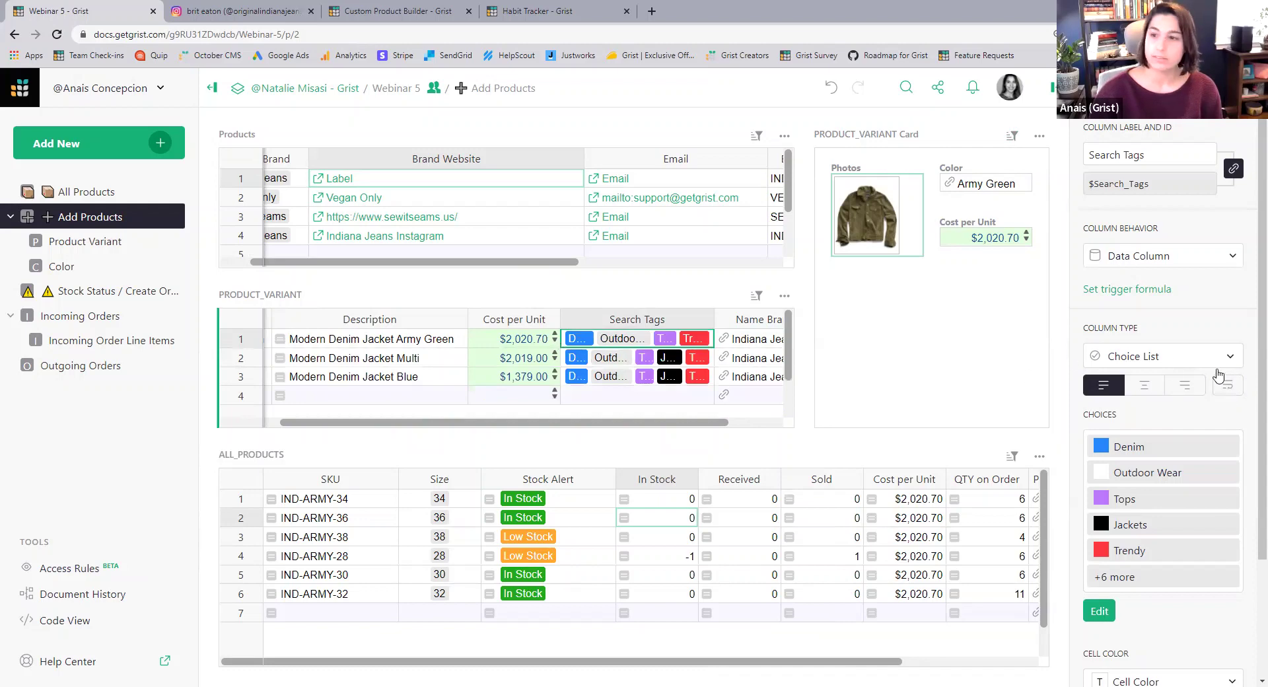
{"action": "left_click", "coordinate": [1228, 390]}
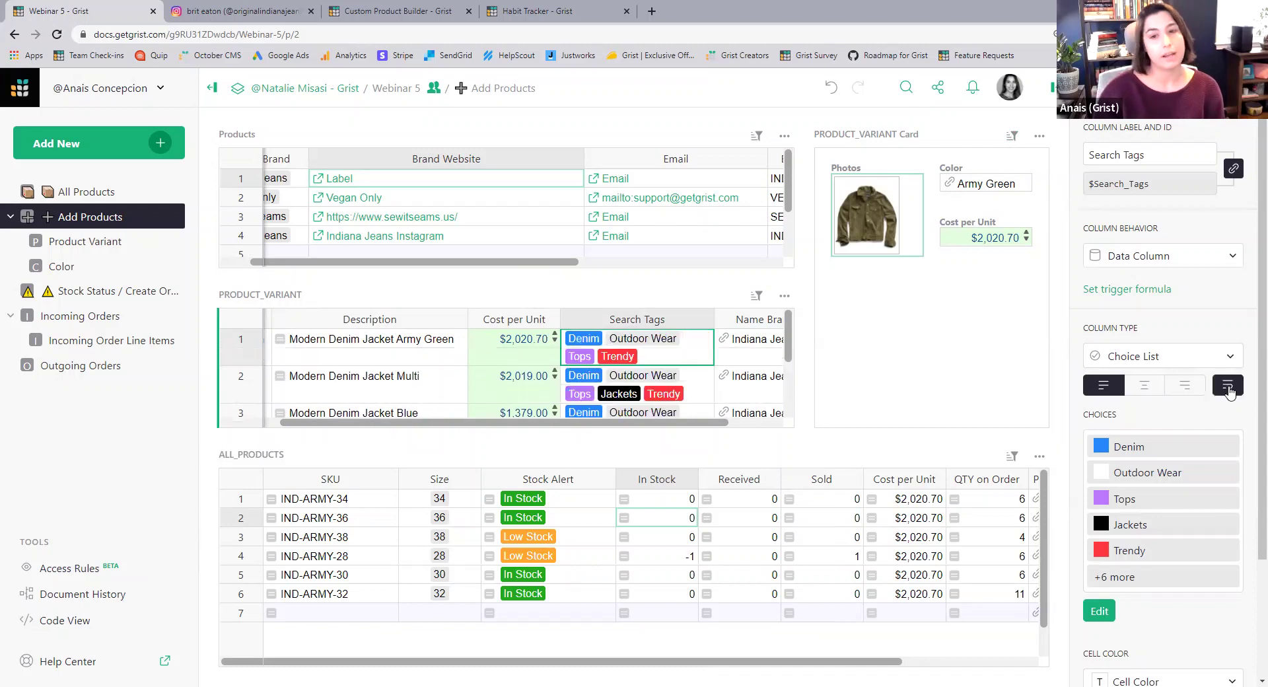
{"action": "left_click", "coordinate": [1229, 392]}
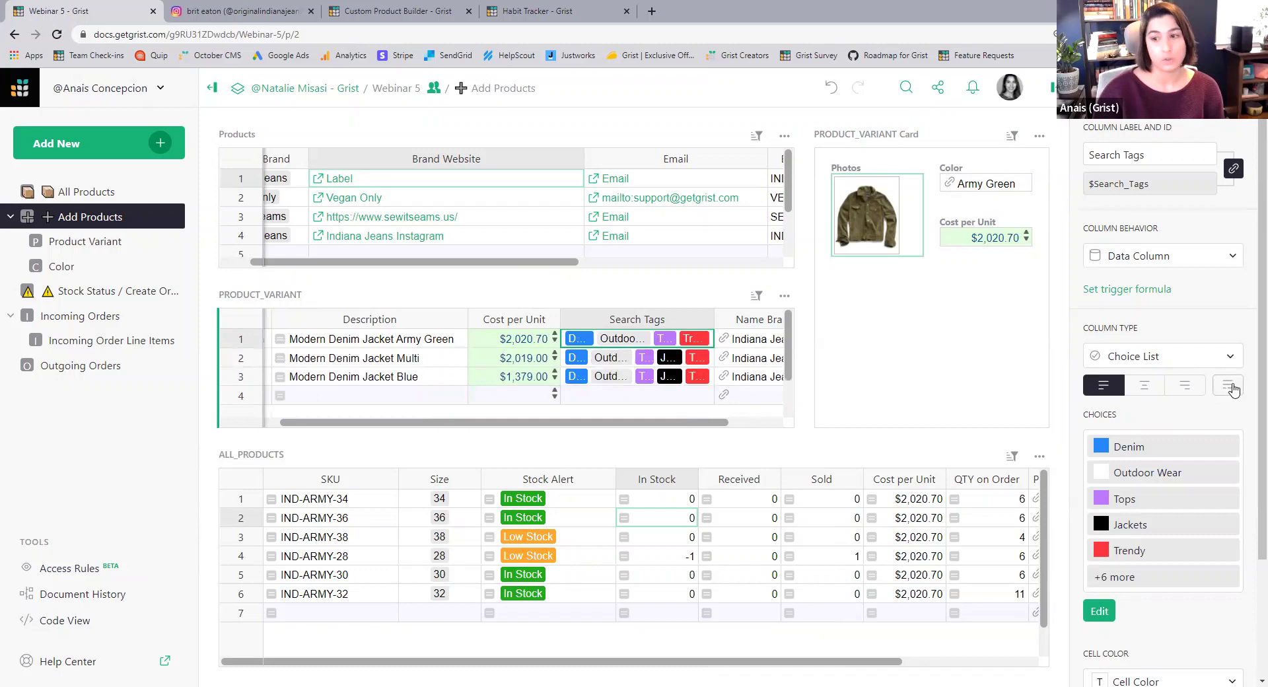
{"action": "left_click", "coordinate": [1231, 390]}
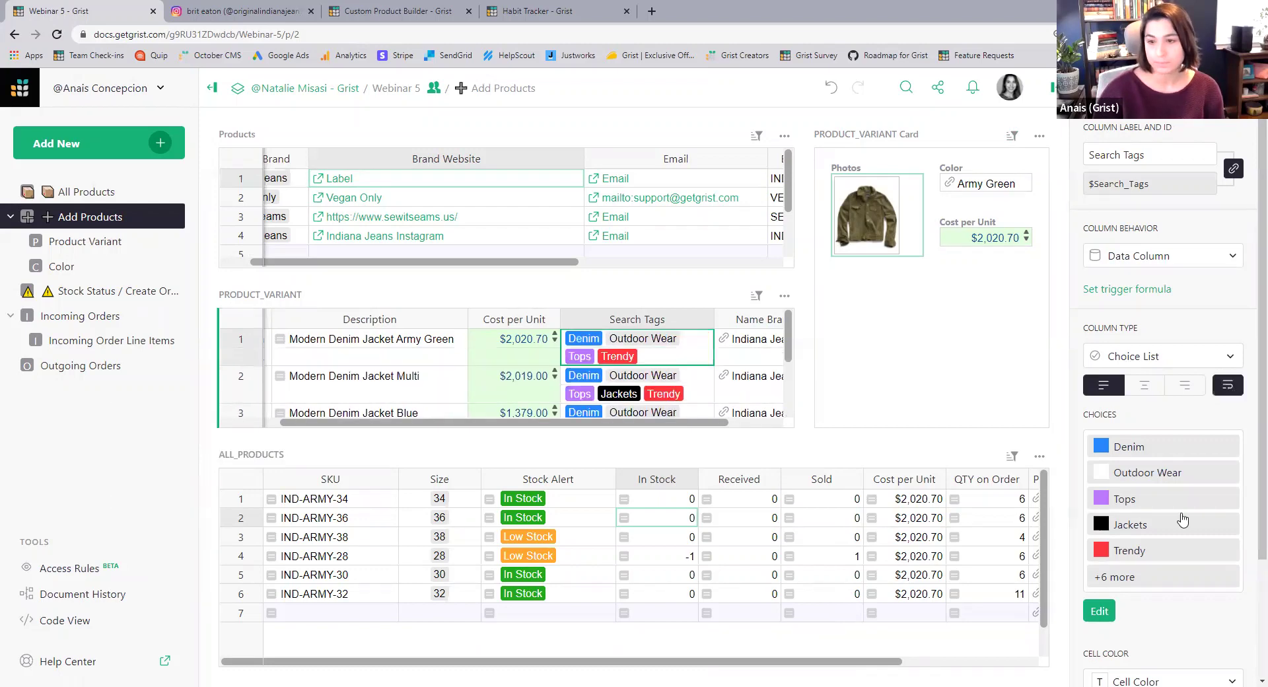
Try the light cyan cell fill #CCFEFE on the Search Tags column and return the fill to white
{"action": "scroll", "coordinate": [1230, 396], "scroll_direction": "down", "scroll_amount": 2}
{"action": "left_click", "coordinate": [1149, 549]}
{"action": "left_click", "coordinate": [1162, 385]}
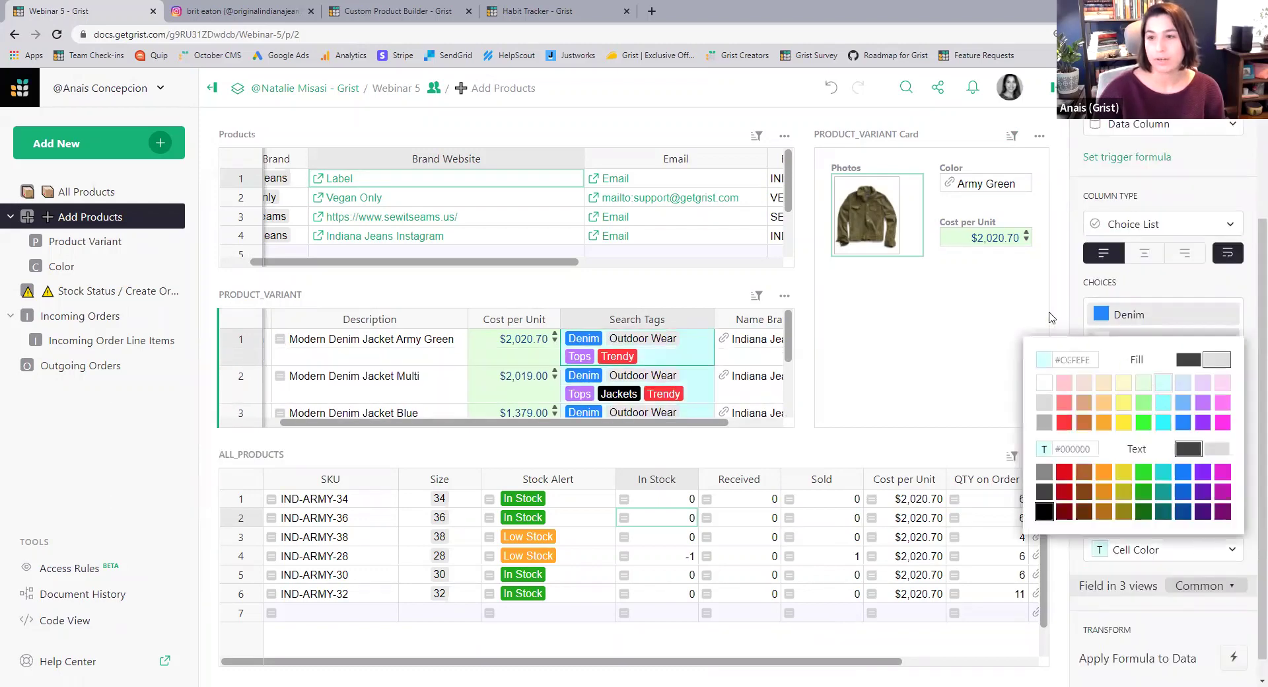
{"action": "left_click", "coordinate": [1061, 302]}
{"action": "left_click", "coordinate": [1171, 551]}
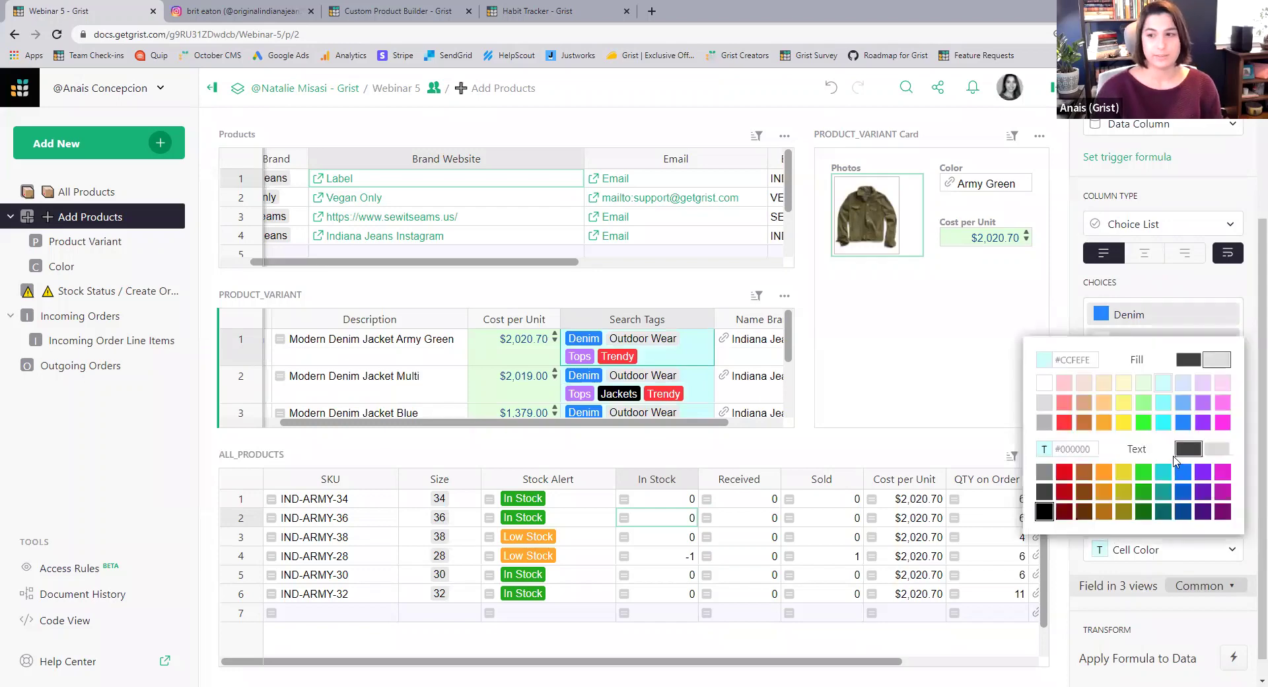
{"action": "left_click", "coordinate": [1047, 382]}
{"action": "left_click", "coordinate": [928, 348]}
{"action": "double_click", "coordinate": [684, 358]}
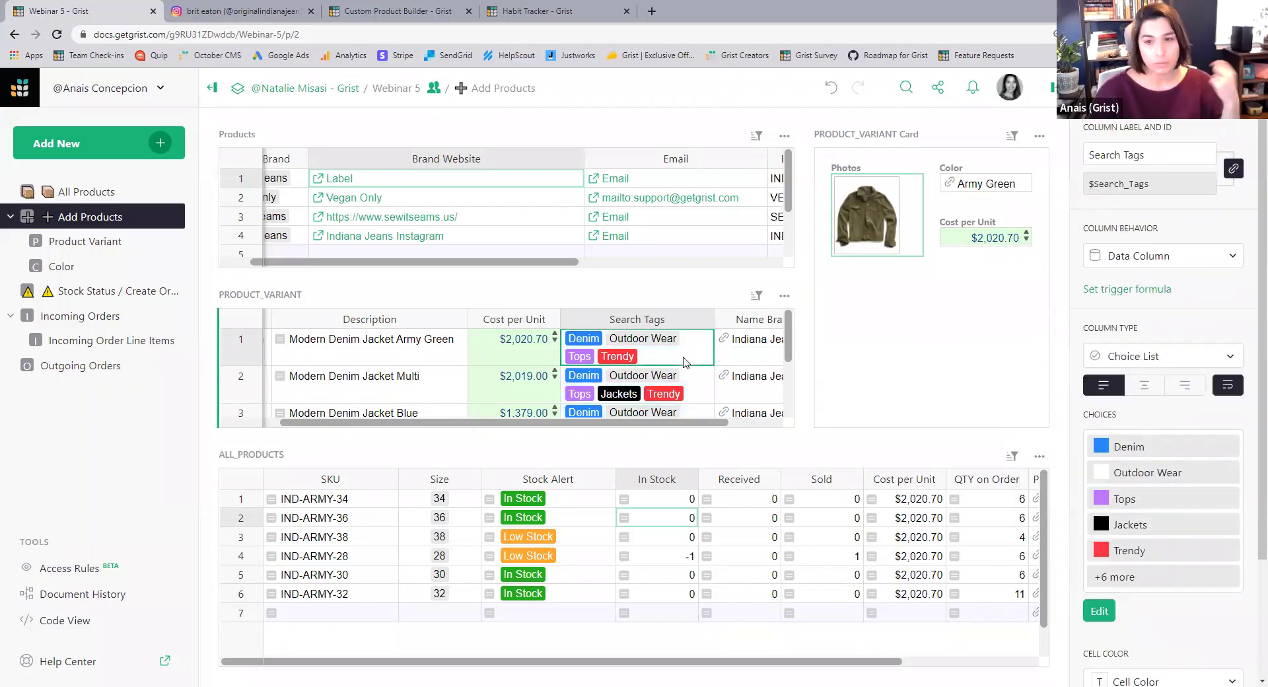
{"action": "left_click", "coordinate": [925, 338]}
{"action": "left_click", "coordinate": [673, 360]}
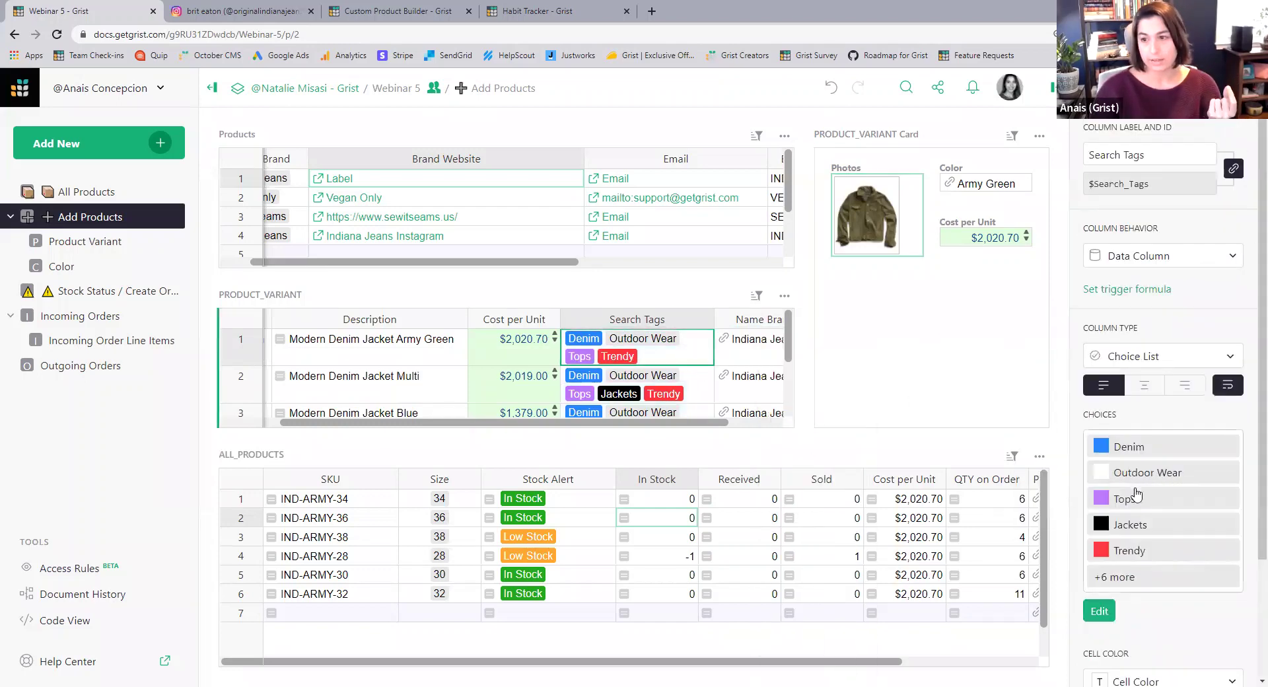
{"action": "left_click", "coordinate": [1125, 462]}
{"action": "left_click", "coordinate": [1148, 458]}
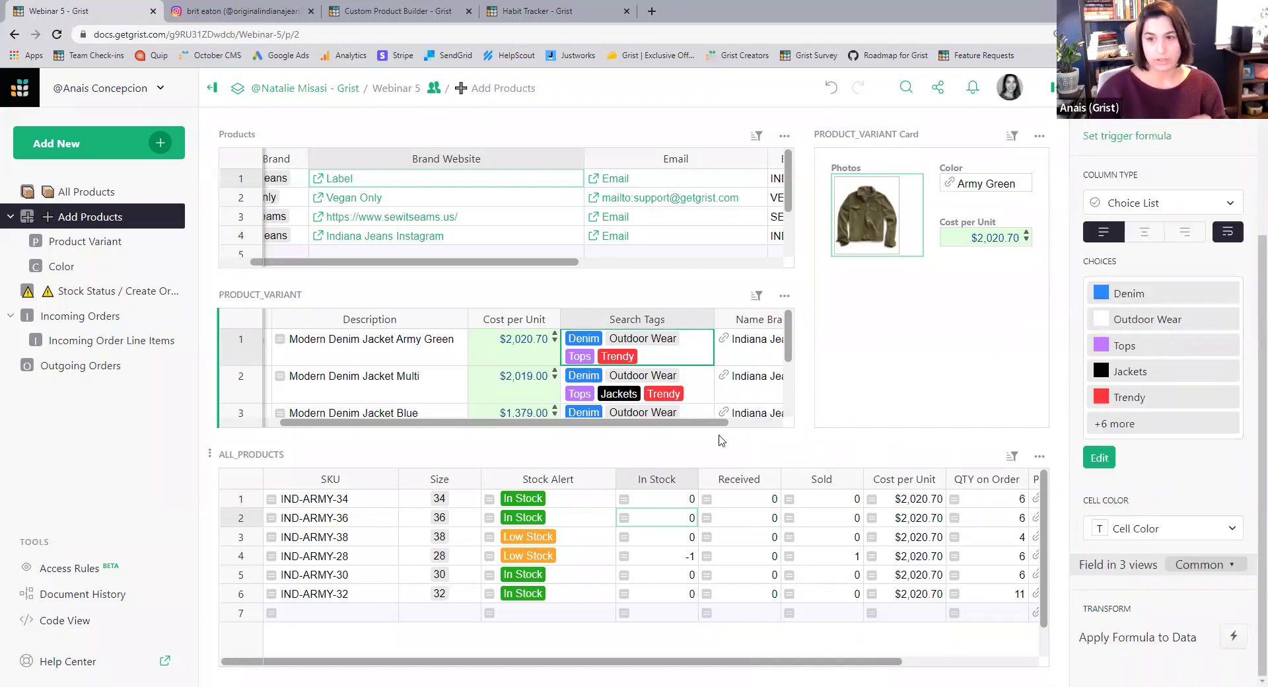
Create the new choice Taffeta from the Army Green variant's Search Tags cell and assign it to that variant
{"action": "double_click", "coordinate": [684, 362]}
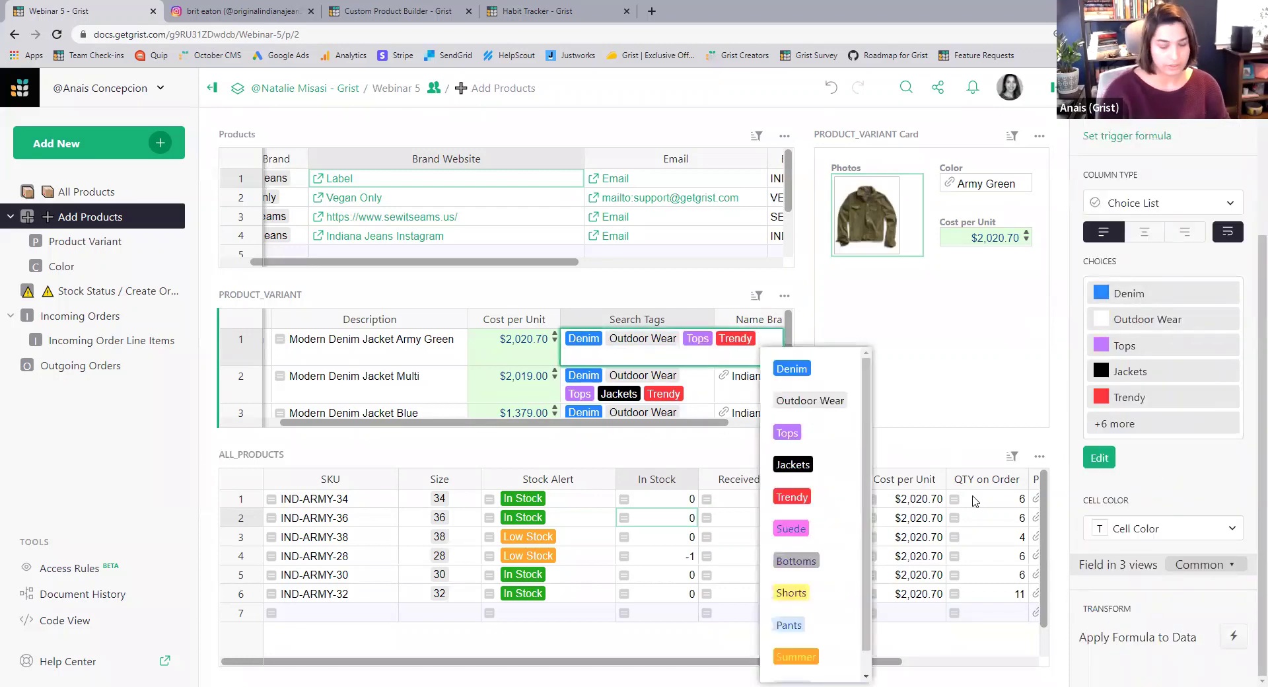
{"action": "type", "text": "Taffeta"}
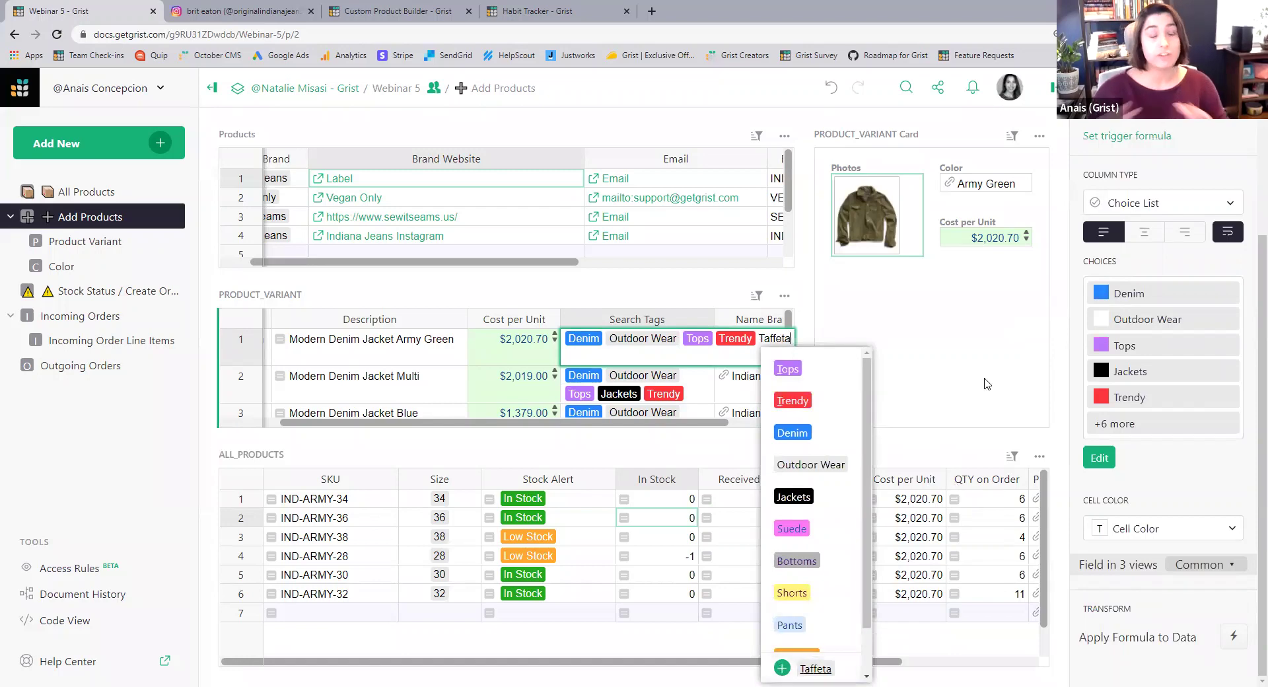
{"action": "left_click", "coordinate": [780, 668]}
{"action": "key", "text": "Return"}
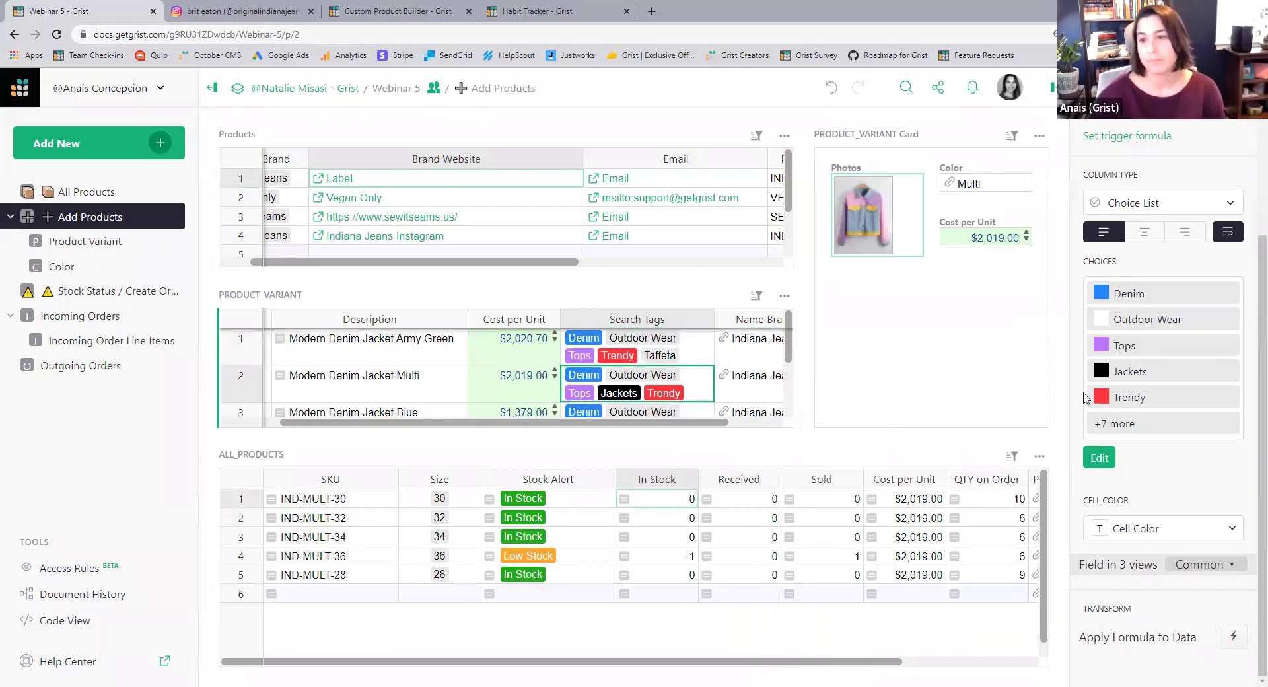
Give the Taffeta choice of the Search Tags column a bright magenta fill and save the choices
{"action": "left_click", "coordinate": [1096, 389]}
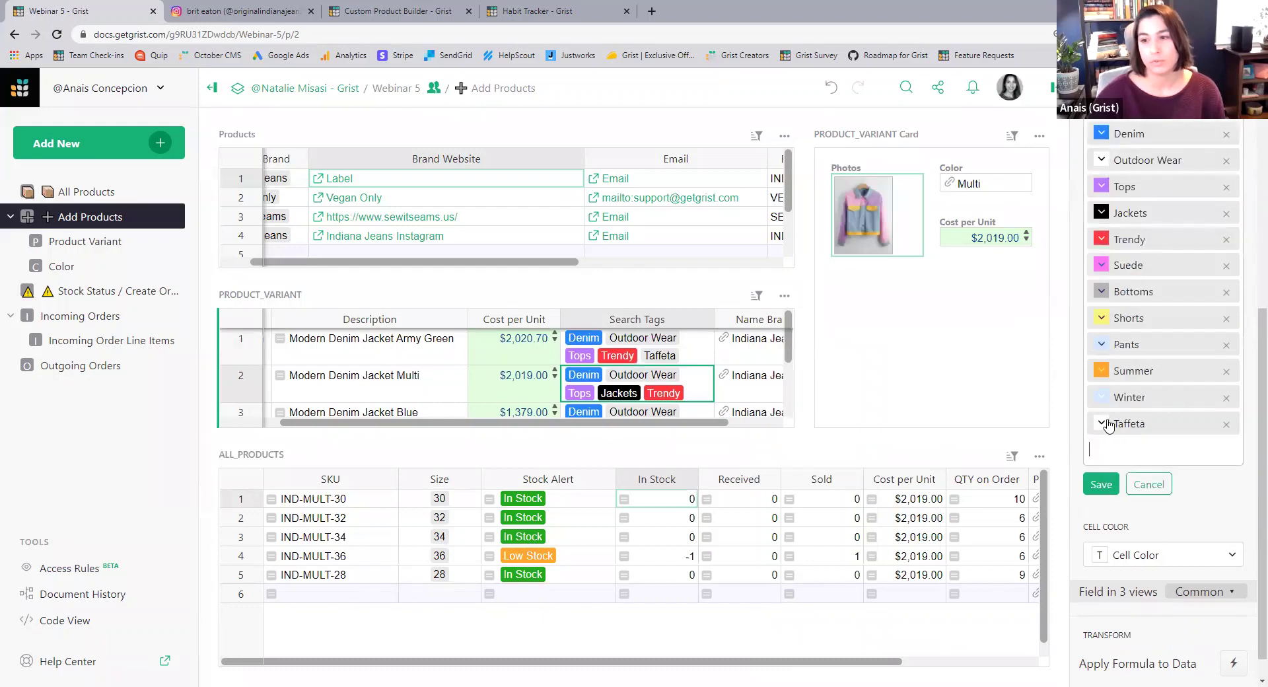
{"action": "left_click", "coordinate": [1103, 424]}
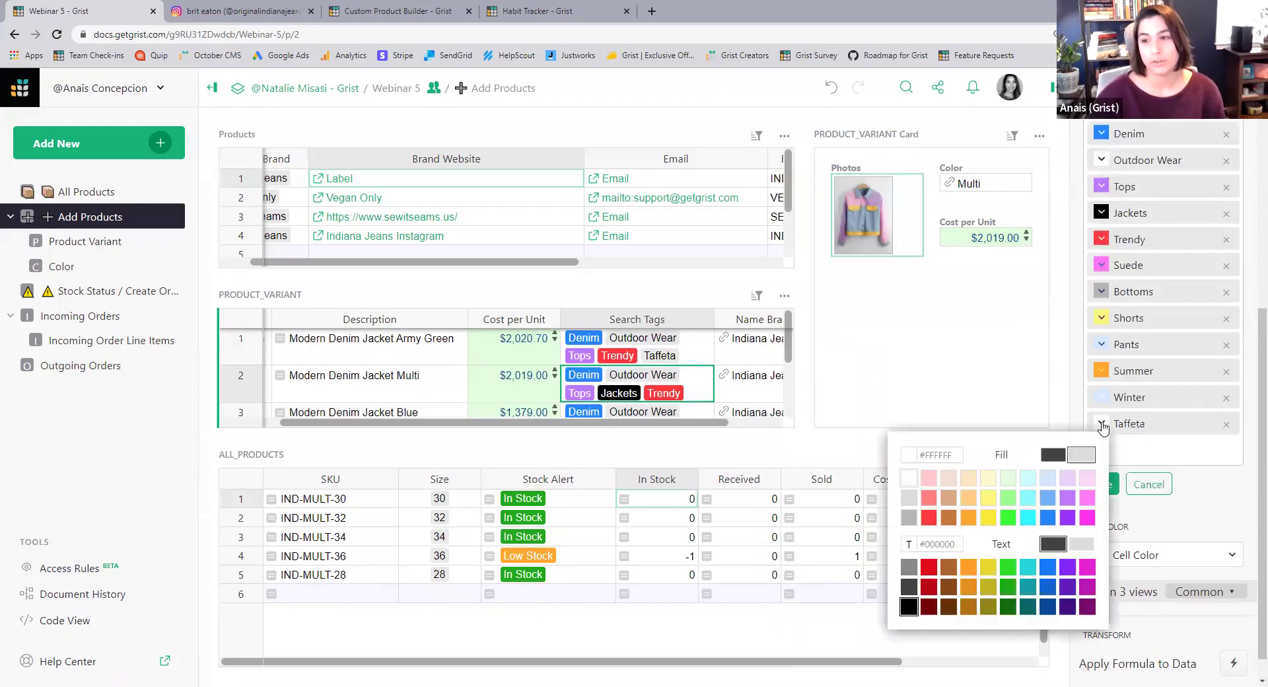
{"action": "left_click", "coordinate": [1088, 518]}
{"action": "left_click", "coordinate": [1166, 451]}
{"action": "left_click", "coordinate": [1098, 485]}
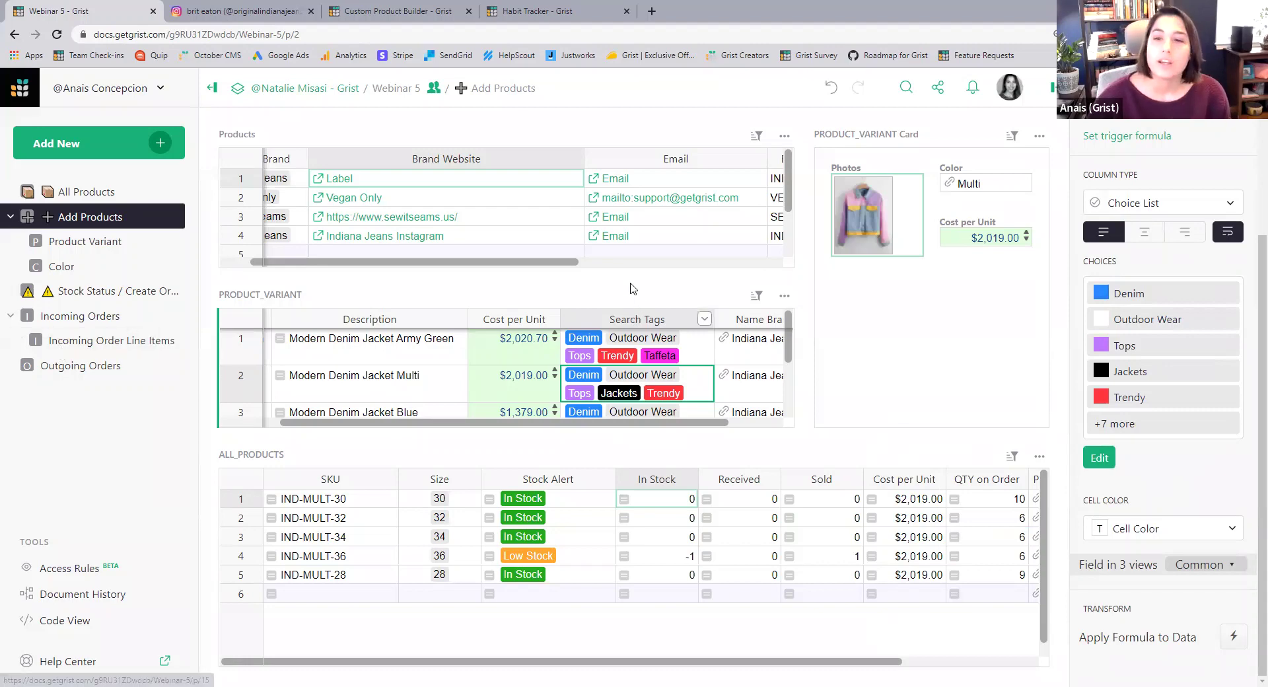
Look through the available column types and inspect the settings of the Name Brand, Search Tags and Color columns in PRODUCT_VARIANT
{"action": "left_click", "coordinate": [1172, 201]}
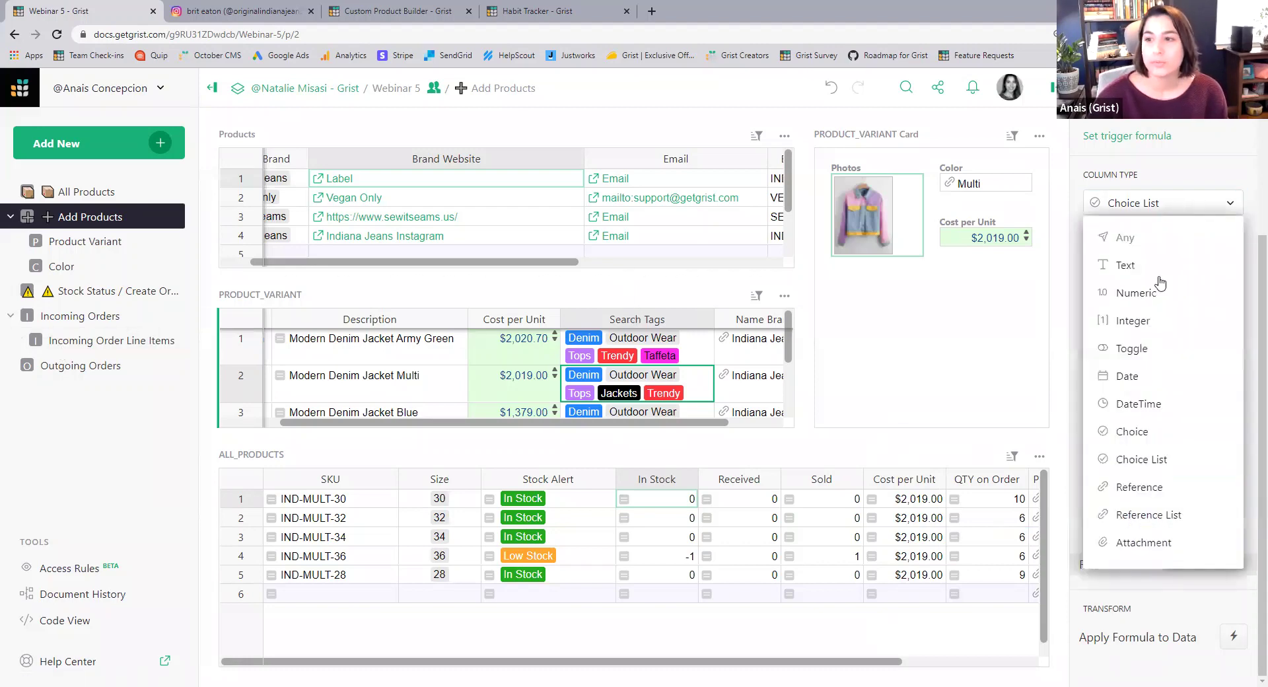
{"action": "left_click", "coordinate": [1152, 172]}
{"action": "left_click", "coordinate": [745, 362]}
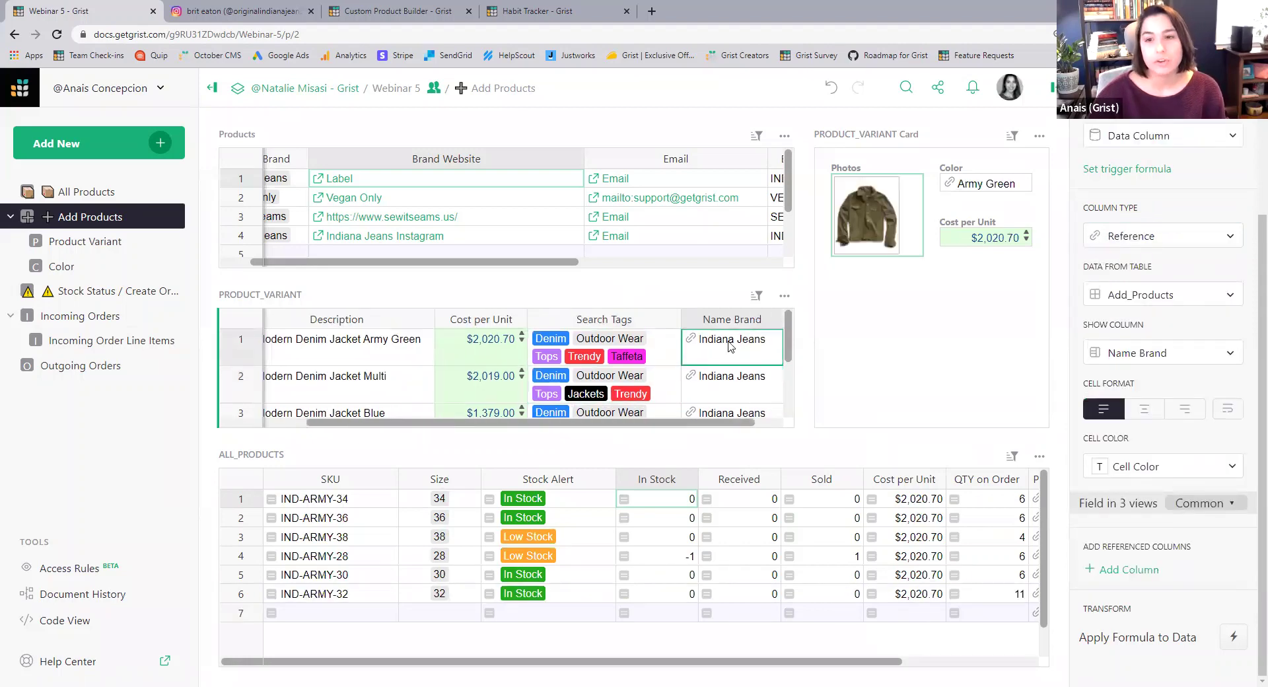
{"action": "left_click", "coordinate": [561, 413]}
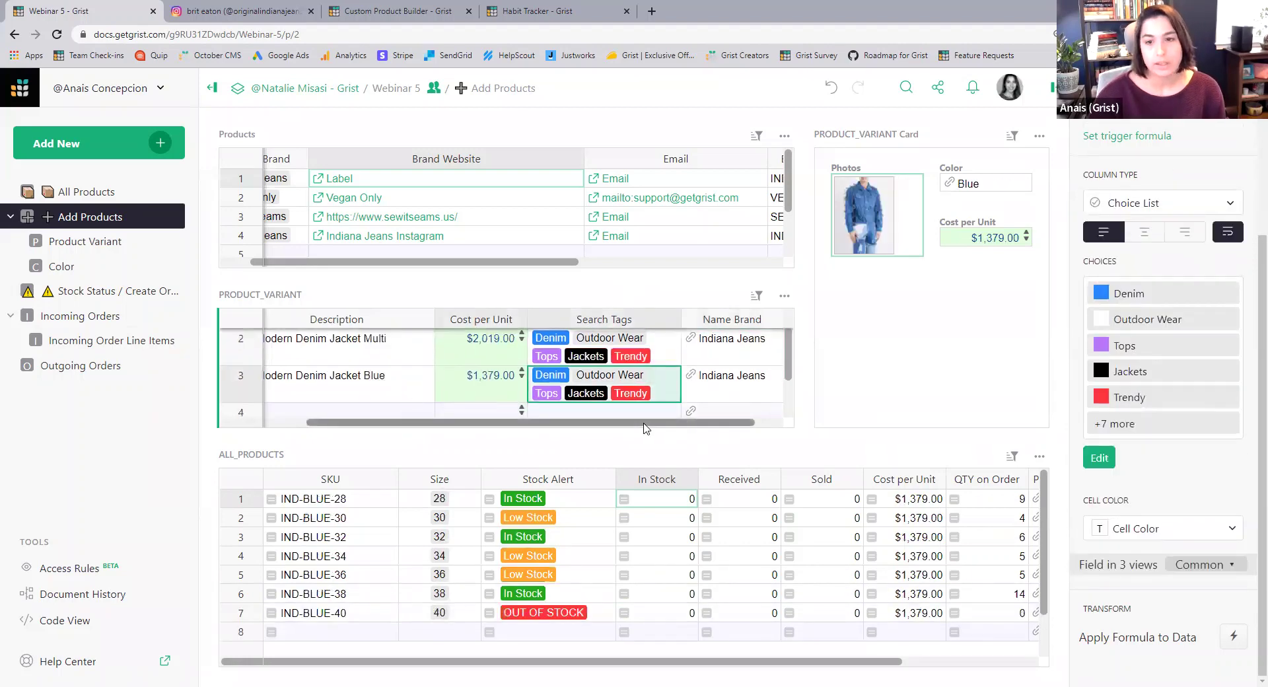
{"action": "left_click_drag", "start_coordinate": [642, 423], "coordinate": [529, 423]}
{"action": "left_click", "coordinate": [319, 354]}
{"action": "scroll", "coordinate": [314, 358], "scroll_direction": "up", "scroll_amount": 1}
{"action": "left_click", "coordinate": [314, 355]}
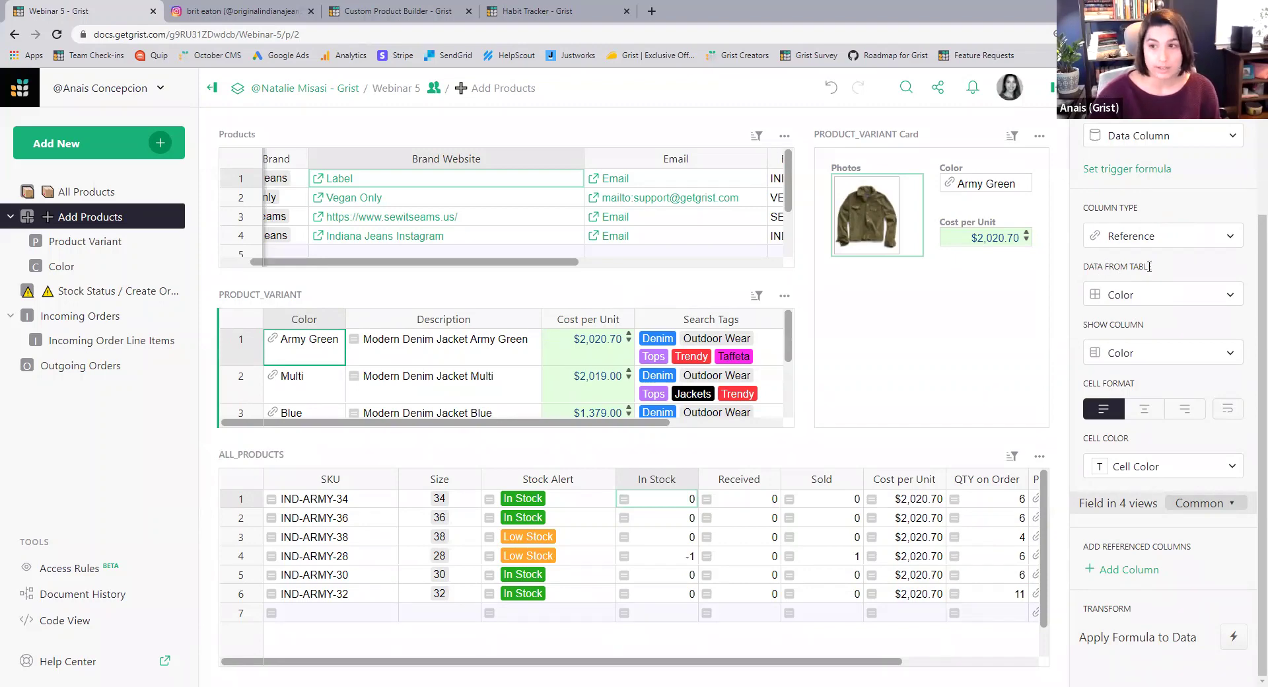
Compare the source records on the Color page with the Color reference column settings on the Add Products page
{"action": "left_click", "coordinate": [134, 265]}
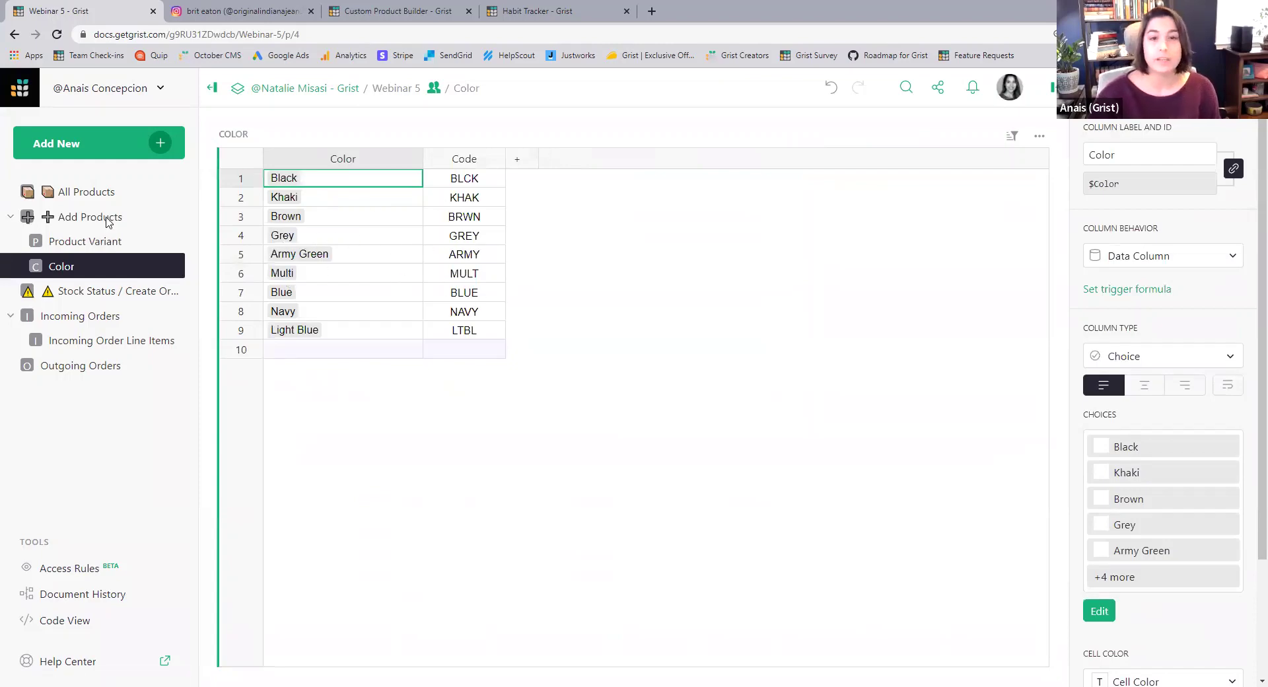
{"action": "left_click", "coordinate": [109, 222]}
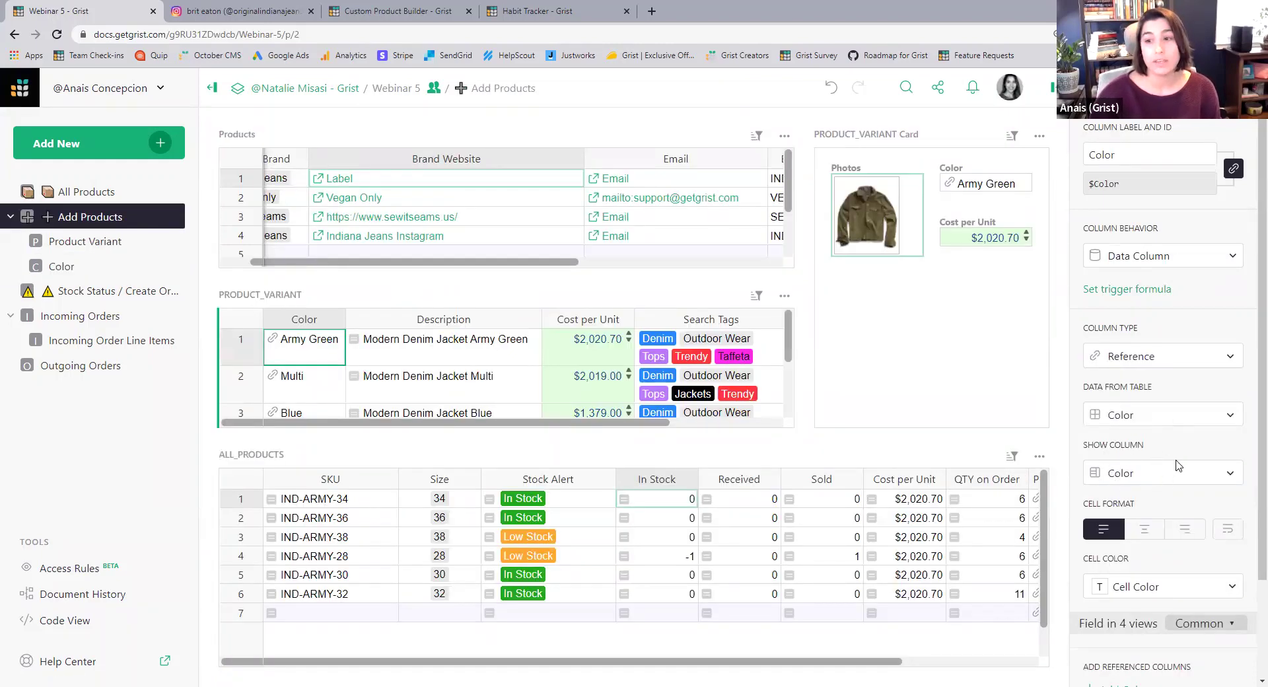
{"action": "left_click", "coordinate": [76, 267]}
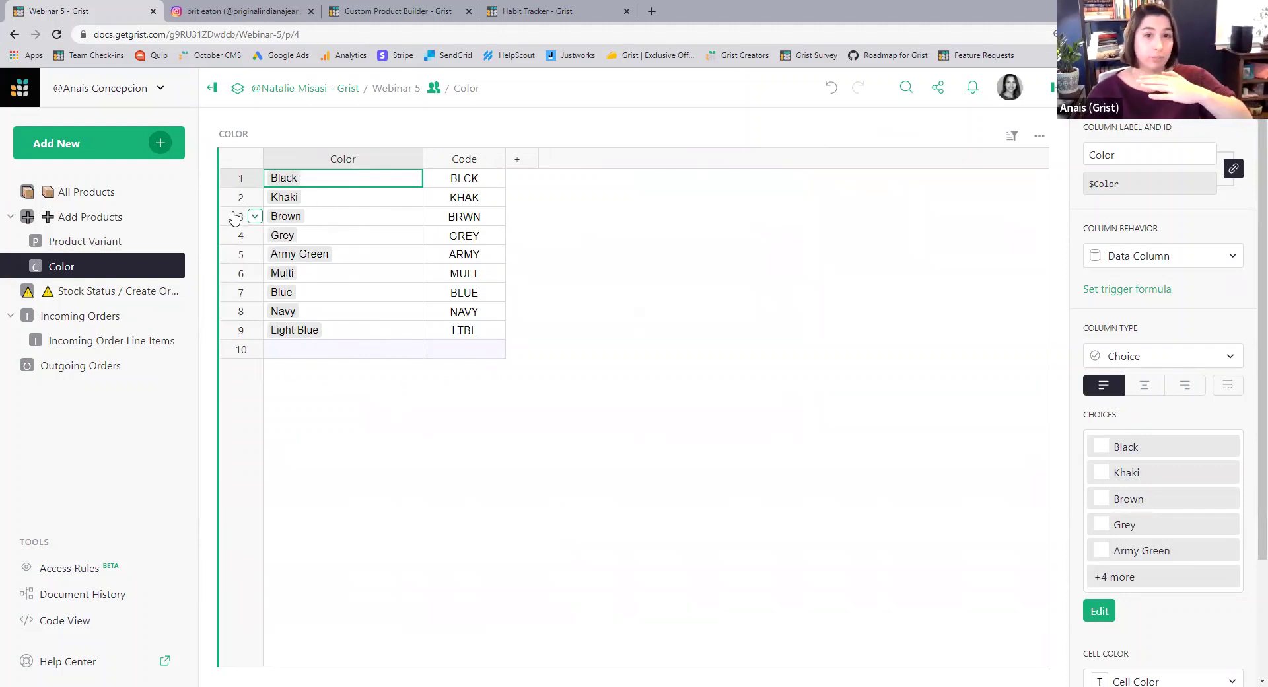
{"action": "left_click", "coordinate": [235, 216]}
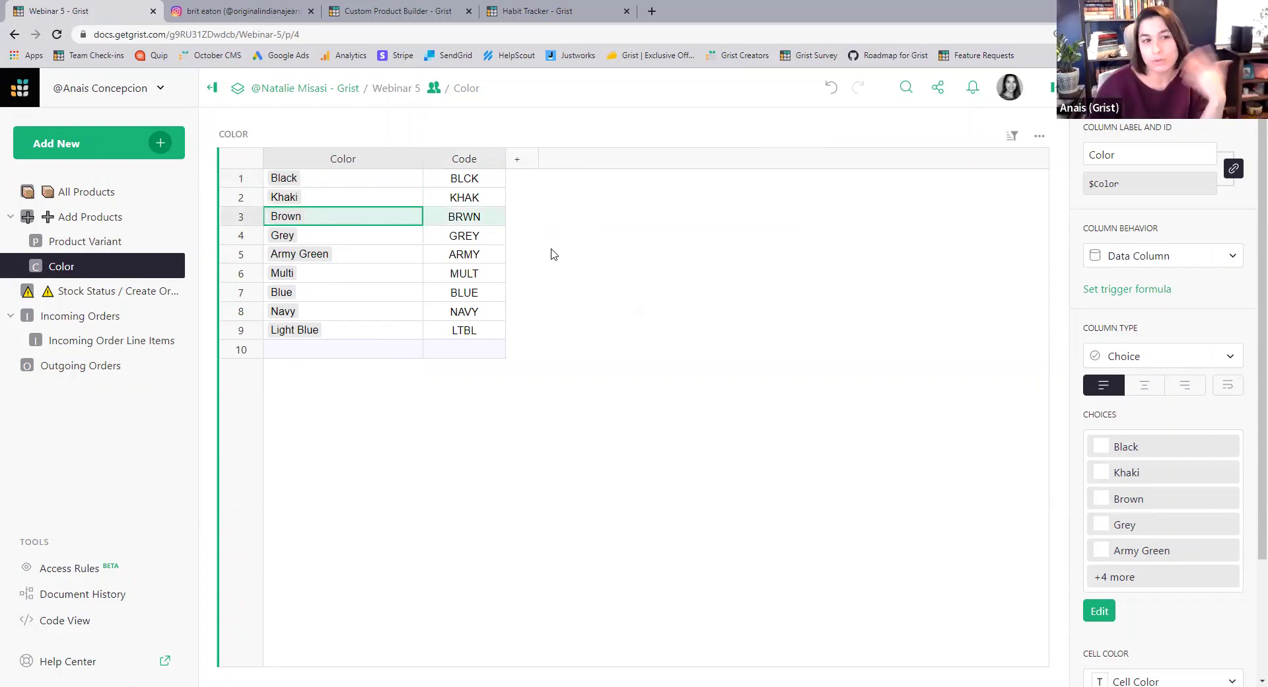
{"action": "left_click", "coordinate": [347, 222]}
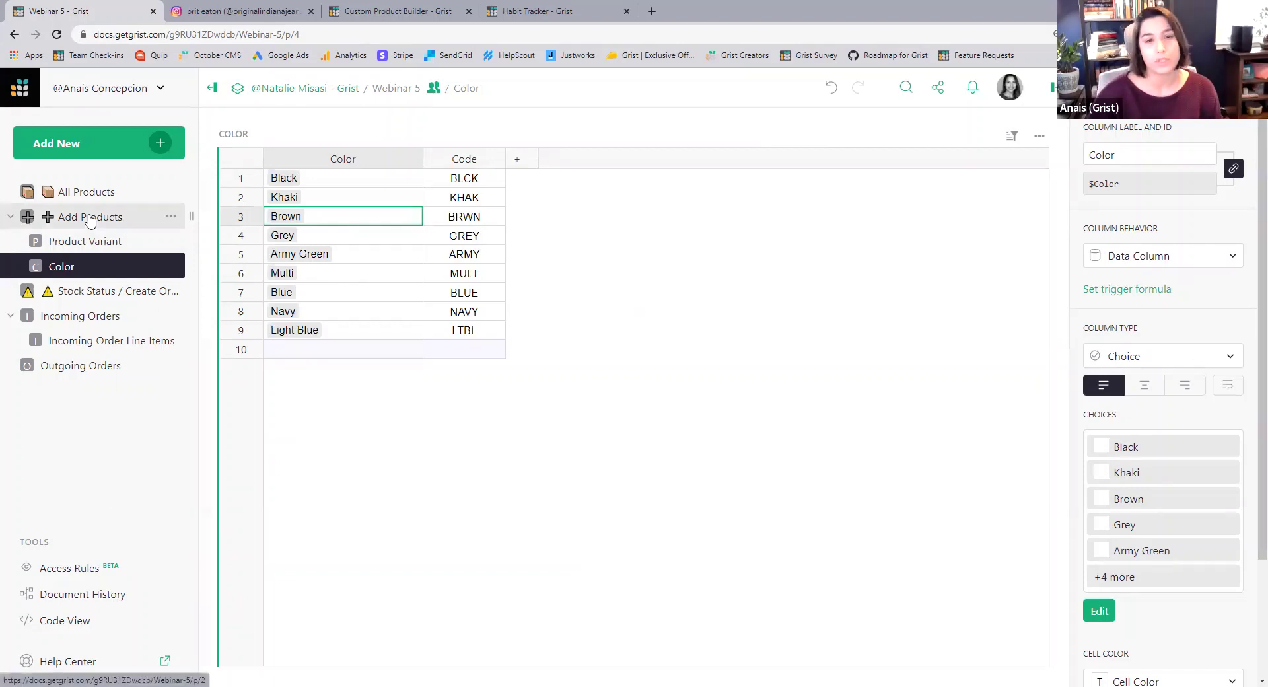
{"action": "left_click", "coordinate": [91, 219]}
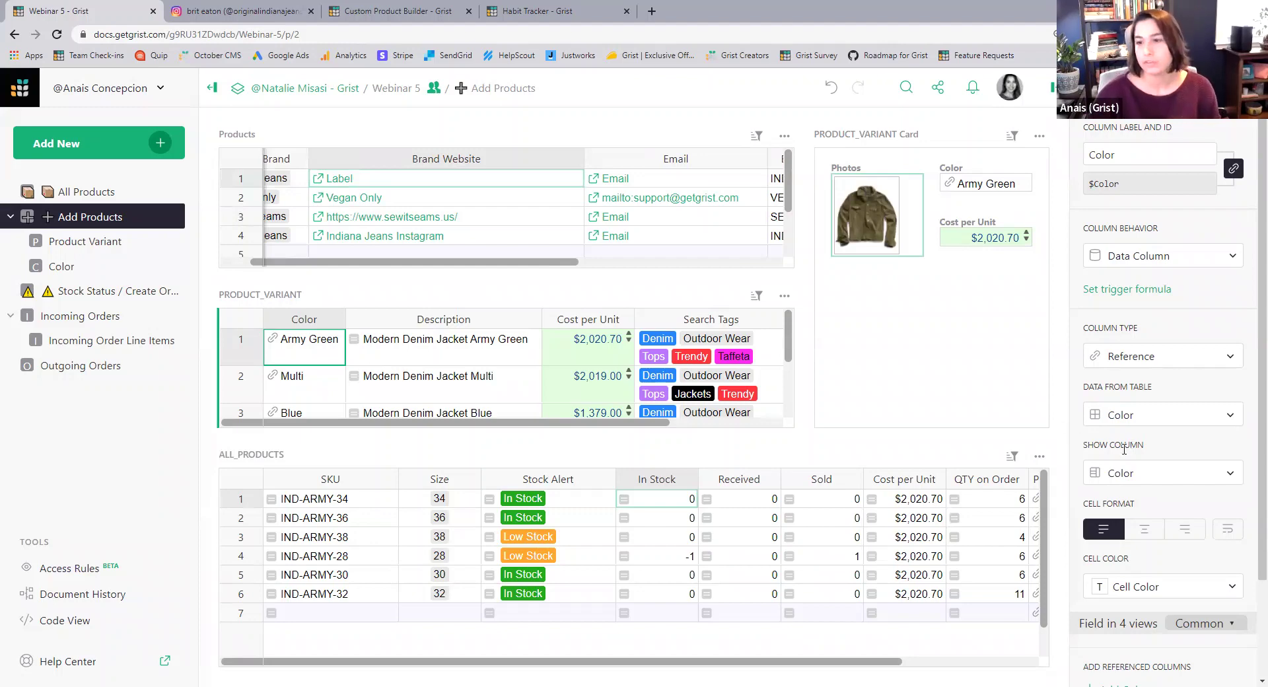
Try centre and right alignment on the PRODUCT_VARIANT Color column and return it to left alignment
{"action": "scroll", "coordinate": [1189, 390], "scroll_direction": "down", "scroll_amount": 1}
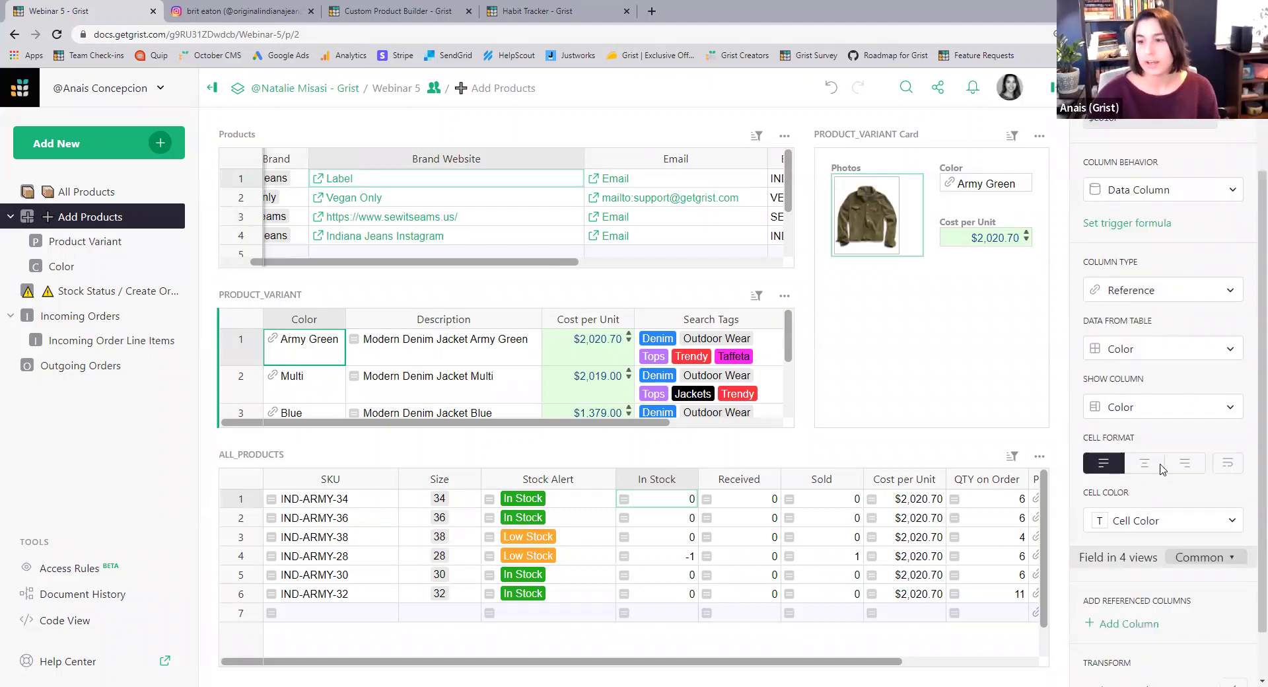
{"action": "left_click", "coordinate": [1145, 462]}
{"action": "left_click", "coordinate": [1185, 463]}
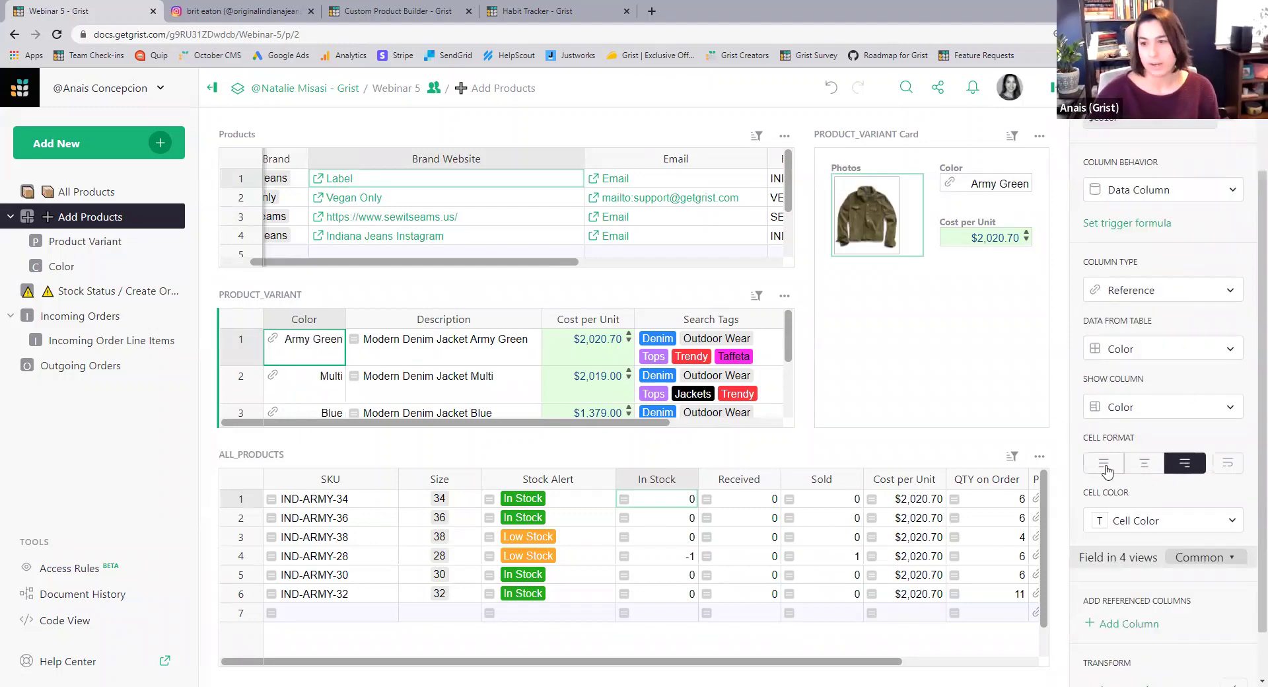
{"action": "left_click", "coordinate": [1103, 463]}
Add the referenced Code column from the Color table to PRODUCT_VARIANT
{"action": "scroll", "coordinate": [1151, 519], "scroll_direction": "down", "scroll_amount": 1}
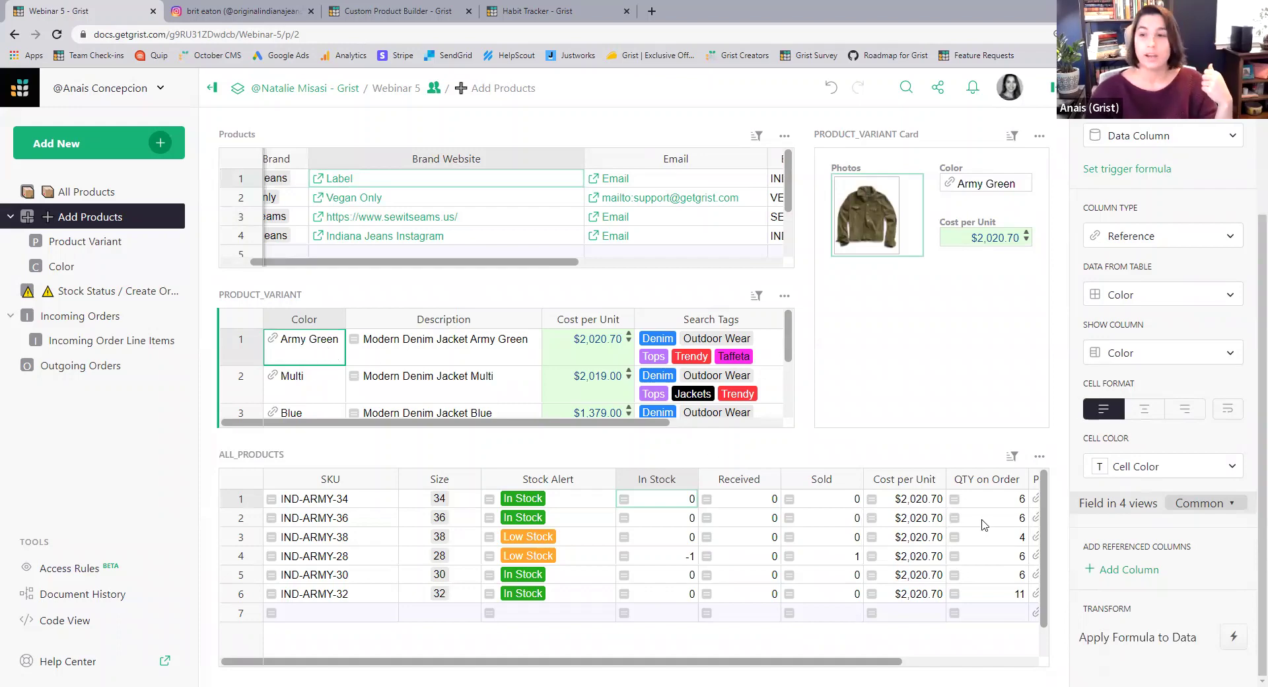
{"action": "left_click", "coordinate": [1108, 572]}
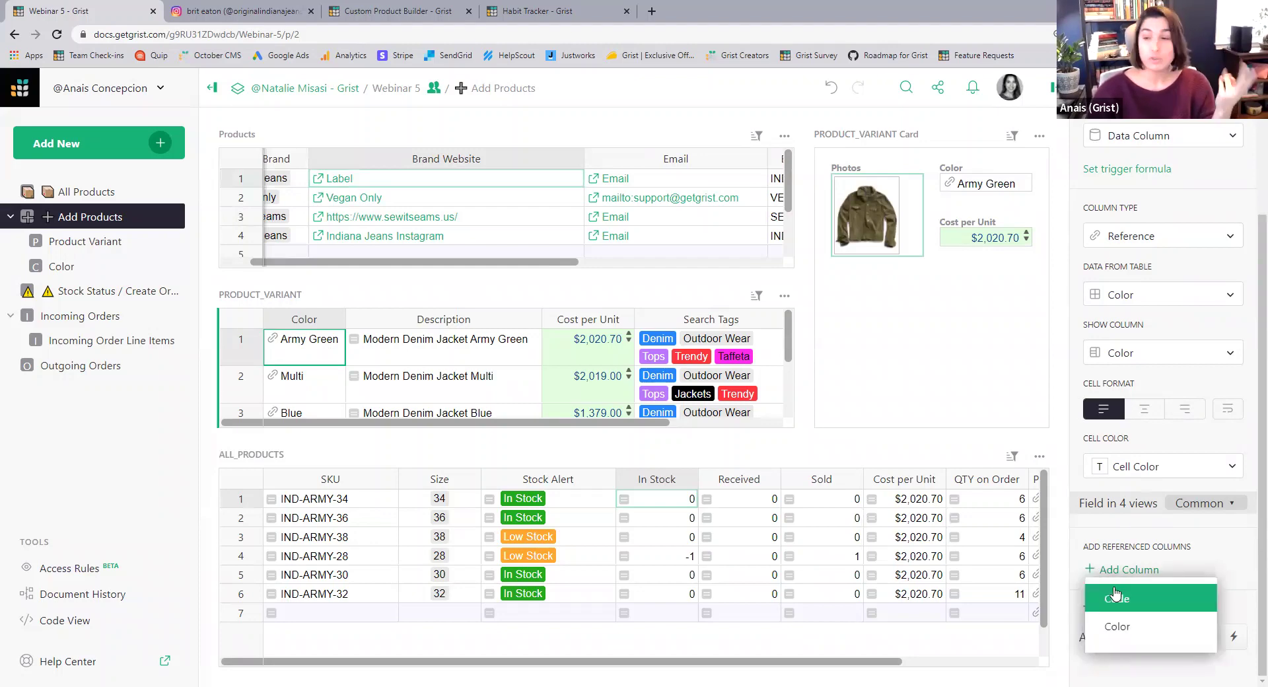
{"action": "left_click", "coordinate": [1118, 599]}
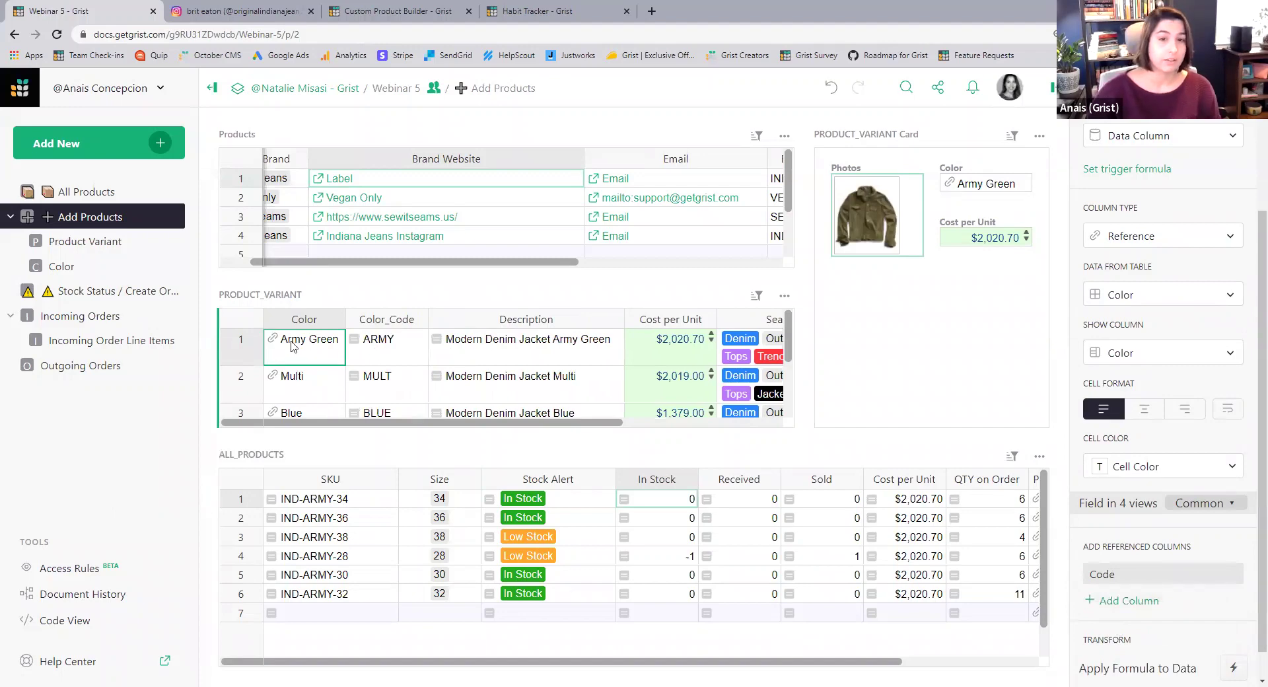
Compare the Color and Color_Code cells of the denim jacket variants and examine the formula behind Color_Code
{"action": "left_click", "coordinate": [357, 361]}
{"action": "left_click", "coordinate": [311, 383]}
{"action": "left_click", "coordinate": [369, 397]}
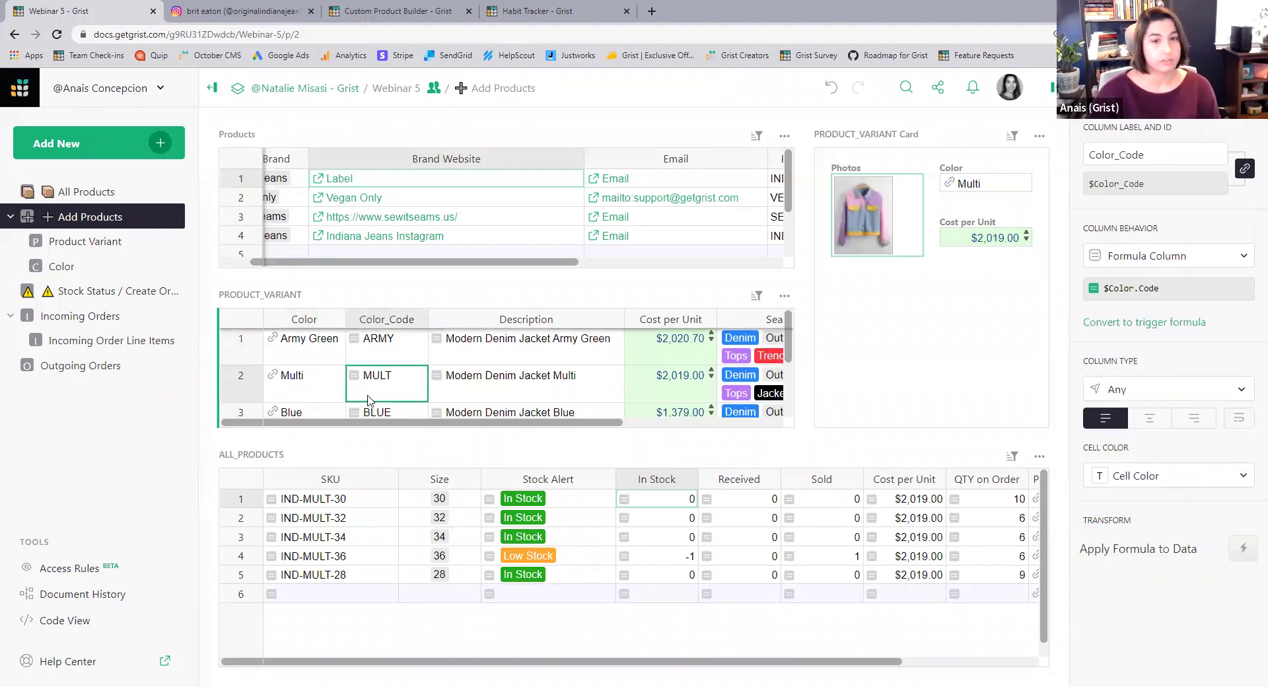
{"action": "left_click", "coordinate": [330, 414]}
{"action": "left_click", "coordinate": [301, 346]}
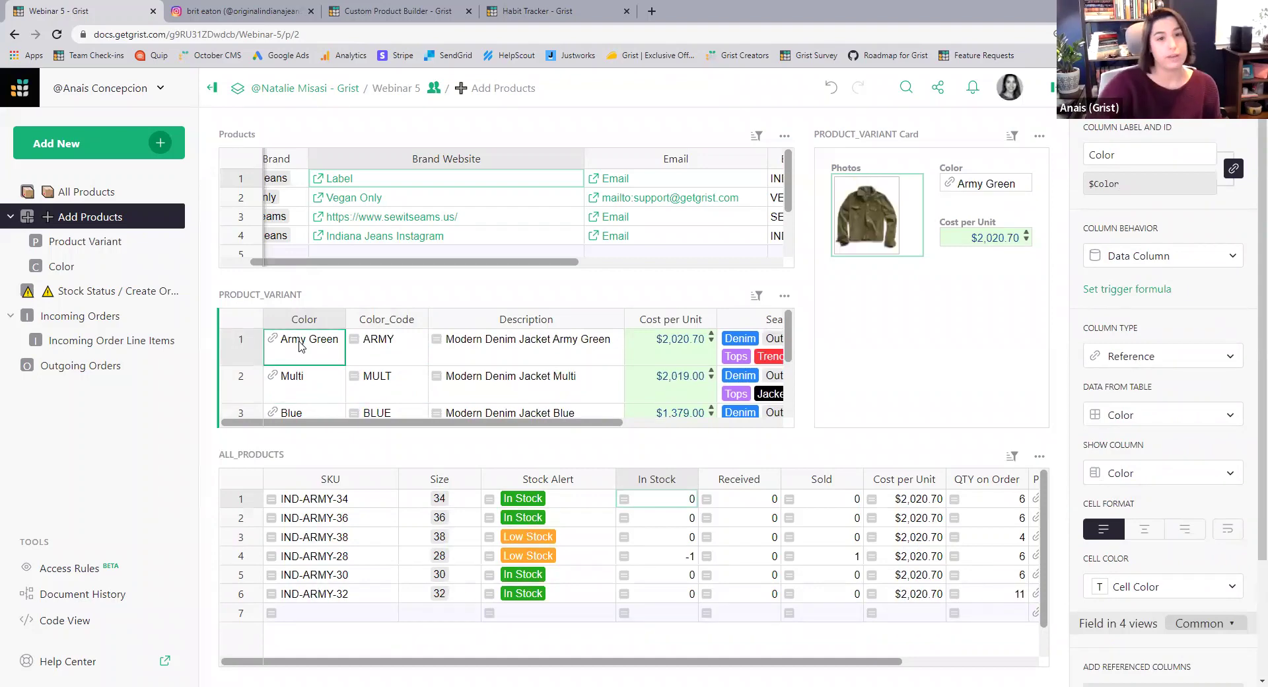
{"action": "left_click", "coordinate": [374, 352]}
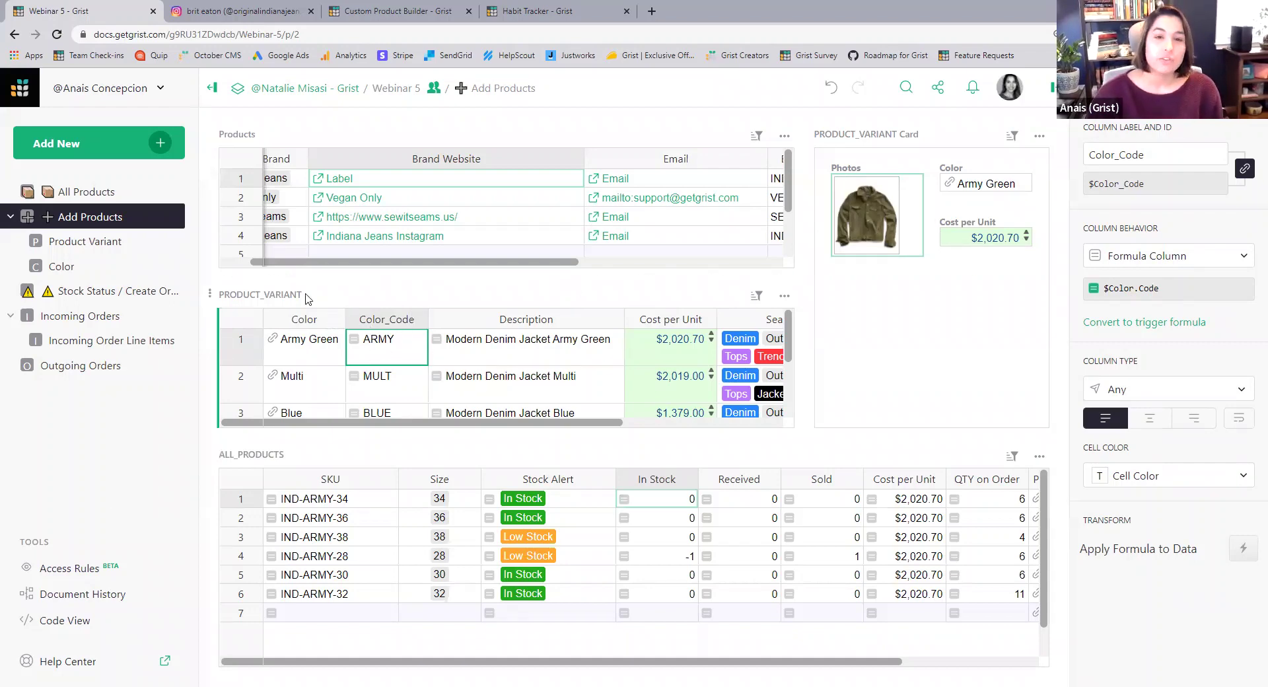
Examine how the Name Brand reference links variants to the Indiana Jeans and Vegan Only products, including on the Product Variant page
{"action": "left_click_drag", "start_coordinate": [363, 262], "coordinate": [333, 261]}
{"action": "left_click", "coordinate": [333, 420]}
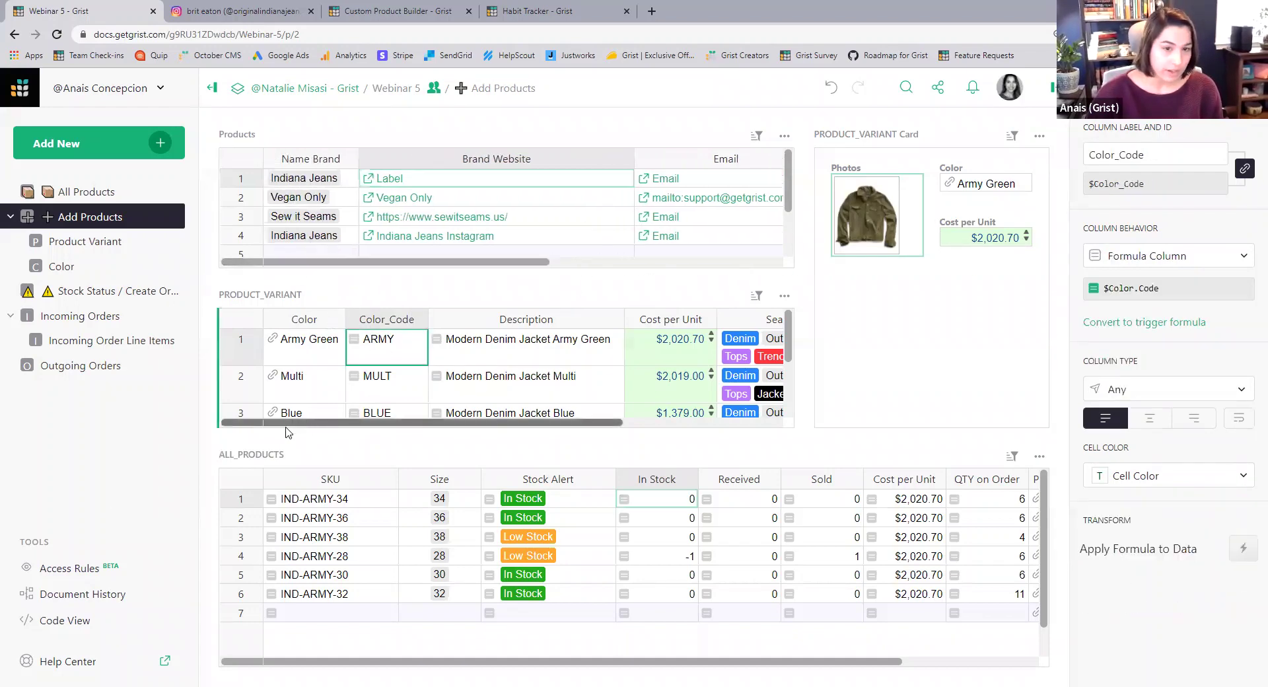
{"action": "left_click", "coordinate": [342, 198]}
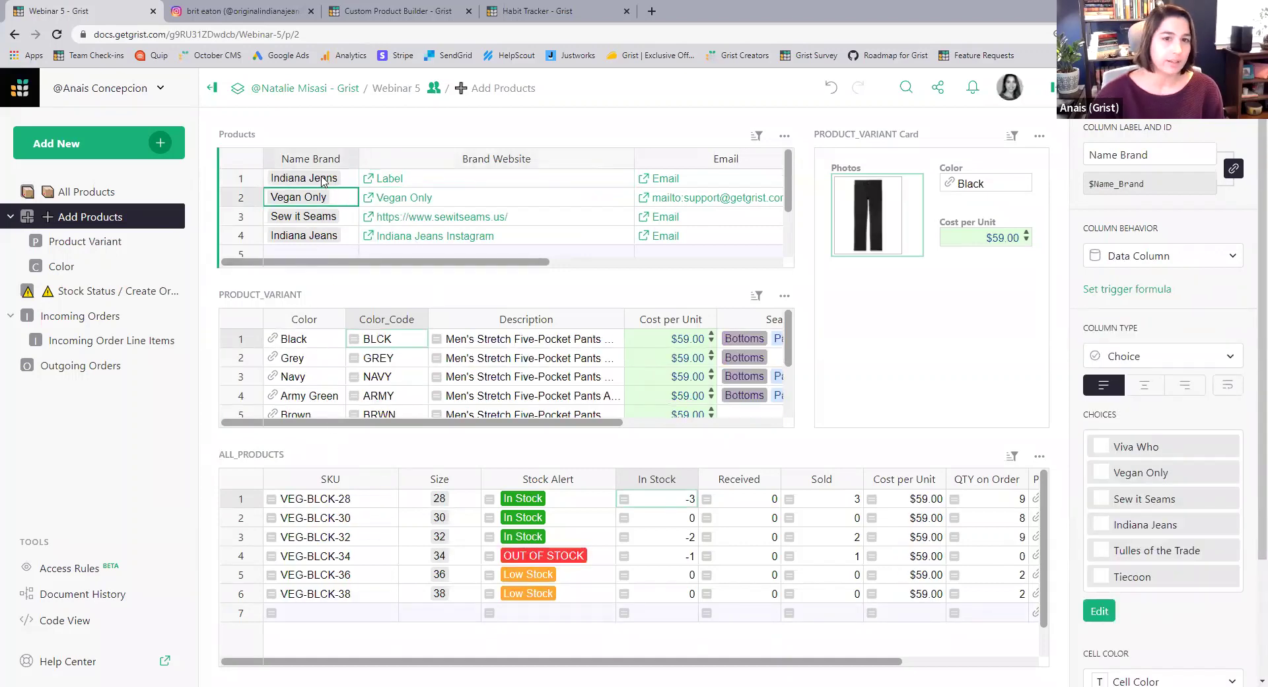
{"action": "left_click", "coordinate": [323, 180]}
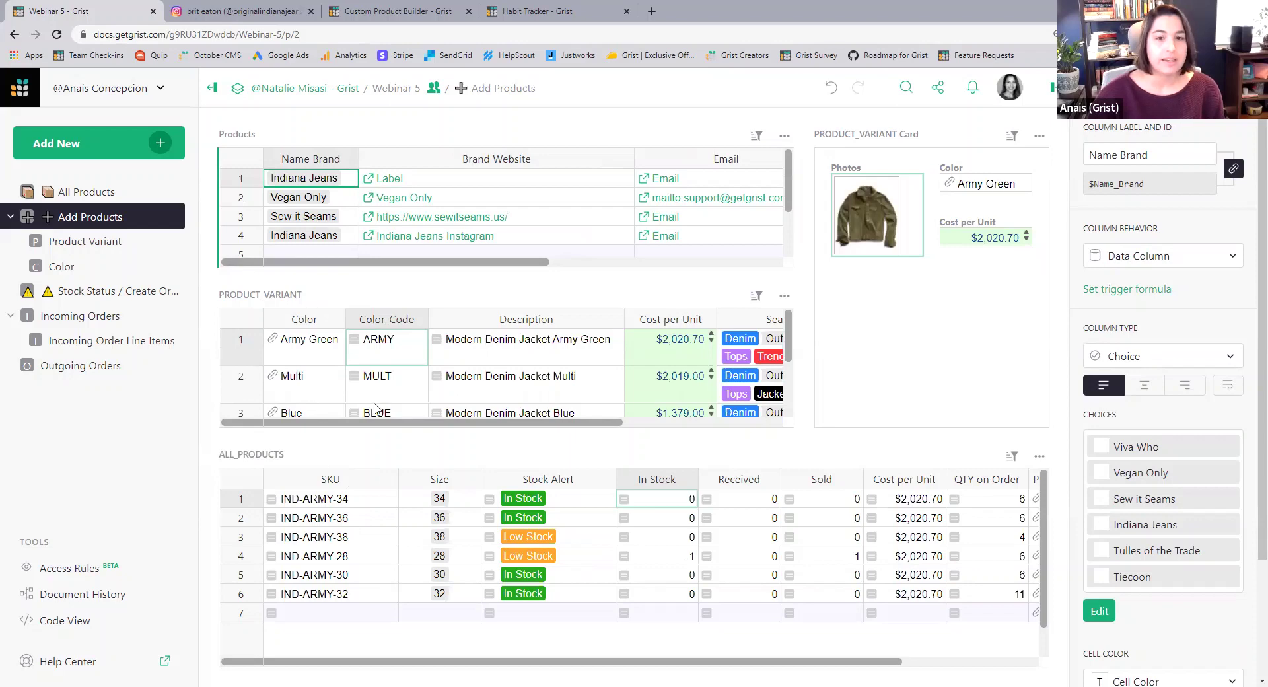
{"action": "left_click_drag", "start_coordinate": [375, 421], "coordinate": [704, 410]}
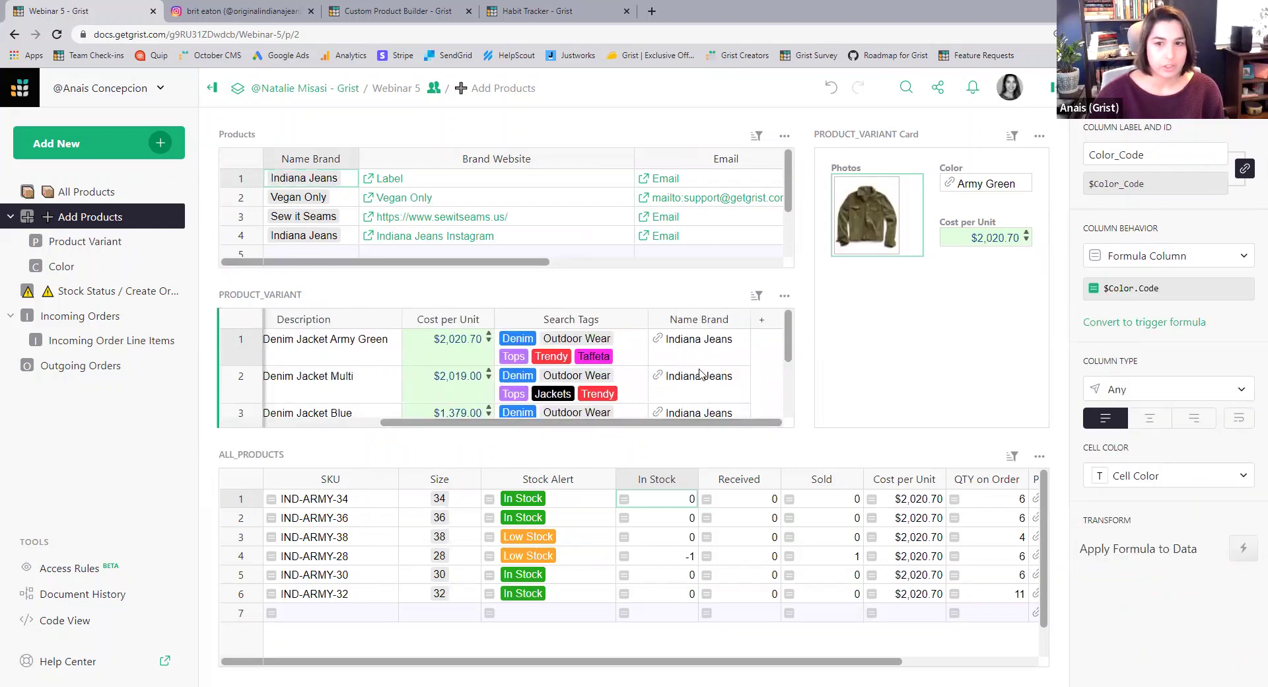
{"action": "left_click", "coordinate": [333, 198]}
{"action": "left_click_drag", "start_coordinate": [557, 423], "coordinate": [775, 423]}
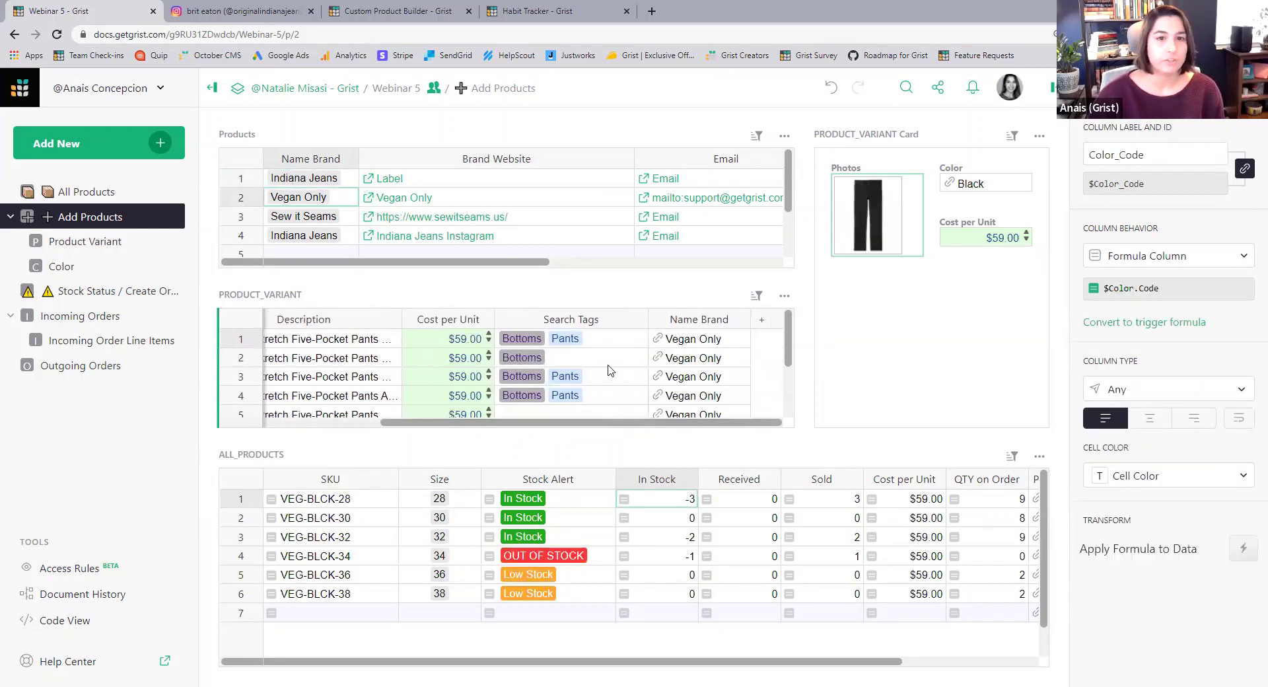
{"action": "left_click", "coordinate": [126, 242]}
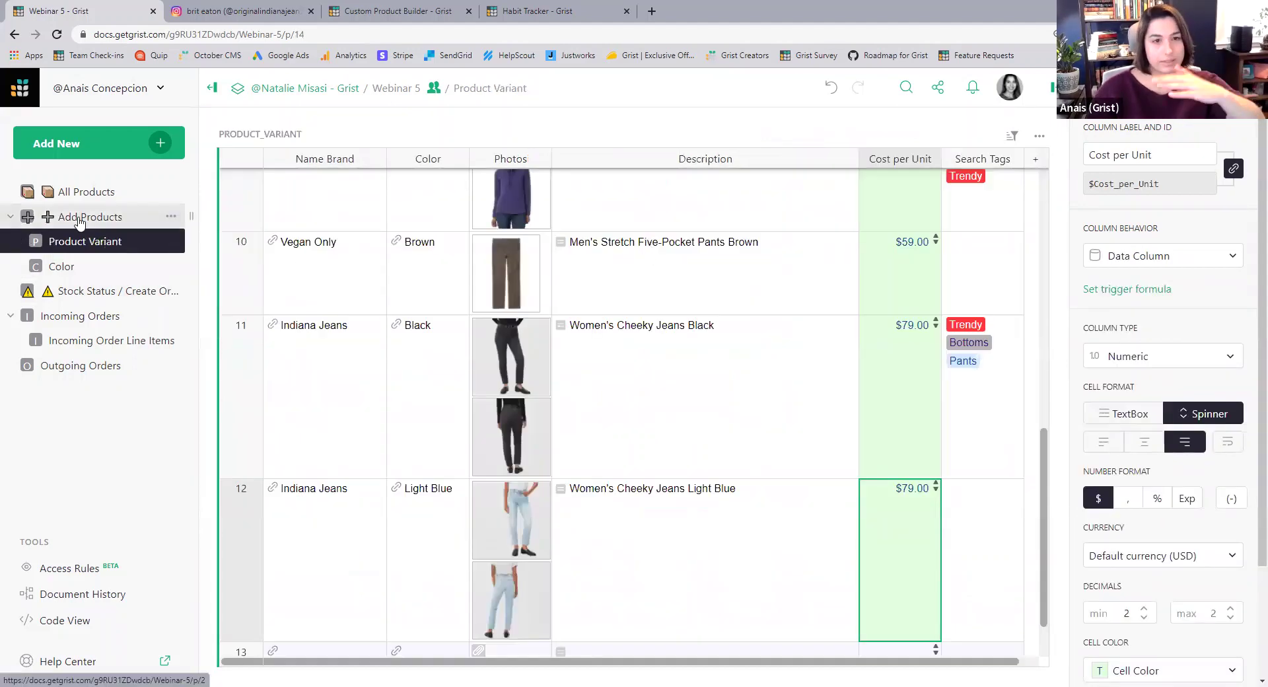
{"action": "left_click", "coordinate": [80, 219]}
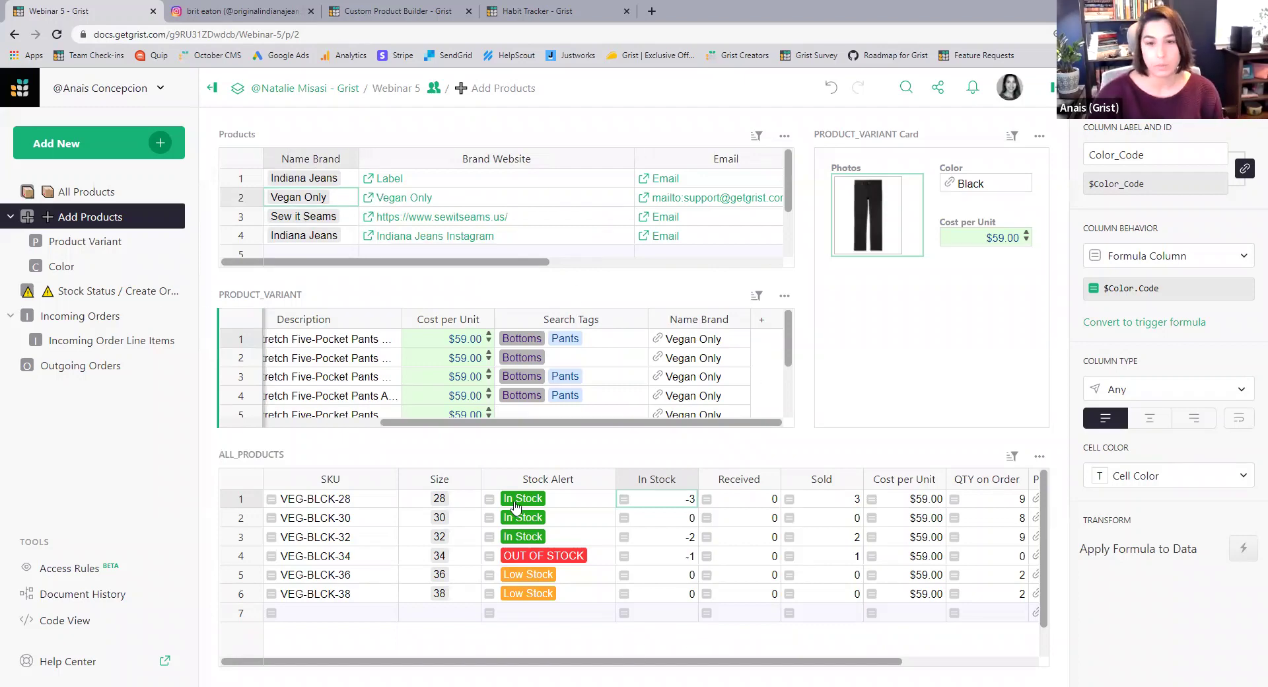
Turn on text wrapping for the Product Variant Description column of ALL_PRODUCTS, using the Vegan Only Grey variant's records
{"action": "left_click_drag", "start_coordinate": [558, 666], "coordinate": [694, 668]}
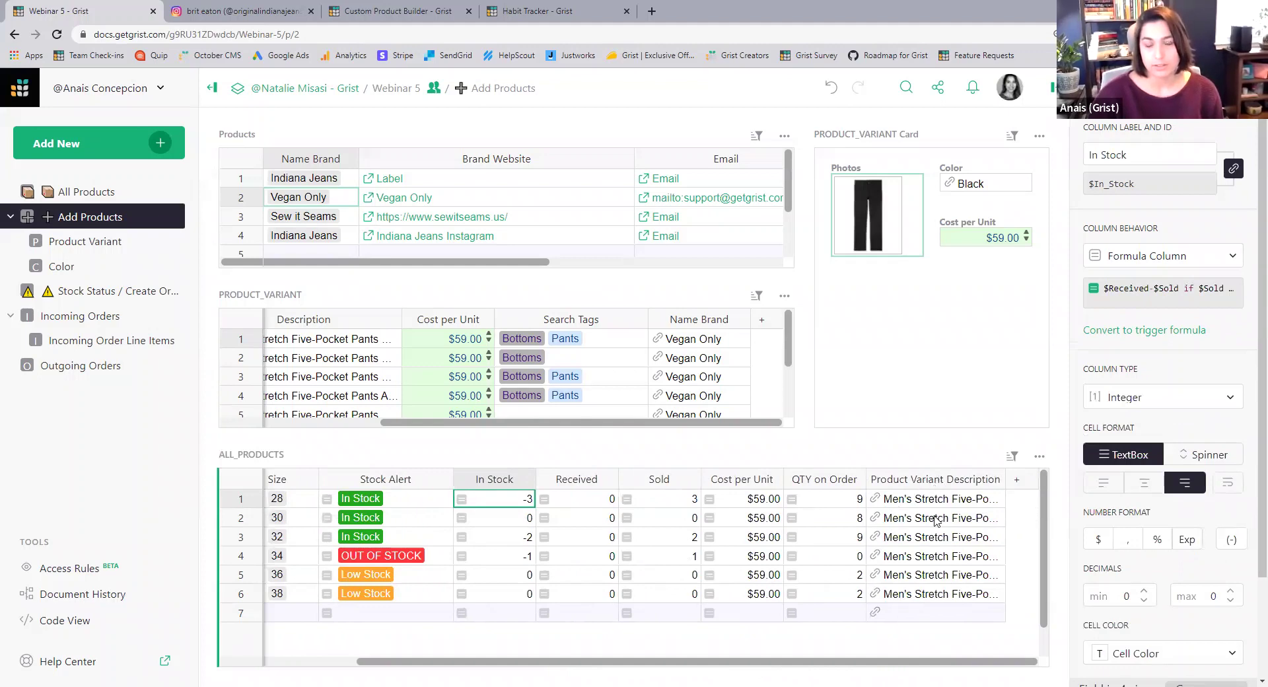
{"action": "left_click_drag", "start_coordinate": [751, 423], "coordinate": [407, 418]}
{"action": "left_click", "coordinate": [330, 360]}
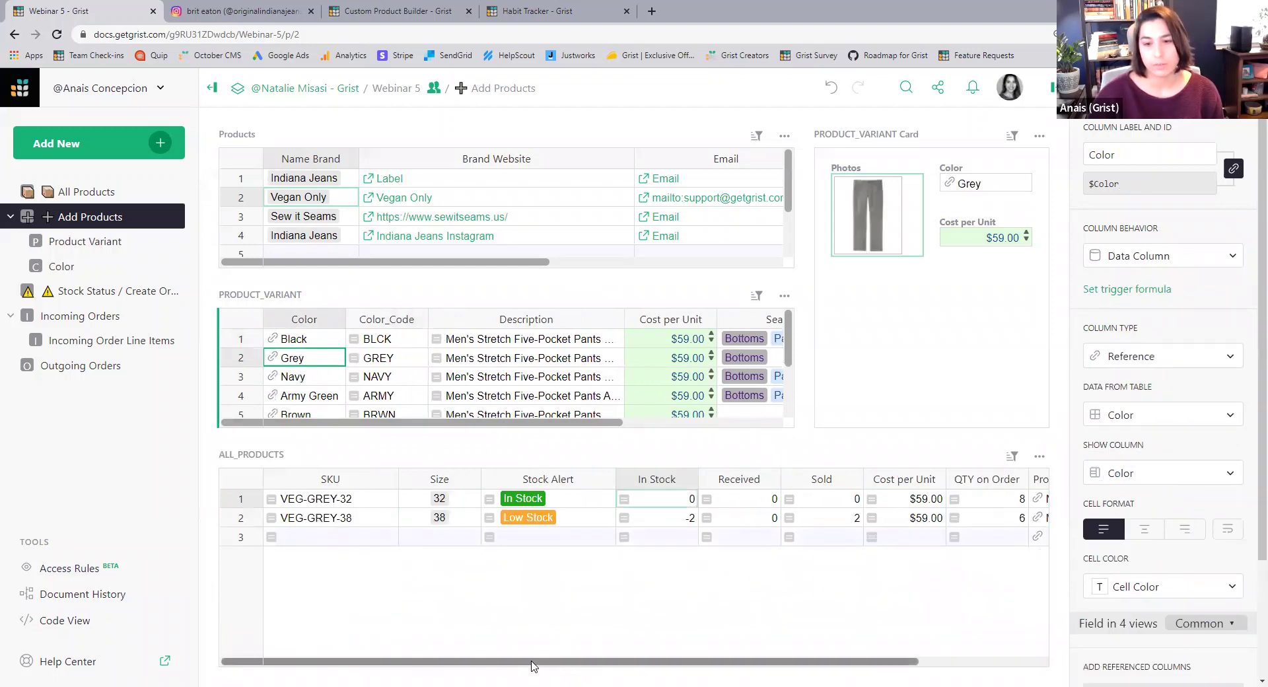
{"action": "left_click_drag", "start_coordinate": [533, 662], "coordinate": [967, 579]}
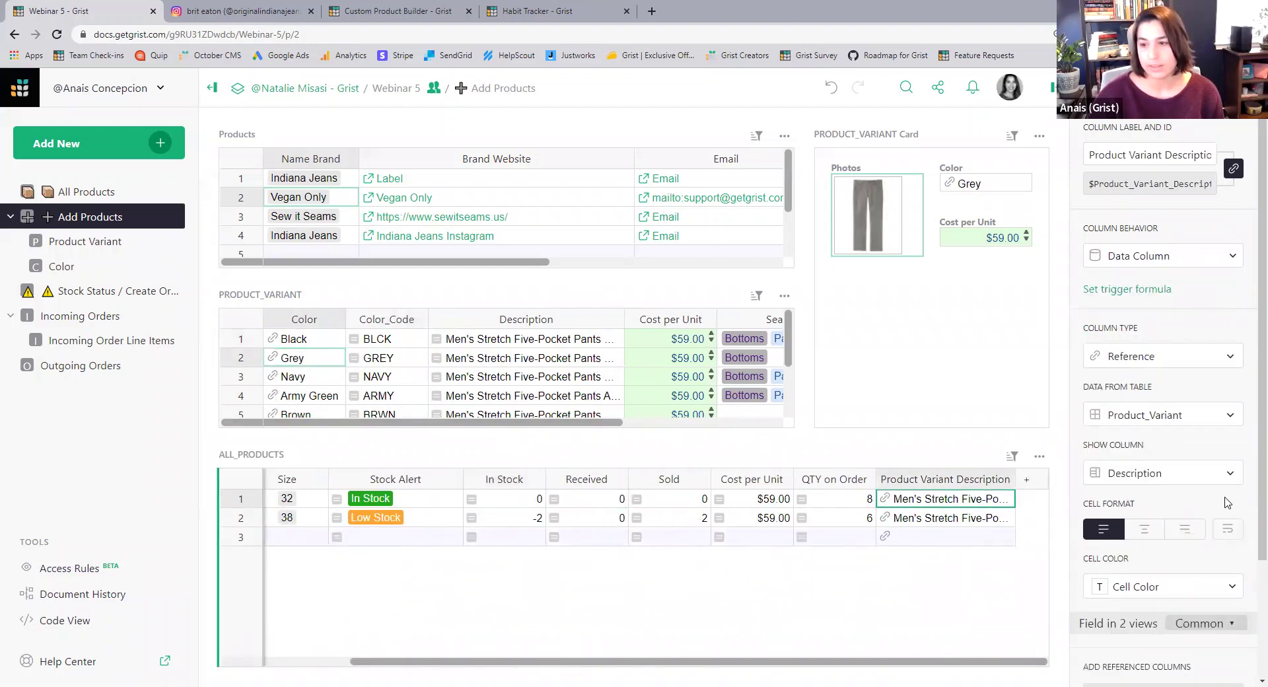
{"action": "left_click", "coordinate": [979, 500]}
{"action": "left_click", "coordinate": [1233, 530]}
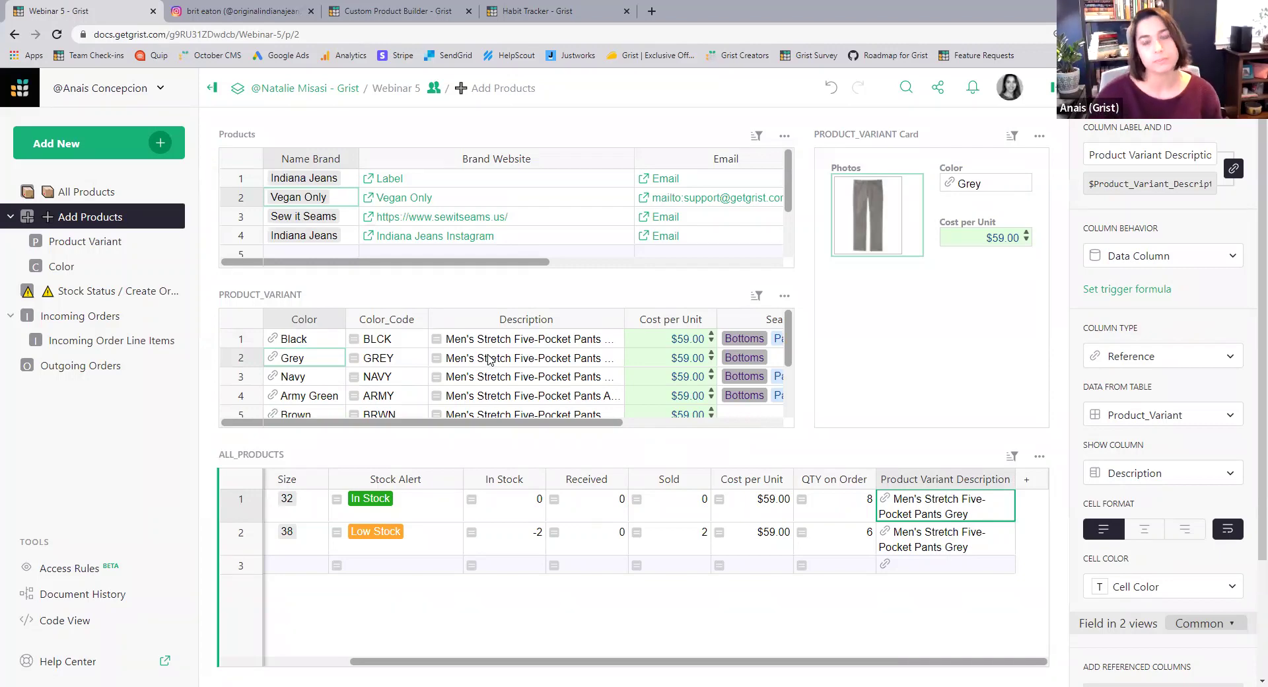
Check the ALL_PRODUCTS records linked to the Vegan Only Navy and Black variants and switch to the Habit Tracker document
{"action": "left_click", "coordinate": [321, 379]}
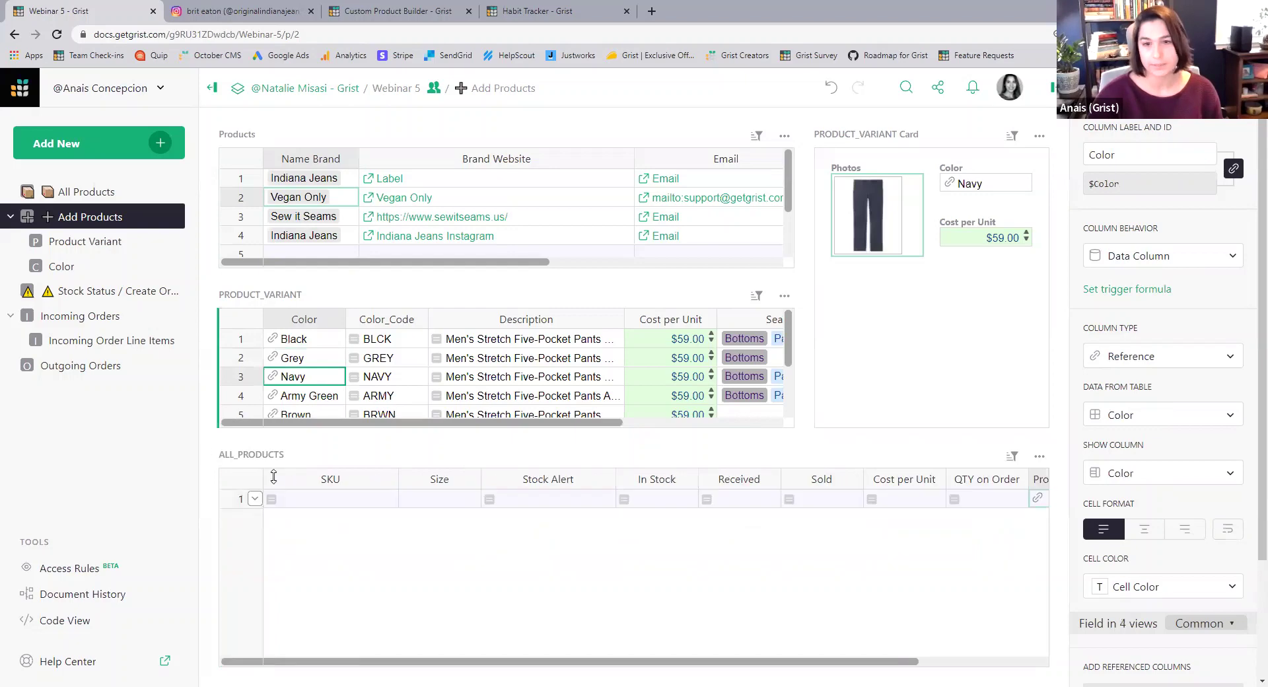
{"action": "left_click", "coordinate": [302, 342]}
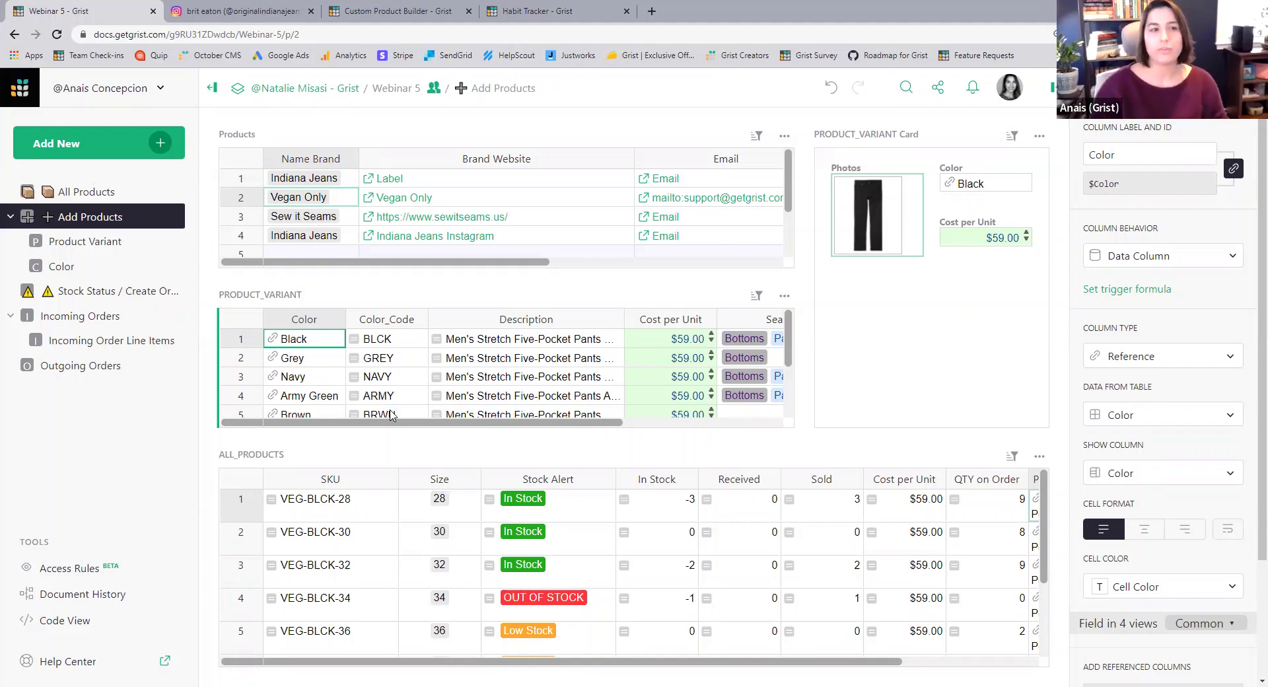
{"action": "left_click", "coordinate": [563, 14]}
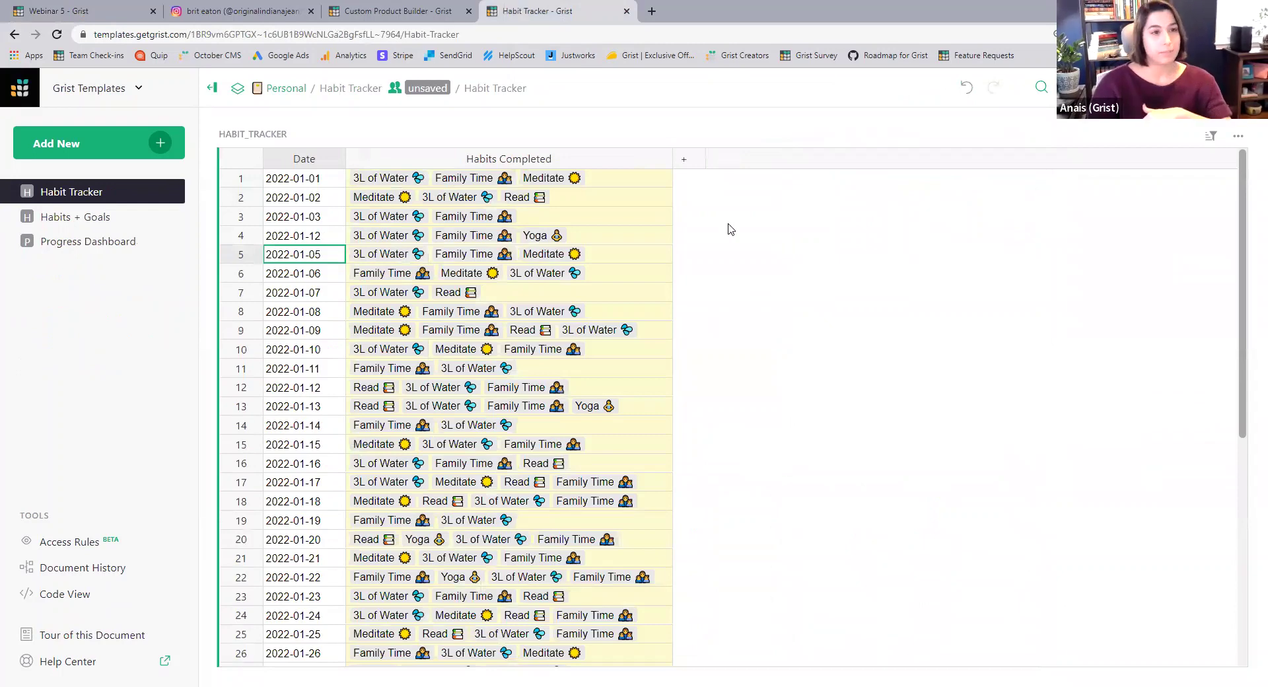
Examine the habits on the Habits + Goals page and the Reference List settings and options of the Habits Completed column
{"action": "left_click", "coordinate": [119, 229]}
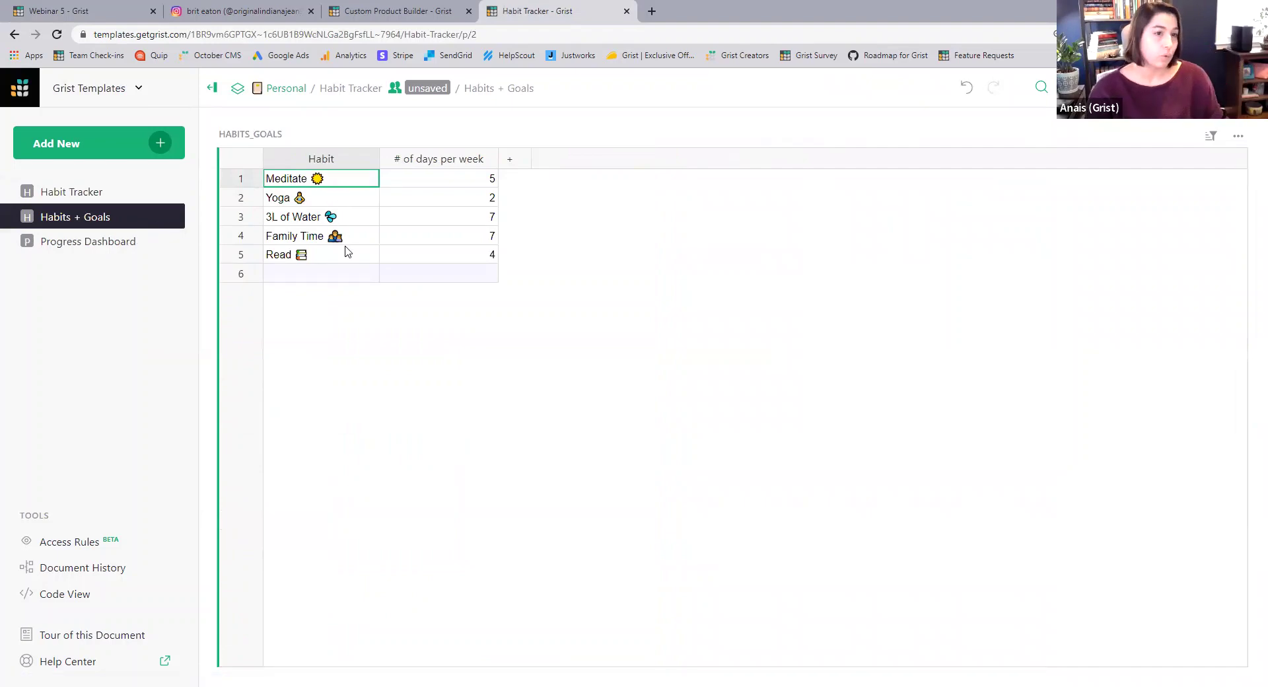
{"action": "left_click", "coordinate": [71, 194]}
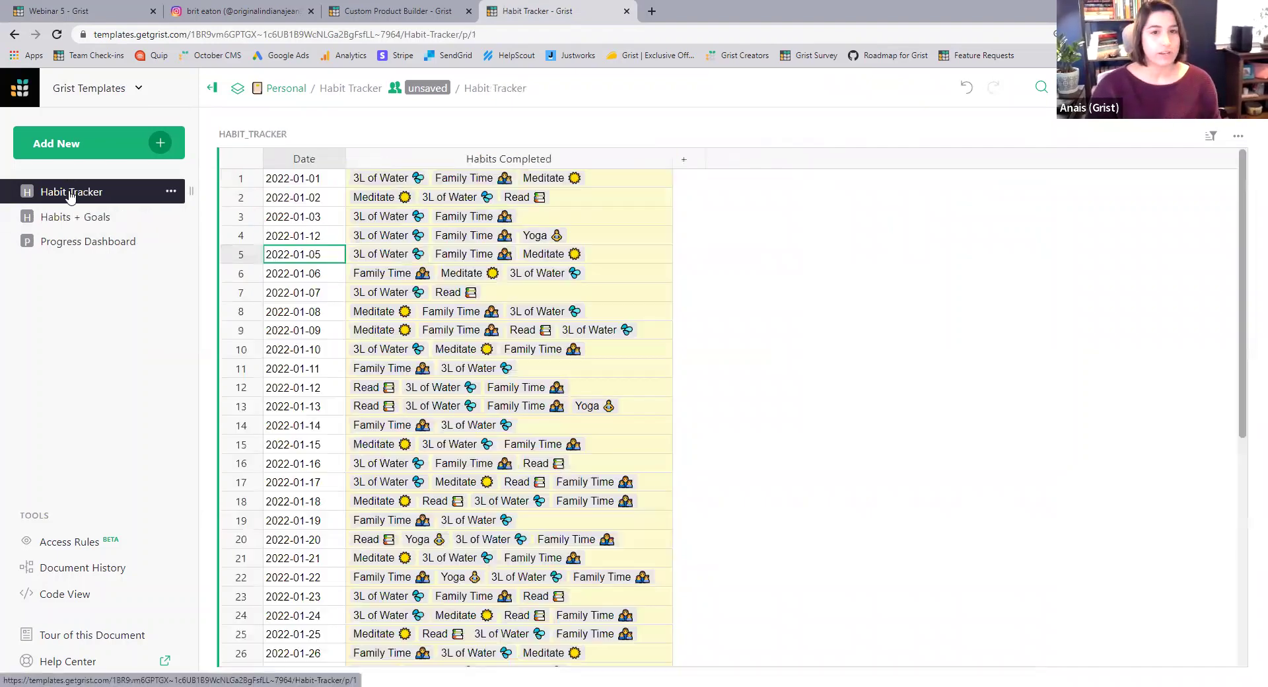
{"action": "double_click", "coordinate": [596, 219]}
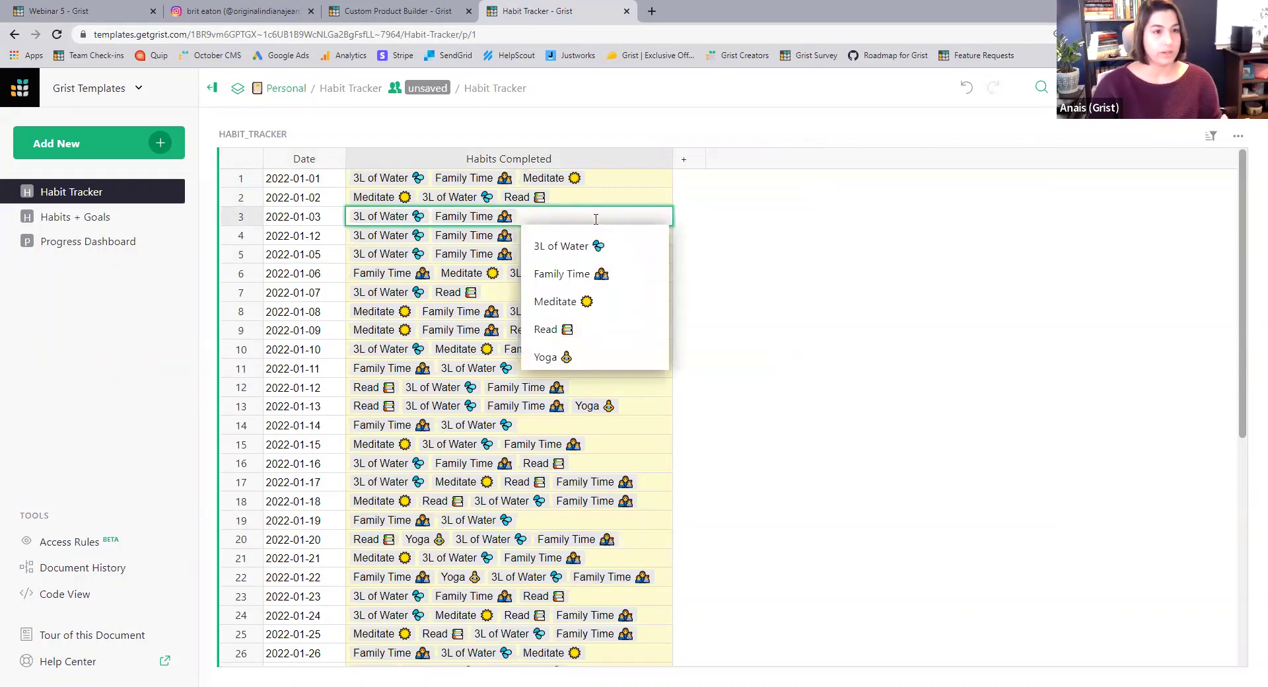
{"action": "left_click", "coordinate": [695, 217]}
{"action": "left_click", "coordinate": [1253, 87]}
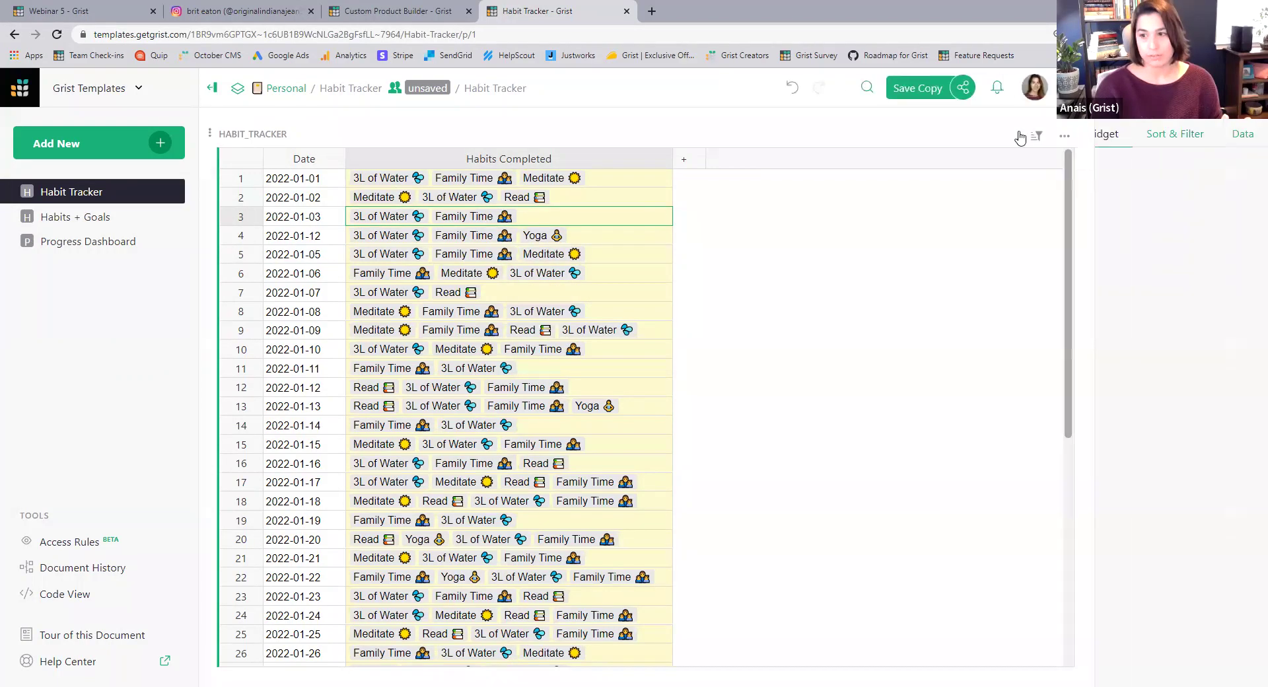
{"action": "left_click", "coordinate": [1199, 89]}
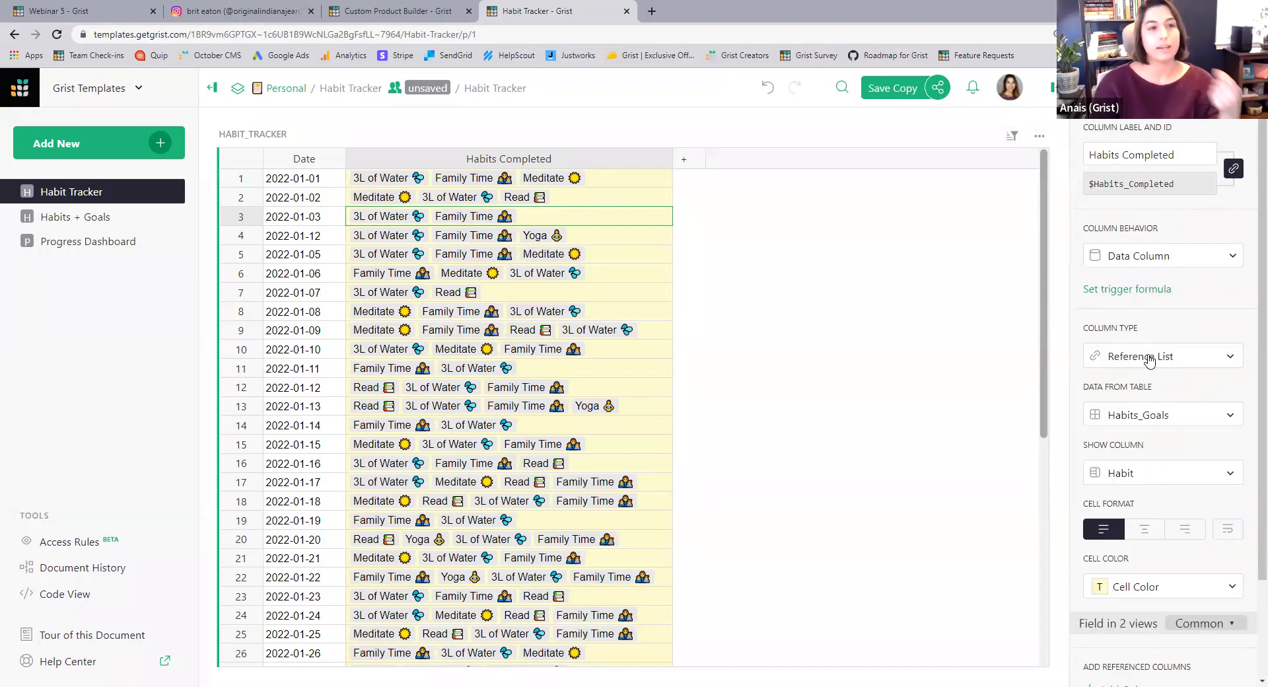
{"action": "double_click", "coordinate": [614, 223]}
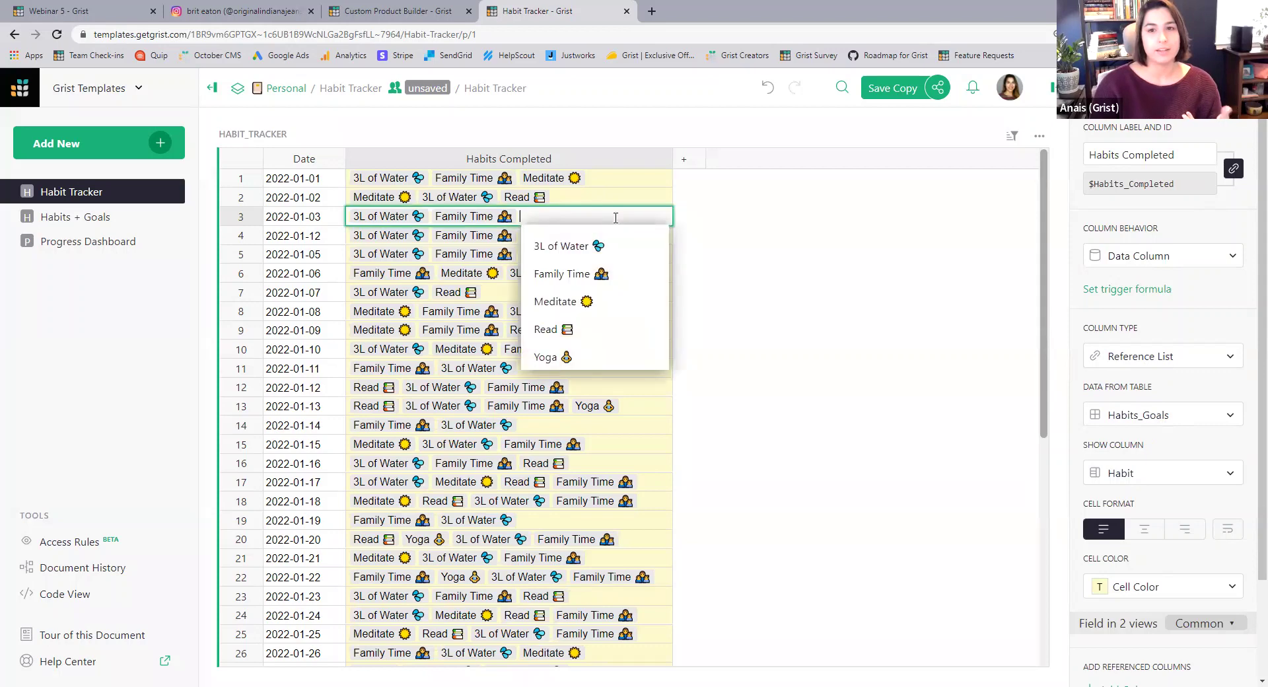
{"action": "left_click", "coordinate": [745, 232]}
Add a habit named "New!" to the HABITS_GOALS table and check for it among the Habits Completed options of 2022-01-03
{"action": "left_click", "coordinate": [75, 217]}
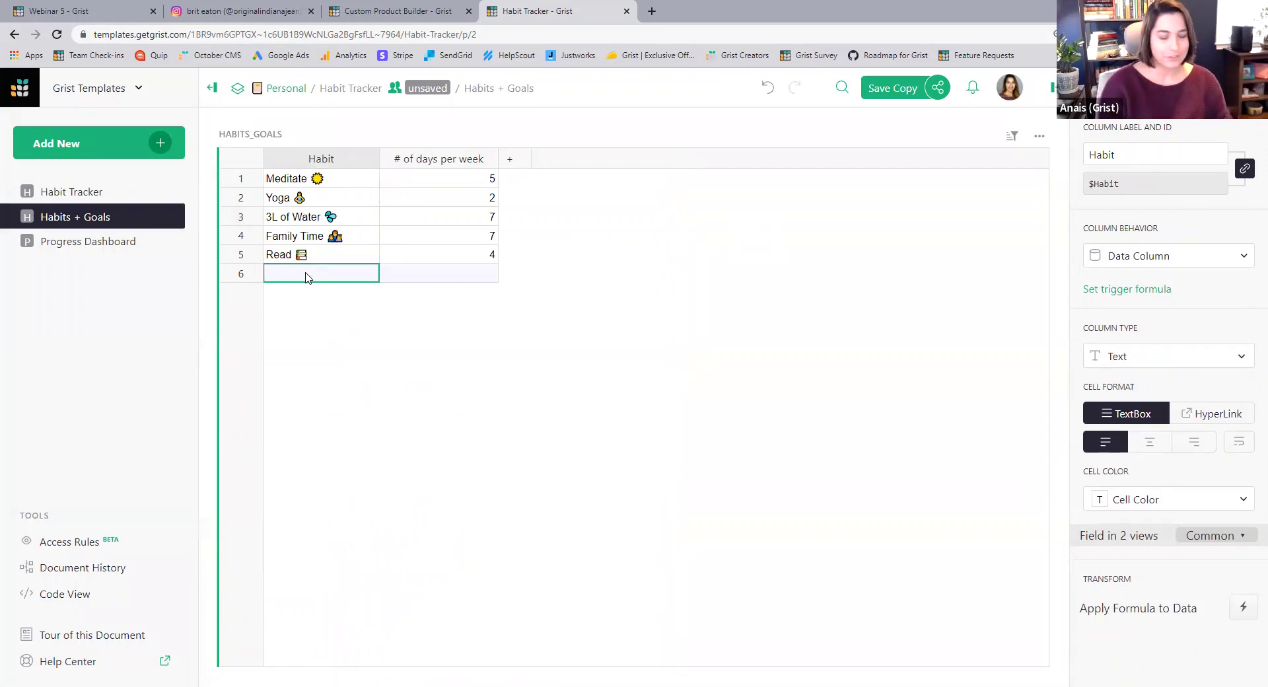
{"action": "type", "text": "New!"}
{"action": "key", "text": "Return"}
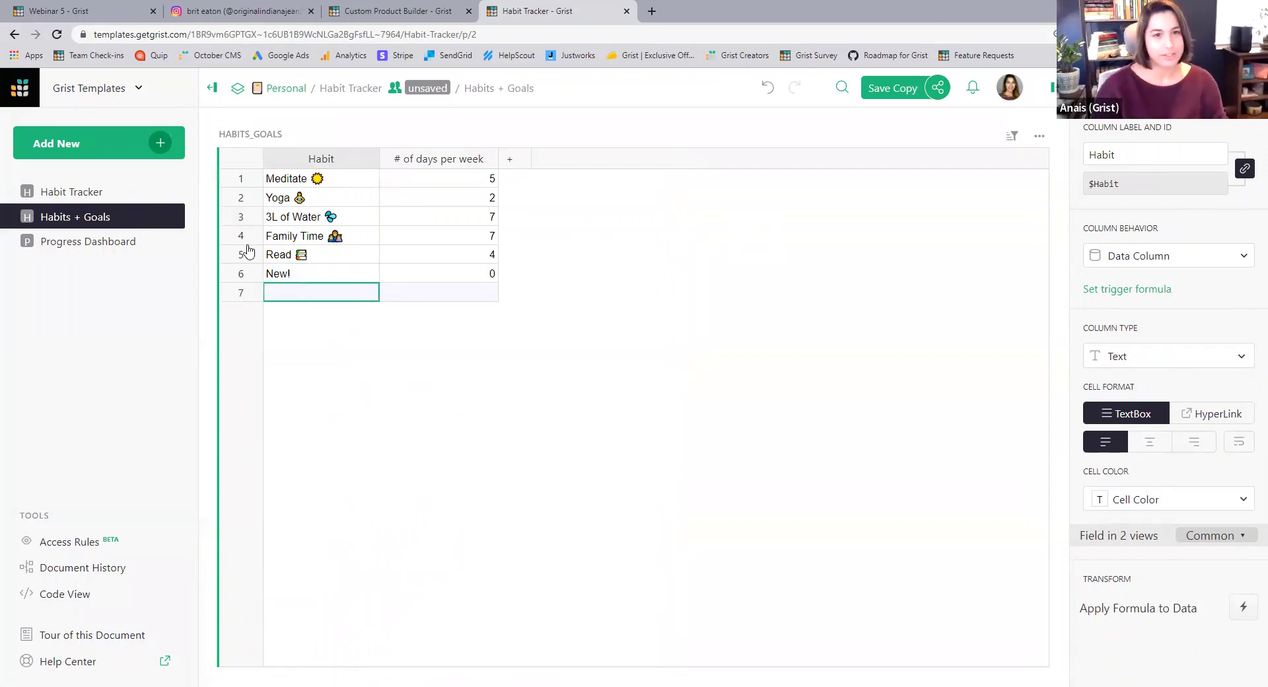
{"action": "left_click", "coordinate": [109, 198]}
{"action": "double_click", "coordinate": [647, 216]}
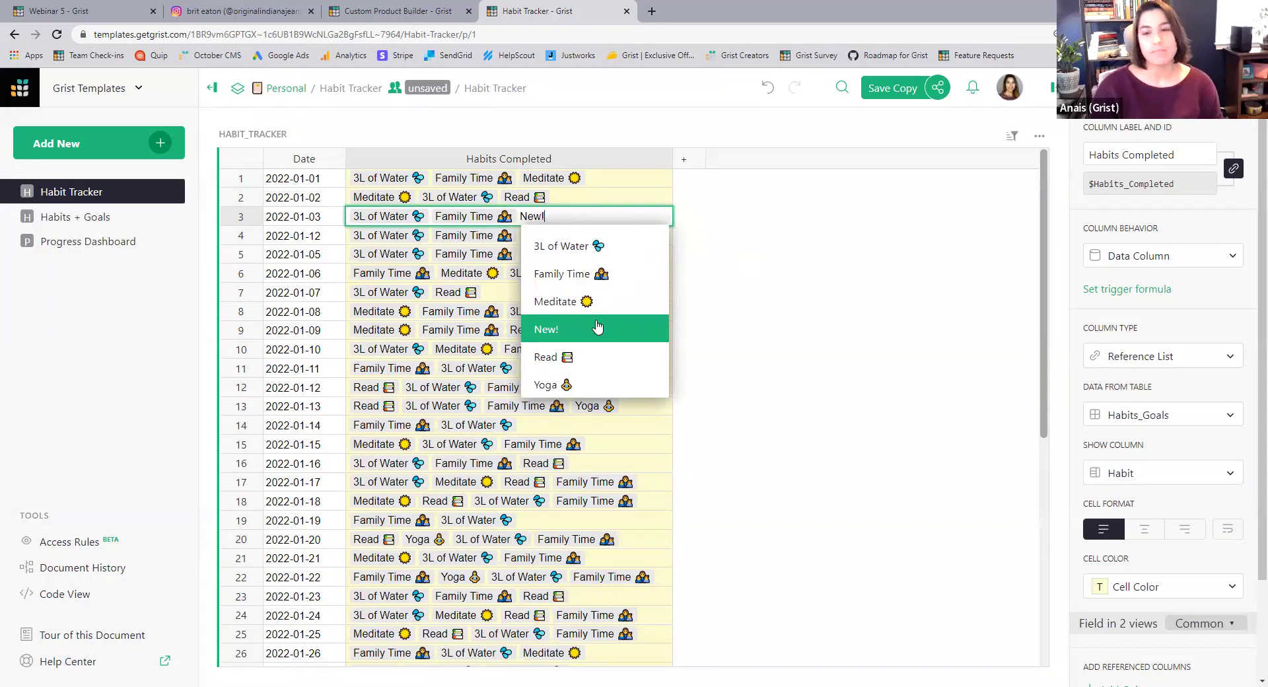
{"action": "key", "text": "Escape"}
Add "Another" as a new habit from the 2022-01-03 Habits Completed cell and check its record on the Habits + Goals page
{"action": "double_click", "coordinate": [590, 218]}
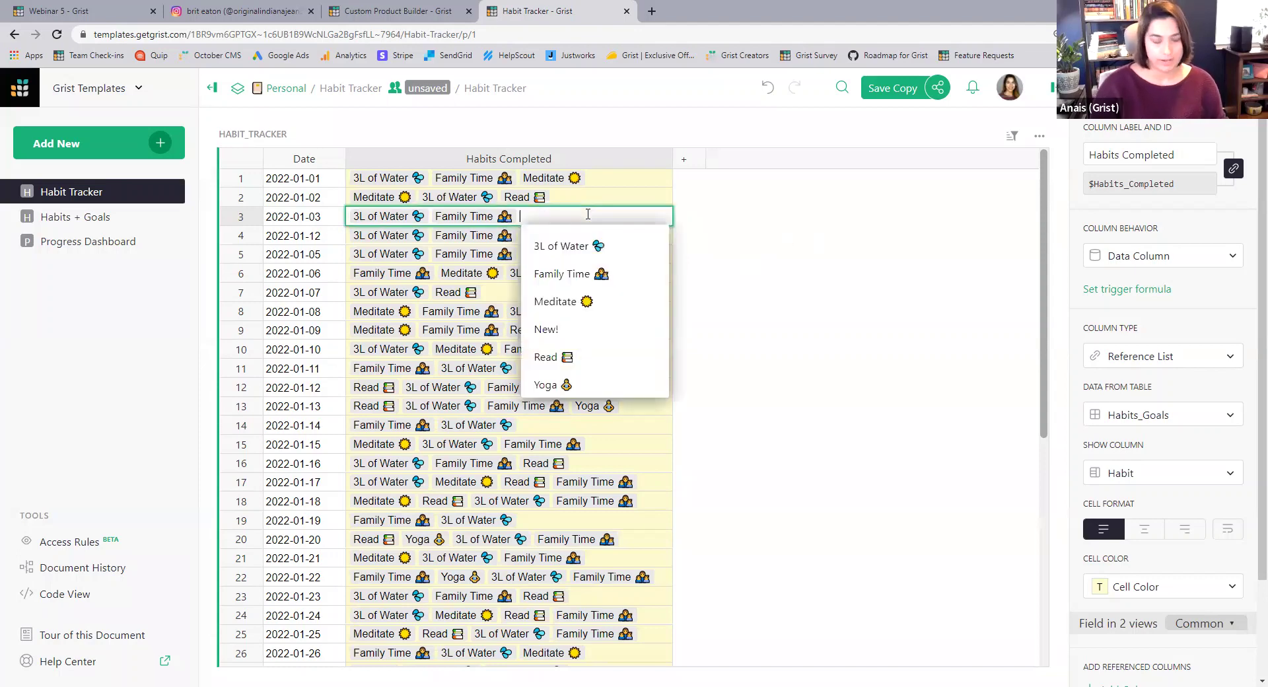
{"action": "type", "text": "Anotje"}
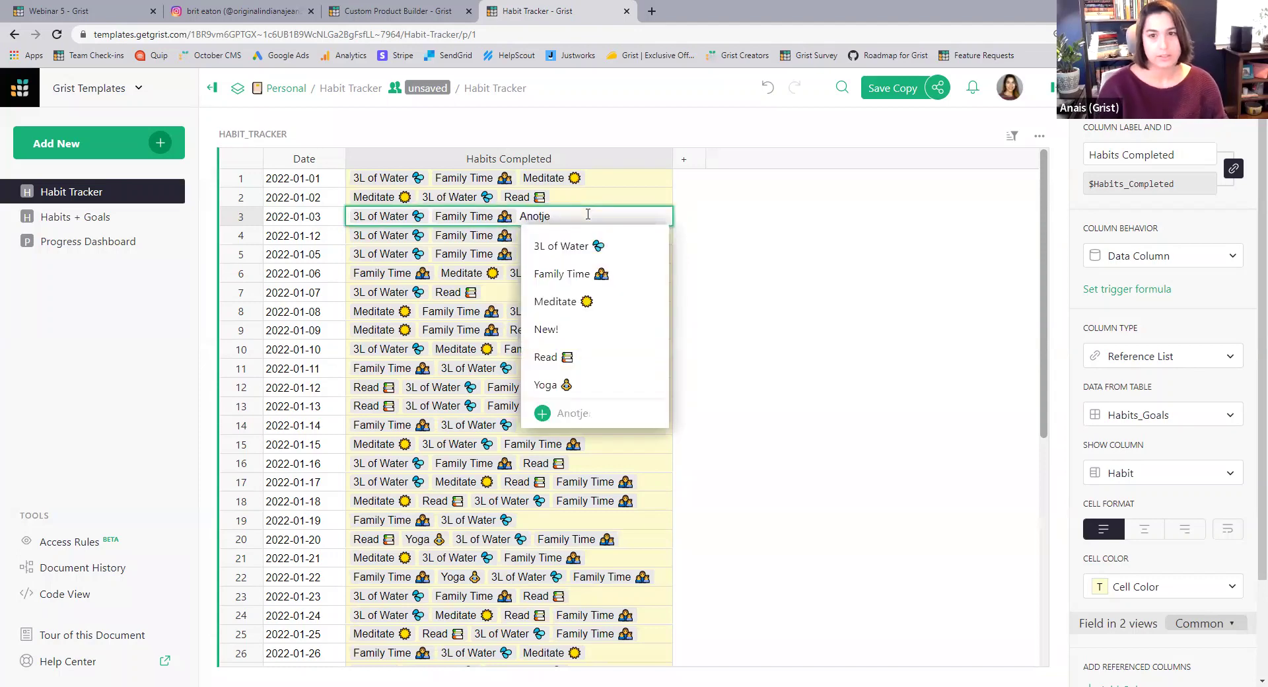
{"action": "type", "text": "rher"}
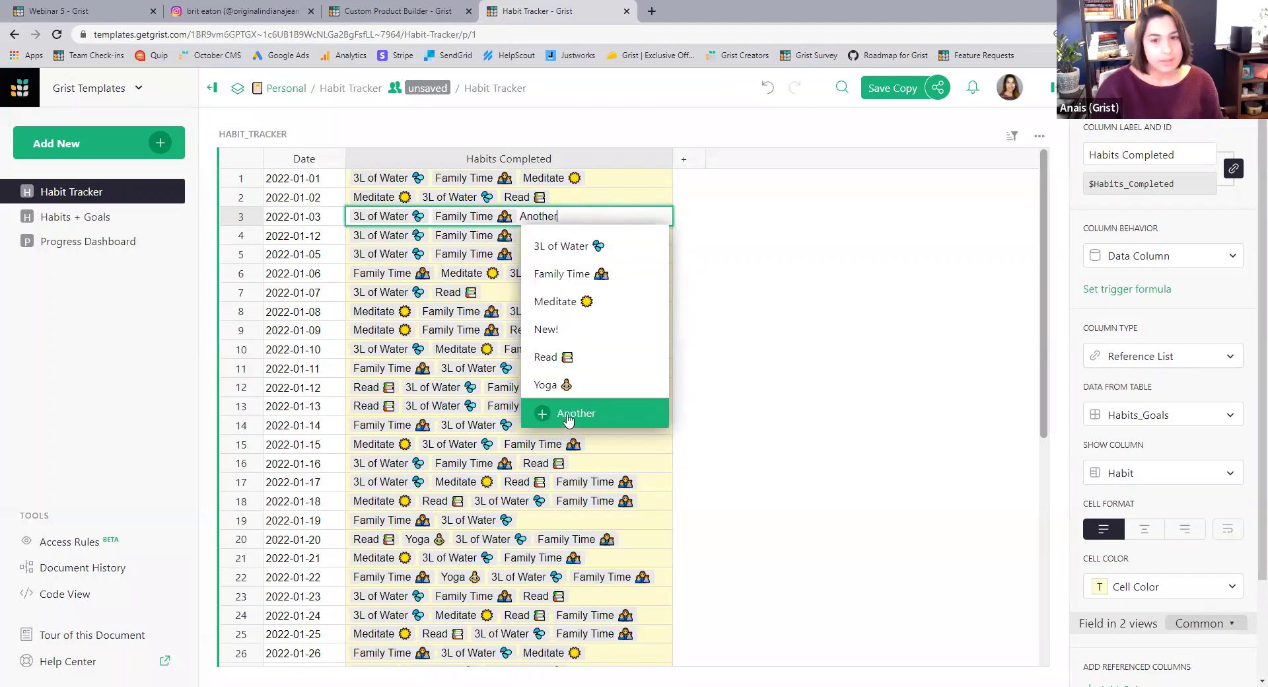
{"action": "left_click", "coordinate": [572, 413]}
{"action": "key", "text": "Return"}
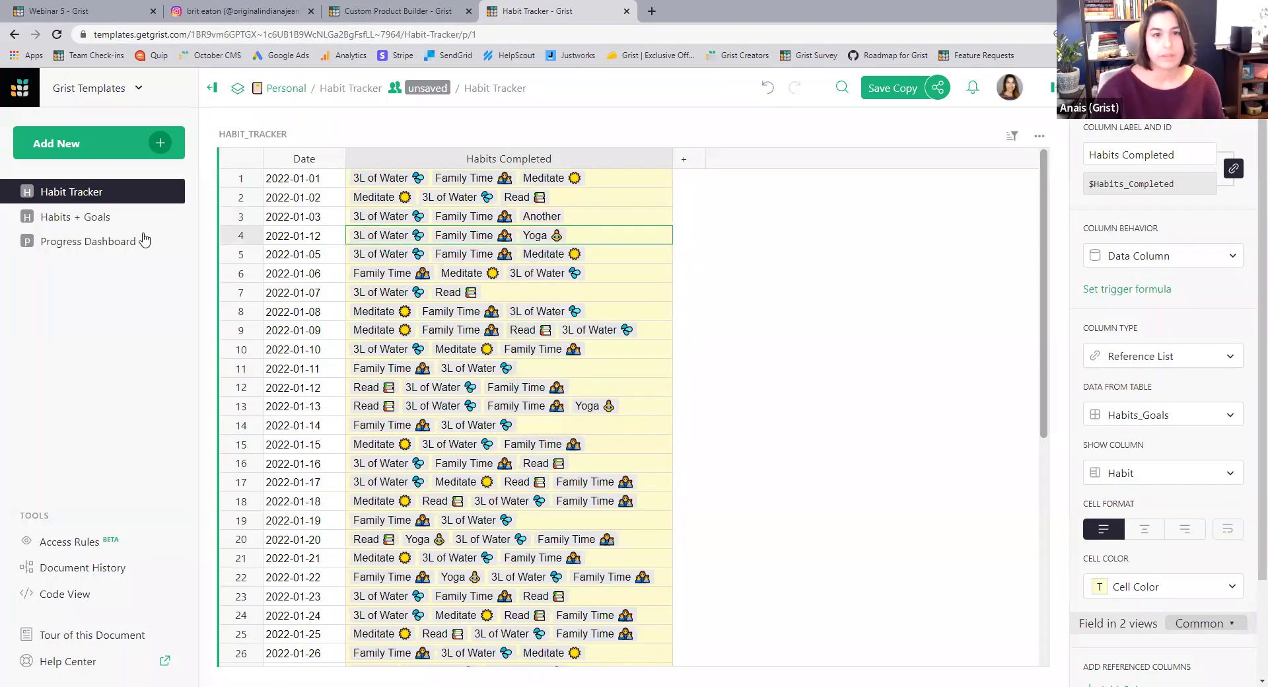
{"action": "left_click", "coordinate": [99, 218]}
{"action": "left_click", "coordinate": [300, 294]}
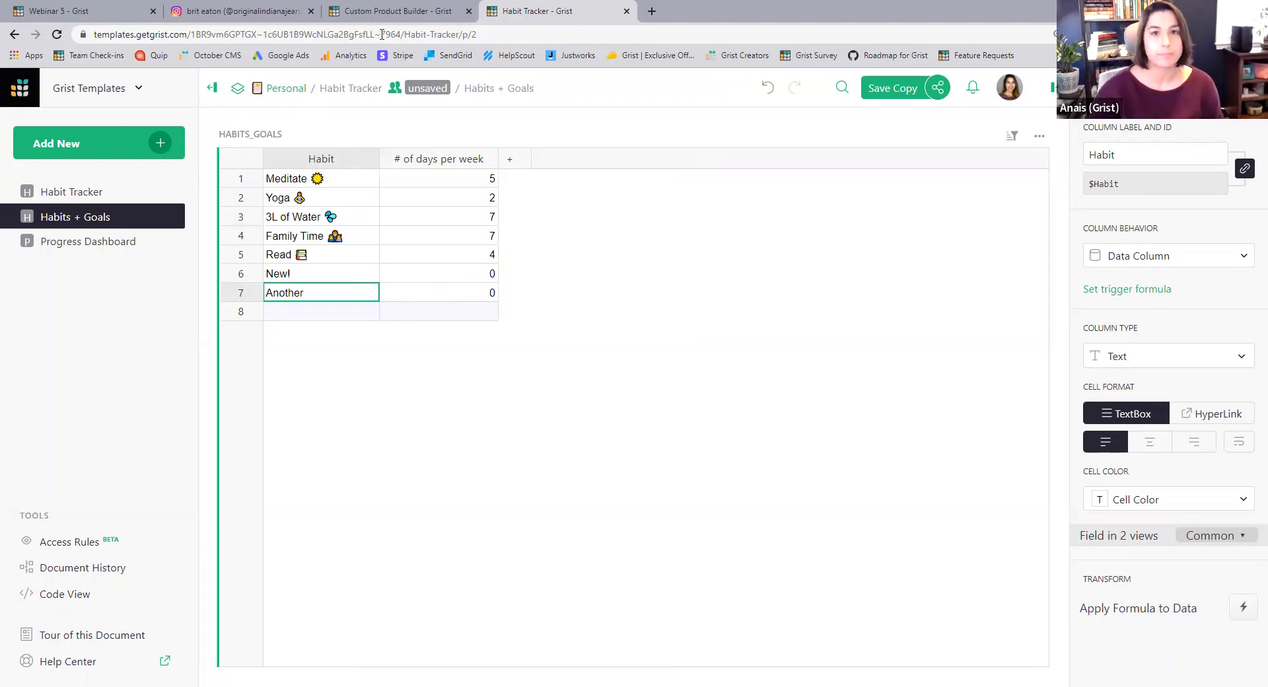
Switch to the Webinar 5 document and select the Photos field in the variant card of the first Indiana Jeans product
{"action": "left_click", "coordinate": [82, 12]}
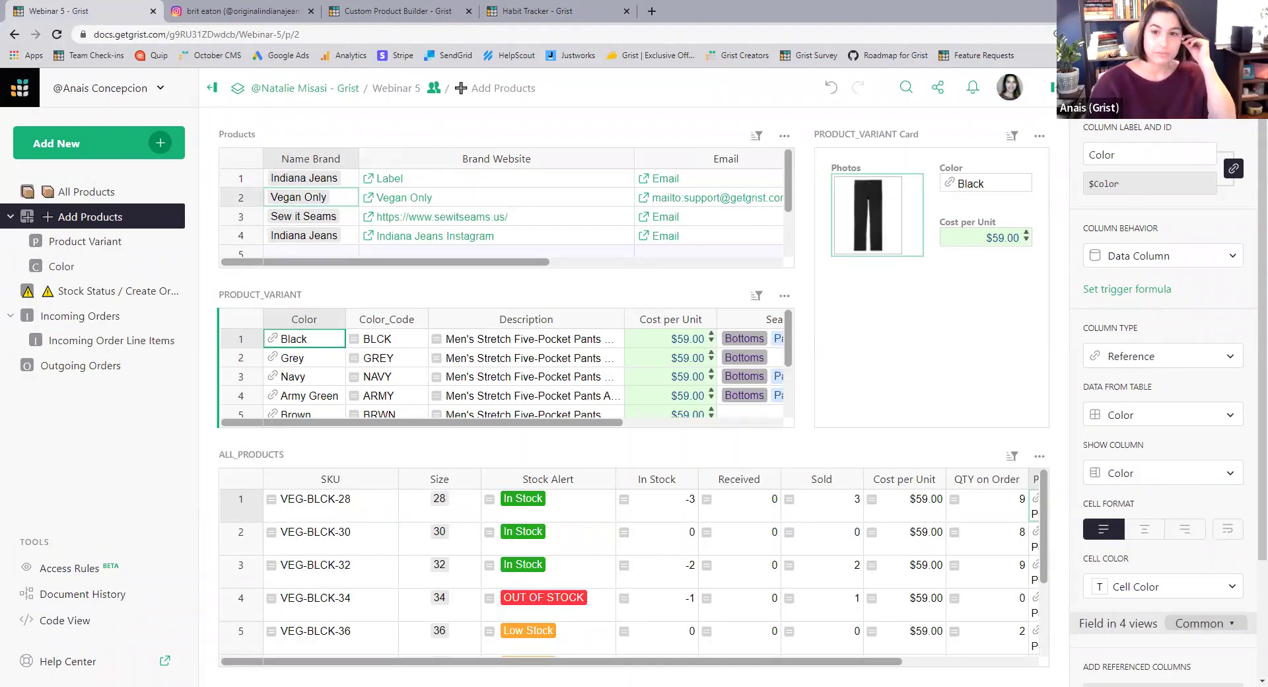
{"action": "left_click", "coordinate": [334, 179]}
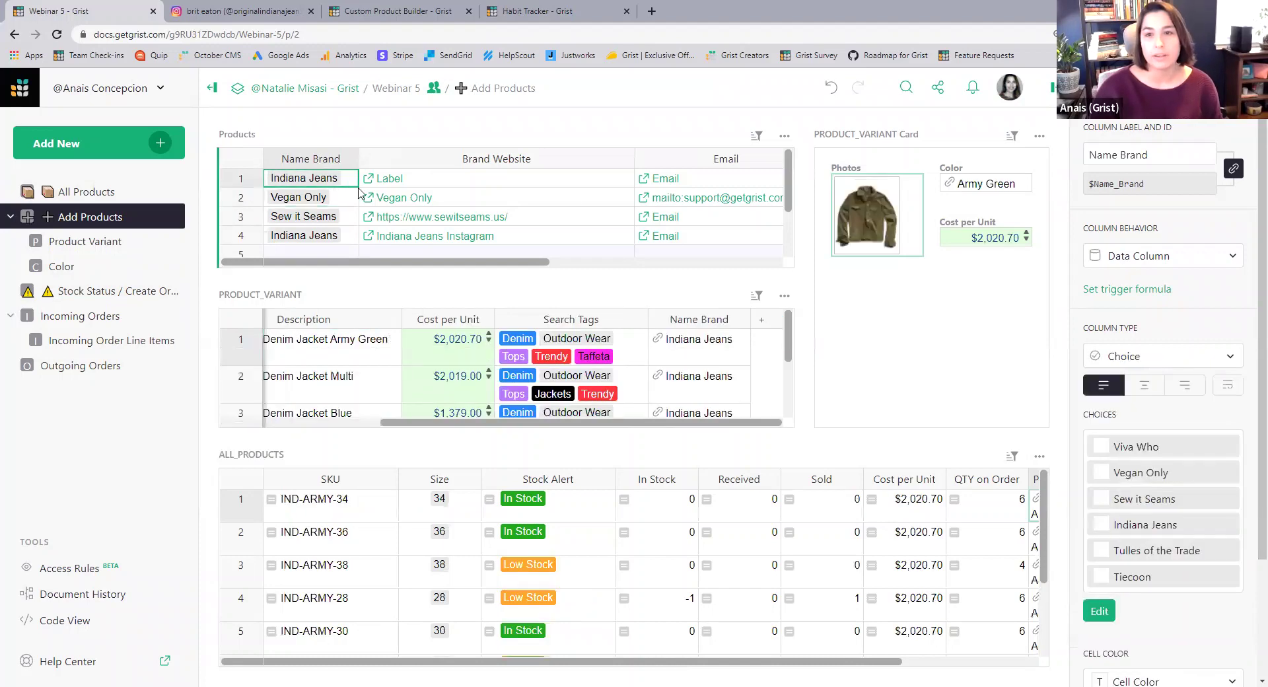
{"action": "left_click", "coordinate": [856, 251]}
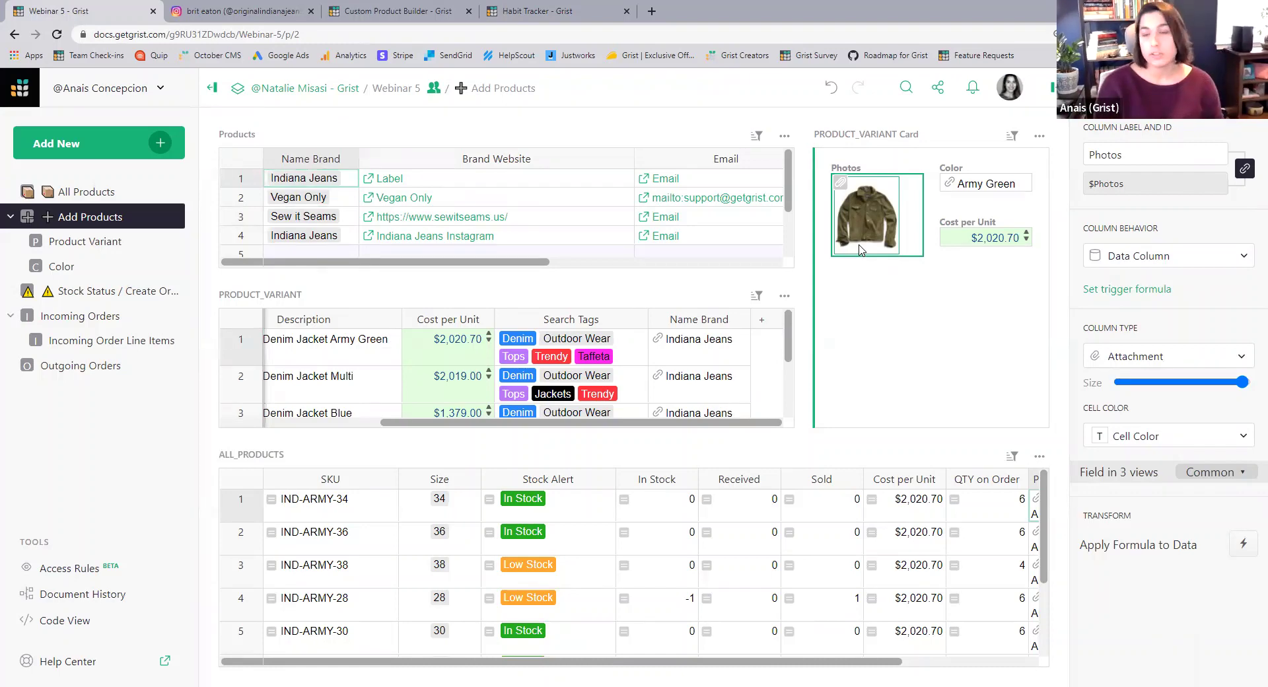
Set the Photos field's thumbnail size to the maximum and give its cells a light cyan fill
{"action": "mouse_move", "coordinate": [1242, 382]}
{"action": "left_mouse_down"}
{"action": "mouse_move", "coordinate": [1123, 397]}
{"action": "mouse_move", "coordinate": [1250, 398]}
{"action": "left_mouse_up"}
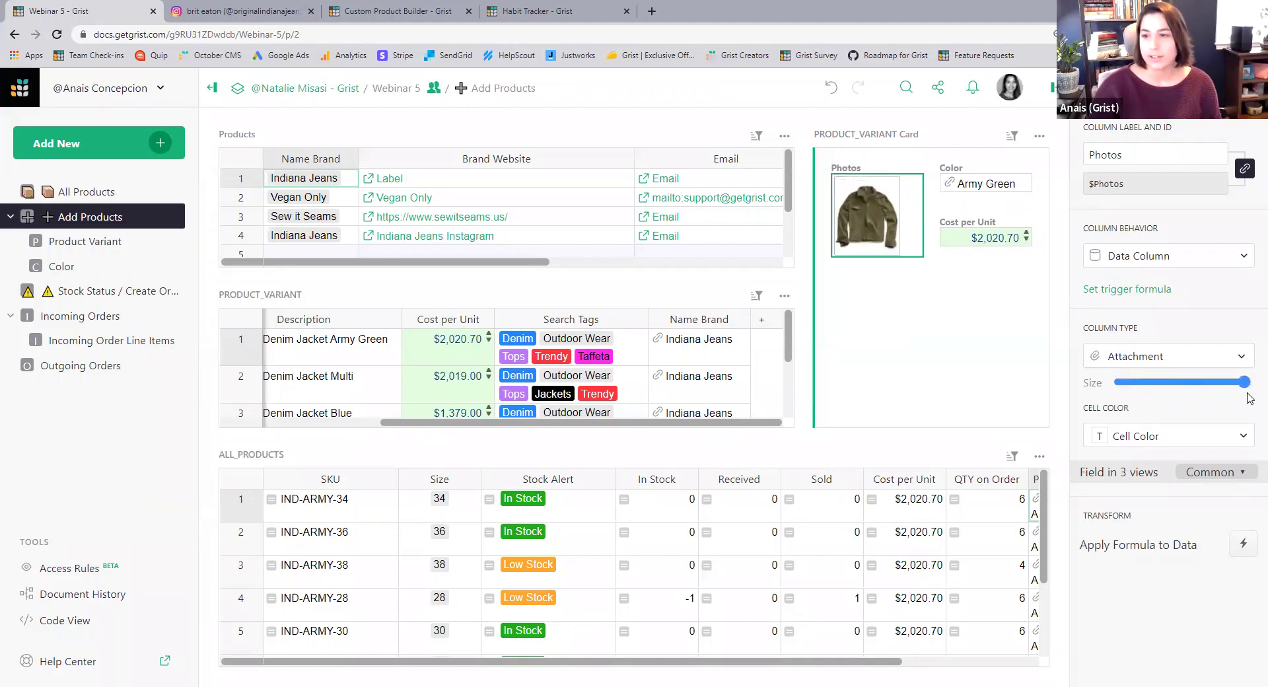
{"action": "left_click", "coordinate": [1243, 436]}
{"action": "left_click", "coordinate": [1174, 496]}
{"action": "left_click", "coordinate": [1029, 356]}
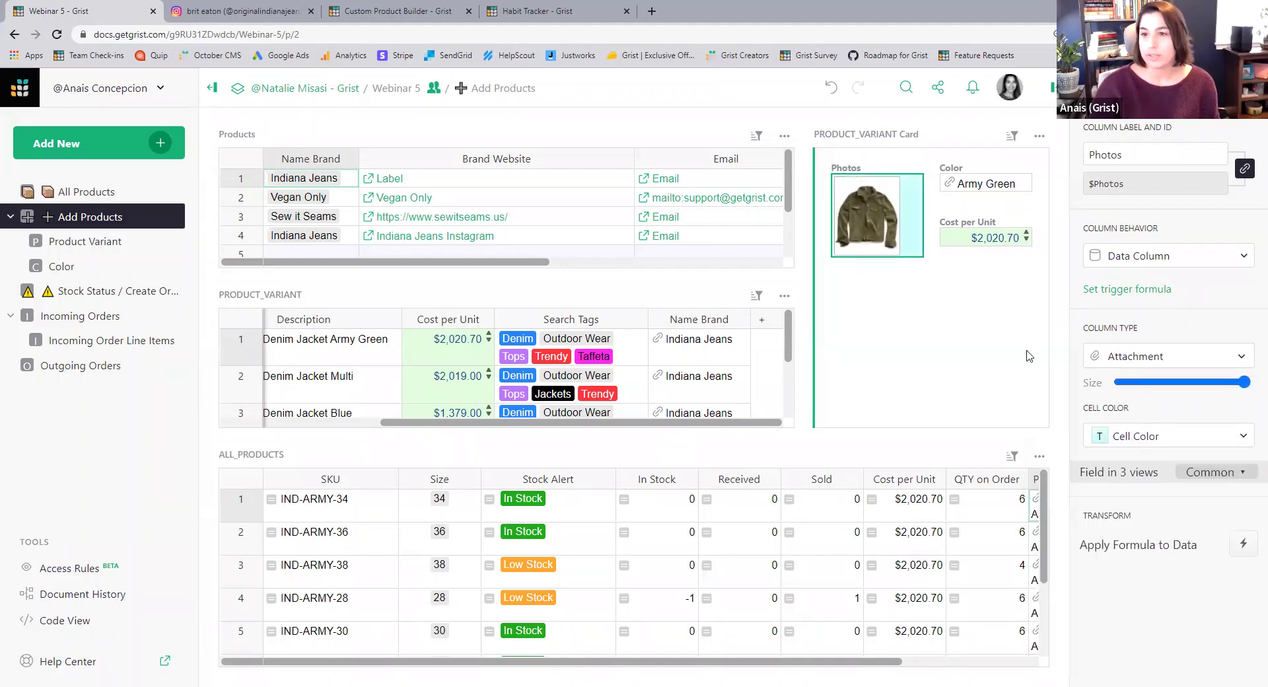
Attach denim green army jacket.jpg as a second photo of the Army Green variant and browse through both images
{"action": "double_click", "coordinate": [885, 241]}
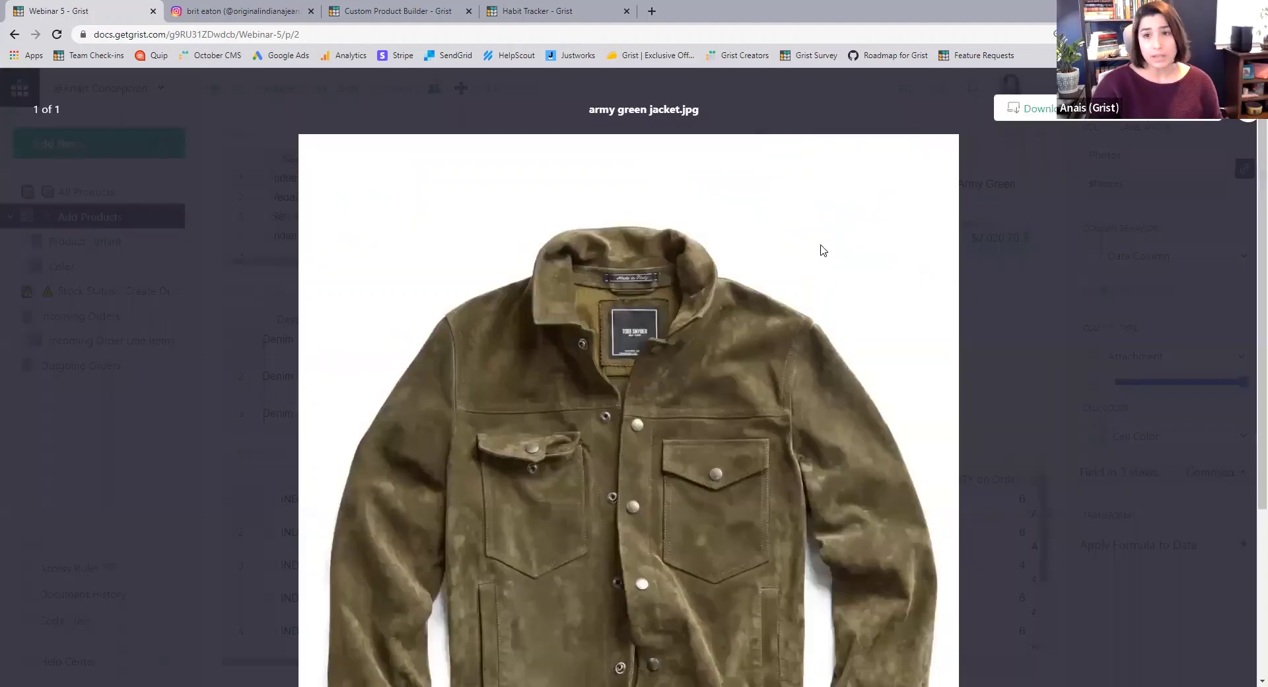
{"action": "left_click", "coordinate": [650, 105]}
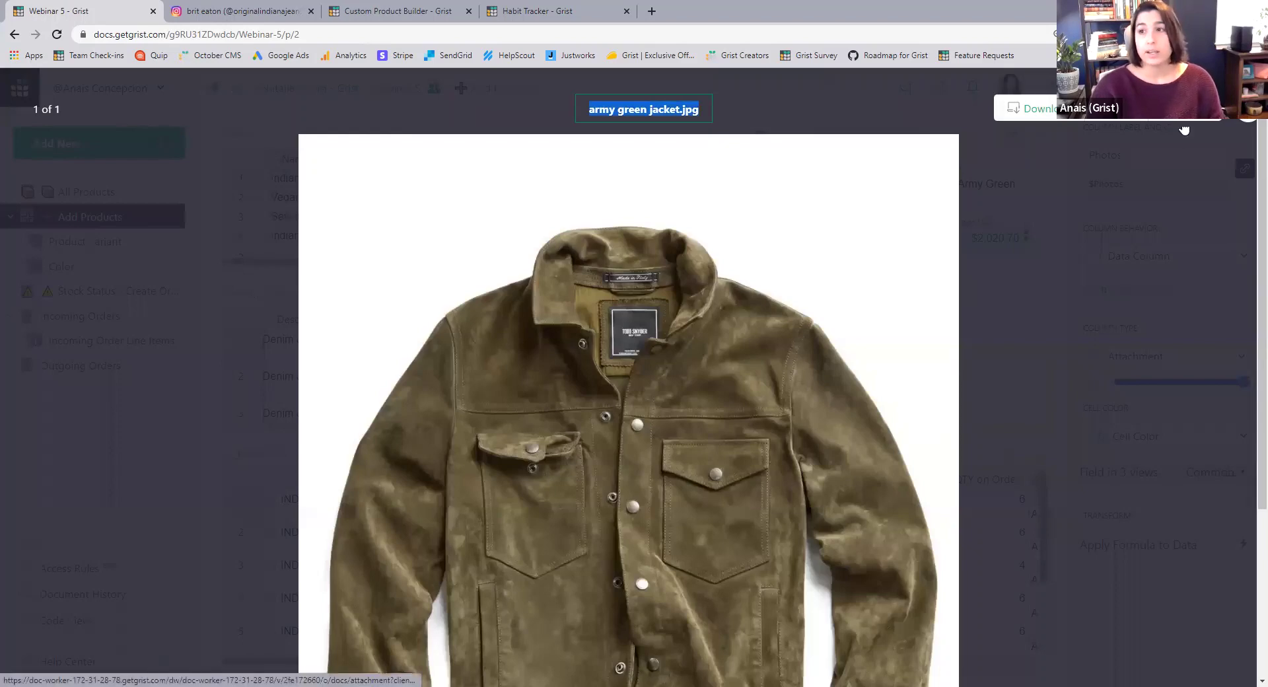
{"action": "key", "text": "Escape"}
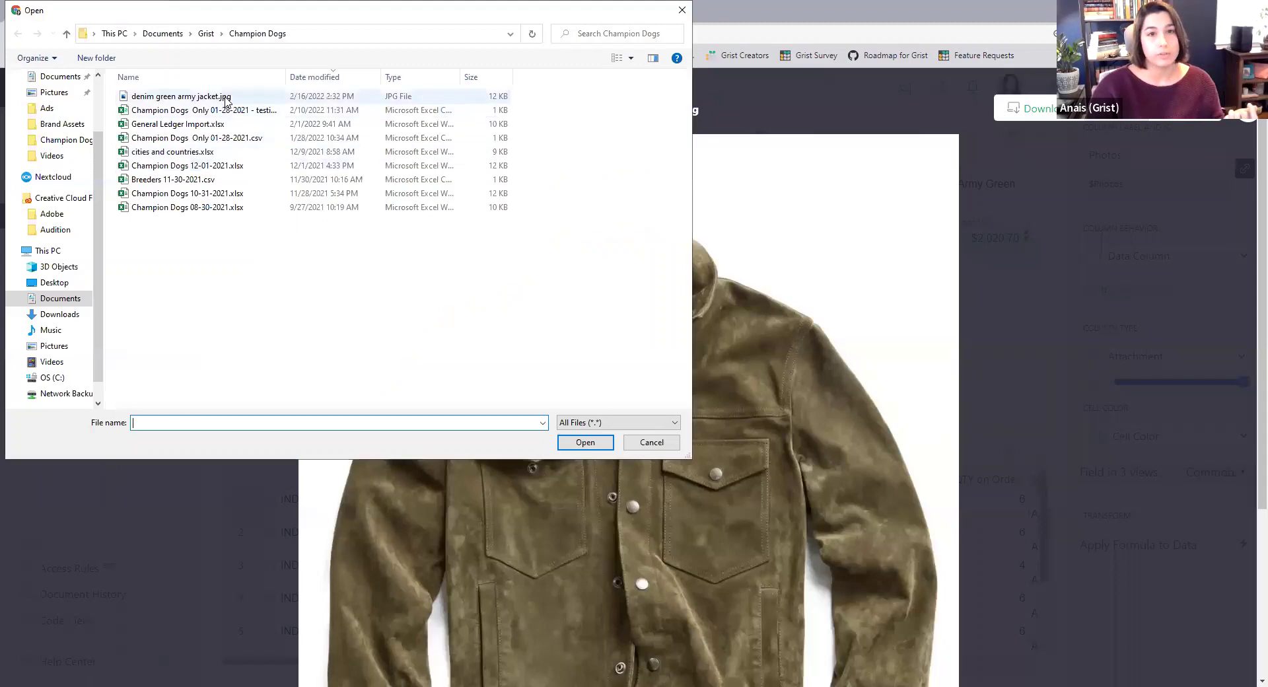
{"action": "left_click", "coordinate": [225, 99]}
{"action": "left_click", "coordinate": [587, 445]}
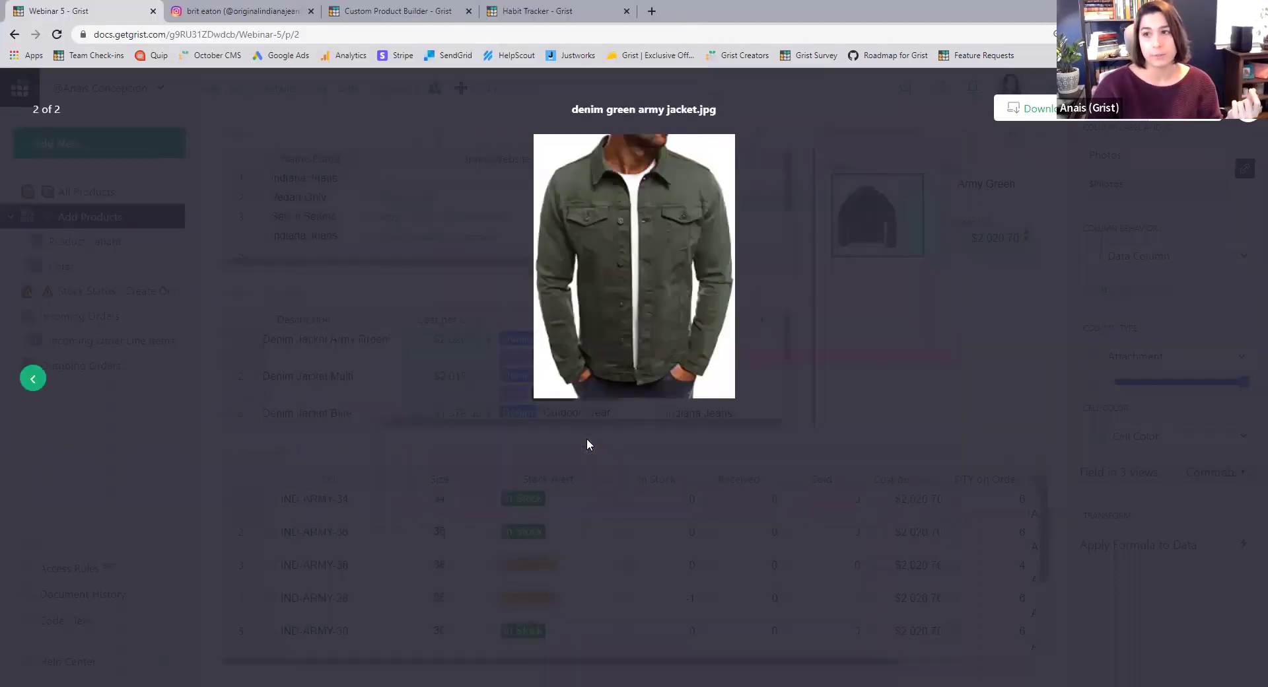
{"action": "left_click", "coordinate": [32, 379]}
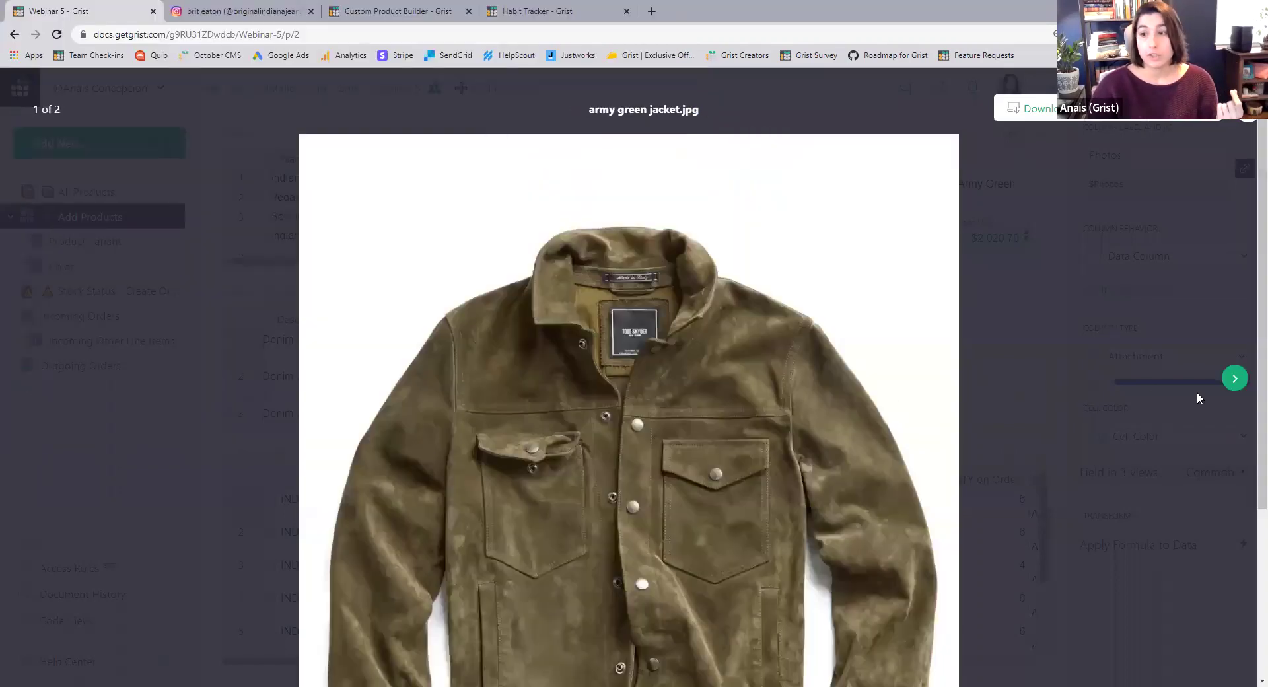
{"action": "left_click", "coordinate": [1221, 382]}
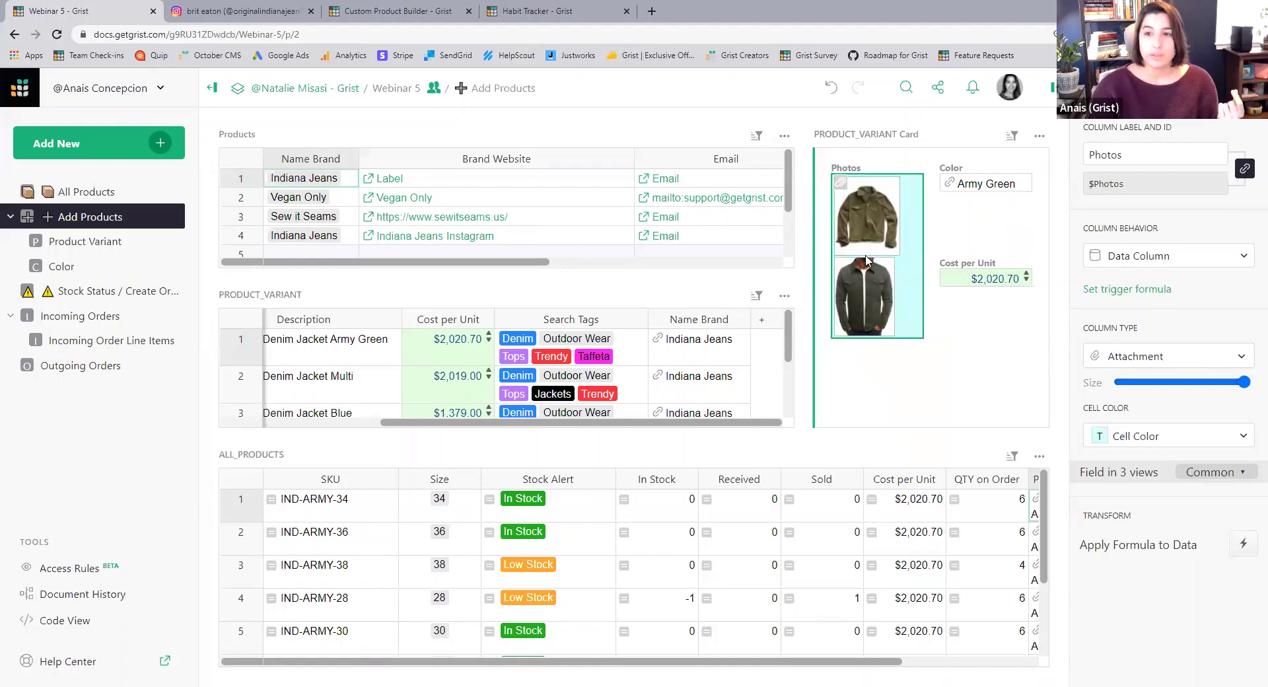
Reduce the Photos field's thumbnail size slightly and view the file picker for attaching directly from the card, without adding a file
{"action": "left_click_drag", "start_coordinate": [1187, 389], "coordinate": [1221, 392]}
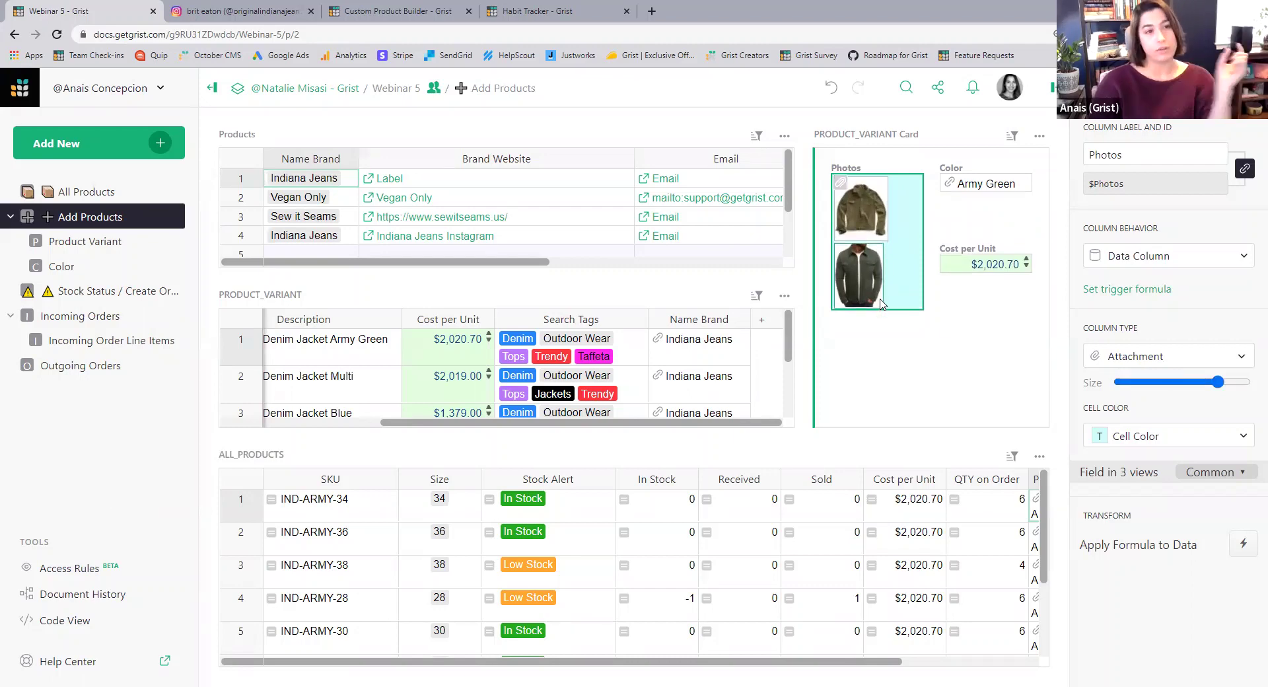
{"action": "left_click", "coordinate": [841, 185]}
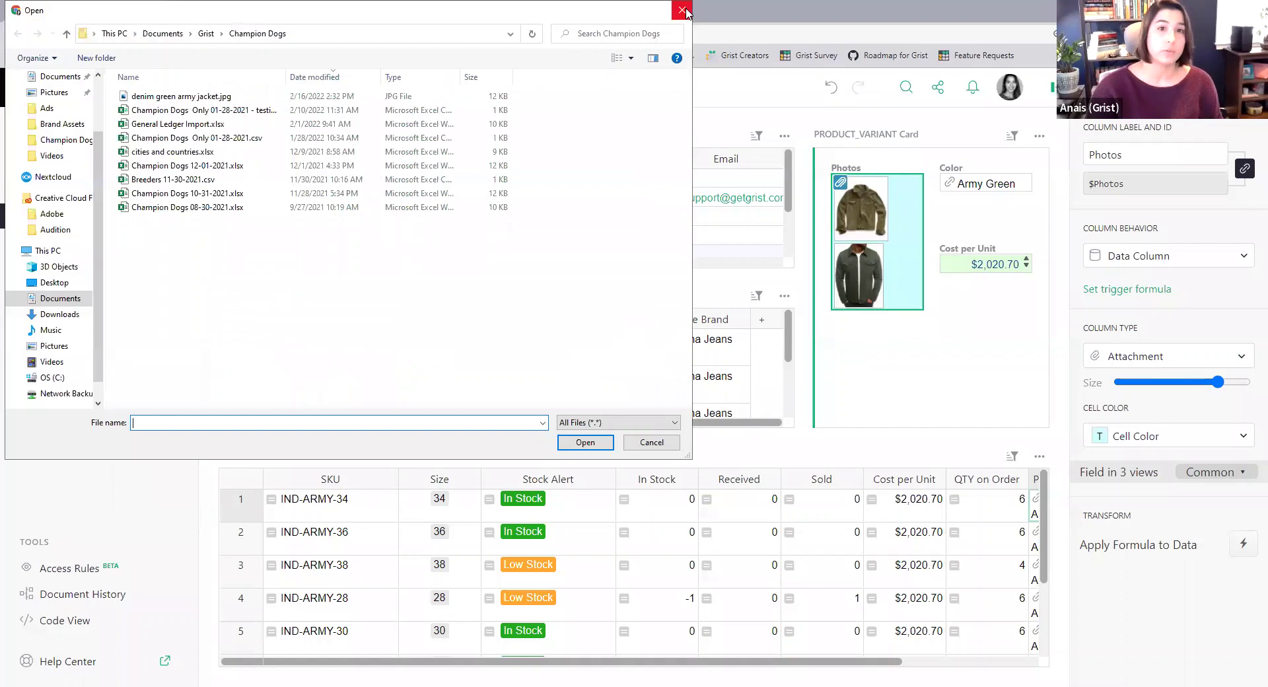
{"action": "left_click", "coordinate": [684, 10]}
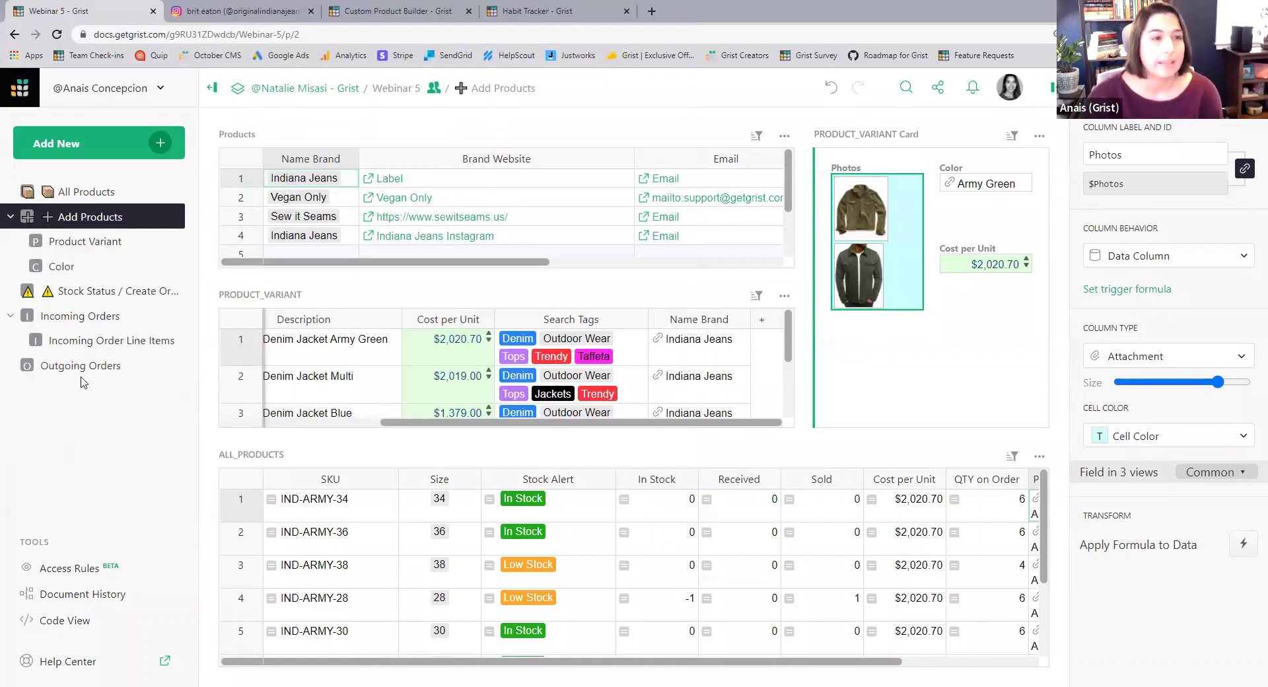
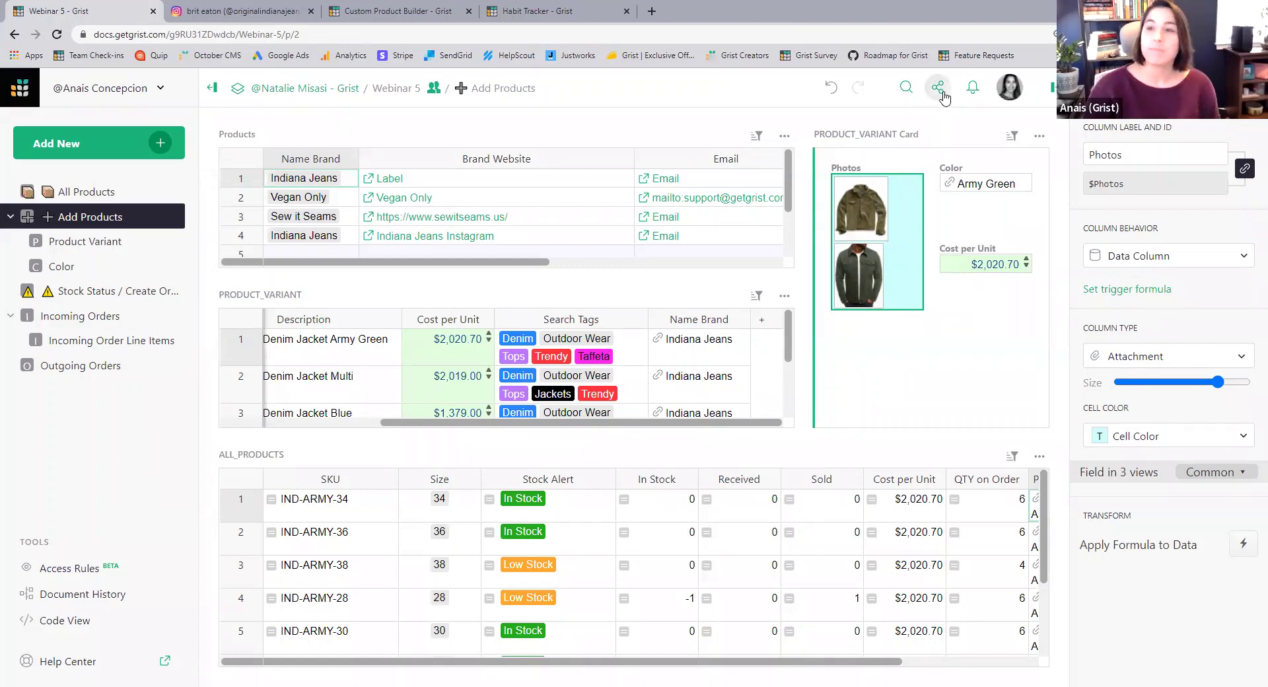
Create an unsaved working copy of the Webinar 5 document and go to its Add Products page
{"action": "left_click", "coordinate": [943, 97]}
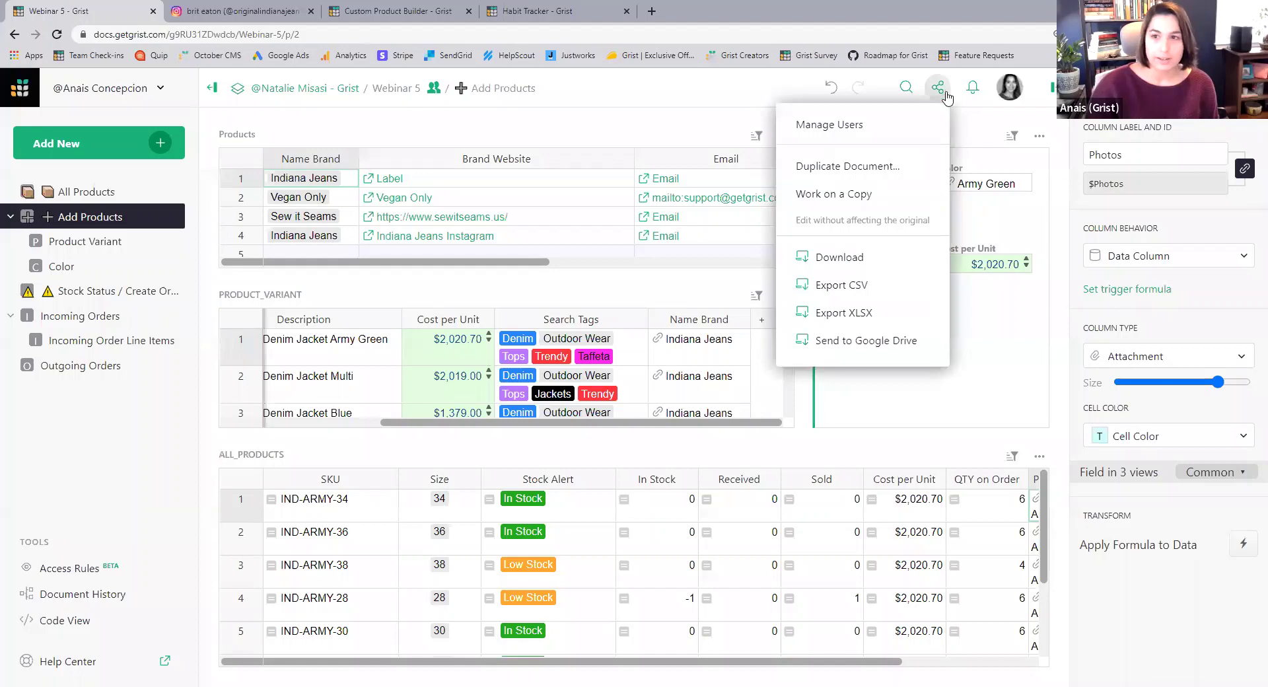
{"action": "left_click", "coordinate": [911, 192]}
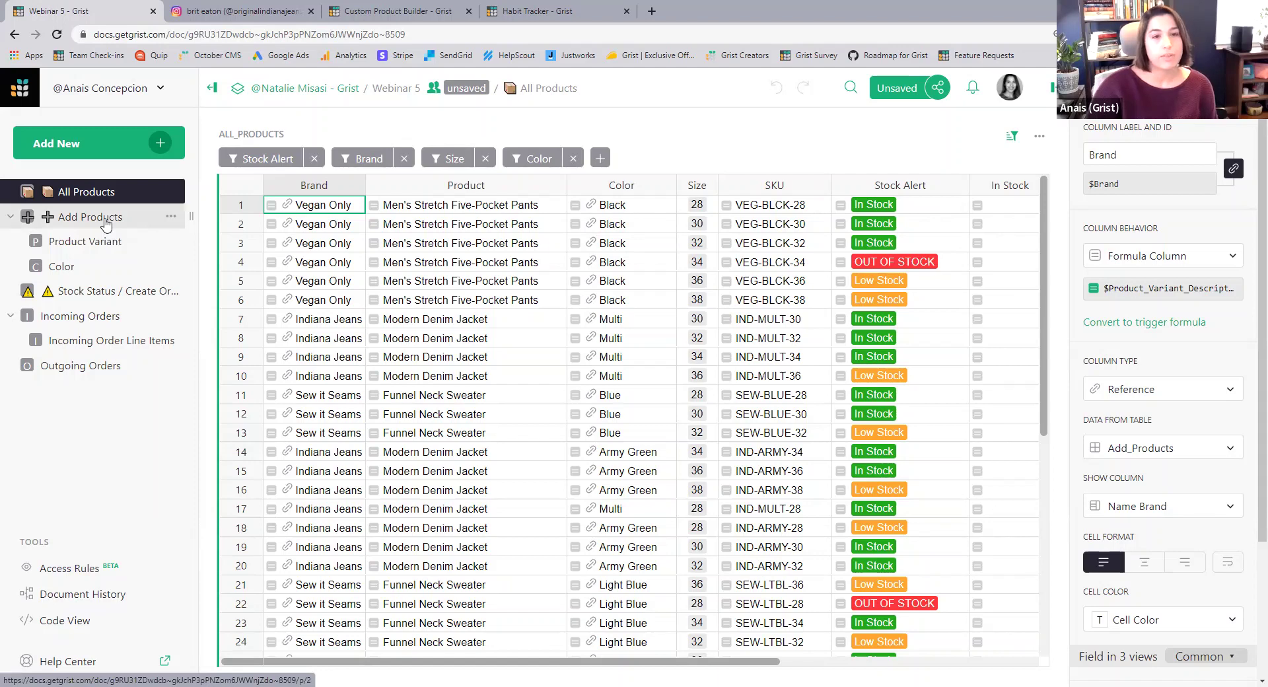
{"action": "left_click", "coordinate": [105, 225]}
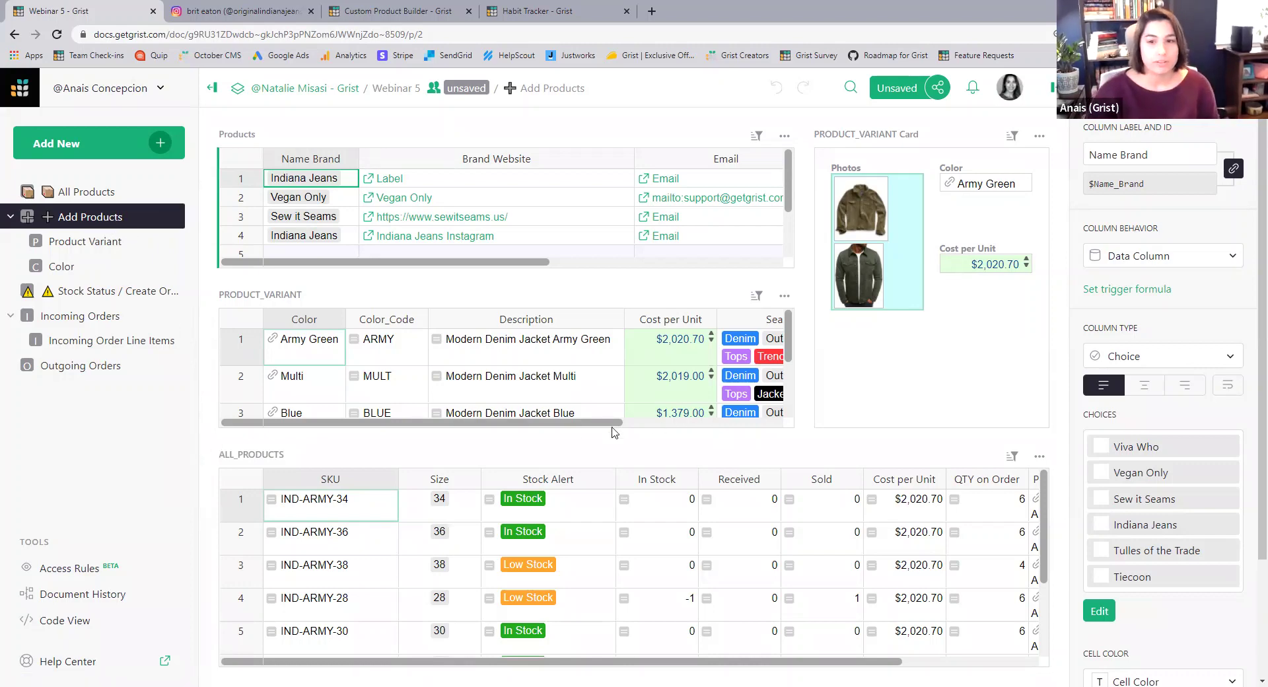
Examine the Search Tags choice list column for the Modern Denim Jacket variants in PRODUCT_VARIANT
{"action": "left_click_drag", "start_coordinate": [589, 423], "coordinate": [689, 423]}
{"action": "left_click", "coordinate": [671, 358]}
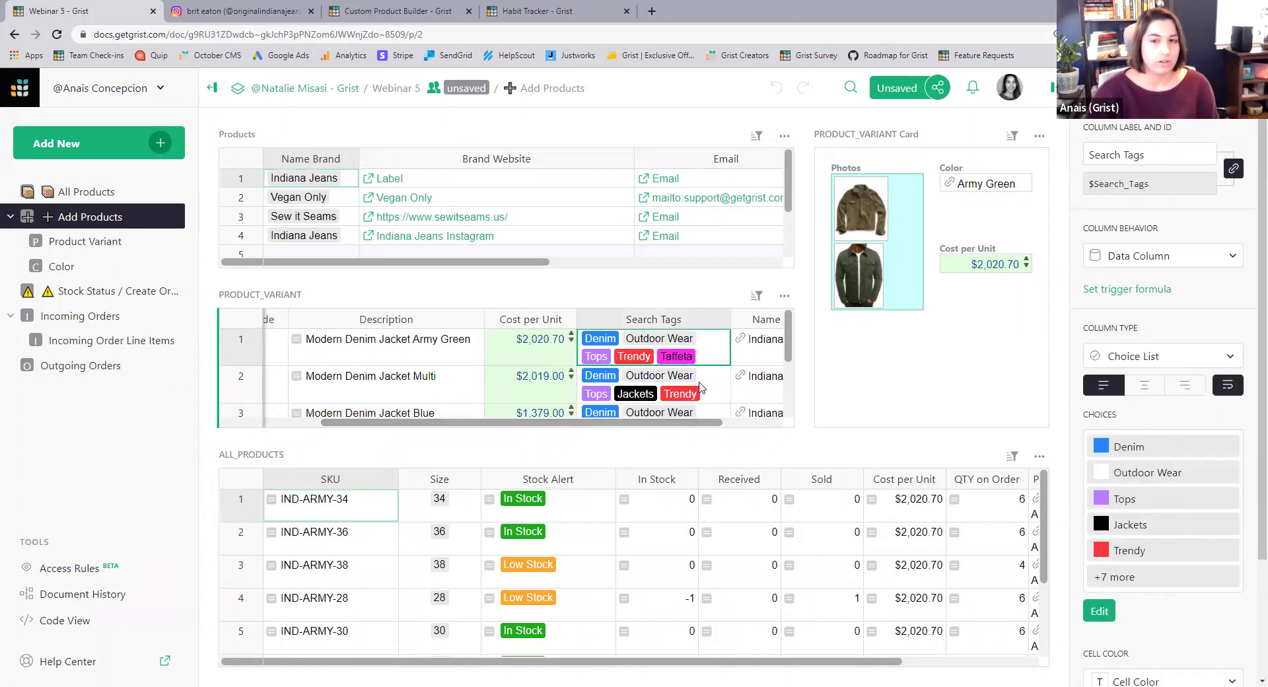
{"action": "left_click", "coordinate": [700, 383]}
{"action": "left_click", "coordinate": [703, 416]}
{"action": "left_click_drag", "start_coordinate": [702, 423], "coordinate": [707, 423]}
{"action": "scroll", "coordinate": [657, 382], "scroll_direction": "up", "scroll_amount": 1}
{"action": "left_click", "coordinate": [656, 356]}
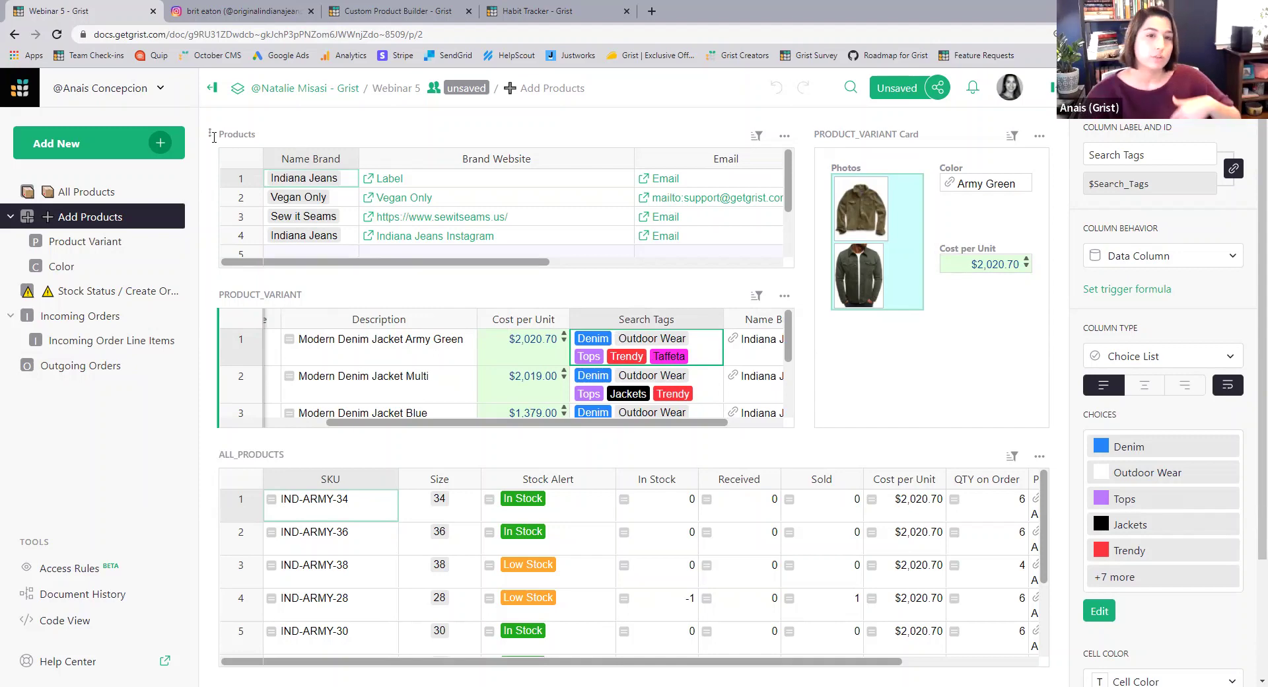
Add a page with a table summarizing Product_Variant grouped by Search Tags
{"action": "left_click", "coordinate": [166, 147]}
{"action": "left_click", "coordinate": [149, 176]}
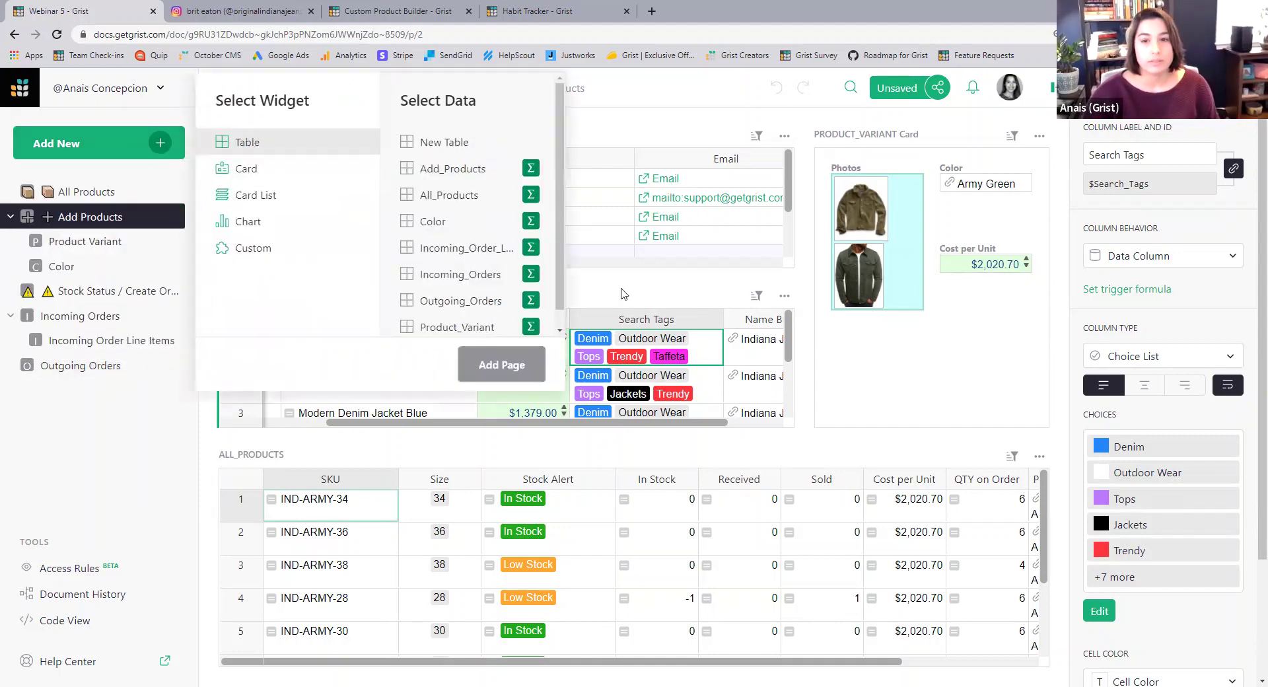
{"action": "left_click", "coordinate": [532, 333]}
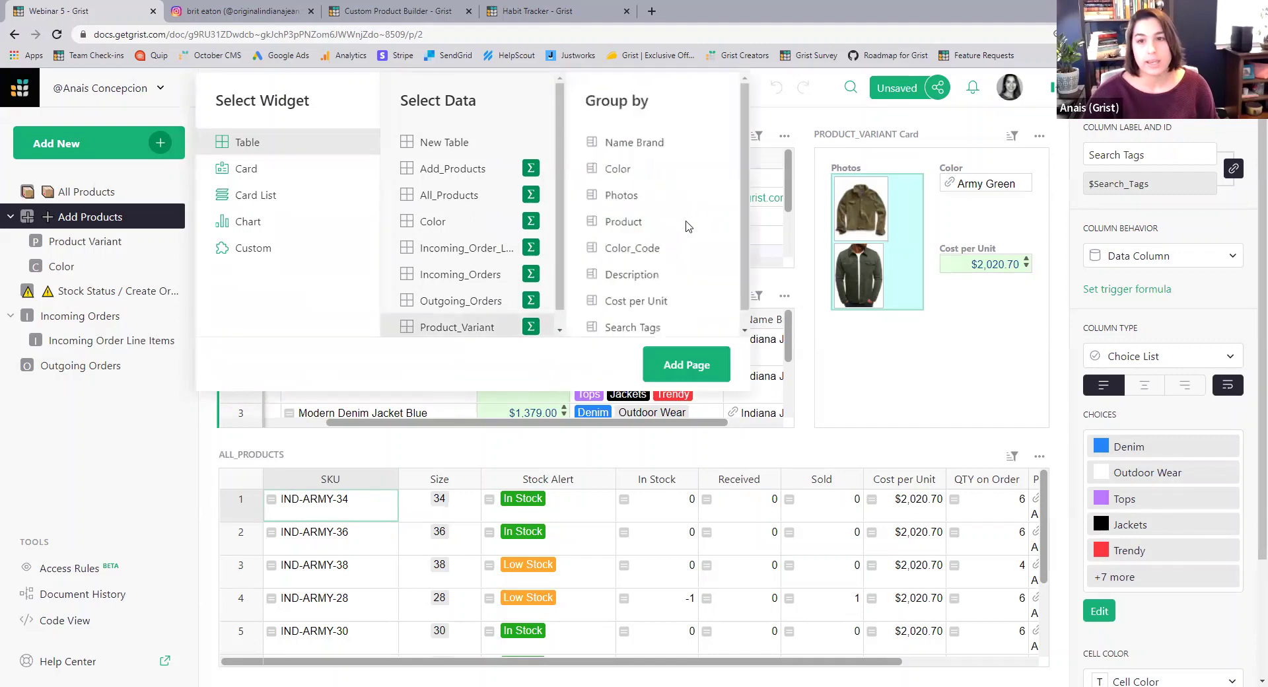
{"action": "scroll", "coordinate": [690, 243], "scroll_direction": "down", "scroll_amount": 1}
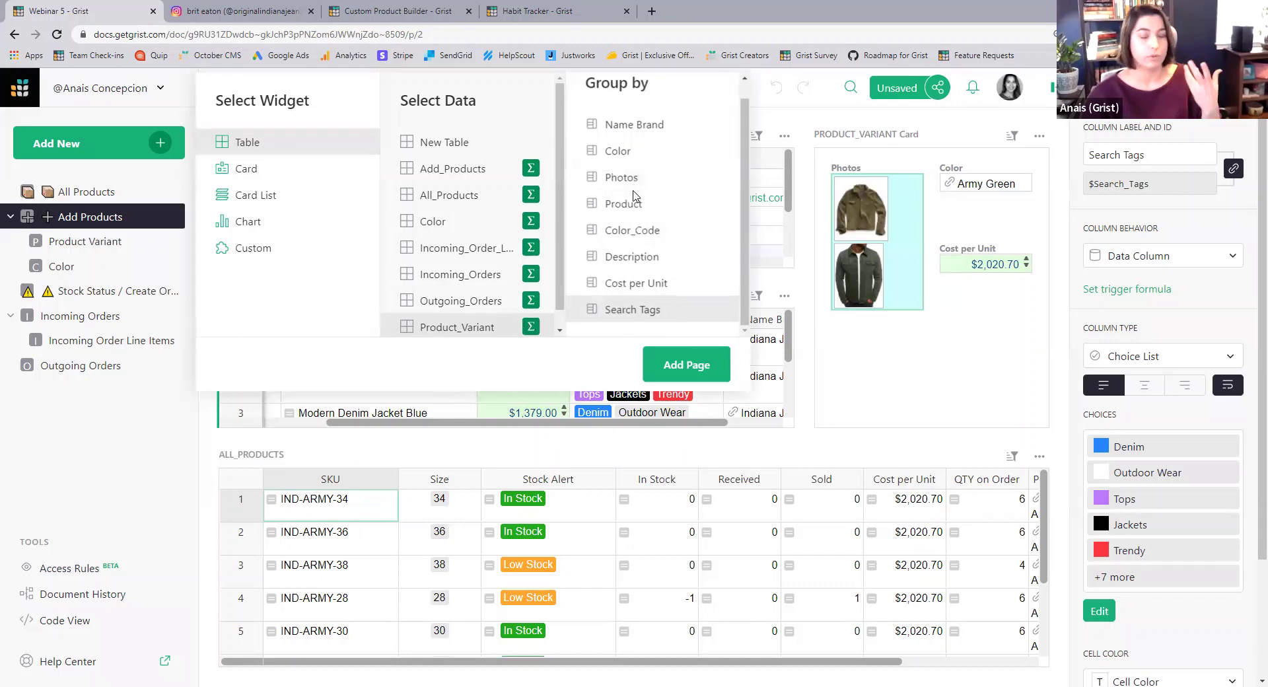
{"action": "left_click", "coordinate": [683, 370]}
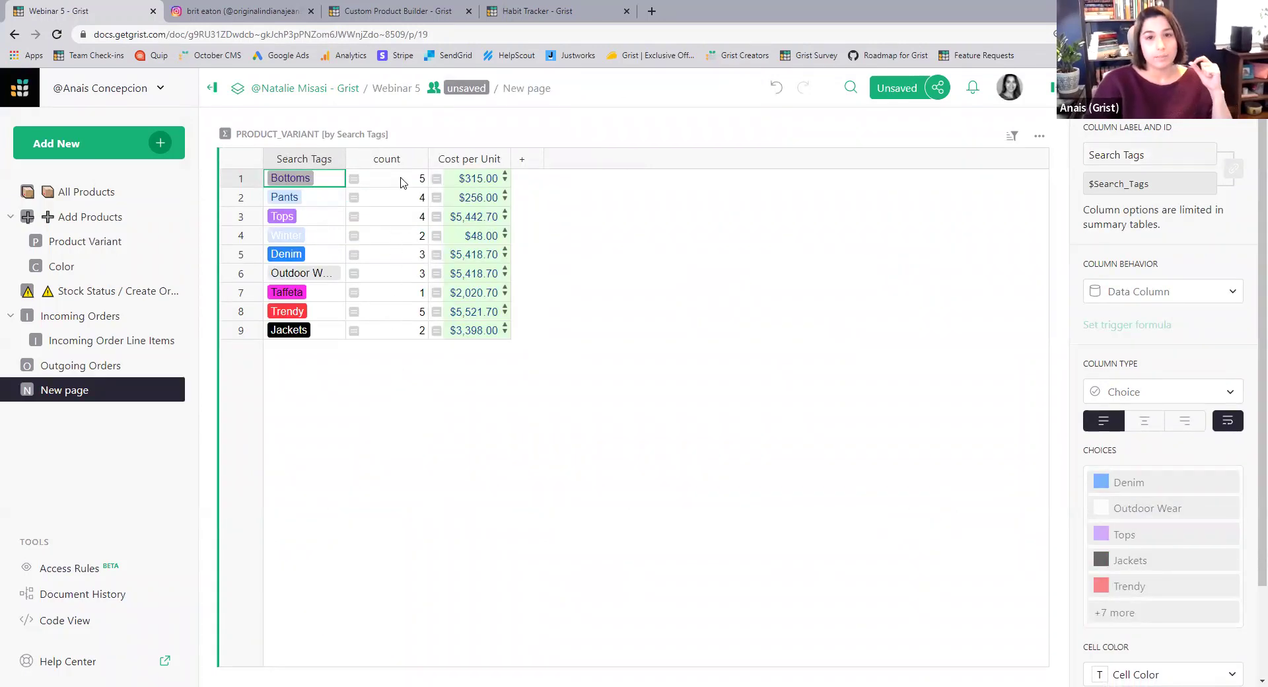
Check the count and Cost per Unit formulas in the tag summary table, and hide its Cost per Unit column
{"action": "left_click", "coordinate": [378, 184]}
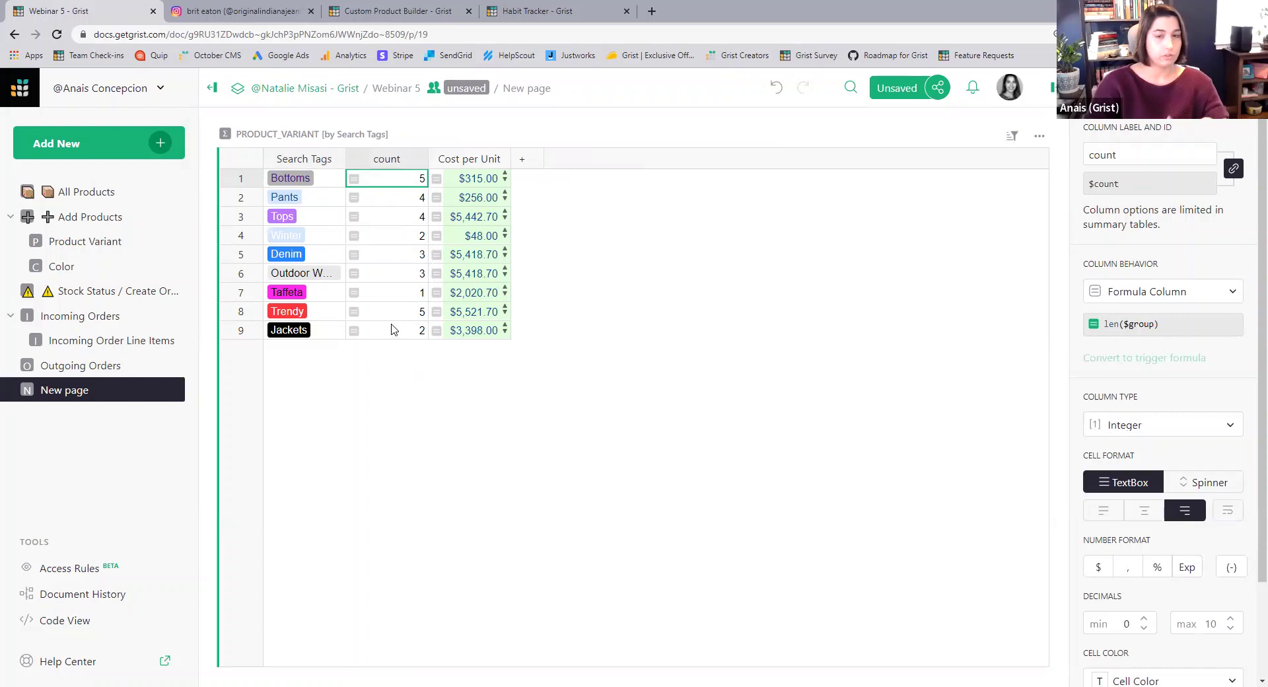
{"action": "left_click", "coordinate": [482, 223]}
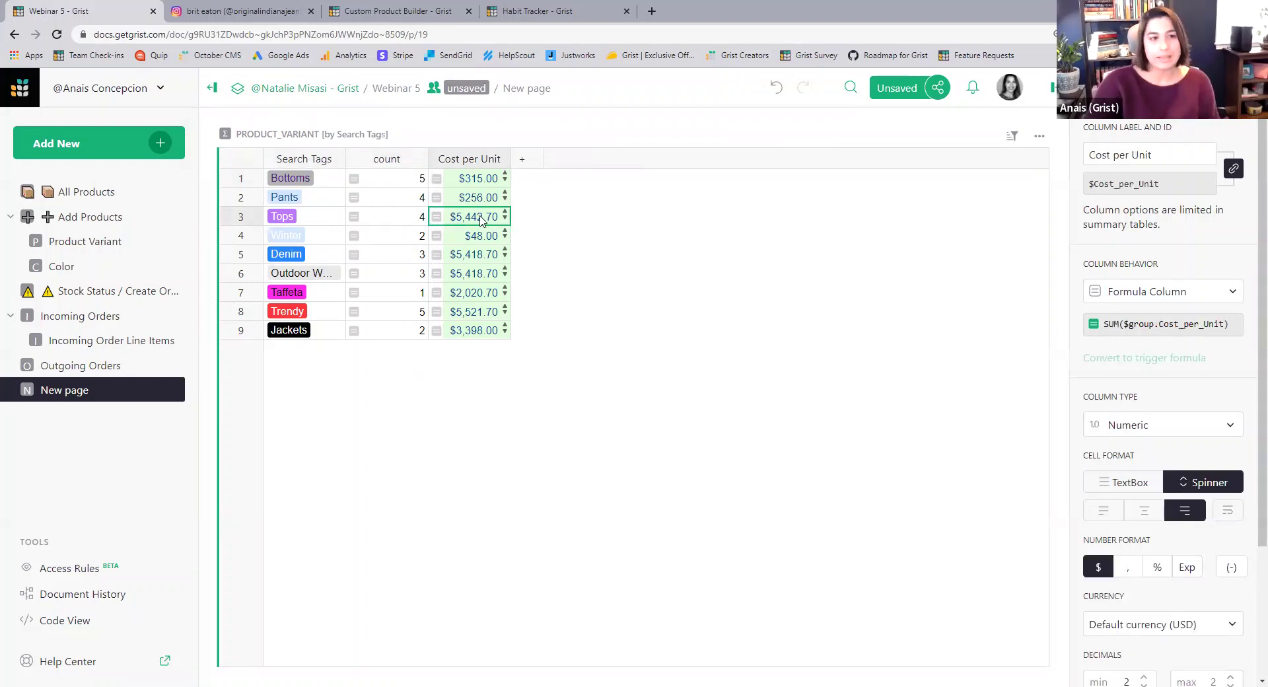
{"action": "left_click", "coordinate": [502, 159]}
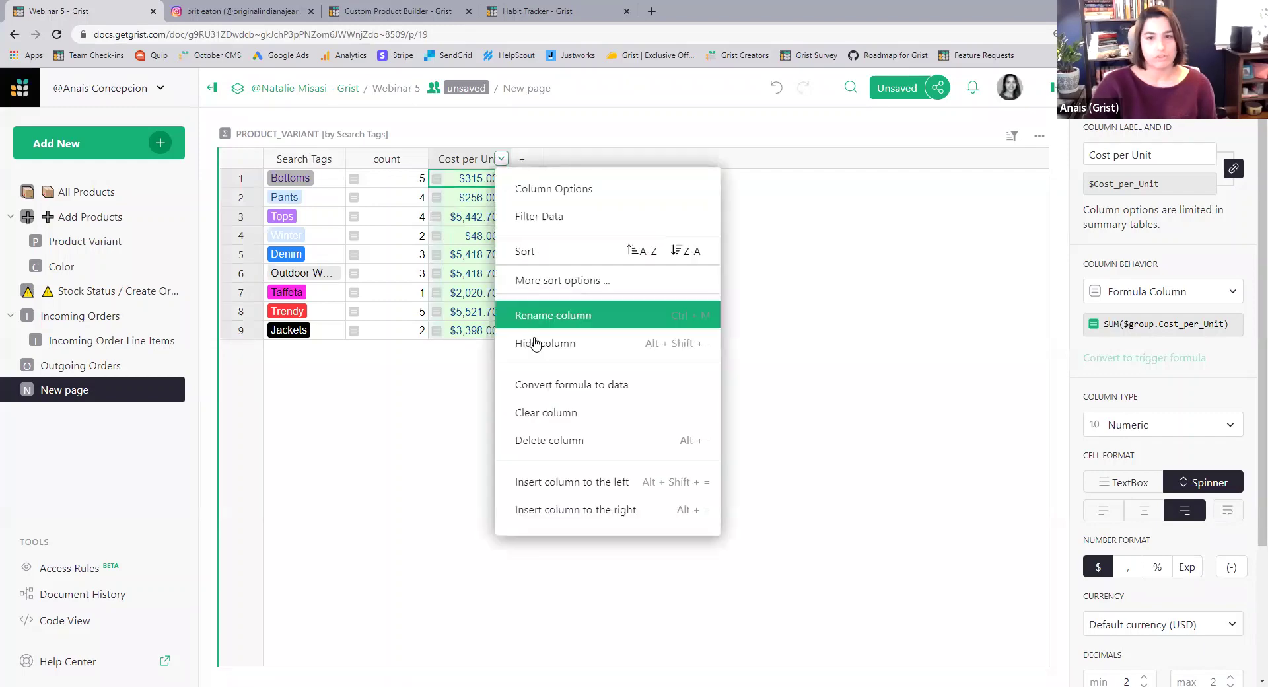
{"action": "left_click", "coordinate": [539, 343]}
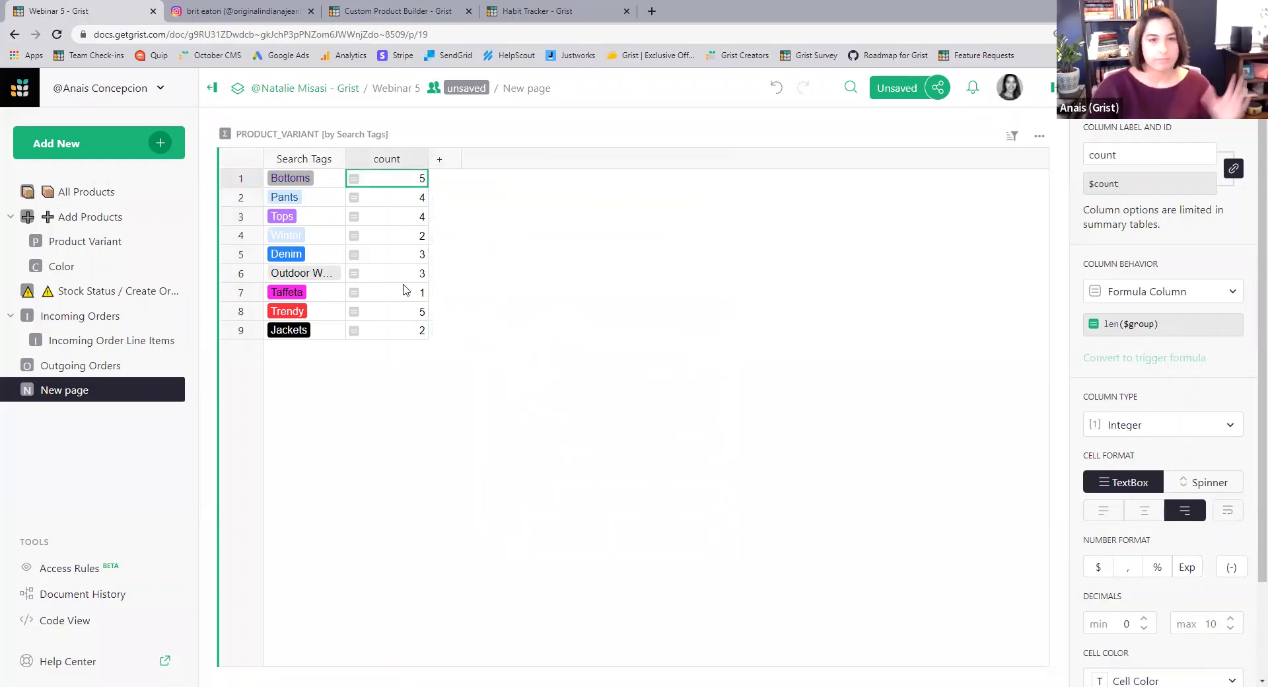
On the Add Products page, change the cell format of PRODUCT_VARIANT's Cost per Unit column to TextBox
{"action": "left_click", "coordinate": [116, 227]}
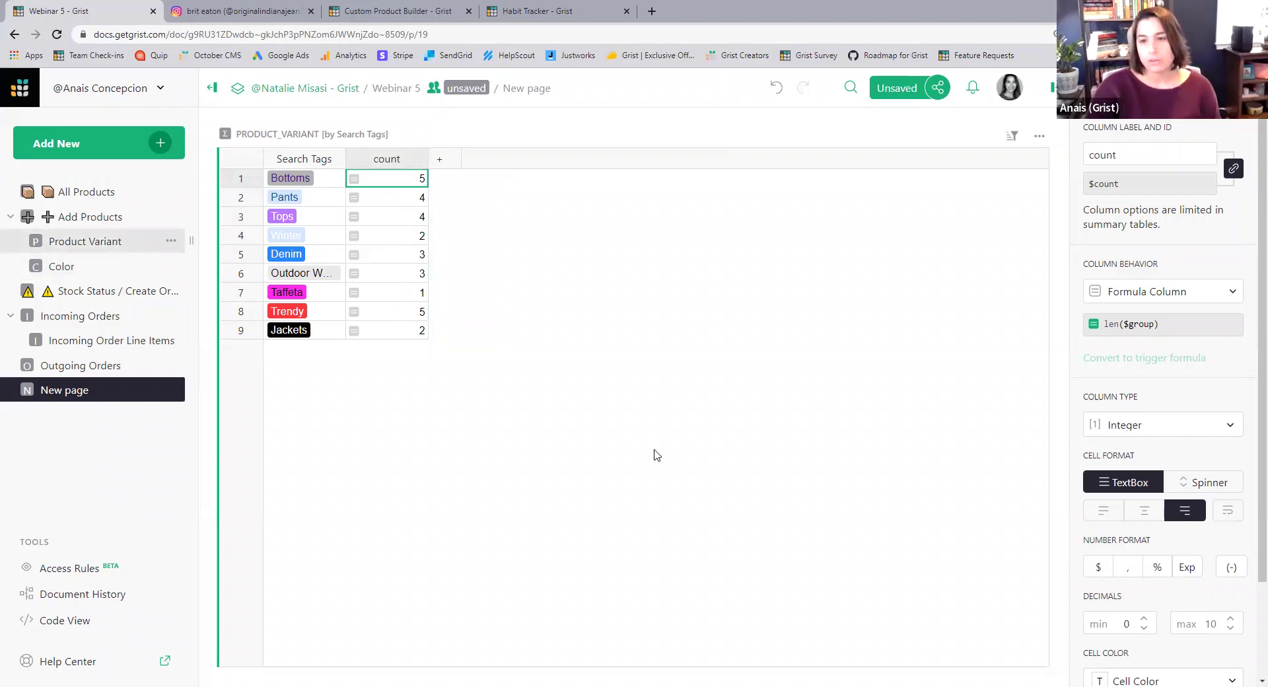
{"action": "left_click", "coordinate": [537, 351]}
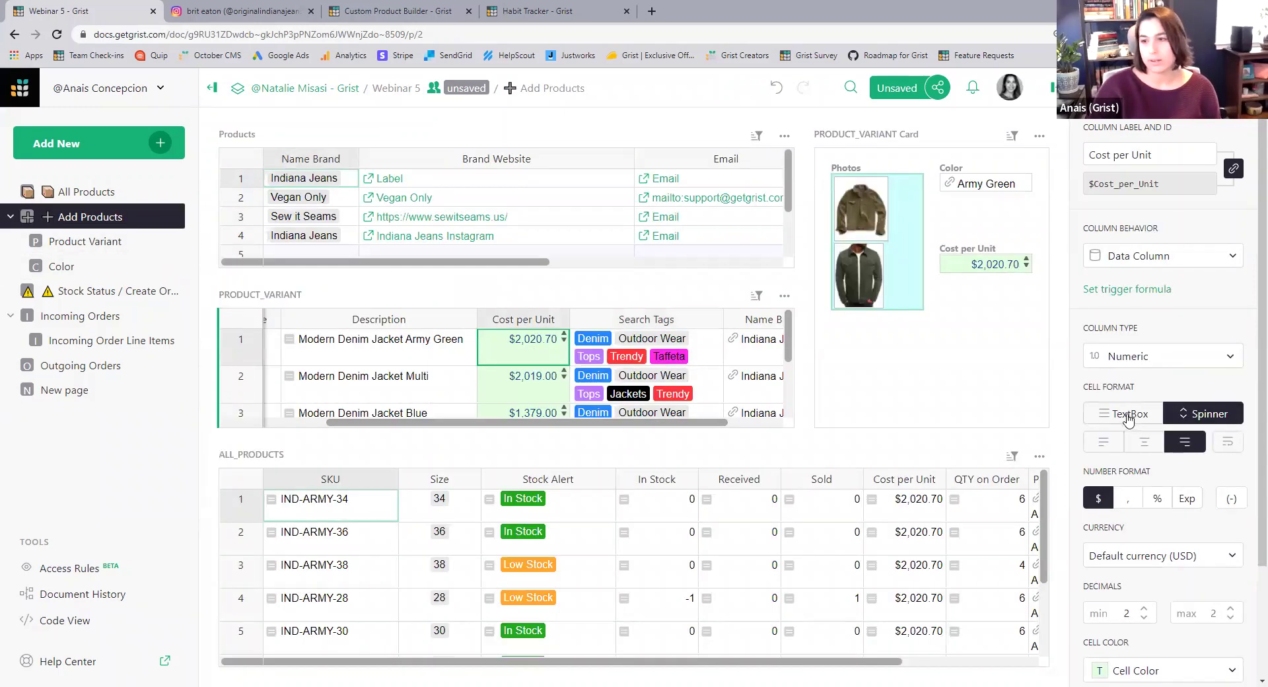
{"action": "left_click", "coordinate": [1128, 414]}
Set the Cost per Unit of the Modern Denim Jacket Army Green variant to 1950
{"action": "double_click", "coordinate": [547, 350]}
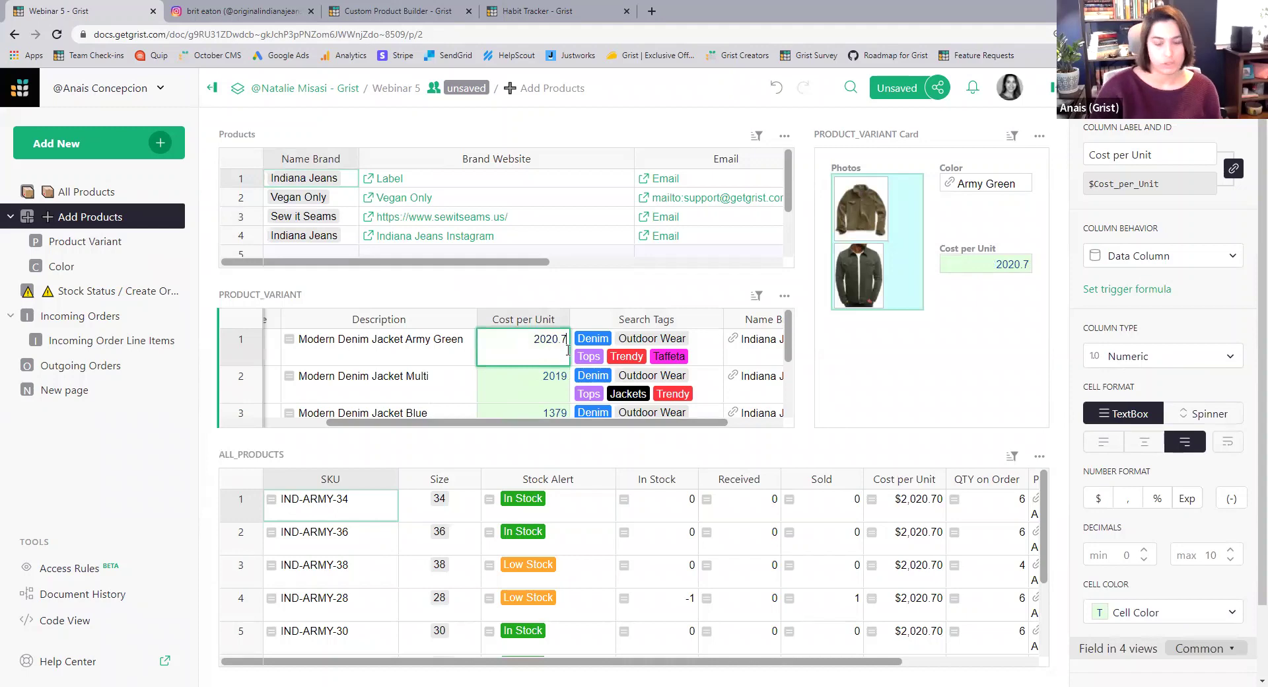
{"action": "key", "text": "BackSpace"}
{"action": "key", "text": "BackSpace"}
{"action": "key", "text": "BackSpace"}
{"action": "key", "text": "BackSpace"}
{"action": "key", "text": "BackSpace"}
{"action": "type", "text": "1950"}
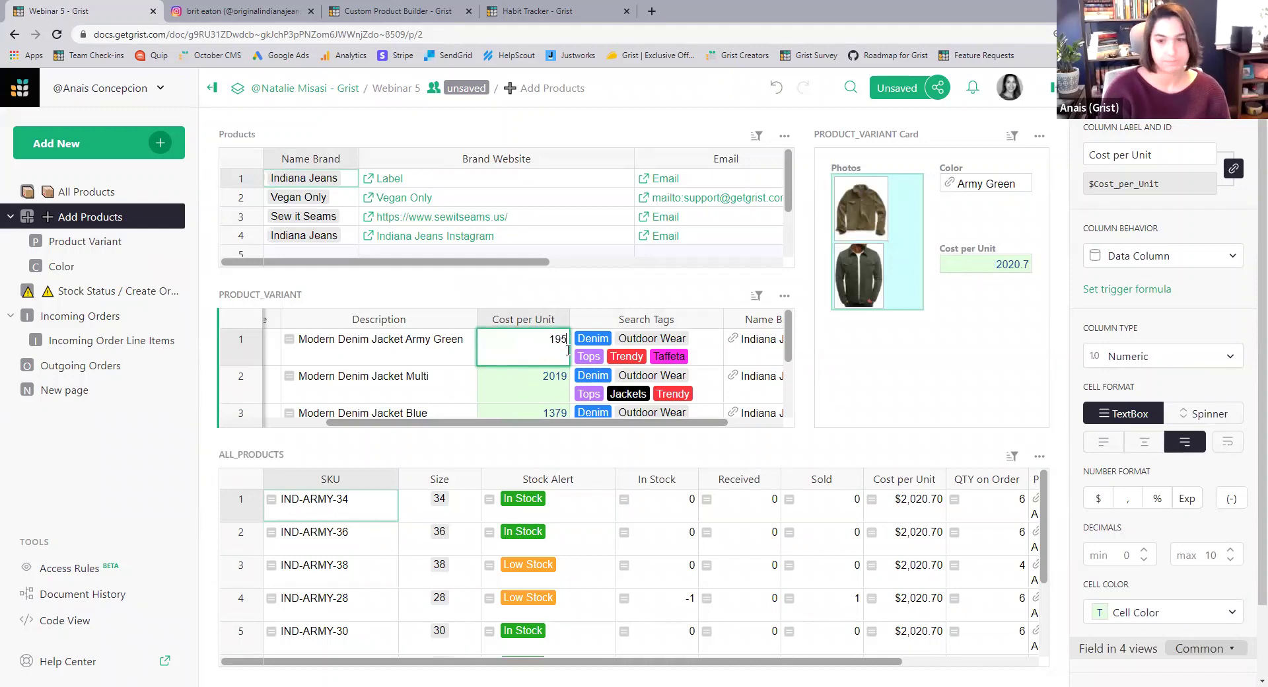
{"action": "key", "text": "Return"}
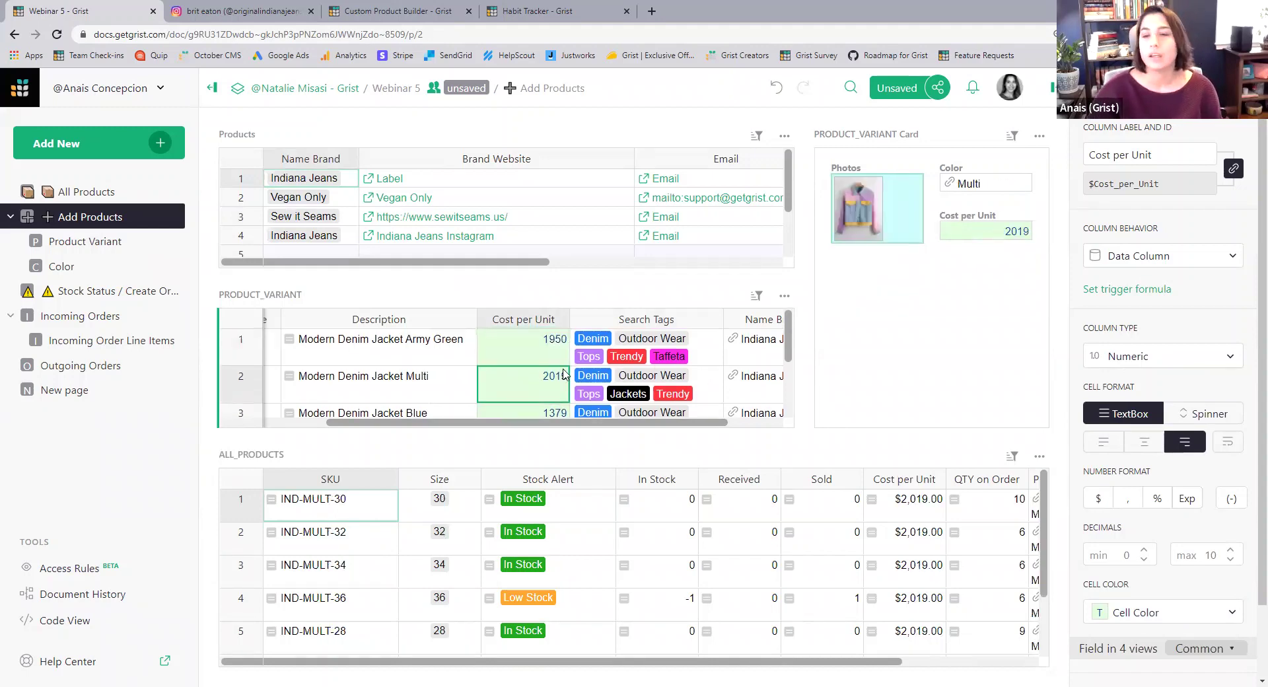
Give the Cost per Unit column a white cell fill and black text, then return to the Army Green variant
{"action": "left_click", "coordinate": [1137, 612]}
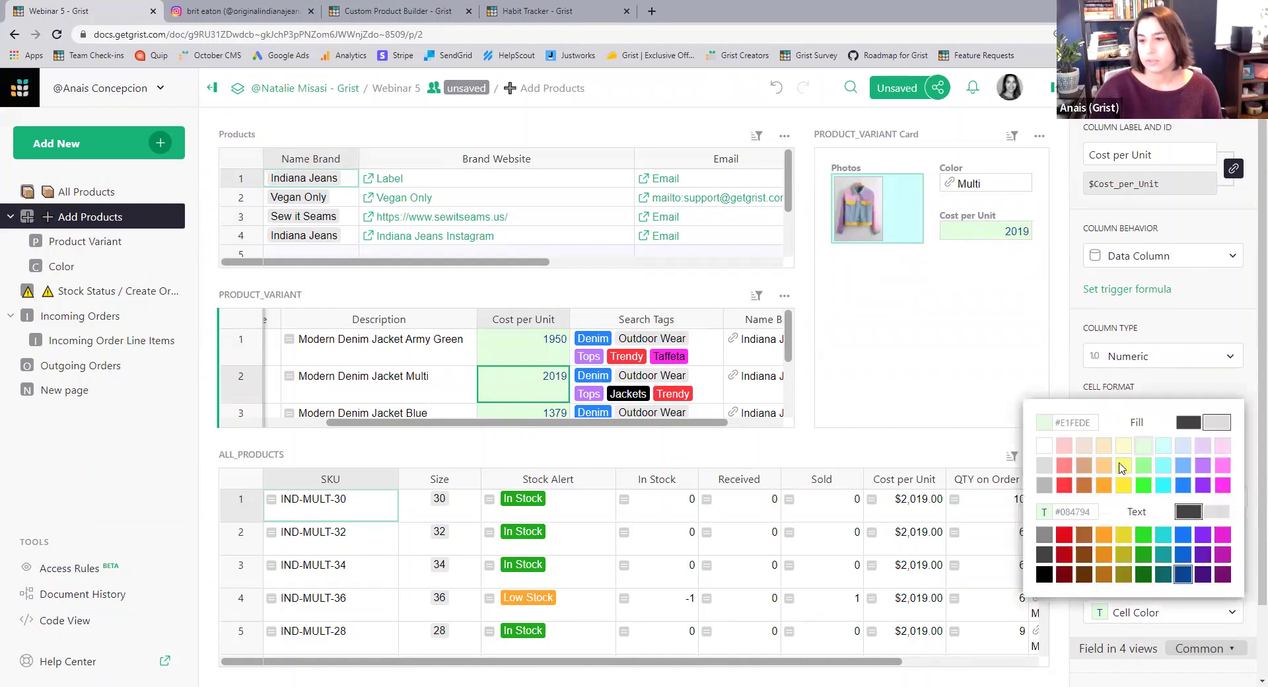
{"action": "left_click", "coordinate": [1045, 445]}
{"action": "left_click", "coordinate": [1045, 574]}
{"action": "left_click", "coordinate": [938, 413]}
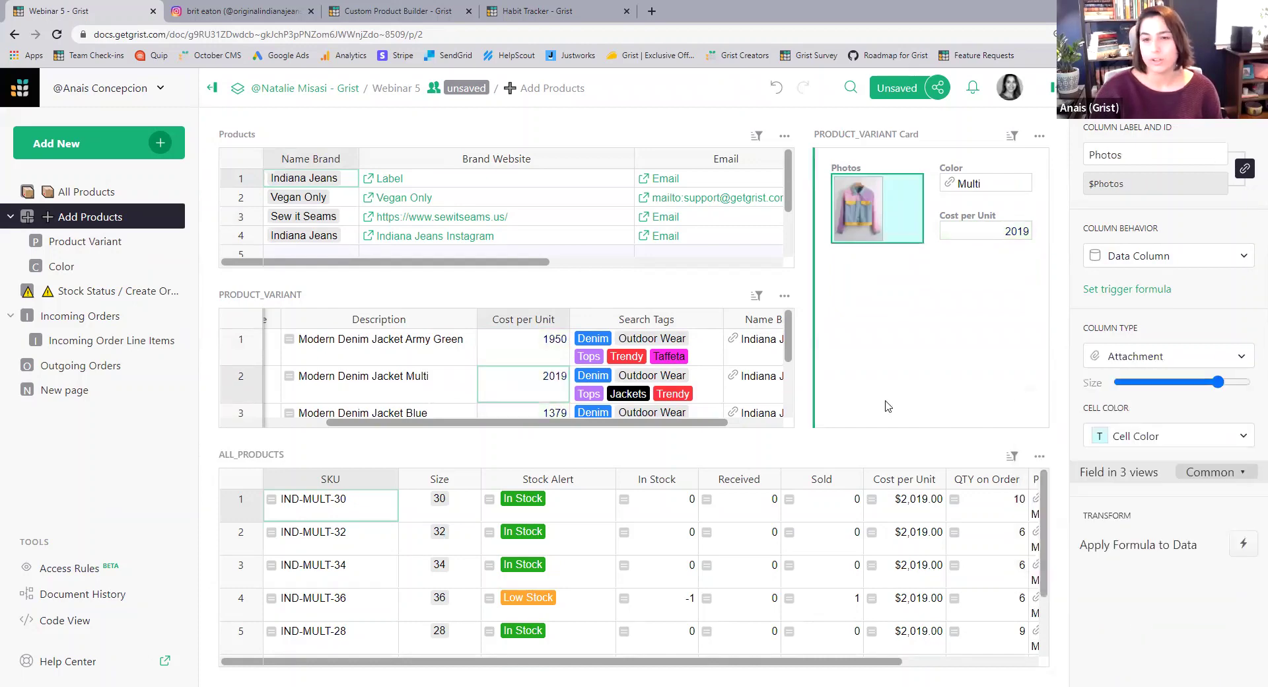
{"action": "key", "text": "Up"}
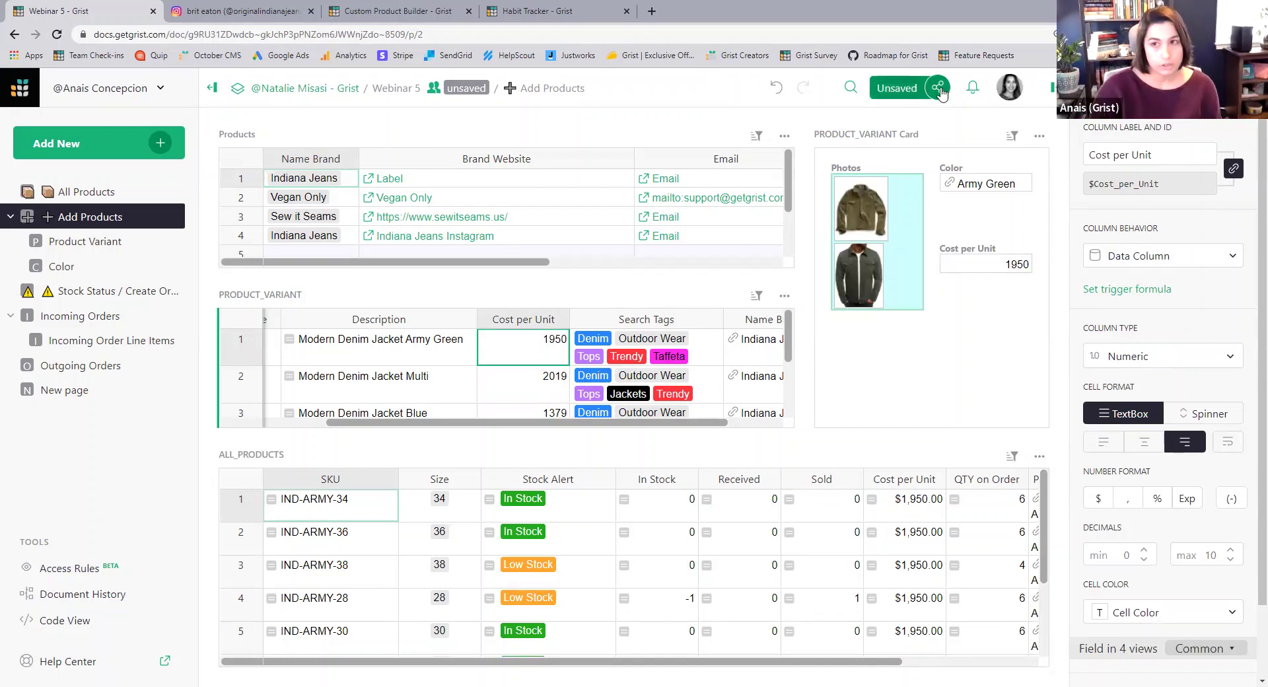
Compare the unsaved copy to the original document, review the Cost per Unit differences, and close the comparison
{"action": "left_click", "coordinate": [939, 89]}
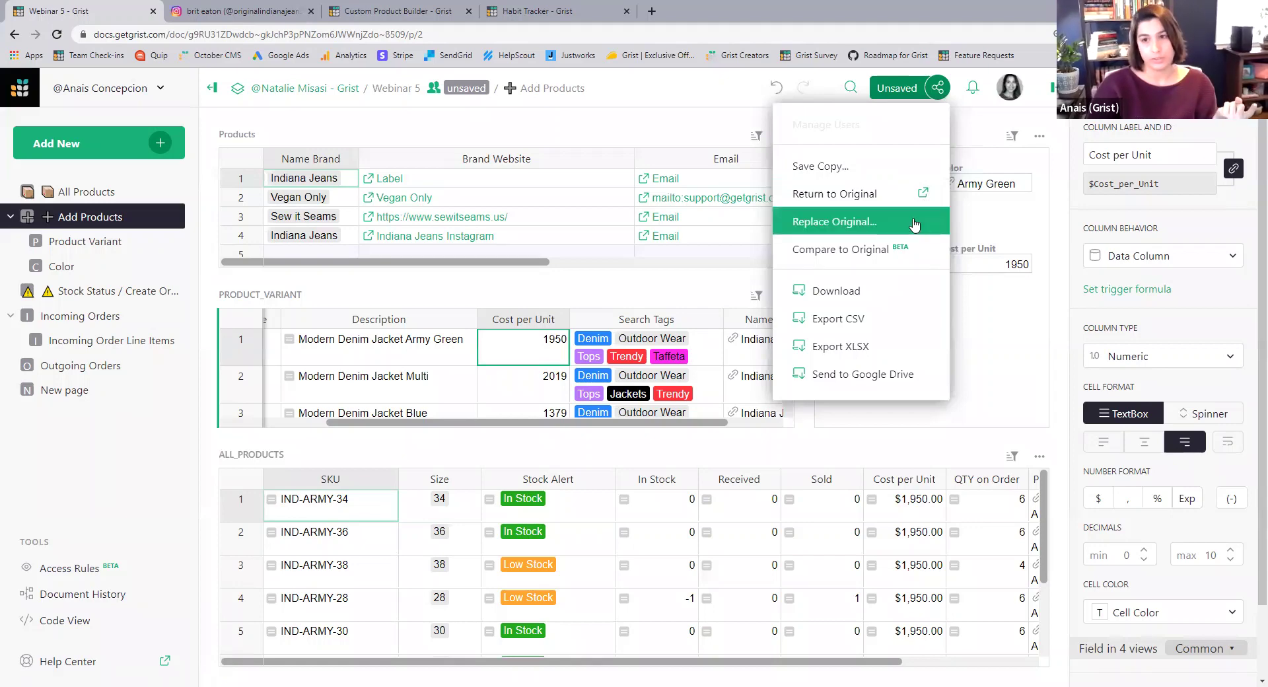
{"action": "left_click", "coordinate": [874, 257]}
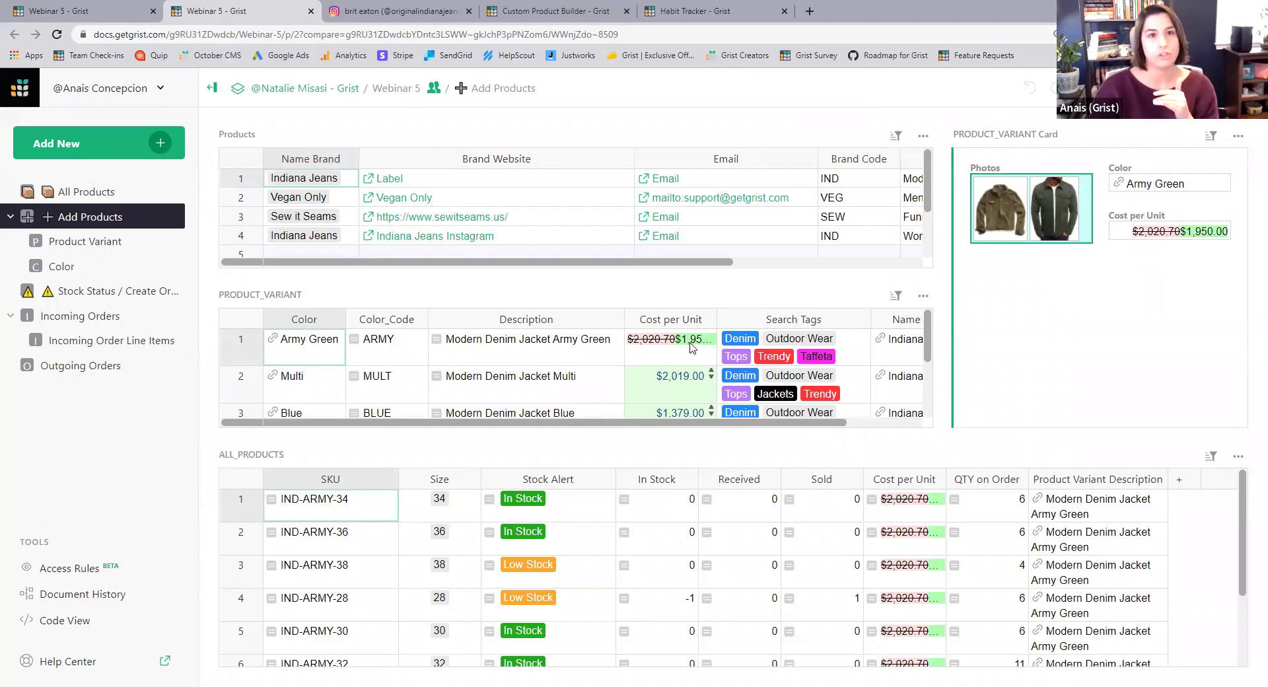
{"action": "left_click", "coordinate": [311, 12]}
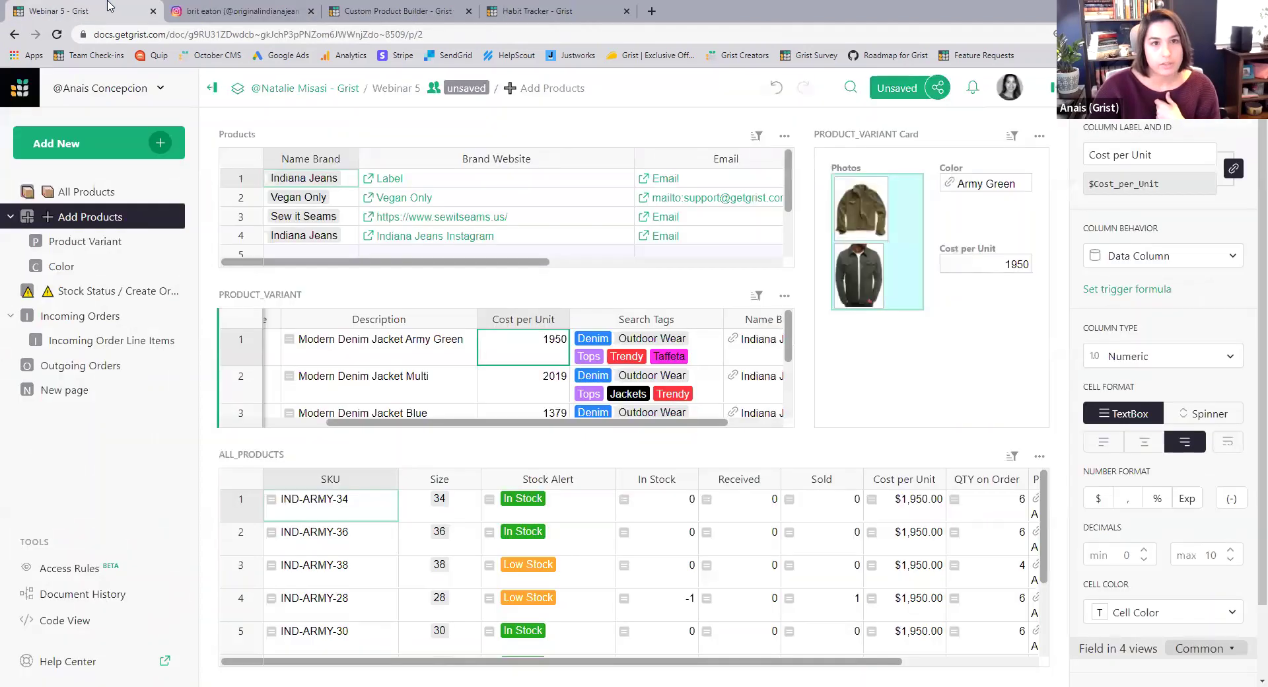
Replace the original Webinar 5 document with the unsaved copy and confirm the update
{"action": "left_click", "coordinate": [938, 88]}
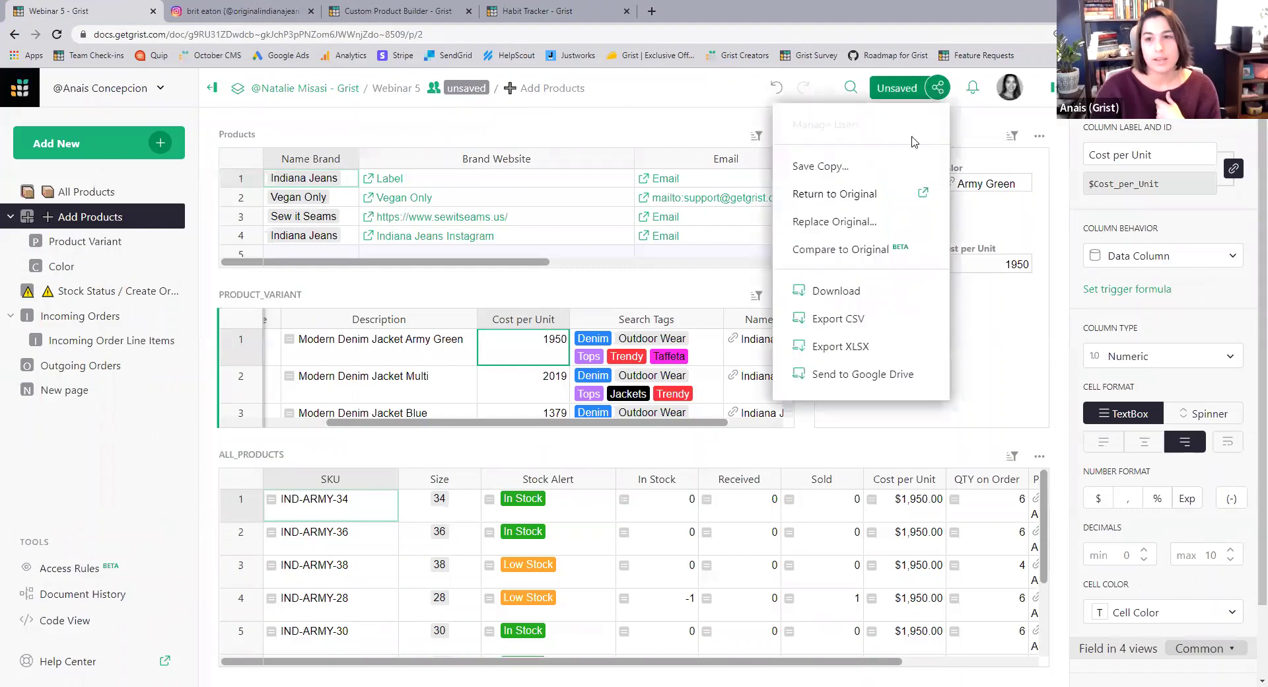
{"action": "left_click", "coordinate": [869, 226]}
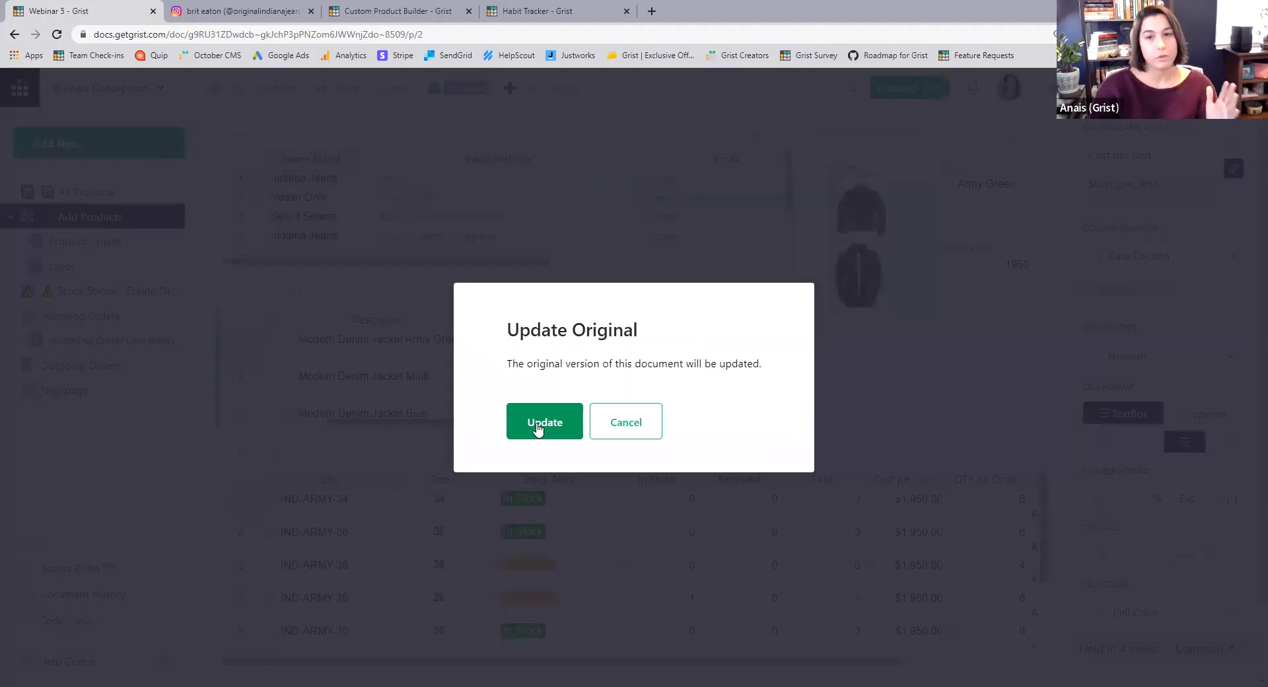
{"action": "left_click", "coordinate": [536, 424]}
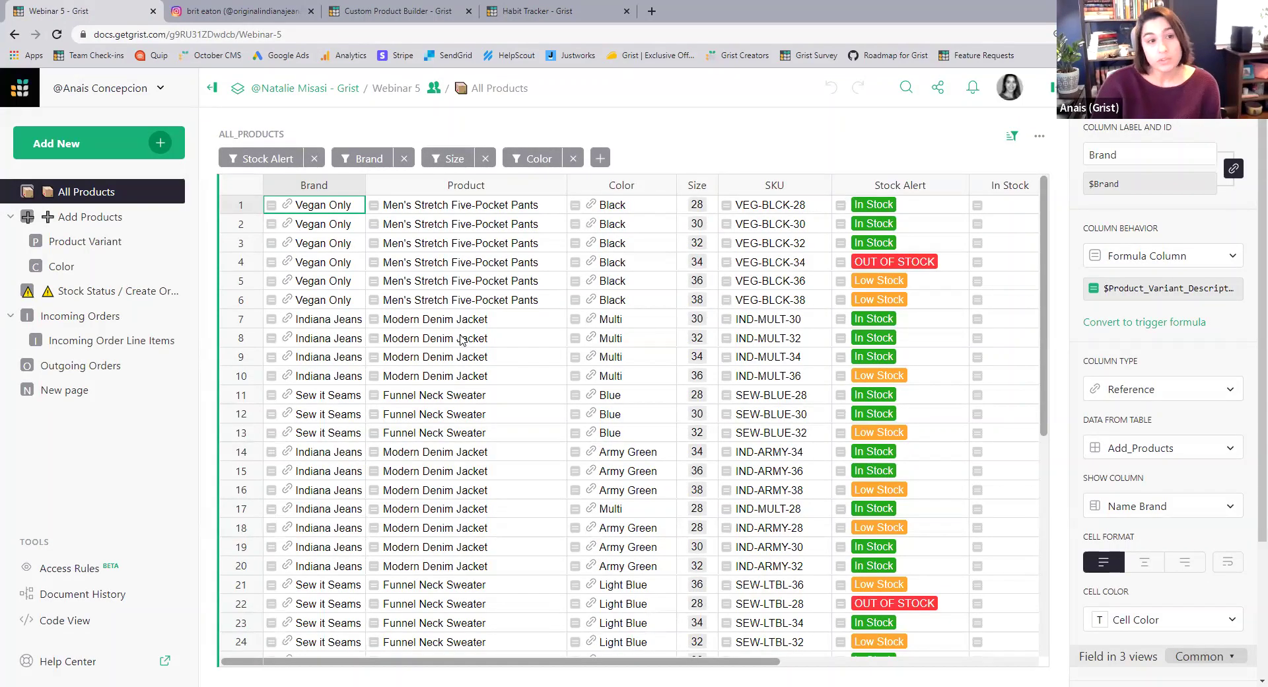
Rename the new tag summary page in the original document to "Summary by tags"
{"action": "left_click", "coordinate": [82, 387]}
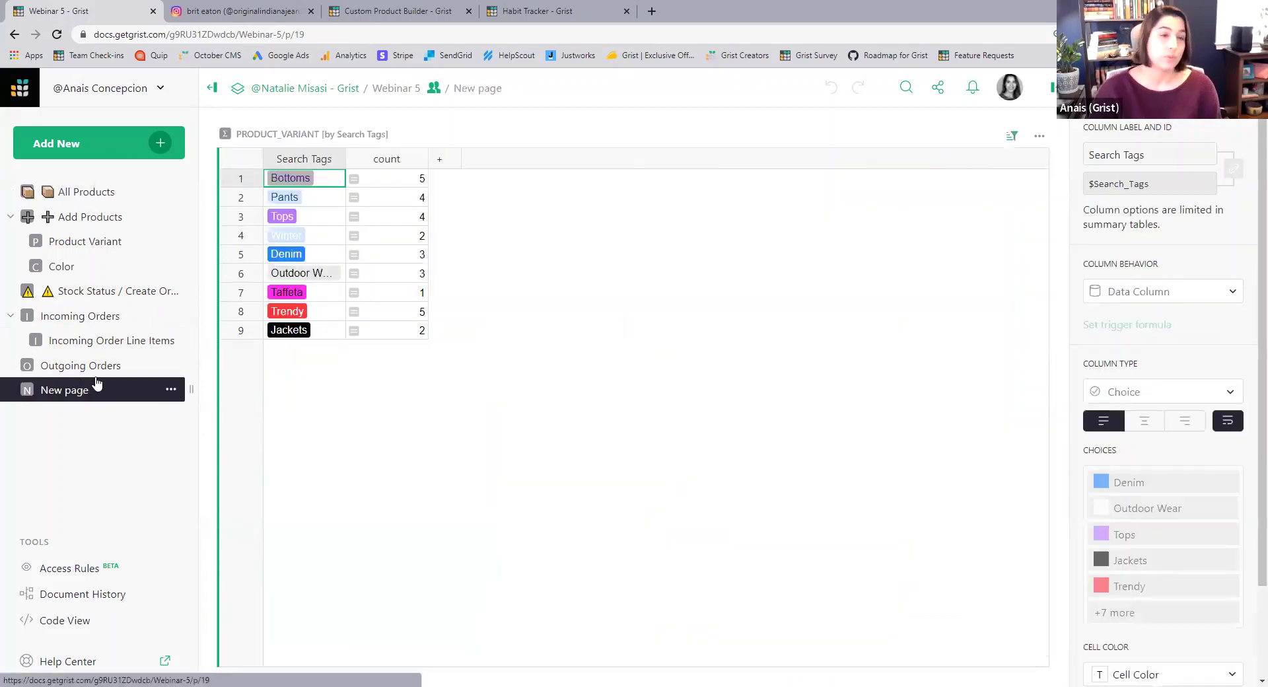
{"action": "left_click", "coordinate": [499, 87]}
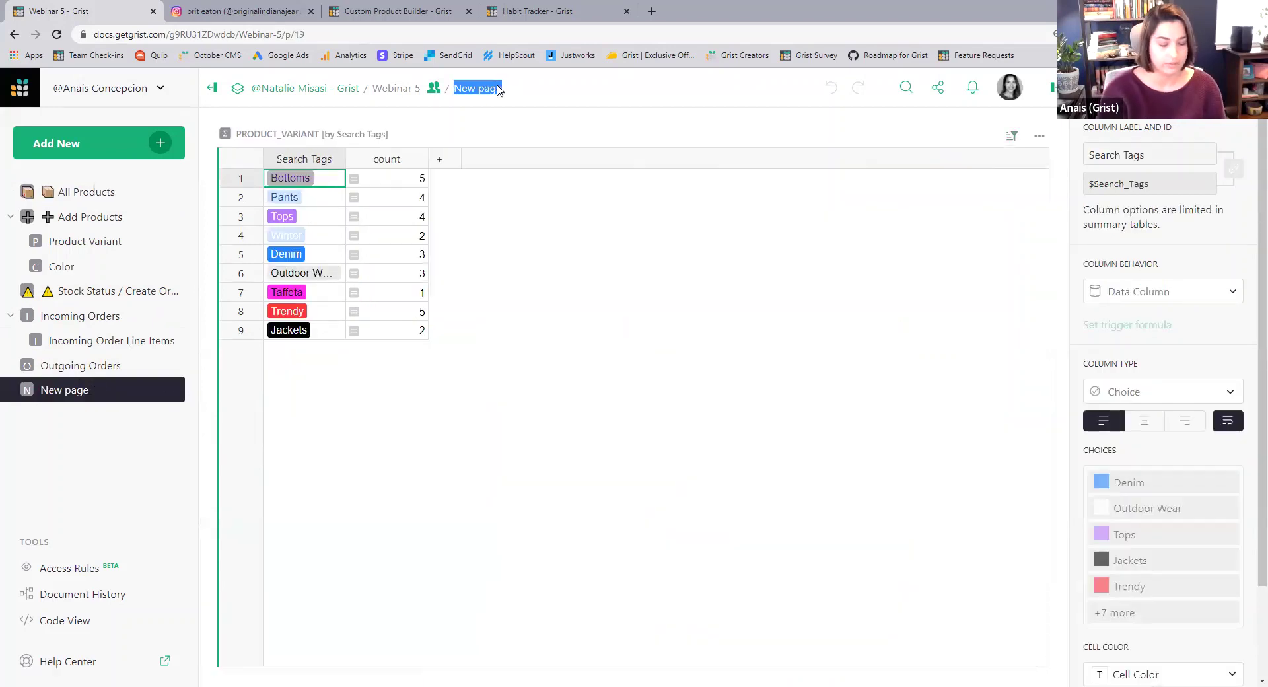
{"action": "type", "text": "Summar"}
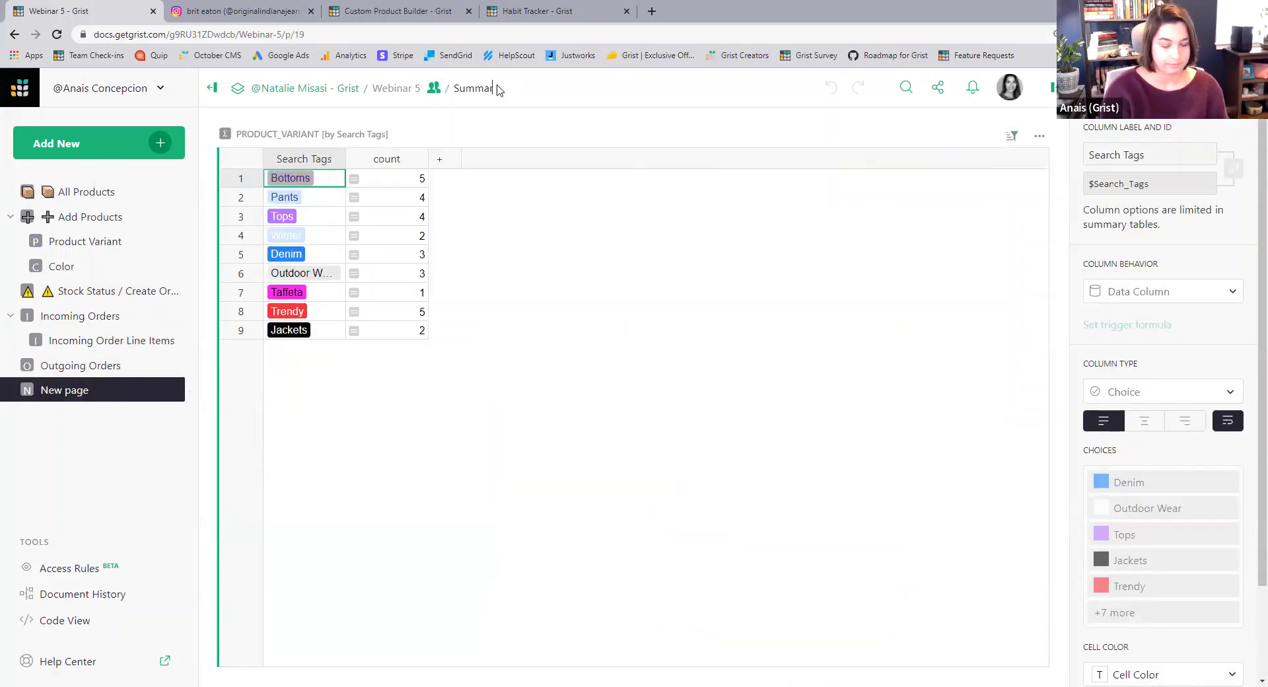
{"action": "type", "text": "y by tahs"}
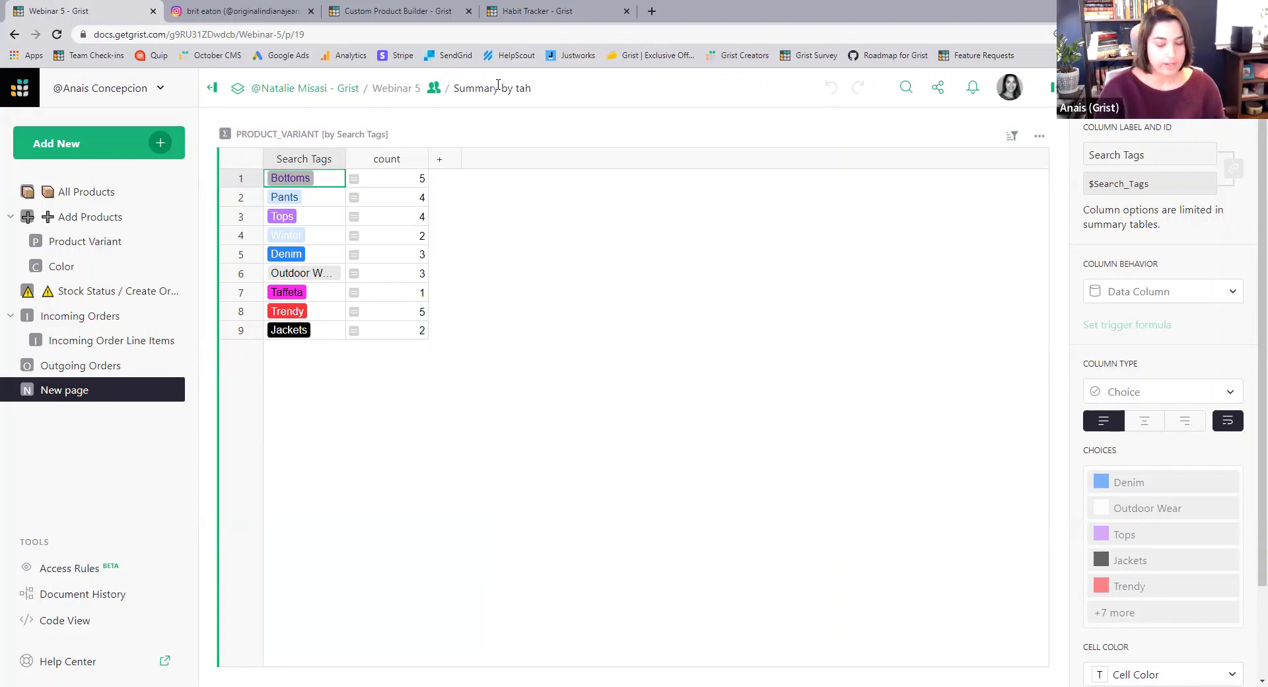
{"action": "key", "text": "BackSpace"}
{"action": "type", "text": "gs"}
{"action": "key", "text": "Return"}
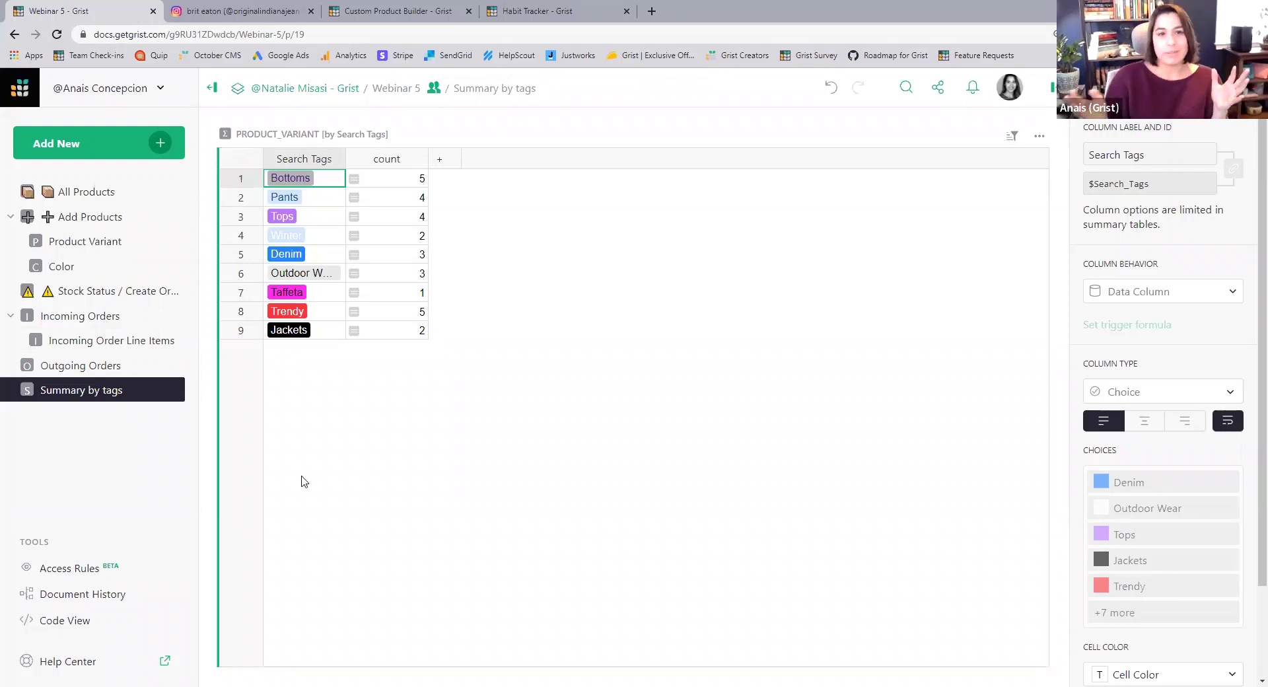
Look through the document history snapshots and open the oldest one, from Fri Feb 11, 2022 2:56 PM
{"action": "left_click", "coordinate": [121, 597]}
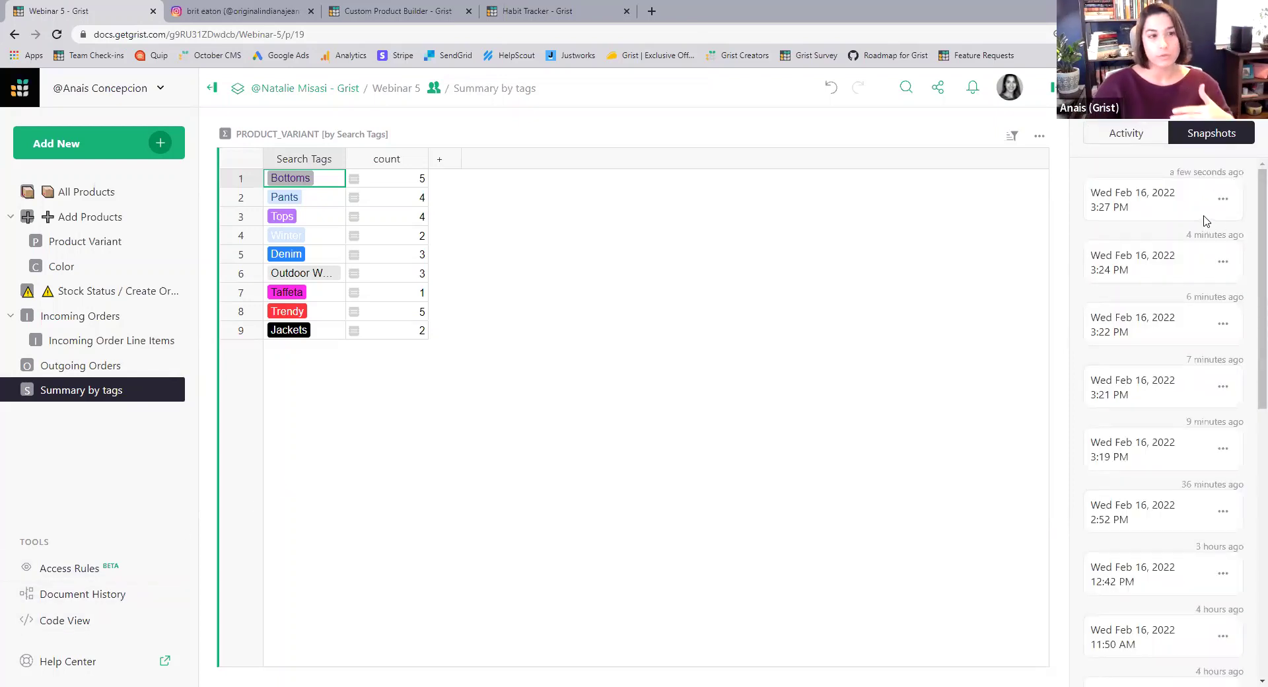
{"action": "scroll", "coordinate": [1232, 413], "scroll_direction": "down", "scroll_amount": 5}
{"action": "scroll", "coordinate": [1233, 414], "scroll_direction": "up", "scroll_amount": 3}
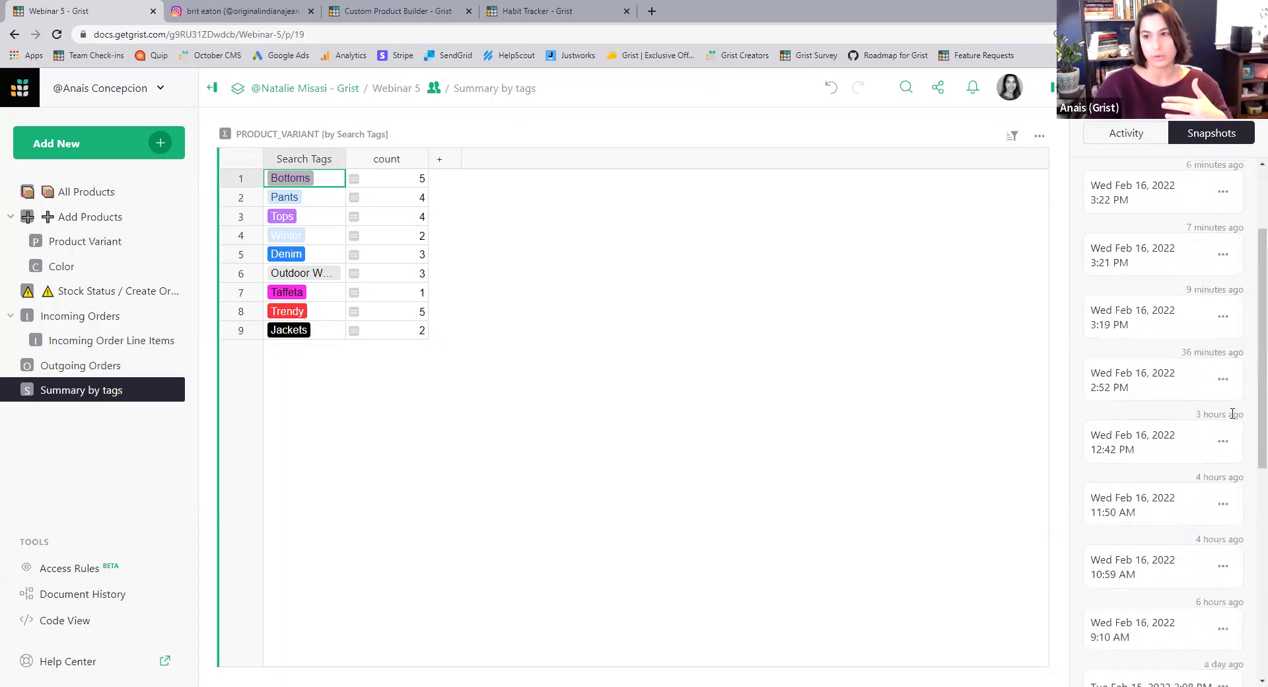
{"action": "scroll", "coordinate": [1220, 265], "scroll_direction": "up", "scroll_amount": 2}
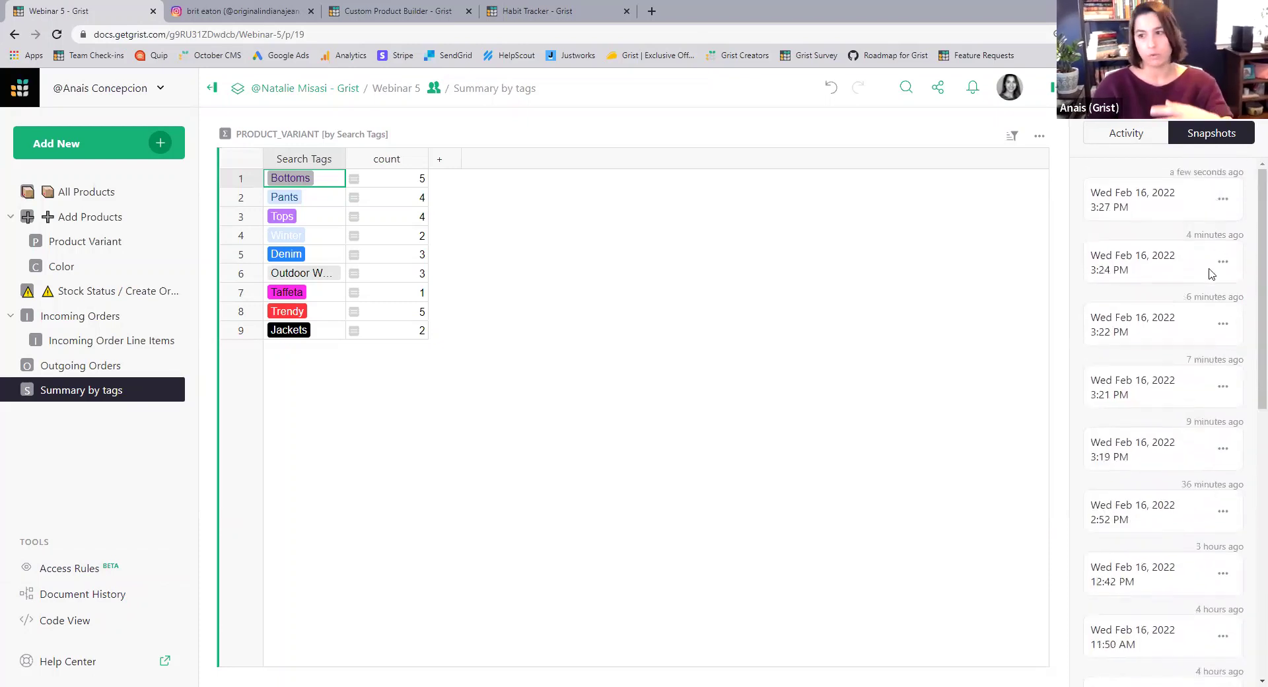
{"action": "scroll", "coordinate": [1224, 439], "scroll_direction": "down", "scroll_amount": 4}
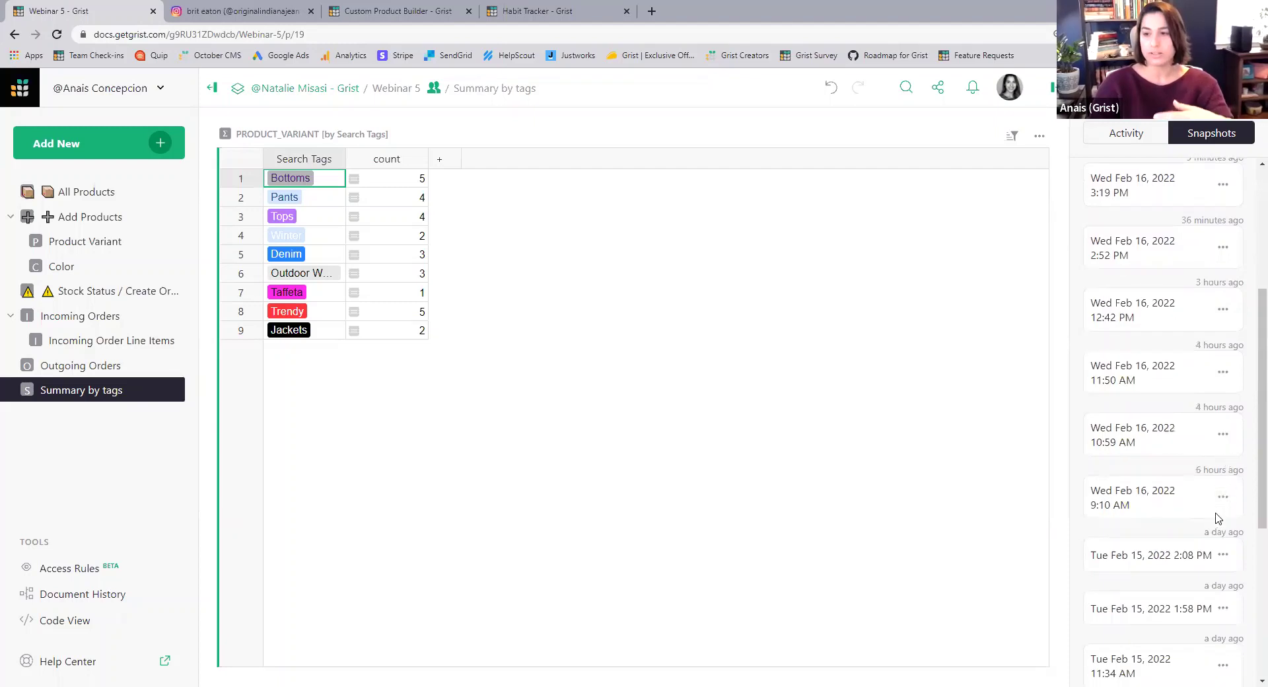
{"action": "scroll", "coordinate": [1223, 515], "scroll_direction": "down", "scroll_amount": 4}
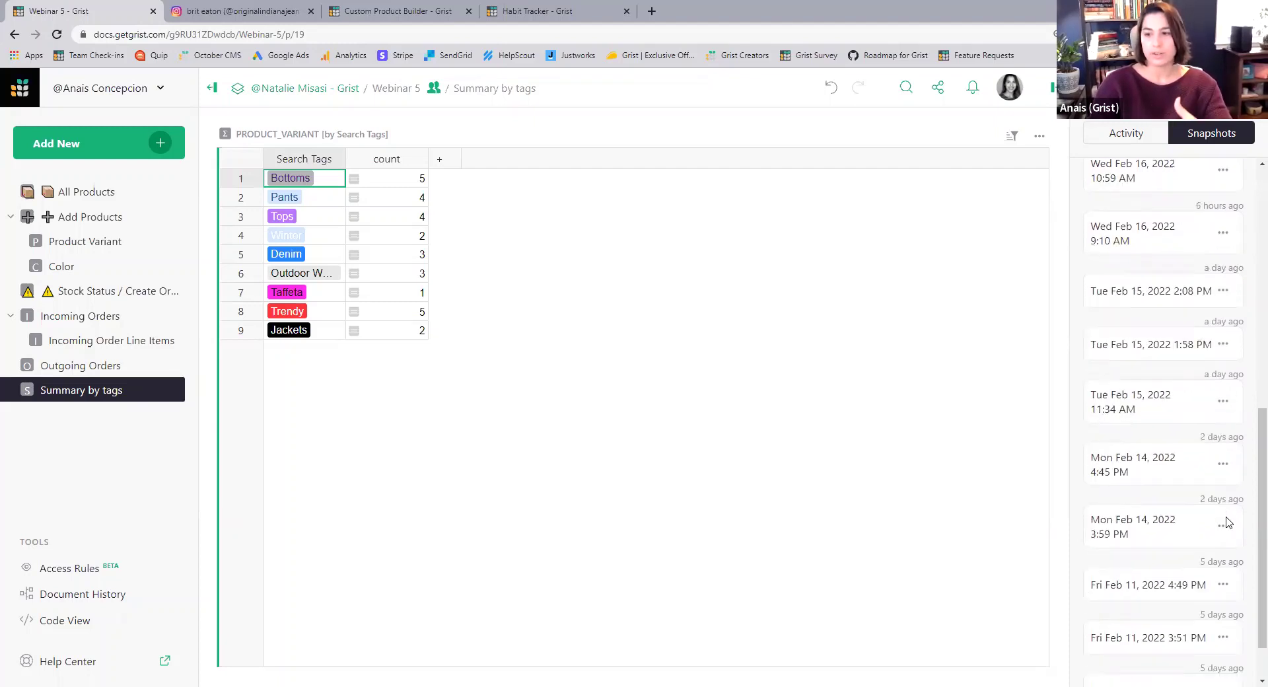
{"action": "scroll", "coordinate": [1225, 522], "scroll_direction": "down", "scroll_amount": 1}
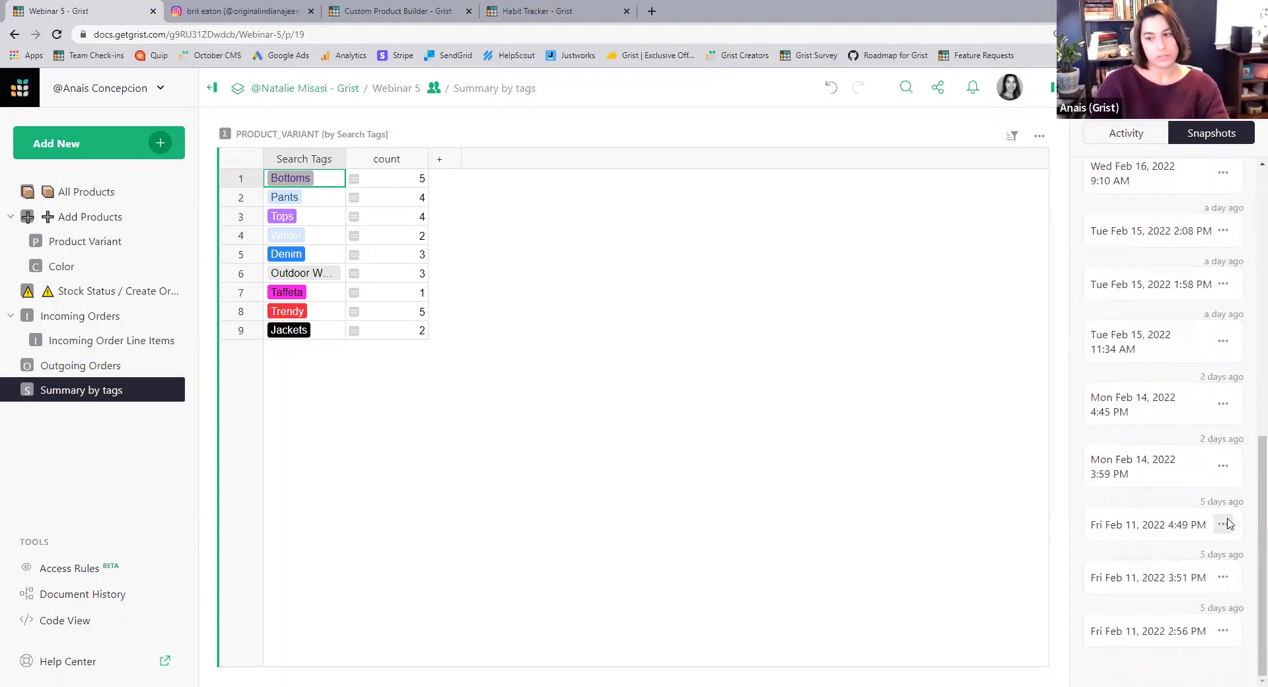
{"action": "left_click", "coordinate": [1224, 632]}
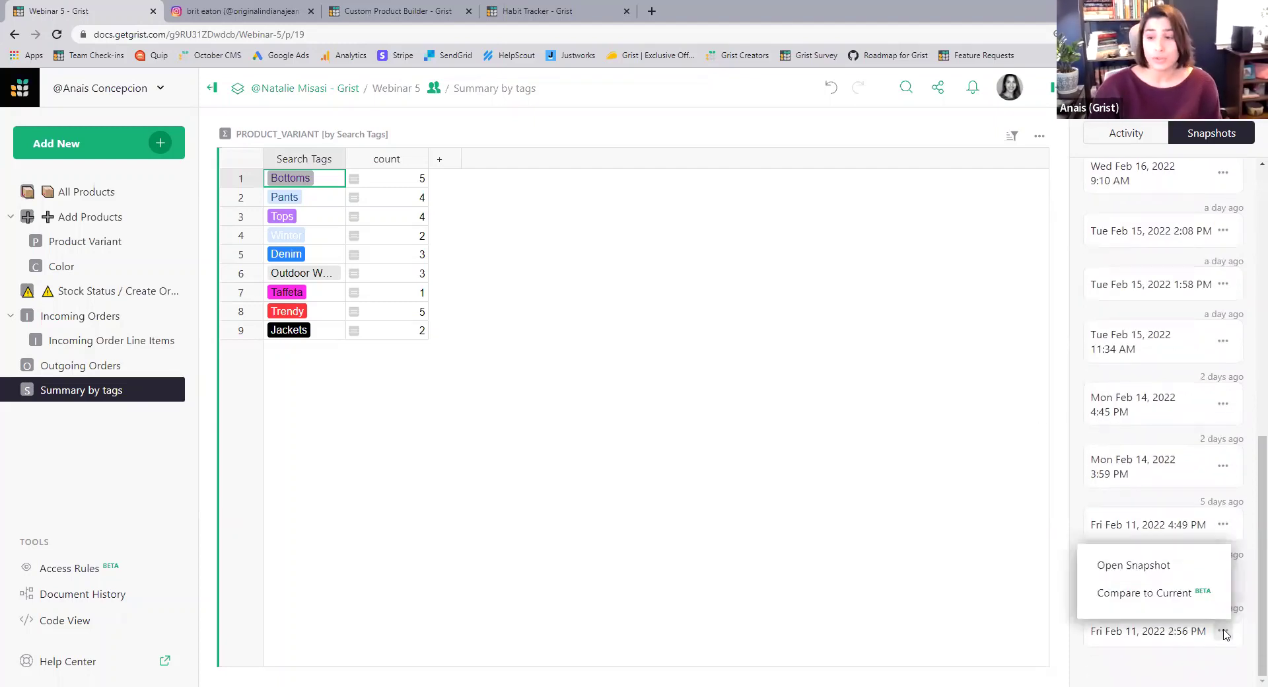
{"action": "left_click", "coordinate": [1153, 566]}
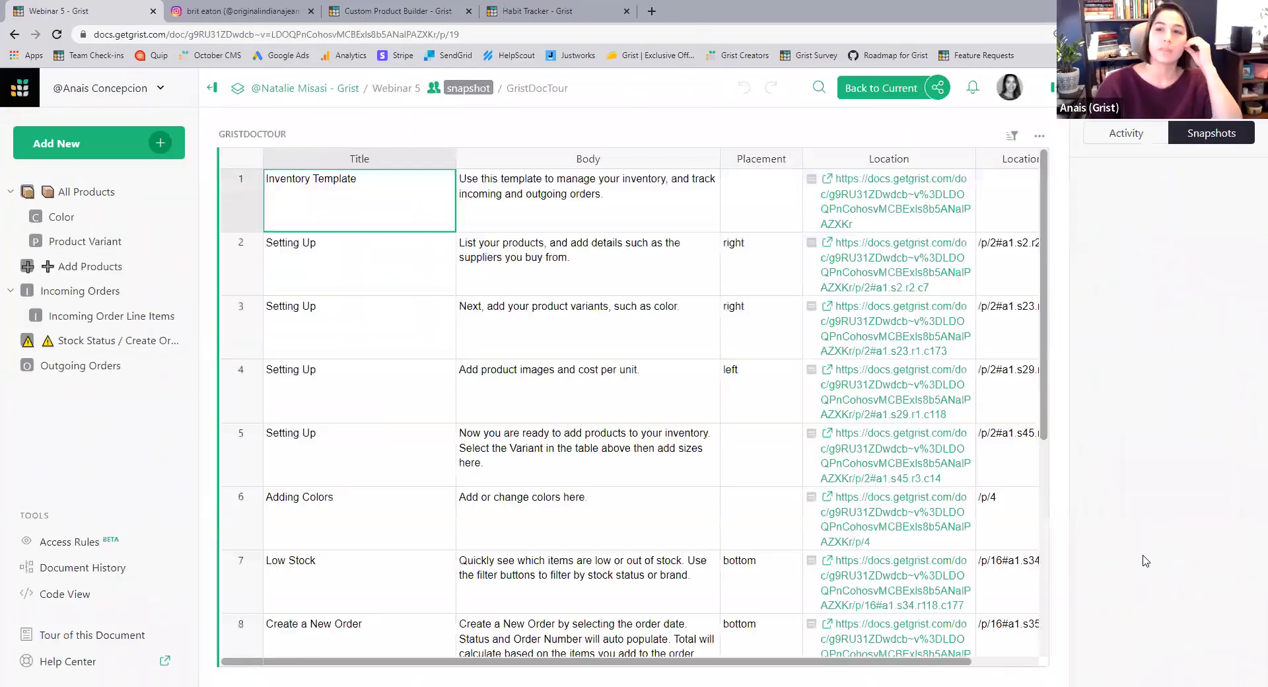
Compare the opened snapshot to the current version of the document and review the differences on the Add Products page
{"action": "left_click", "coordinate": [939, 89]}
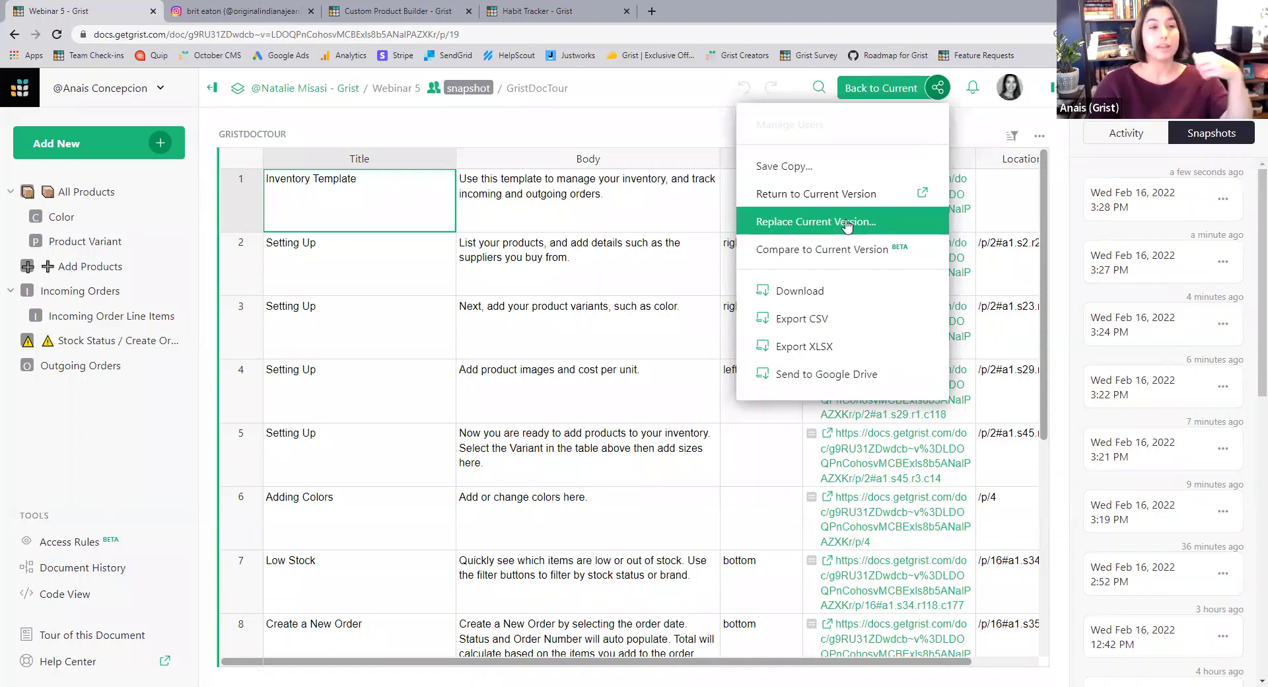
{"action": "left_click", "coordinate": [850, 258]}
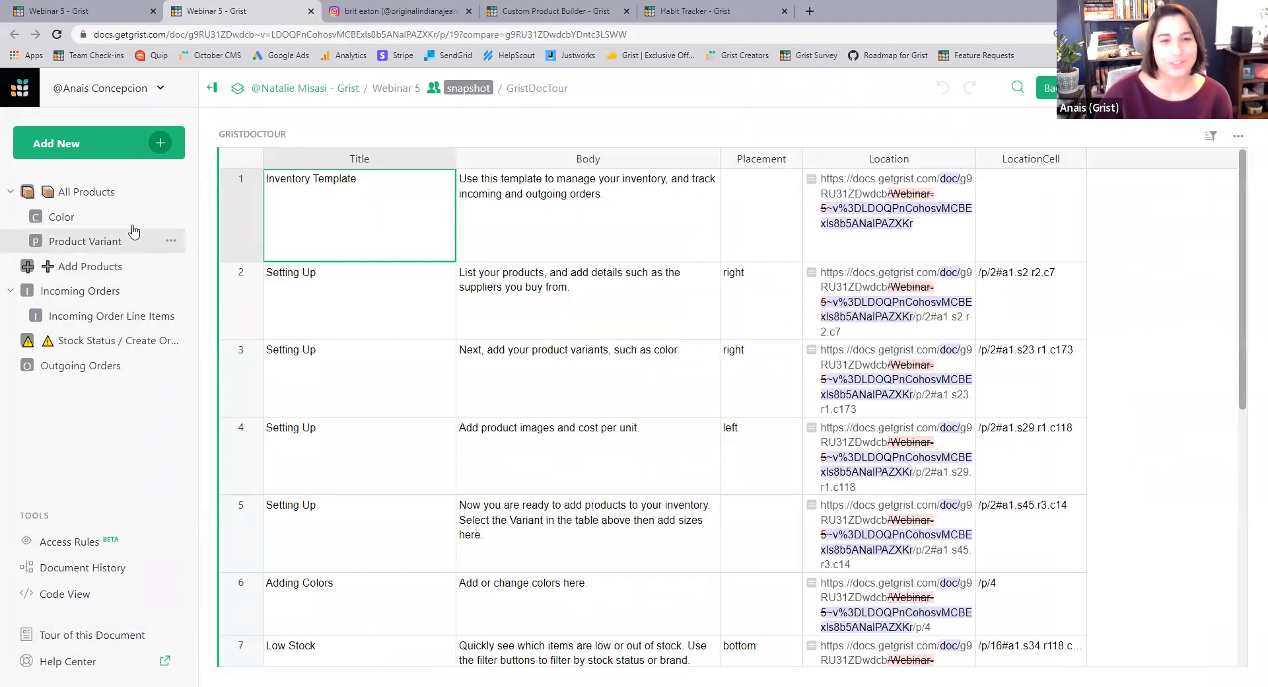
{"action": "left_click", "coordinate": [112, 269]}
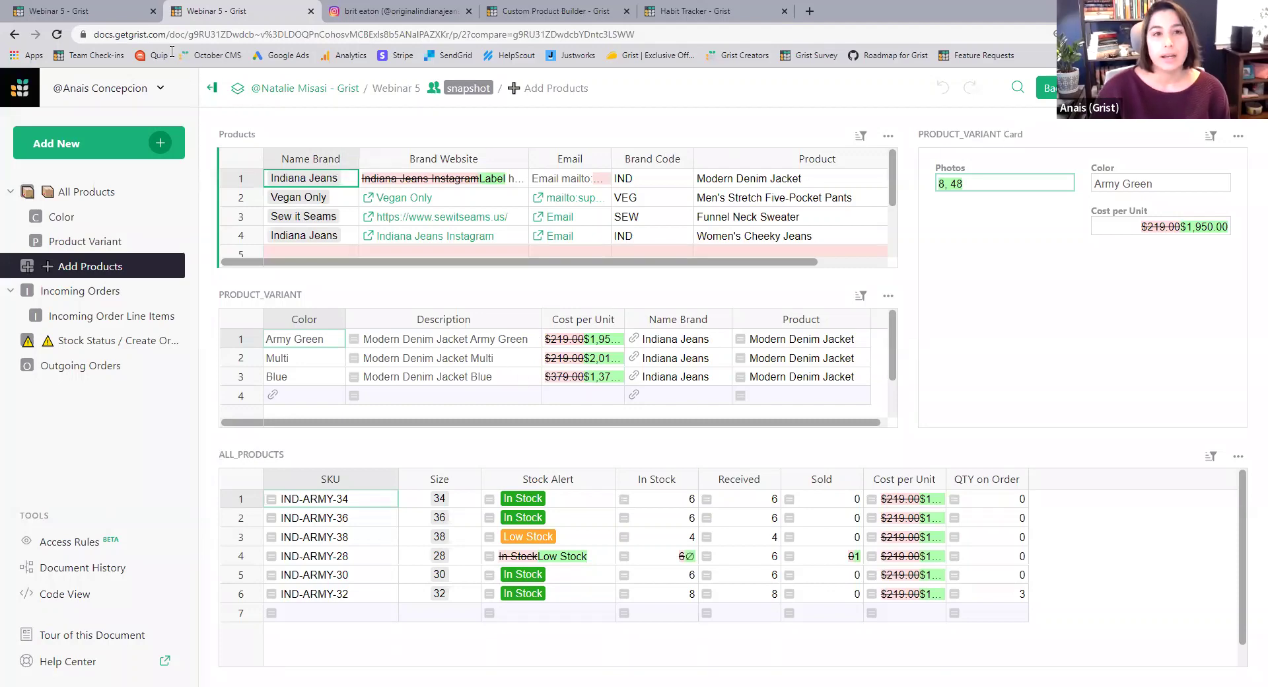
Return from the snapshot to the current version of the Webinar 5 document and open its Add Products page
{"action": "left_click", "coordinate": [122, 8]}
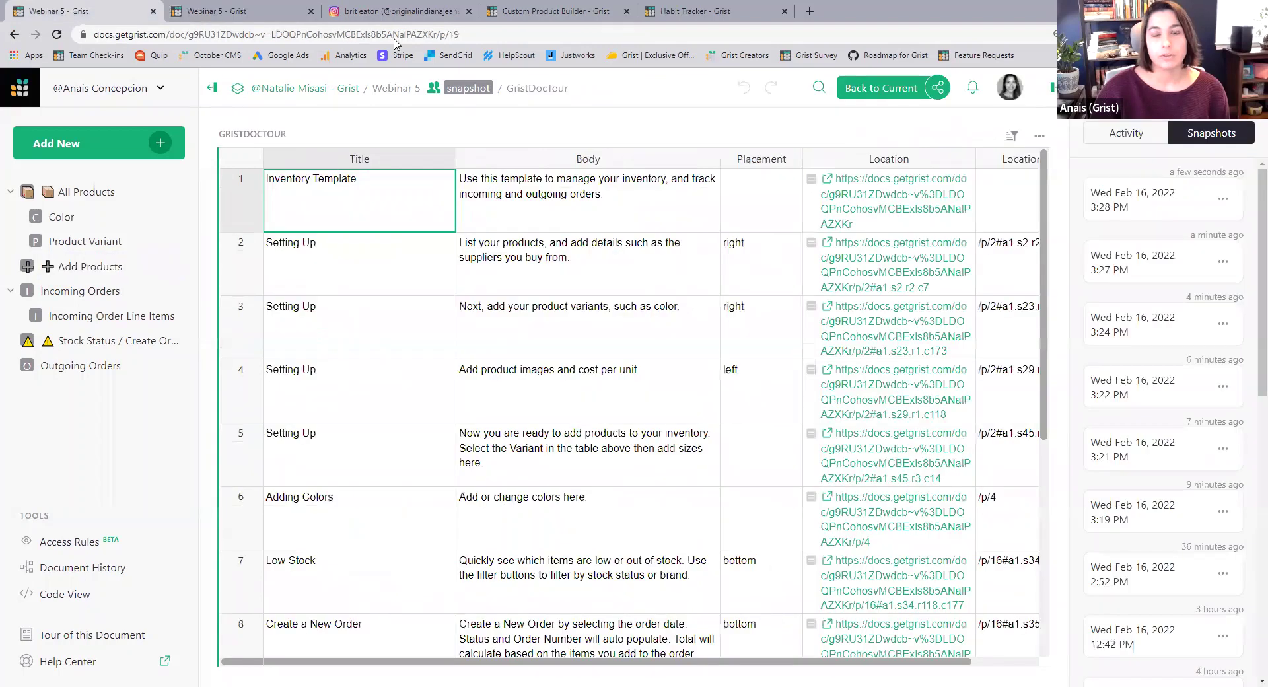
{"action": "left_click", "coordinate": [938, 90]}
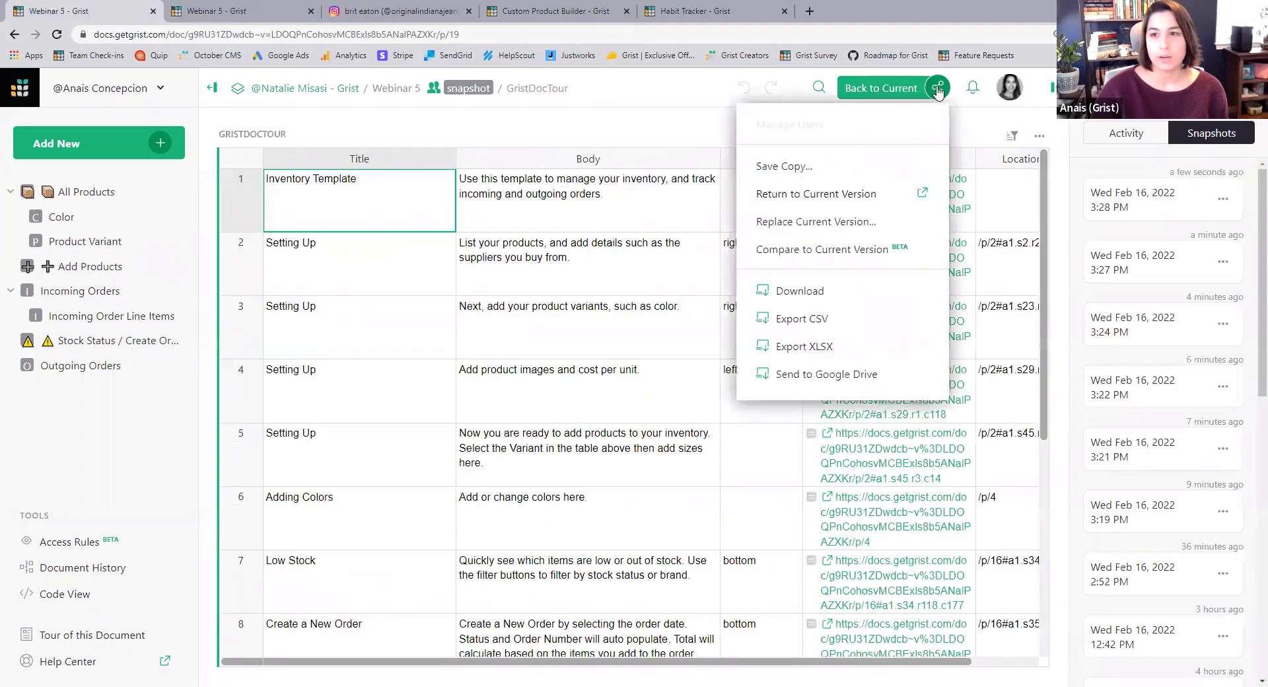
{"action": "left_click", "coordinate": [824, 200]}
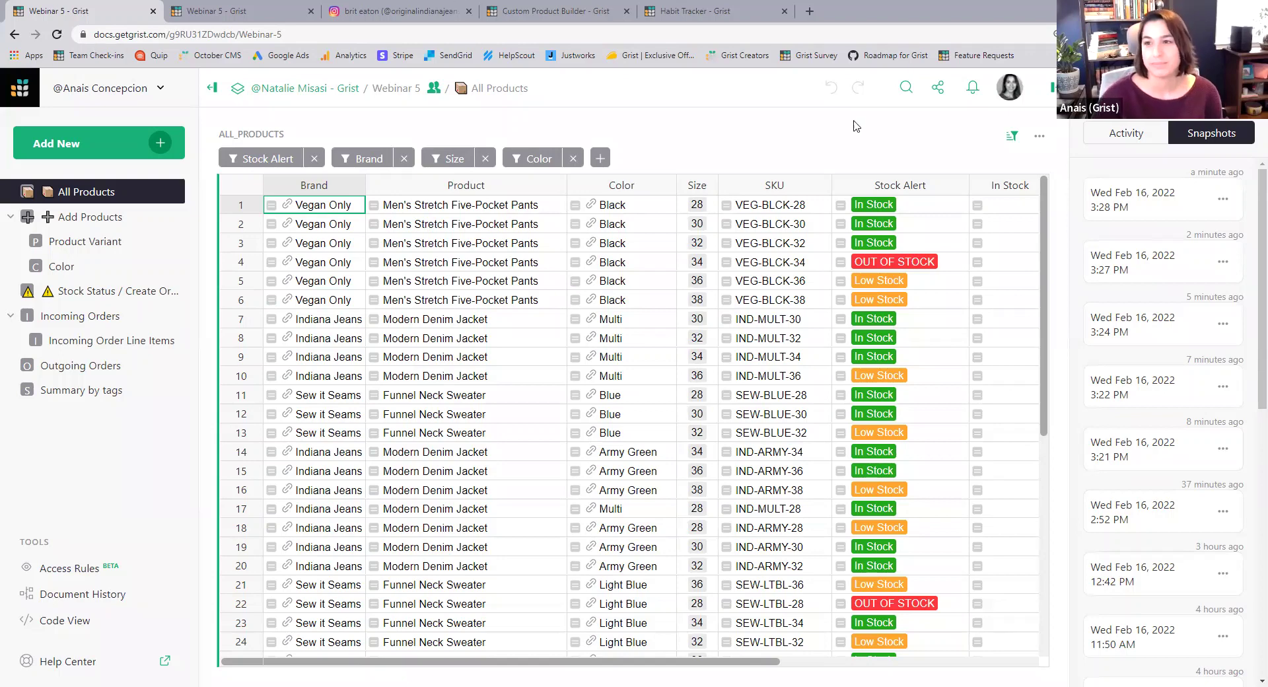
{"action": "left_click", "coordinate": [1250, 88]}
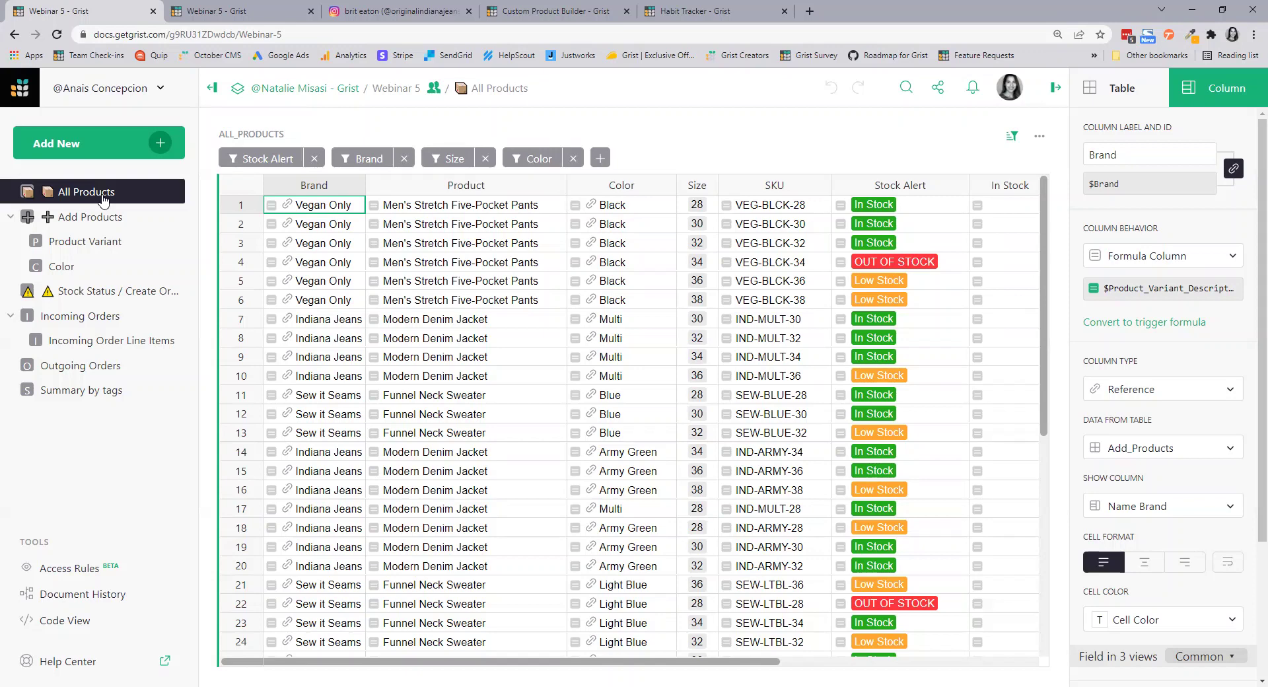
{"action": "left_click", "coordinate": [81, 221]}
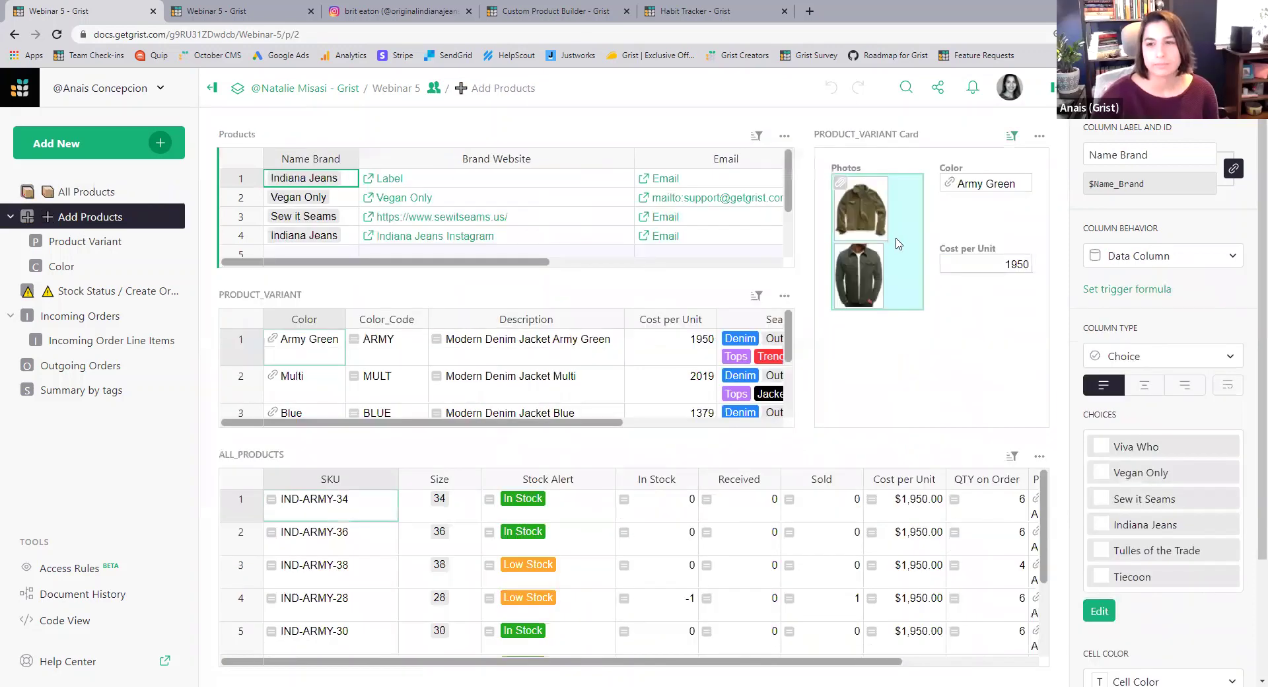